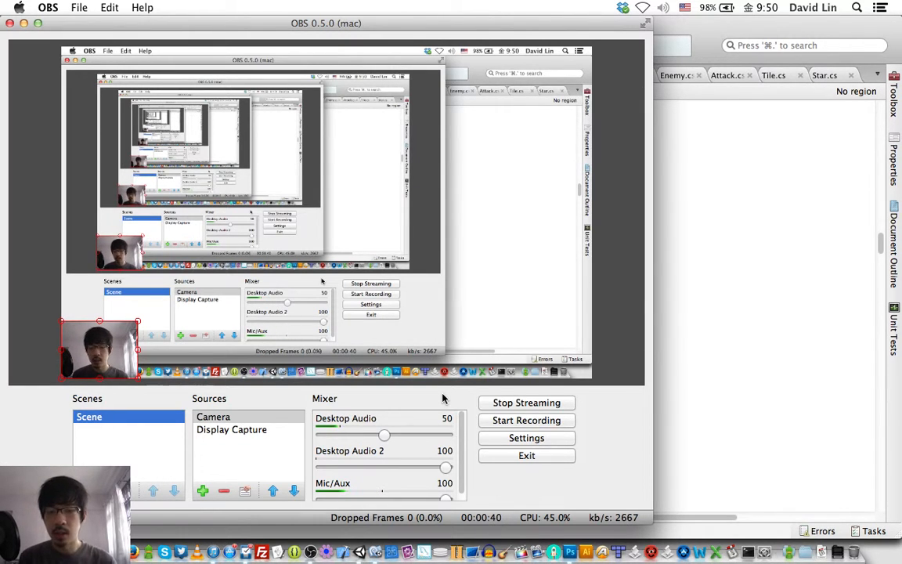
# - Switch to Photoshop, detach the second stageCanvas.psd view into its own window and show it at 100%
pyautogui.press('super+Tab')
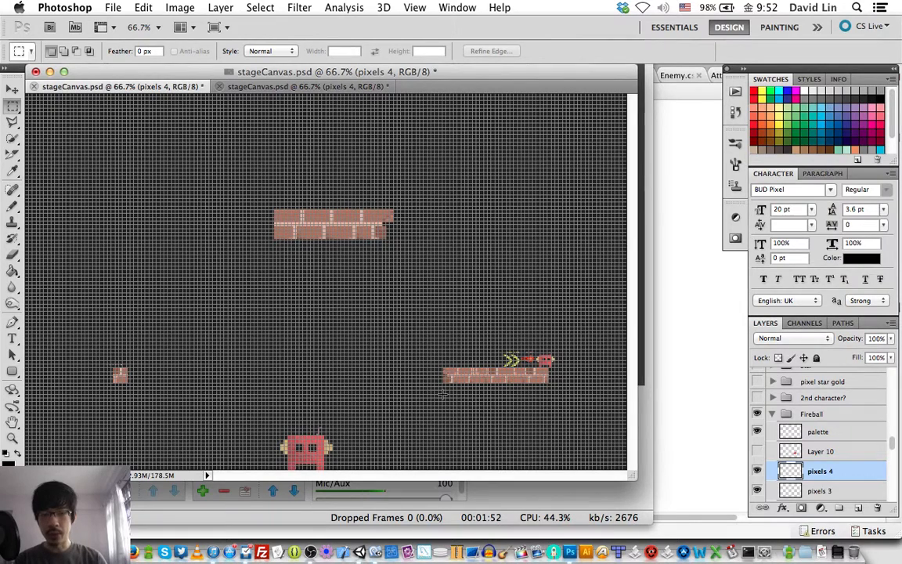
pyautogui.moveTo(319, 91); pyautogui.dragTo(352, 76)
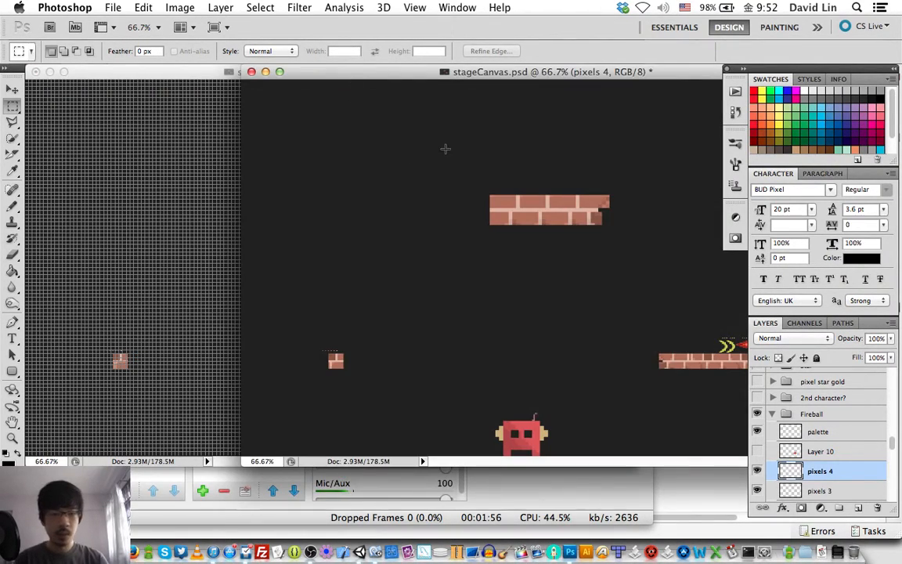
pyautogui.press('super+1')
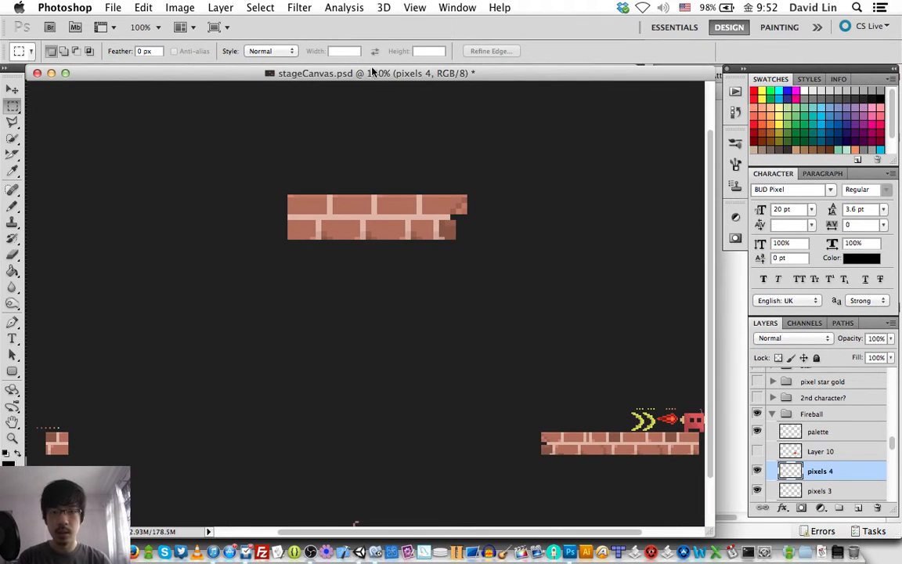
pyautogui.moveTo(378, 75); pyautogui.dragTo(396, 77)
pyautogui.hscroll(5, 439, 282)
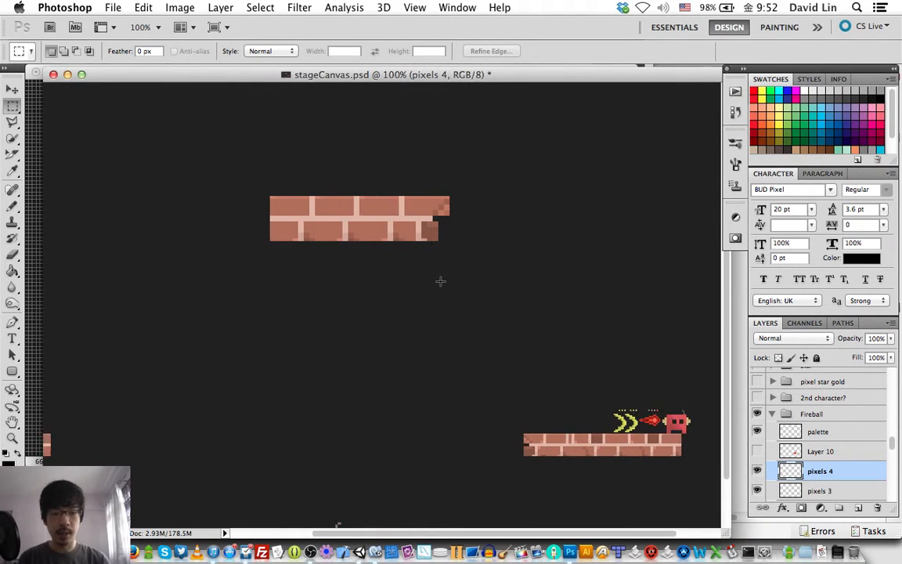
# - Magnify the grid-overlaid stageCanvas.psd view to 1200% around the yellow wave and red fireball sprites
pyautogui.press('super+grave')
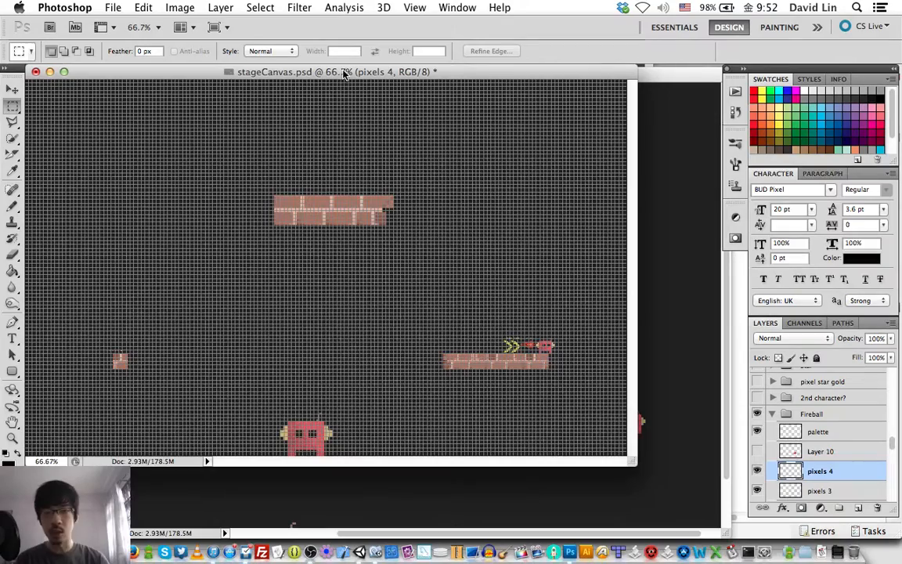
pyautogui.press('super+equal')
pyautogui.press('super+equal')
pyautogui.press('super+equal')
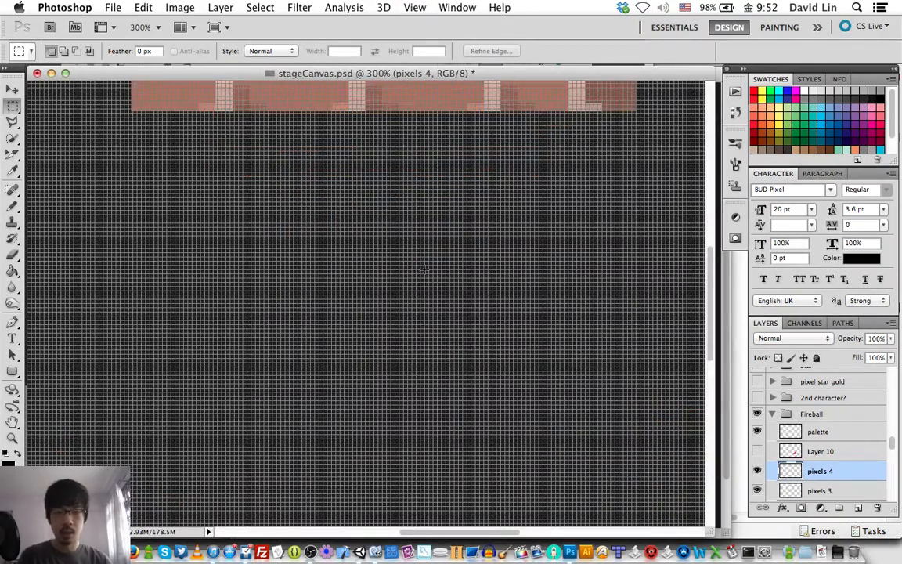
pyautogui.scroll(-3, 423, 269)
pyautogui.hscroll(5, 421, 265)
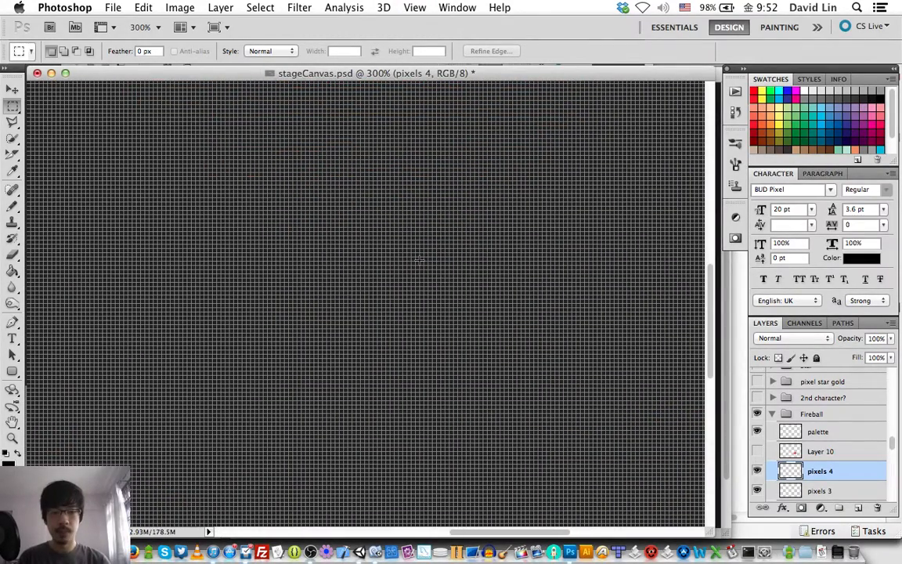
pyautogui.scroll(5, 419, 260)
pyautogui.hscroll(-2, 419, 262)
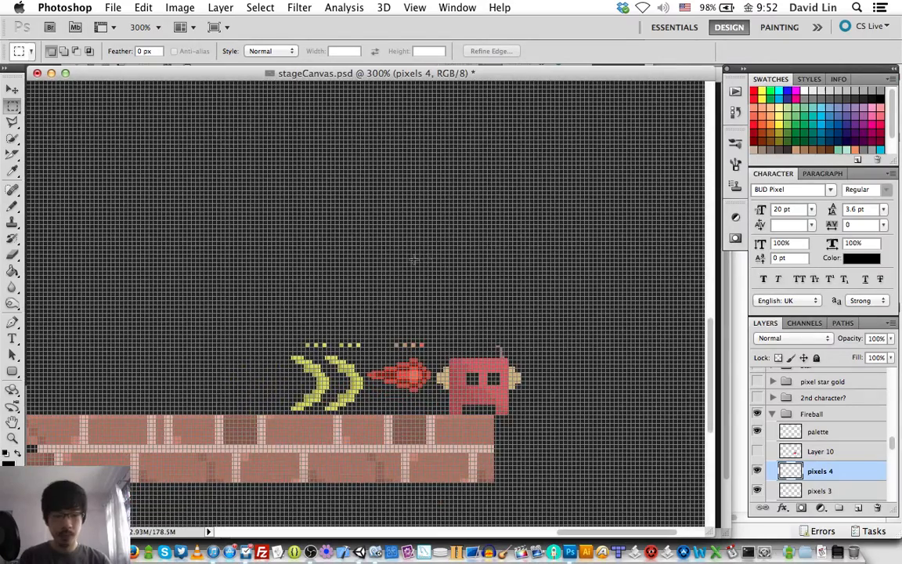
pyautogui.press('super+equal')
pyautogui.press('super+equal')
pyautogui.press('super+equal')
pyautogui.press('super+equal')
pyautogui.press('super+equal')
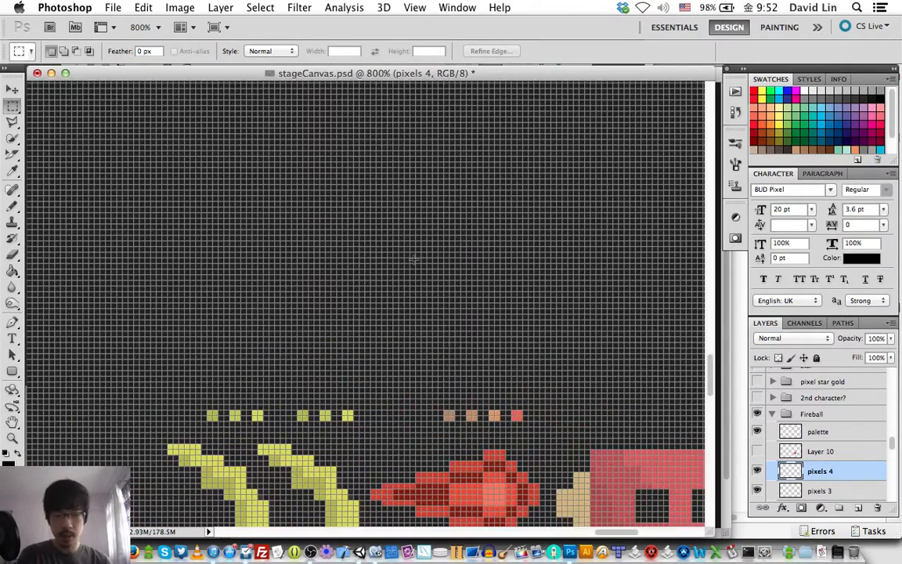
pyautogui.scroll(-5, 414, 260)
pyautogui.hscroll(1, 413, 259)
pyautogui.press('super+equal')
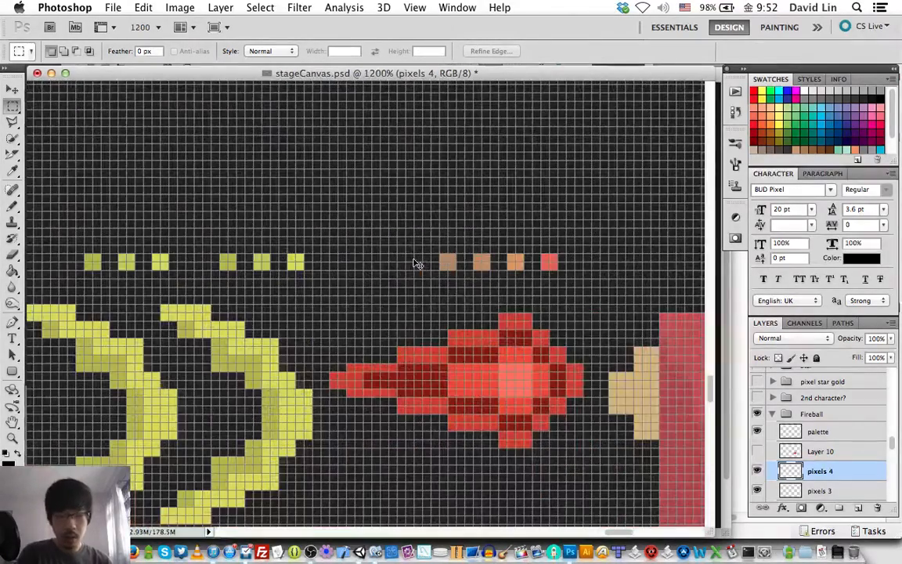
pyautogui.scroll(-2, 414, 259)
pyautogui.hscroll(-2, 413, 259)
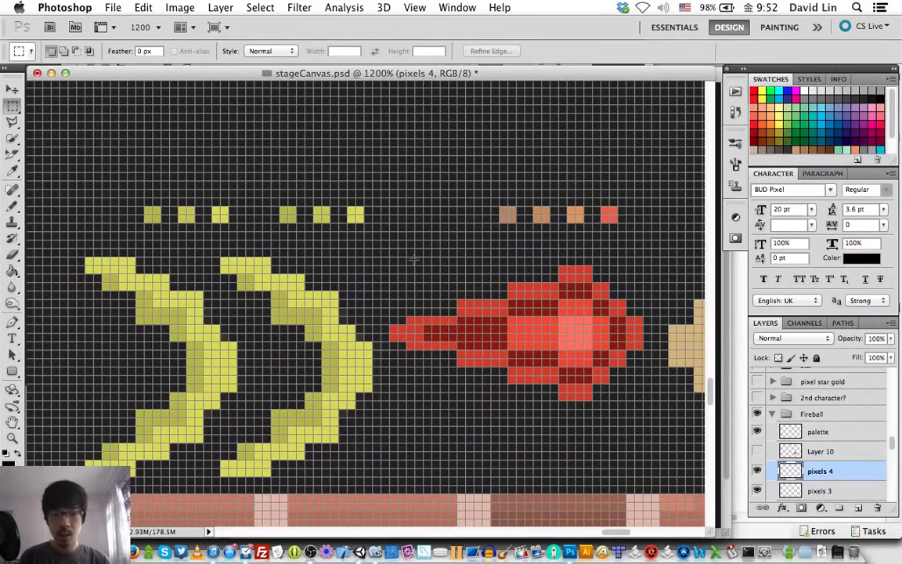
# - Arrange the two stageCanvas.psd windows so the 1200% grid view and the sprites in the 100% view are both visible
pyautogui.moveTo(422, 76); pyautogui.dragTo(278, 75)
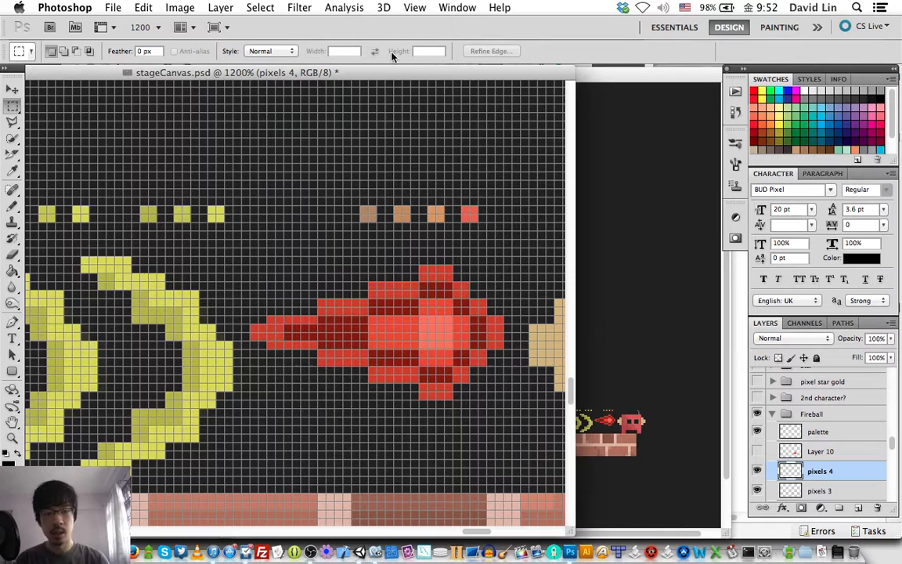
pyautogui.click(616, 79)
pyautogui.moveTo(616, 79); pyautogui.dragTo(645, 73)
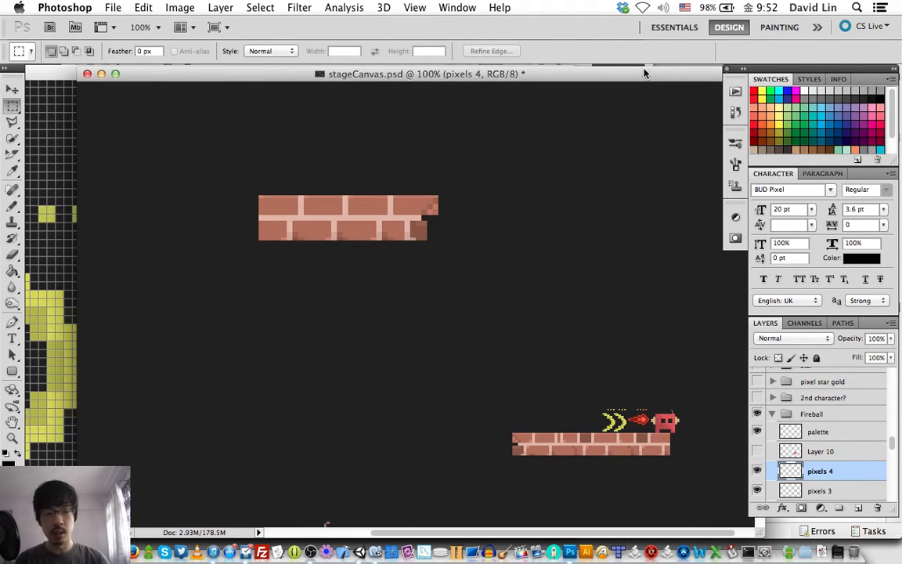
pyautogui.click(53, 71)
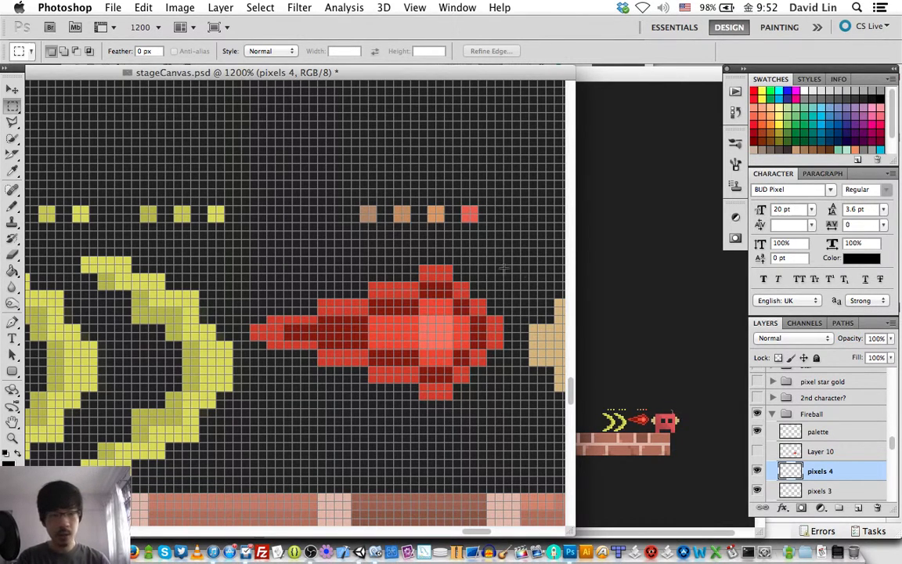
# - Collapse the Fireball layer group and look through the rest of the layer groups above and below it
pyautogui.click(773, 415)
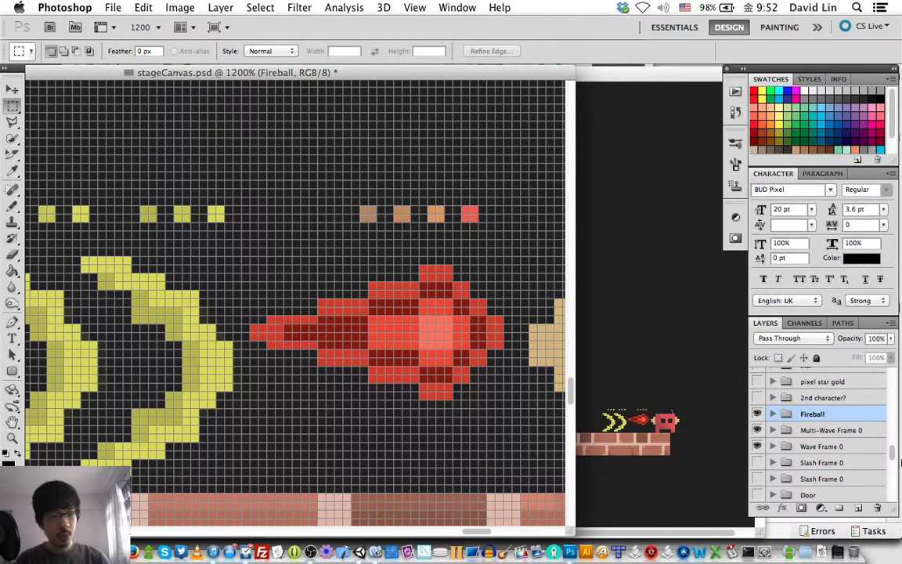
pyautogui.moveTo(895, 459); pyautogui.dragTo(898, 479)
pyautogui.press('super+Tab')
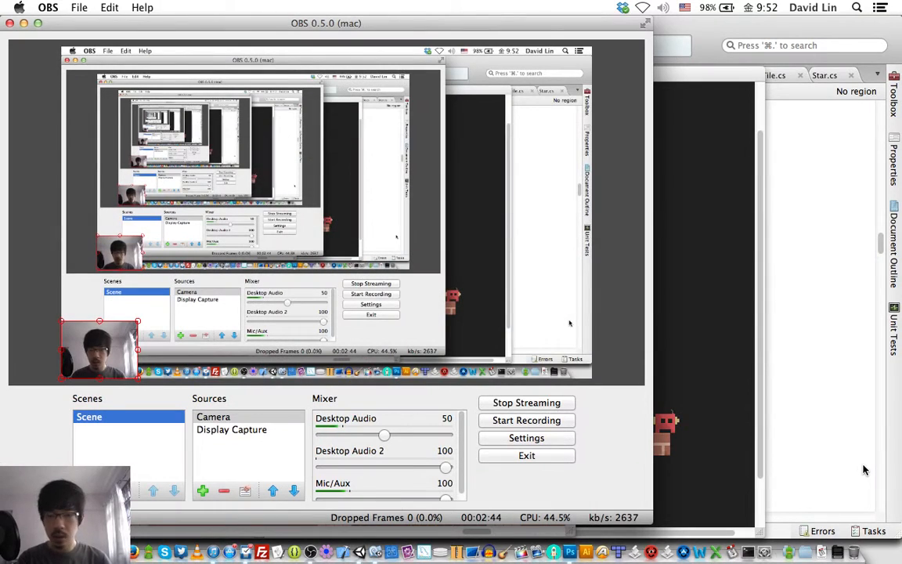
pyautogui.press('super+Tab')
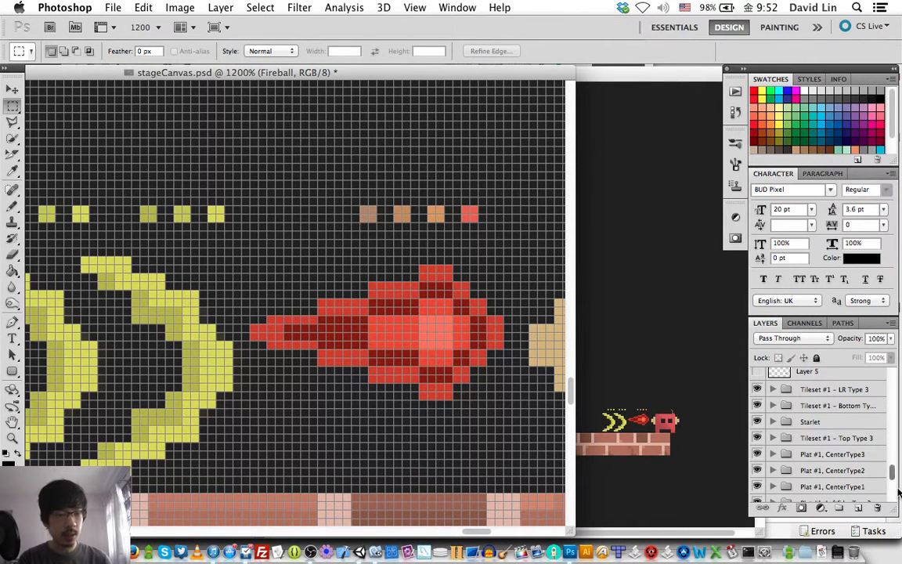
pyautogui.scroll(-5, 896, 468)
pyautogui.scroll(8, 899, 466)
pyautogui.scroll(8, 899, 462)
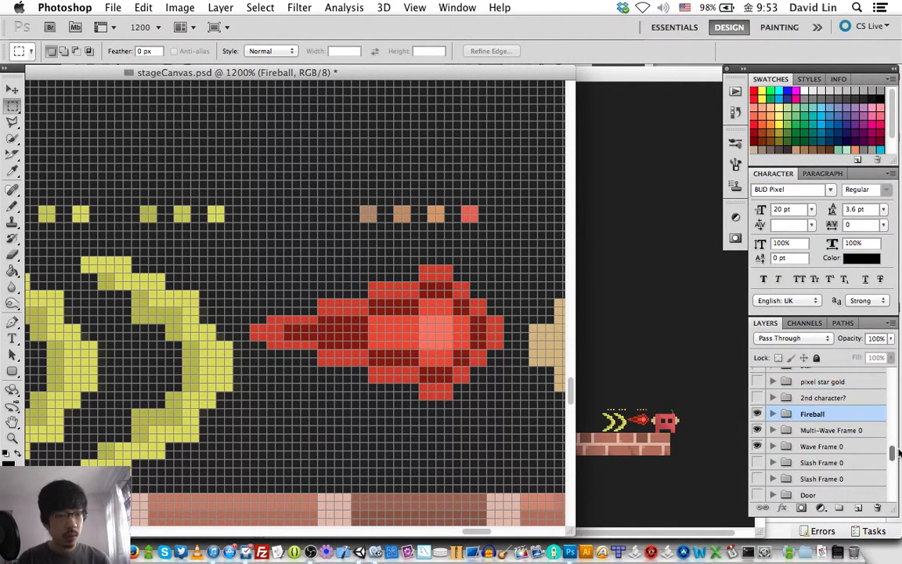
pyautogui.moveTo(899, 450); pyautogui.dragTo(890, 417)
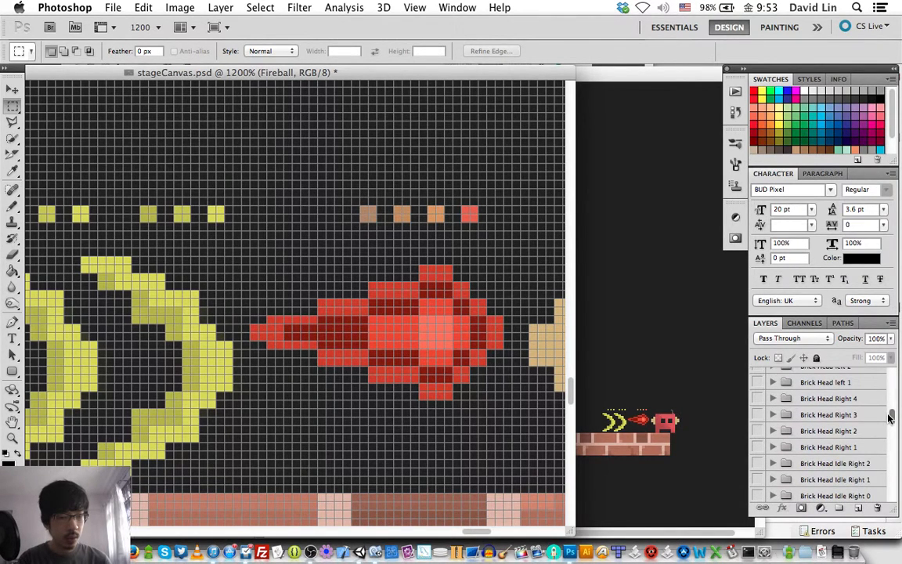
pyautogui.moveTo(890, 418); pyautogui.dragTo(890, 454)
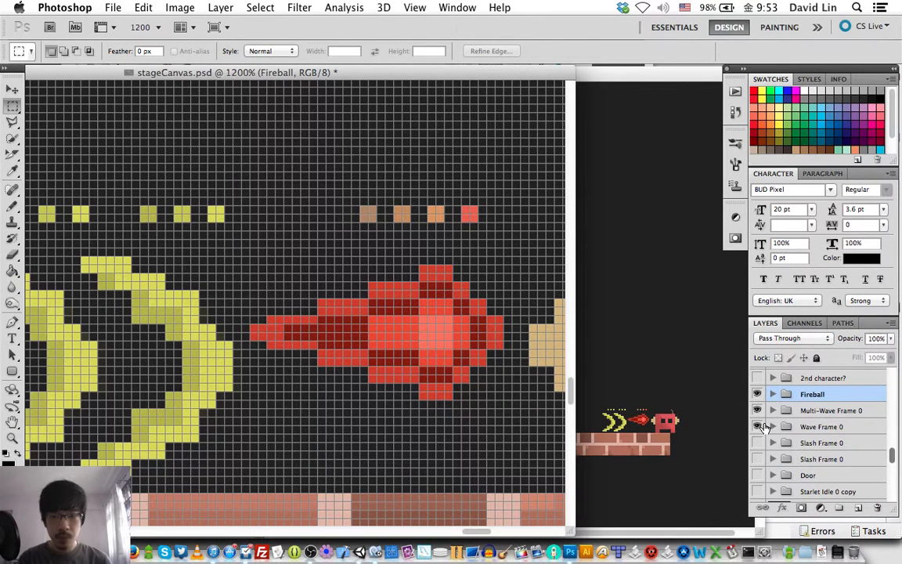
# - Check the Wave Frame 0 and Multi-Wave Frame 0 groups by toggling visibility, and select Wave Frame 0
pyautogui.click(759, 427)
pyautogui.click(759, 427)
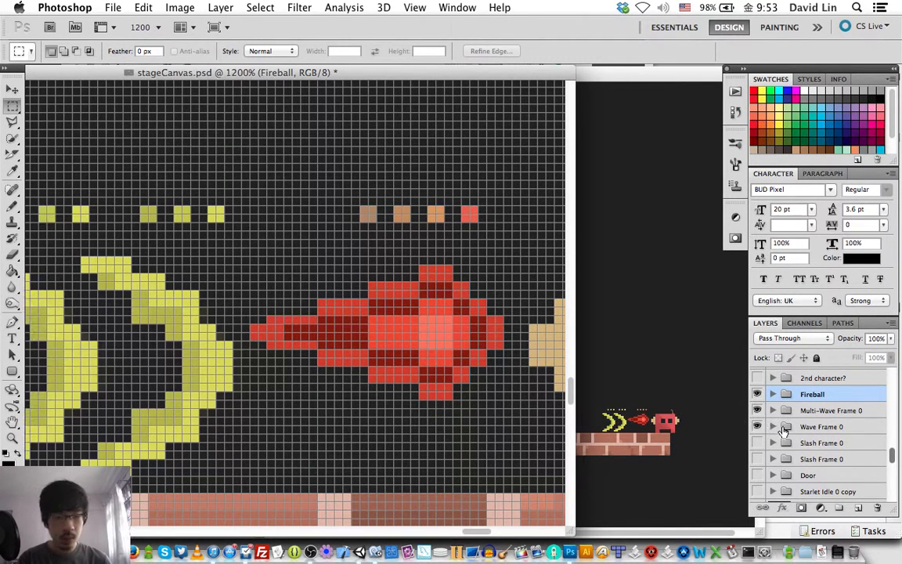
pyautogui.click(785, 427)
pyautogui.click(773, 410)
pyautogui.click(773, 410)
pyautogui.click(756, 411)
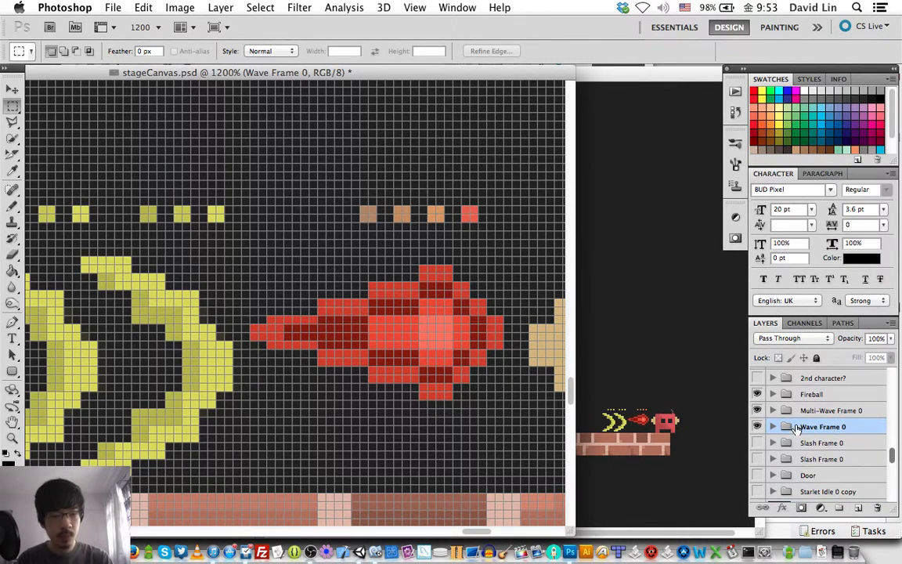
# - Switch to the Twitter home page in Safari and start a new tweet
pyautogui.press('super+Tab')
pyautogui.press('super+Tab')
pyautogui.press('super+Tab')
pyautogui.press('super+Tab')
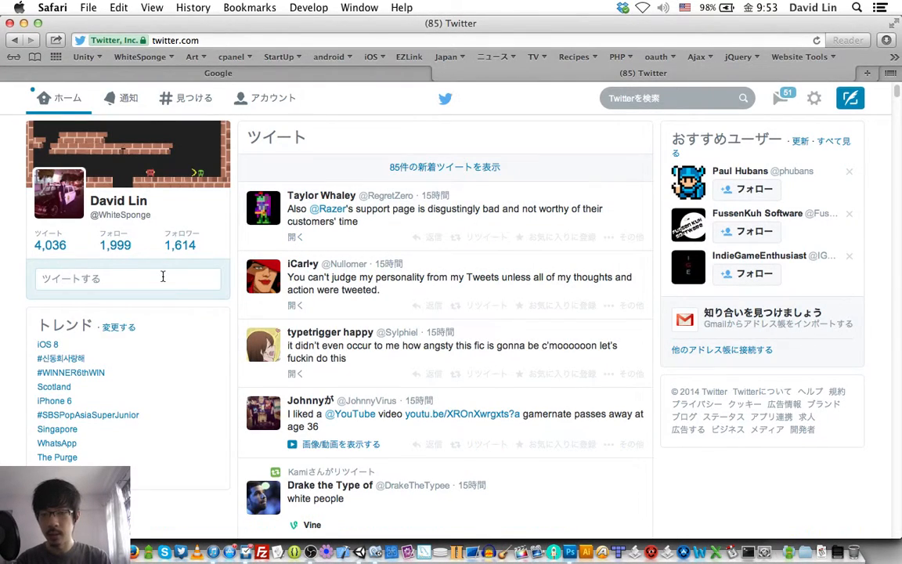
pyautogui.click(163, 276)
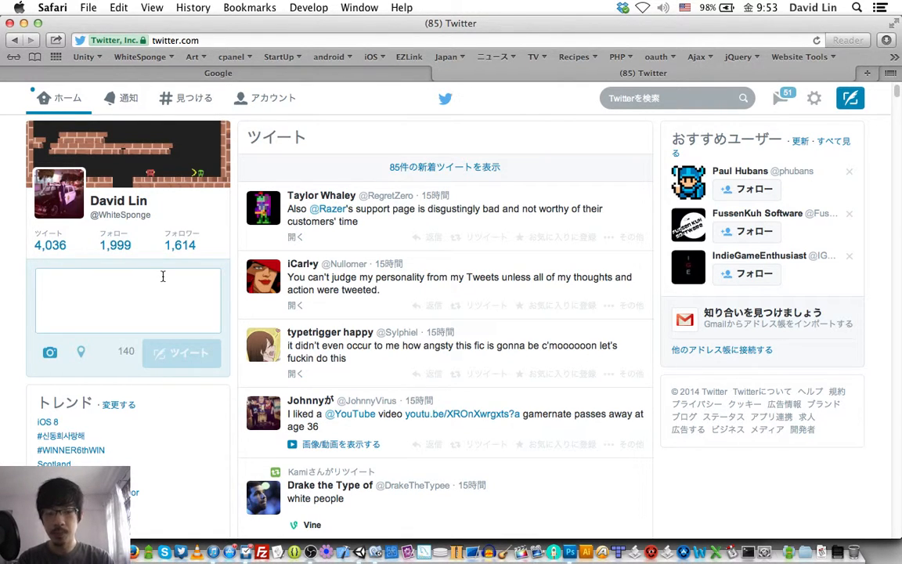
# - Write "Adding new attacks to #Starsss now over at" in the tweet, followed by the Twitch channel URL
pyautogui.write('Adding')
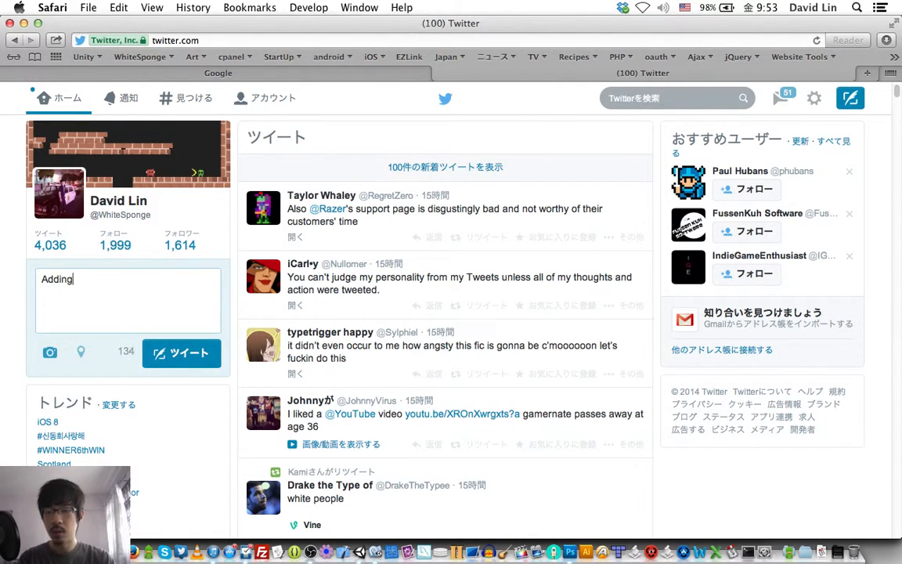
pyautogui.write(' new attacks ')
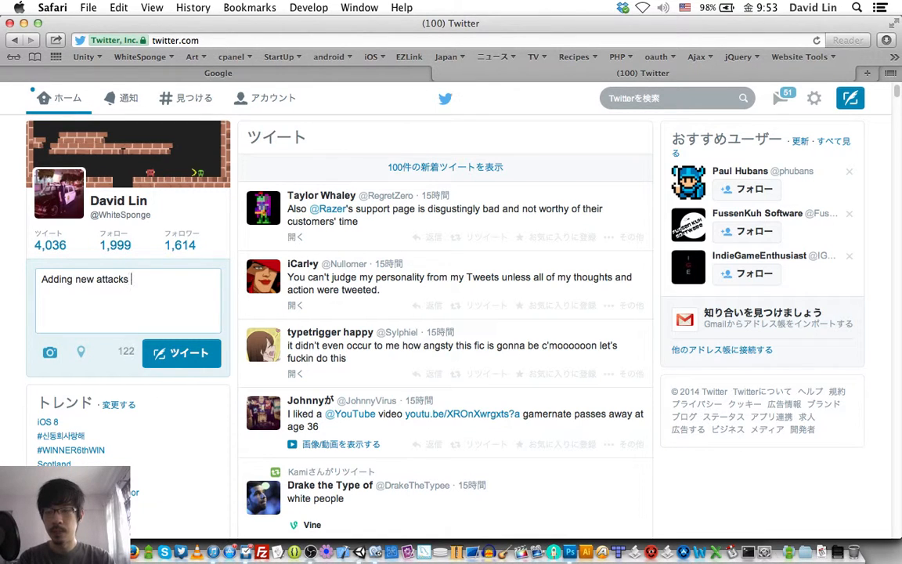
pyautogui.write('to #Star')
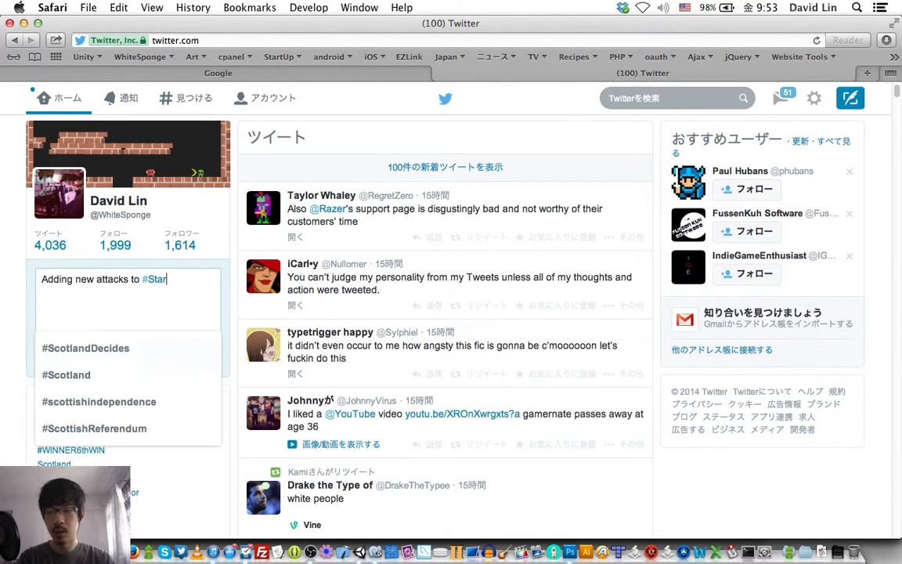
pyautogui.write('sss n')
pyautogui.write('ow over')
pyautogui.write('tt')
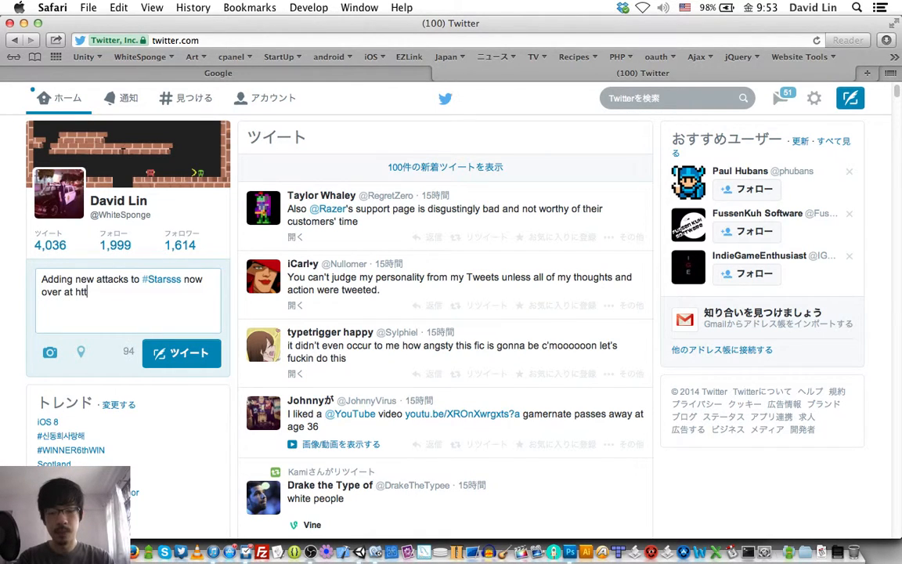
pyautogui.write('p://twitc')
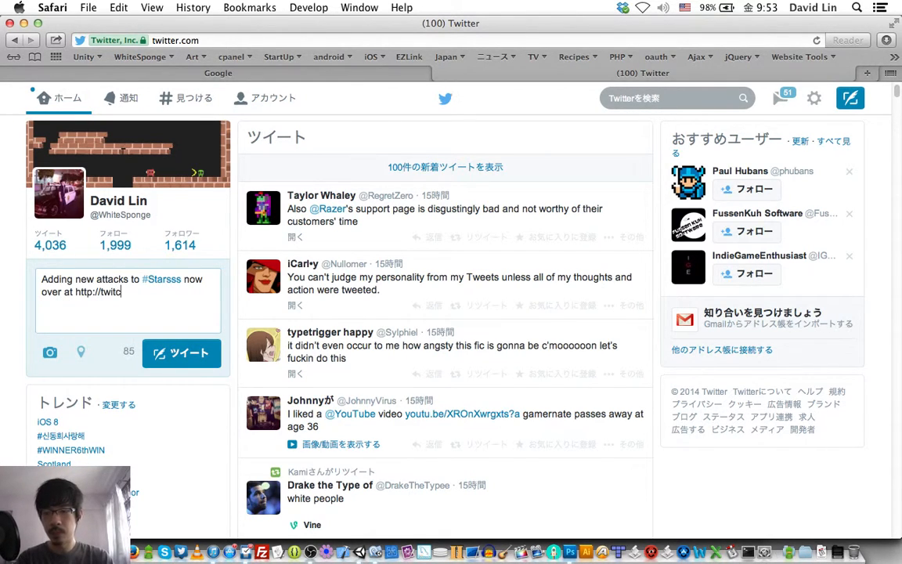
pyautogui.write('h.tv/')
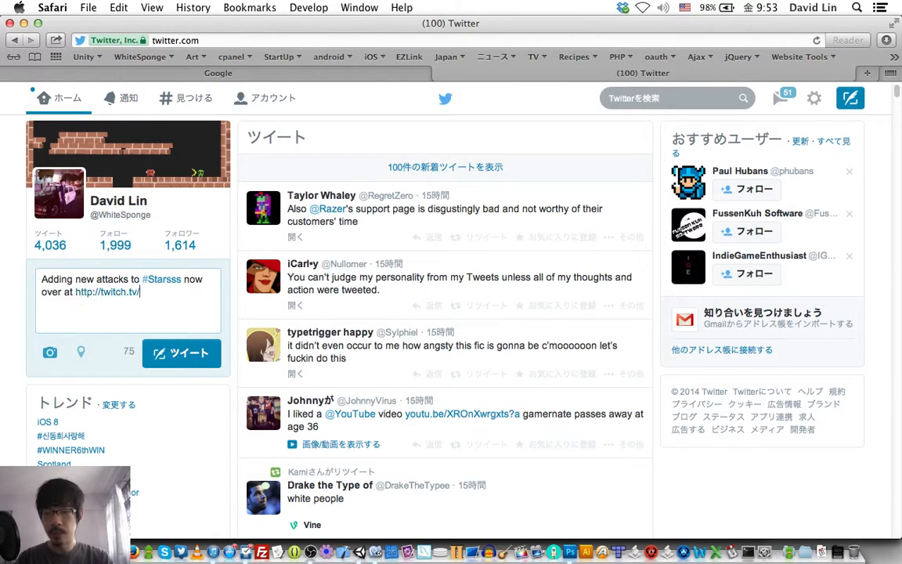
pyautogui.write('WhiteSpo')
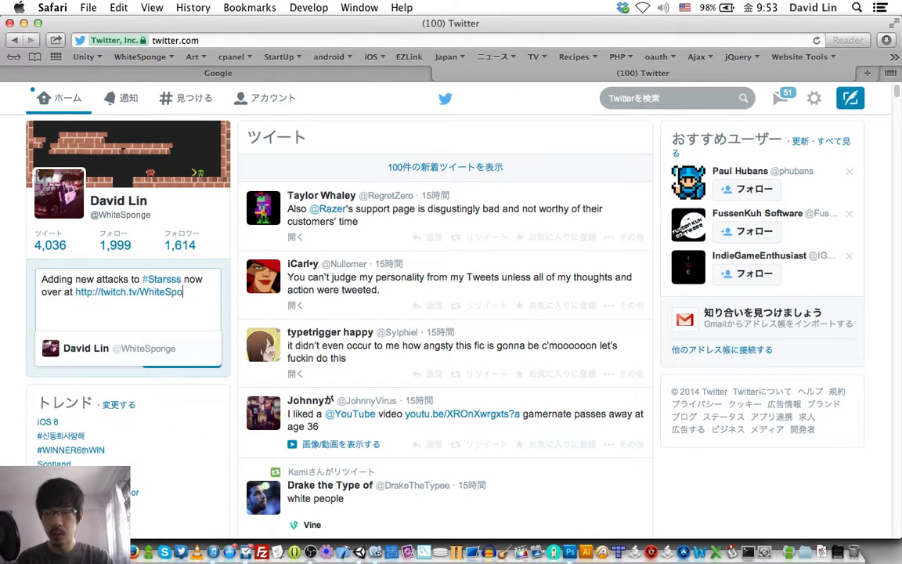
# - Complete the Twitch channel URL in the tweet and add "Hopefully there's enough time to do some #gamedev for"
pyautogui.write('nge. Hopefull')
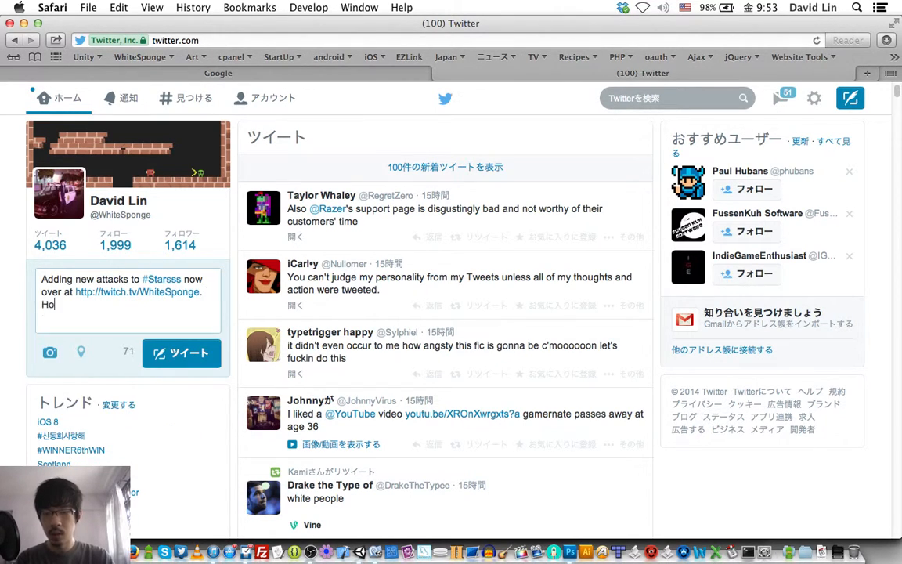
pyautogui.write('y')
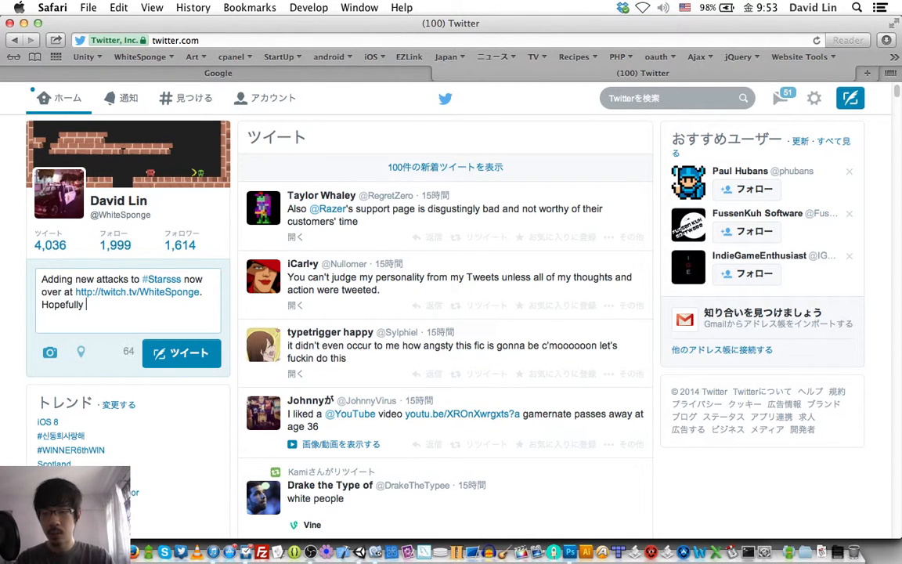
pyautogui.write(" there's eno")
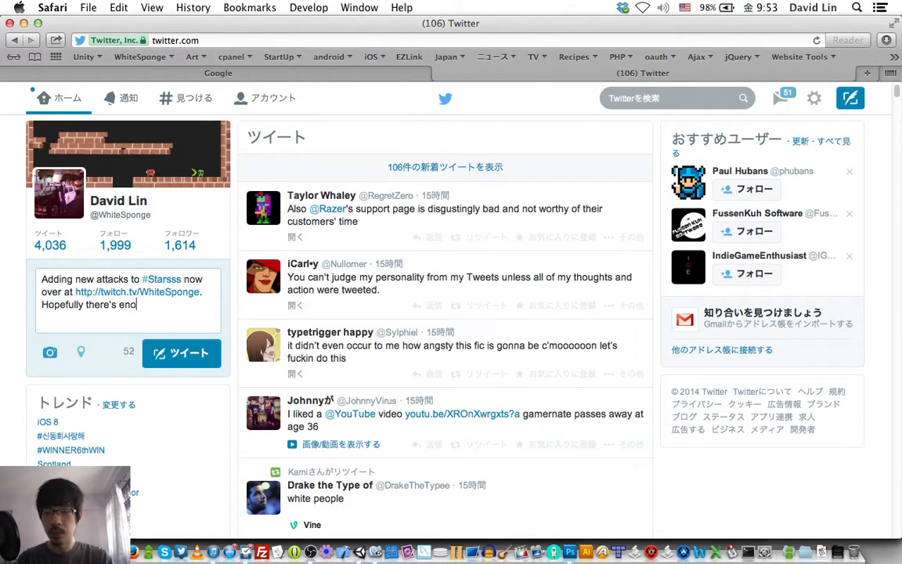
pyautogui.write('ugh ')
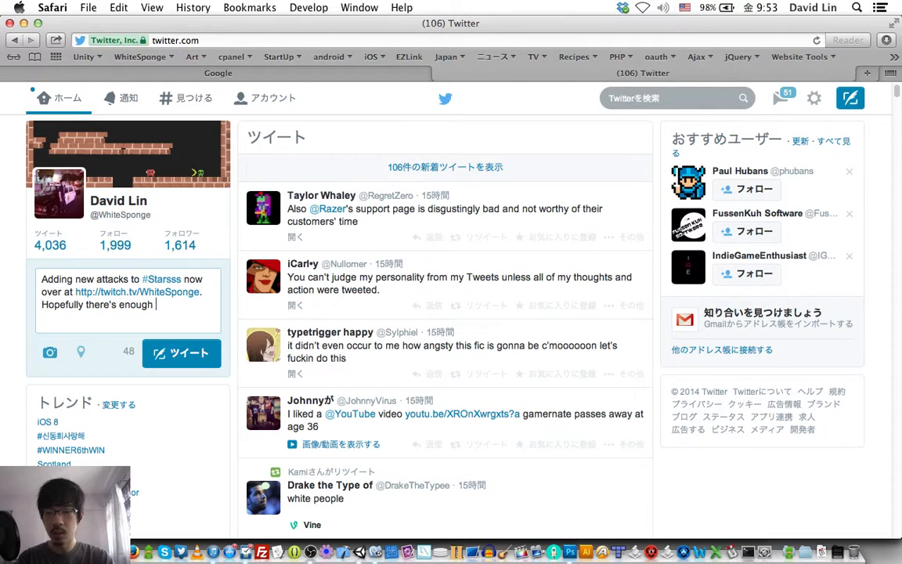
pyautogui.write('time to do')
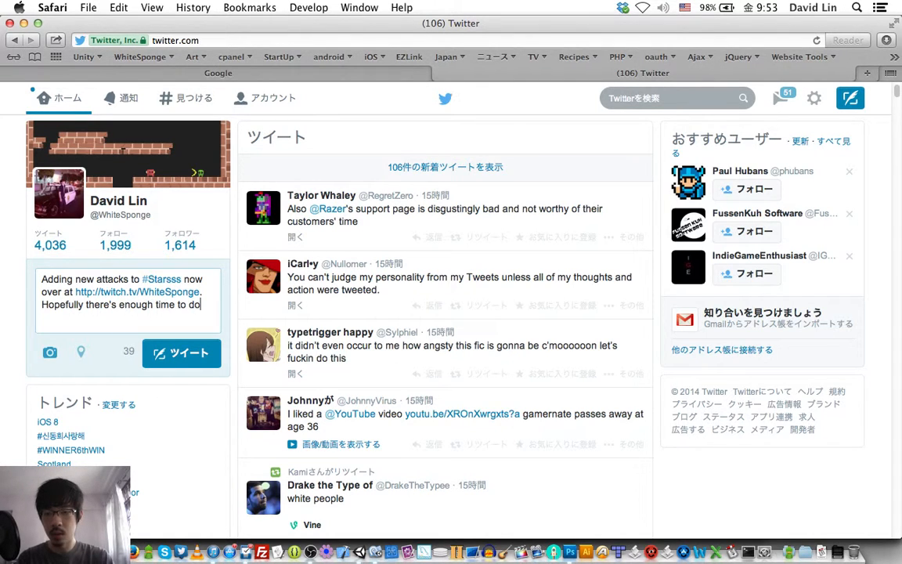
pyautogui.write(' some #gamedev for')
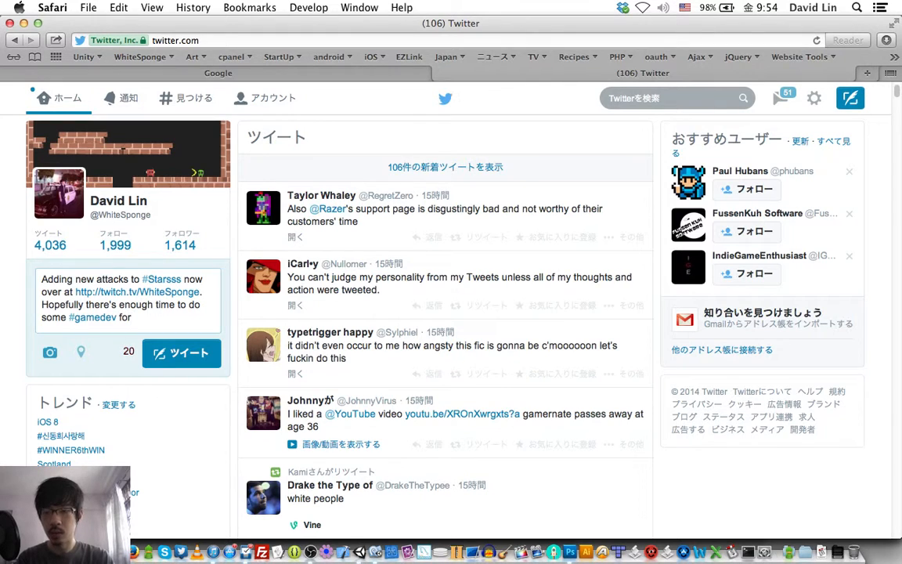
# - End the tweet with "new enemies too ~" and post it
pyautogui.write(' new')
pyautogui.press('BackSpace')
pyautogui.press('BackSpace')
pyautogui.press('BackSpace')
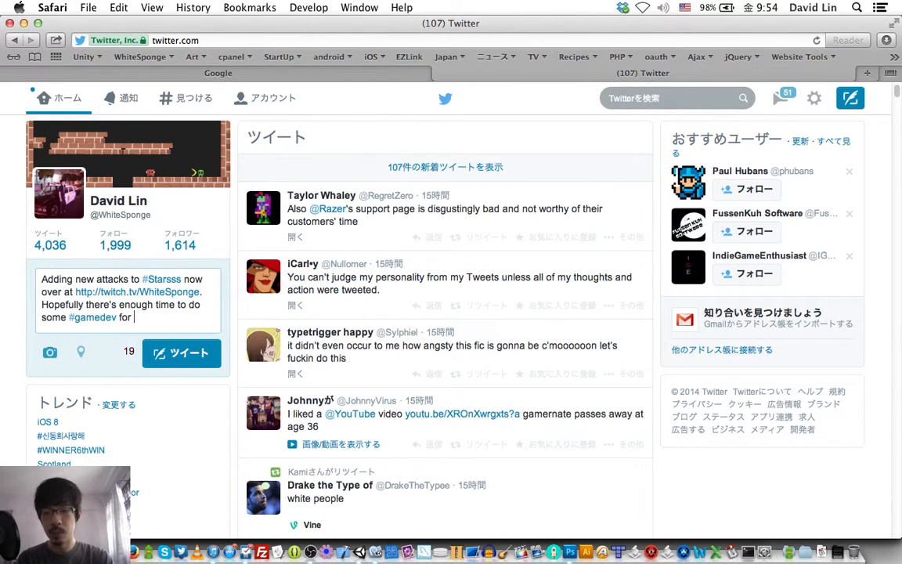
pyautogui.write('new ')
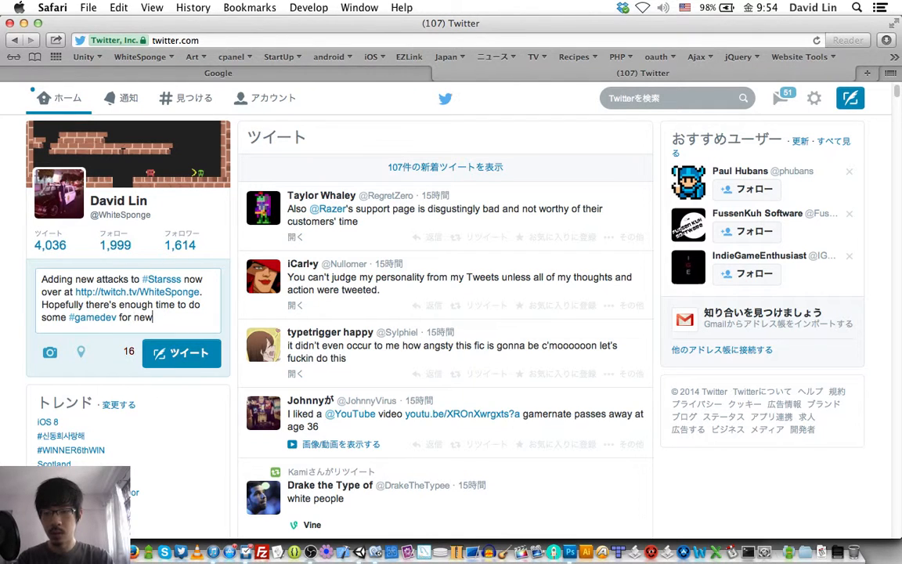
pyautogui.write('enemies too -')
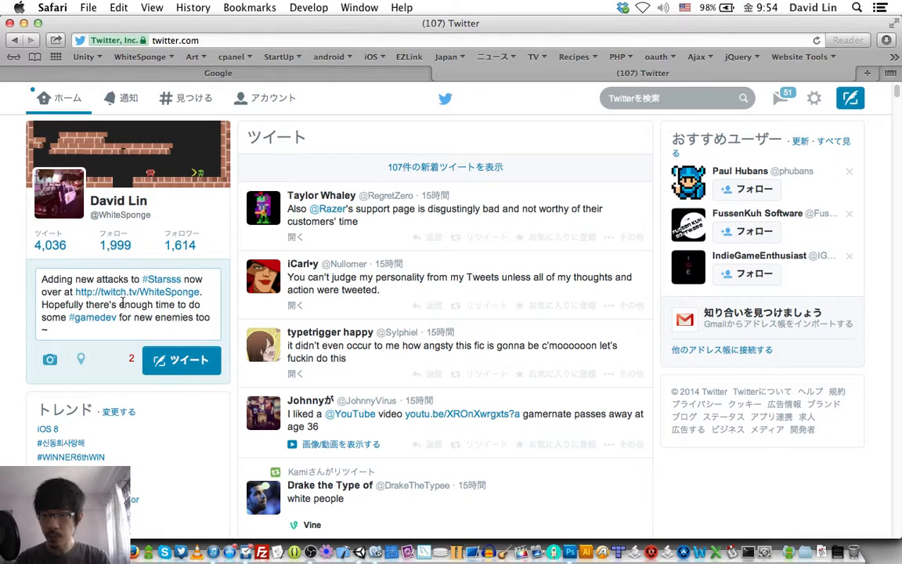
pyautogui.click(177, 357)
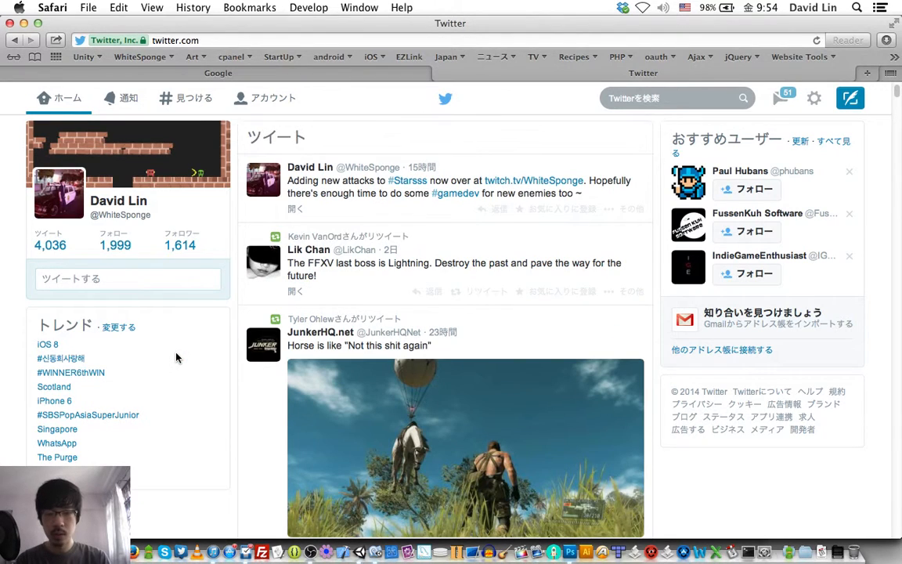
# - Check the stream in OBS and return to the stageCanvas.psd document in Photoshop
pyautogui.press('super+Tab')
pyautogui.press('super+Tab')
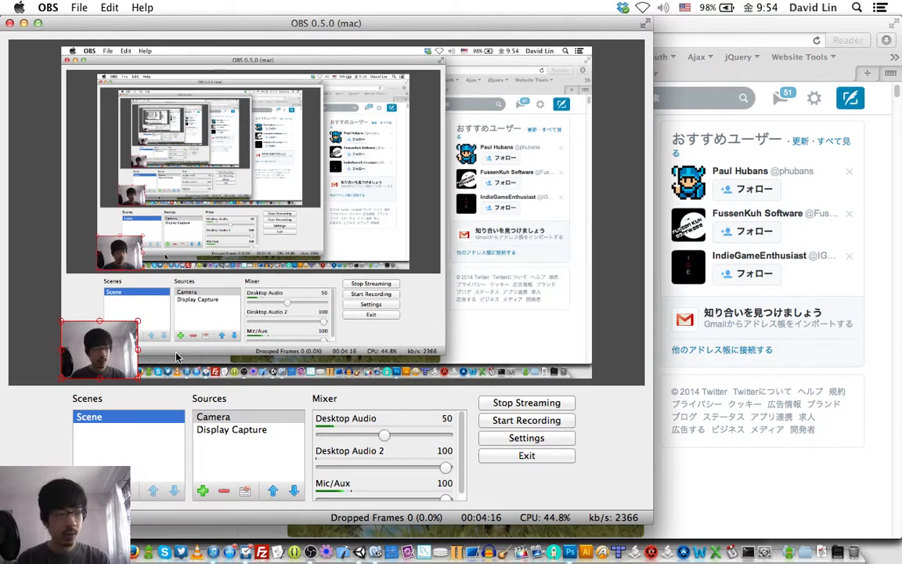
pyautogui.press('super+Tab')
pyautogui.press('super+Tab')
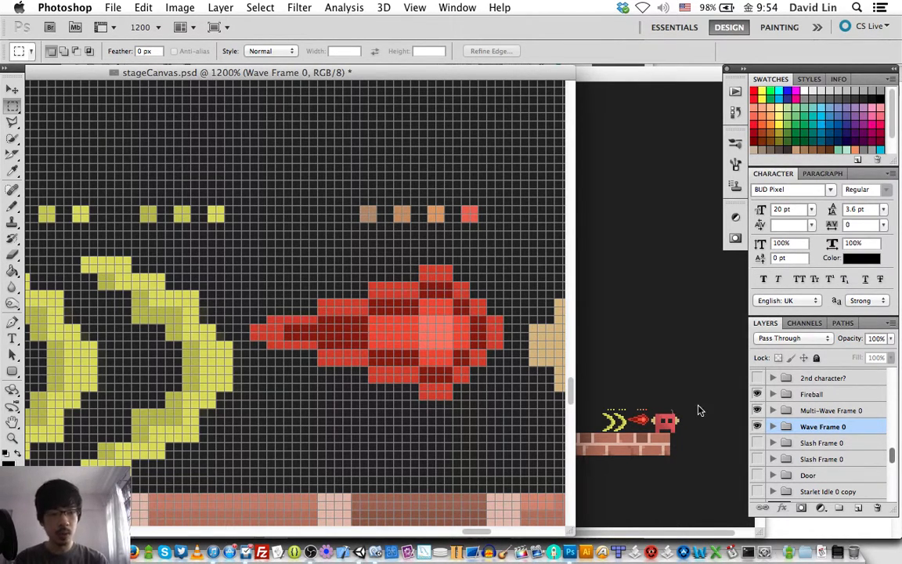
pyautogui.rightClick(811, 430)
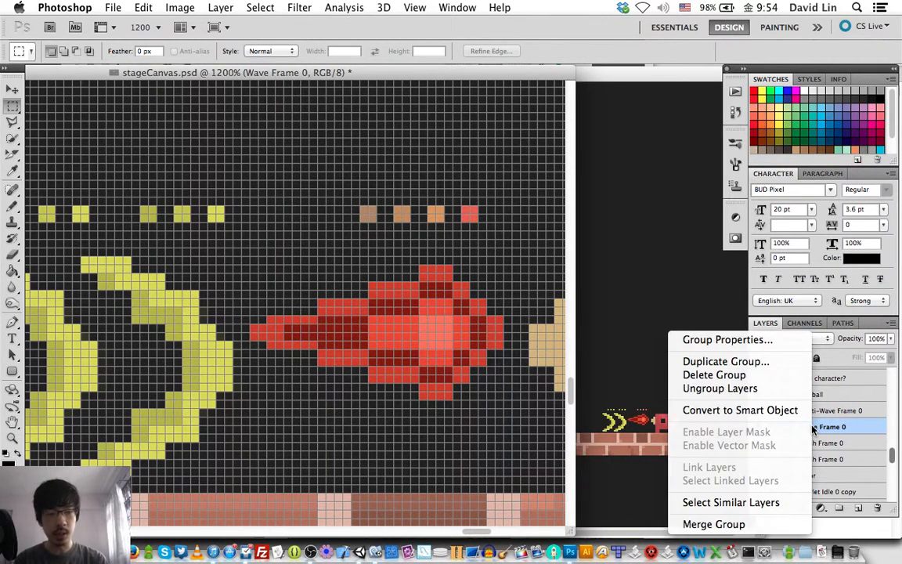
pyautogui.click(768, 367)
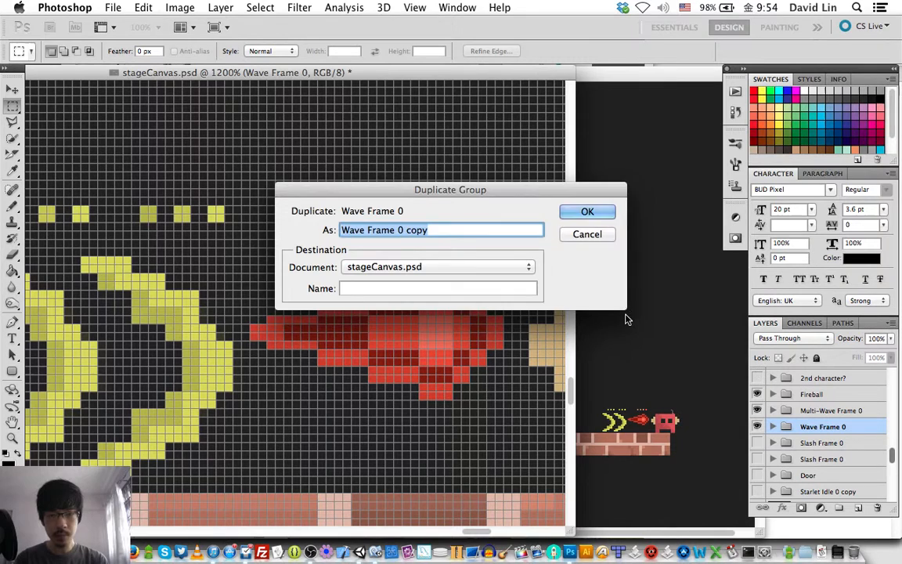
pyautogui.press('Escape')
# - Start opening a file and browse to the Weapons folder inside the Starsss Design folder
pyautogui.press('super+o')
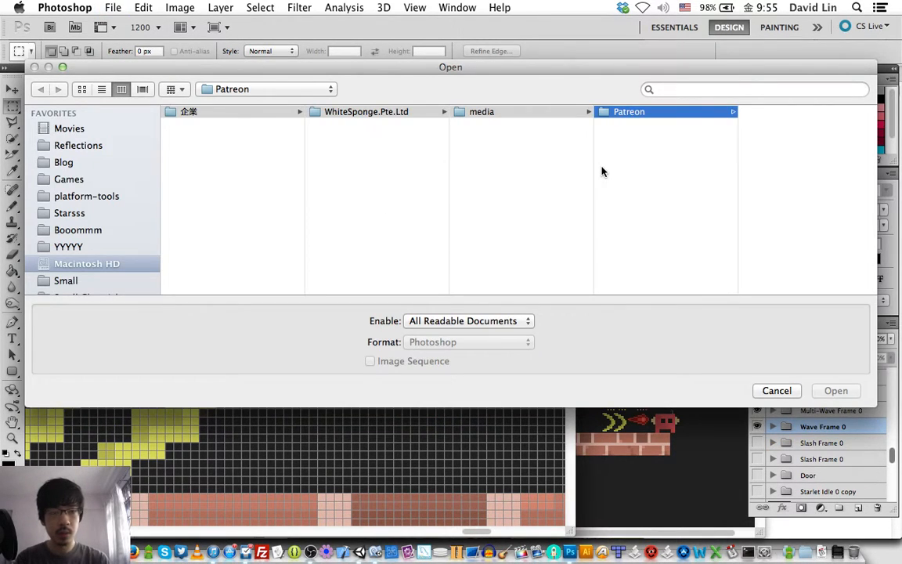
pyautogui.click(69, 212)
pyautogui.click(201, 126)
pyautogui.press('Right')
pyautogui.press('Down')
pyautogui.press('Down')
pyautogui.press('Down')
pyautogui.press('Down')
pyautogui.press('Down')
pyautogui.press('Down')
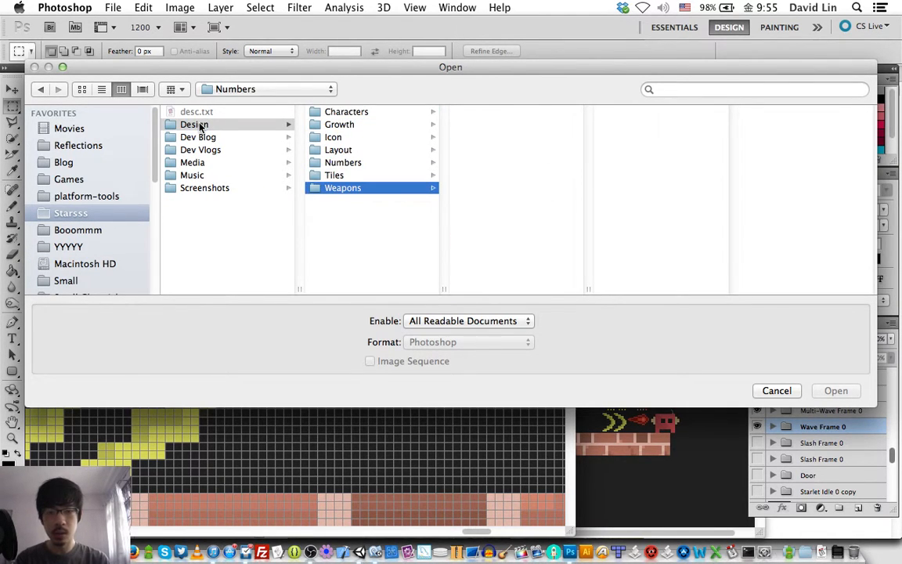
# - Open heavySlash_0.psd from the Weapons folder
pyautogui.press('Right')
pyautogui.press('Down')
pyautogui.press('Down')
pyautogui.press('Down')
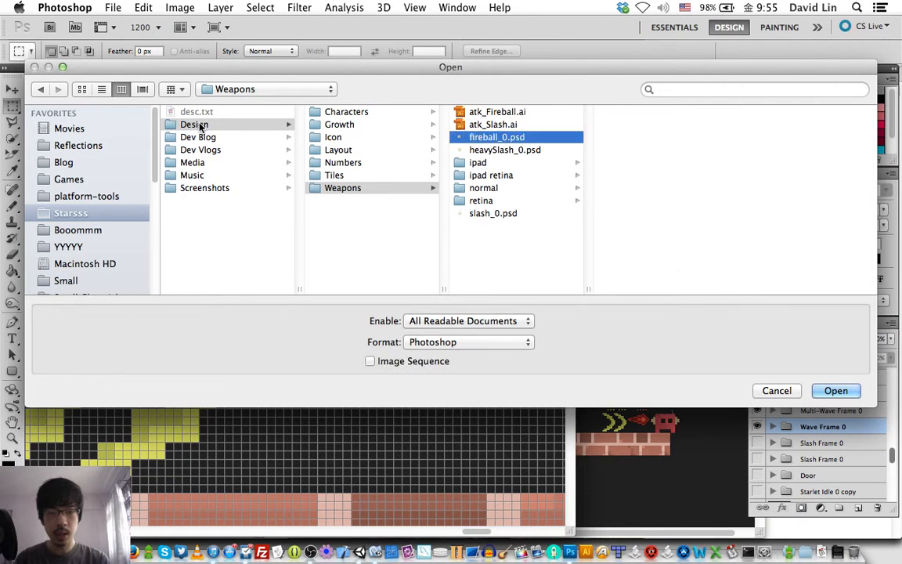
pyautogui.press('Return')
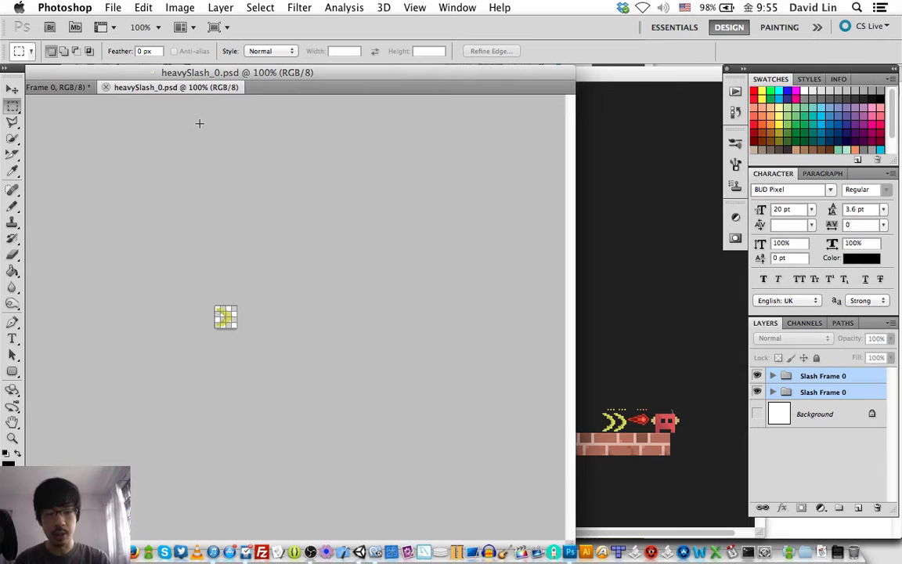
# - Float heavySlash_0.psd in its own window and shift both Slash Frame 0 groups 3 pixels to the right
pyautogui.press('v')
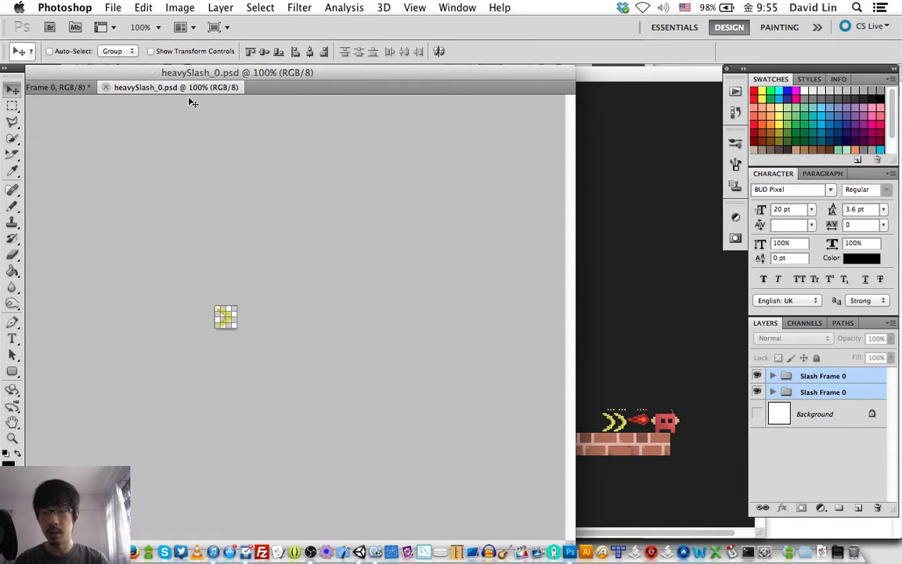
pyautogui.moveTo(194, 86); pyautogui.dragTo(202, 72)
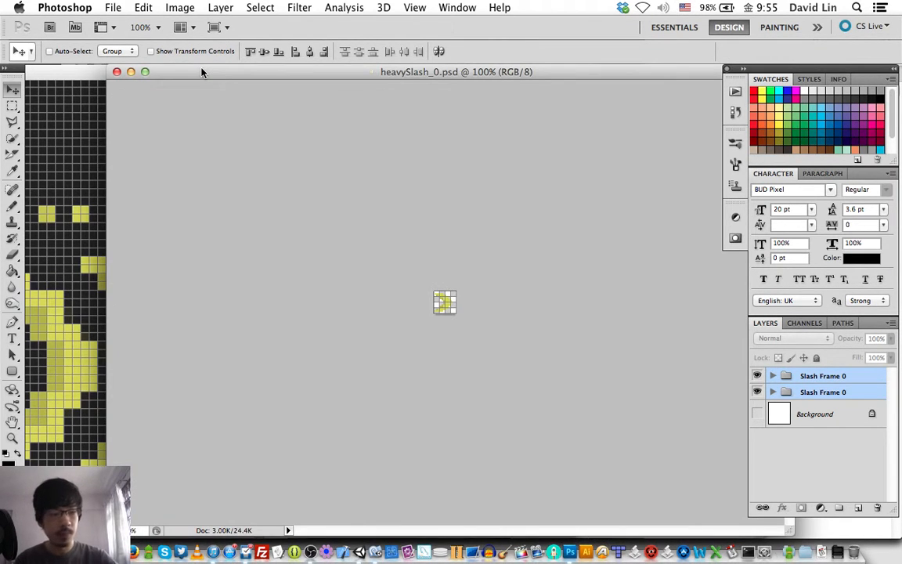
pyautogui.press('super+plus')
pyautogui.press('super+plus')
pyautogui.press('super+plus')
pyautogui.press('super+plus')
pyautogui.press('super+plus')
pyautogui.press('super+plus')
pyautogui.press('super+plus')
pyautogui.press('super+plus')
pyautogui.press('super+plus')
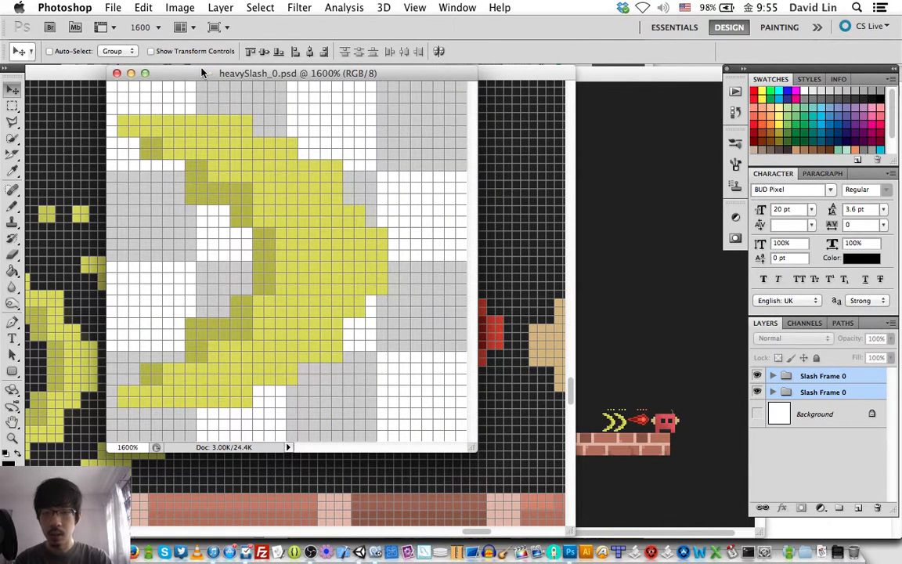
pyautogui.press('Right')
pyautogui.press('Right')
pyautogui.press('Right')
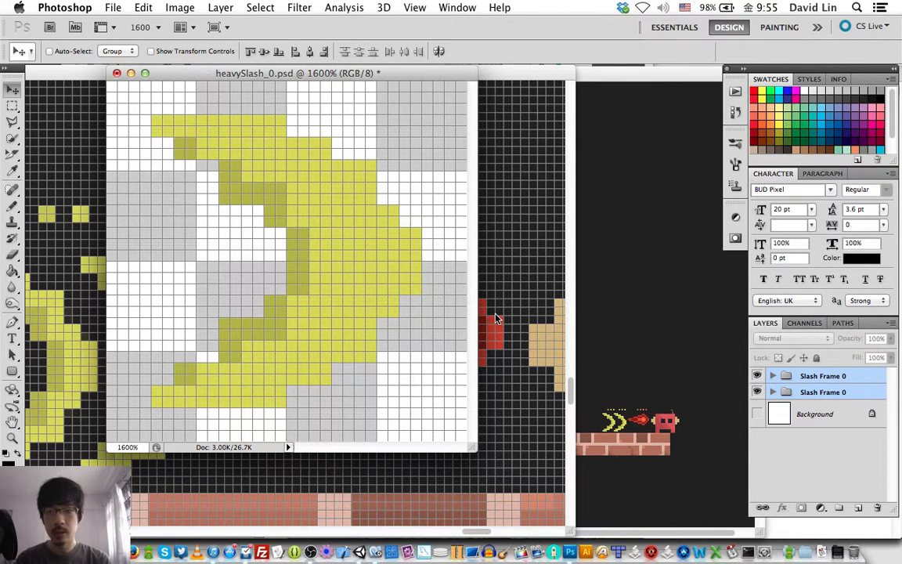
pyautogui.press('super+shift+s')
pyautogui.press('Right')
pyautogui.press('Left')
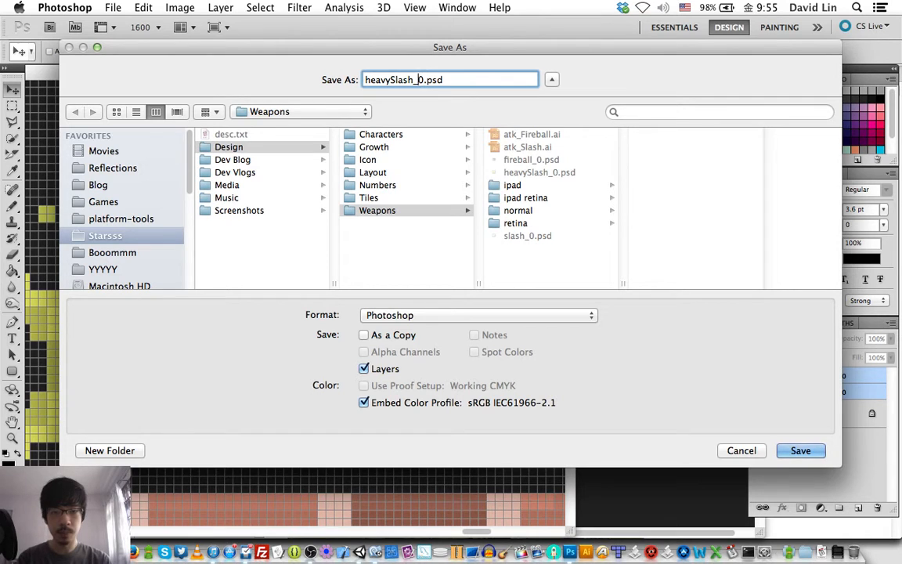
pyautogui.press('BackSpace')
pyautogui.press('BackSpace')
pyautogui.press('BackSpace')
pyautogui.press('BackSpace')
pyautogui.press('Escape')
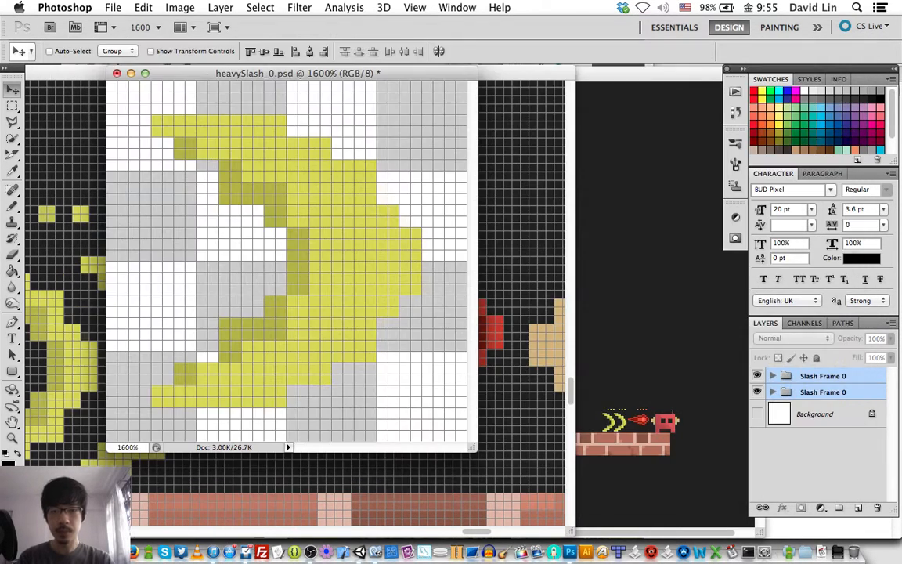
# - Save and close heavySlash_0.psd, and switch to Finder
pyautogui.press('super+s')
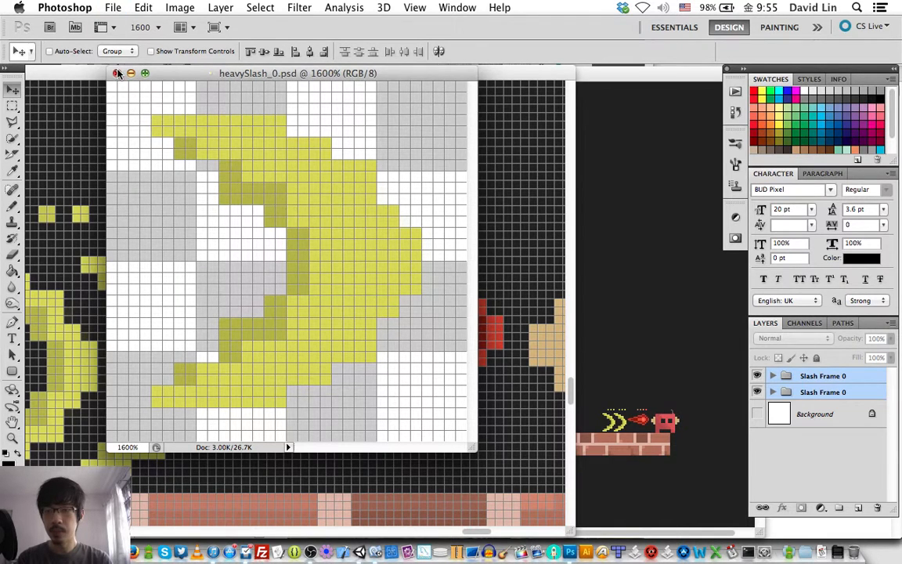
pyautogui.click(116, 73)
pyautogui.press('super+Tab')
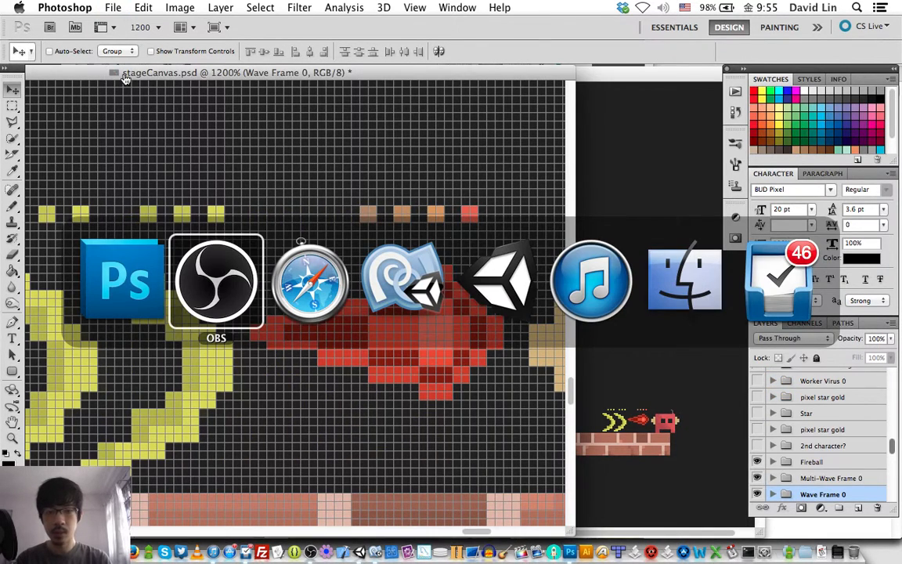
pyautogui.click(700, 268)
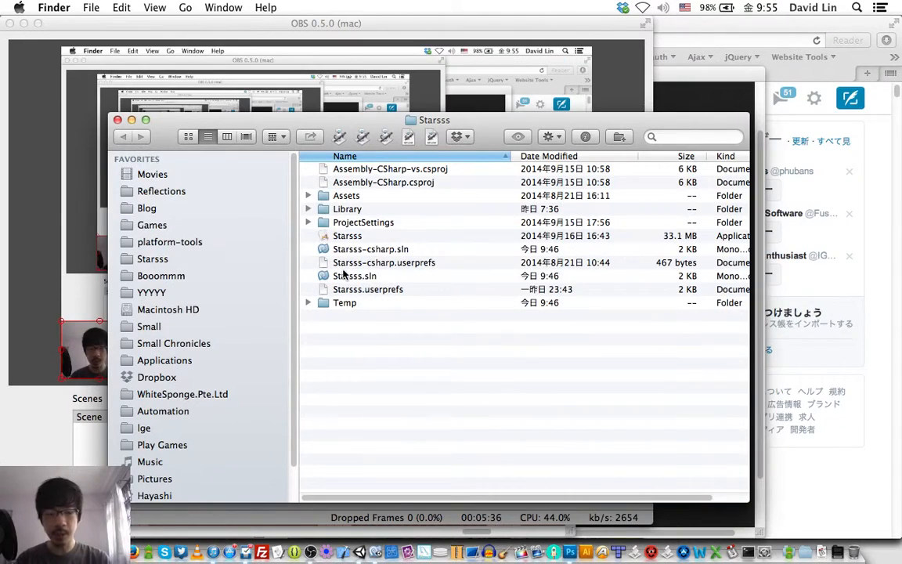
# - Open the Weapons folder inside the Starsss Design folder in a new Finder window
pyautogui.press('super+n')
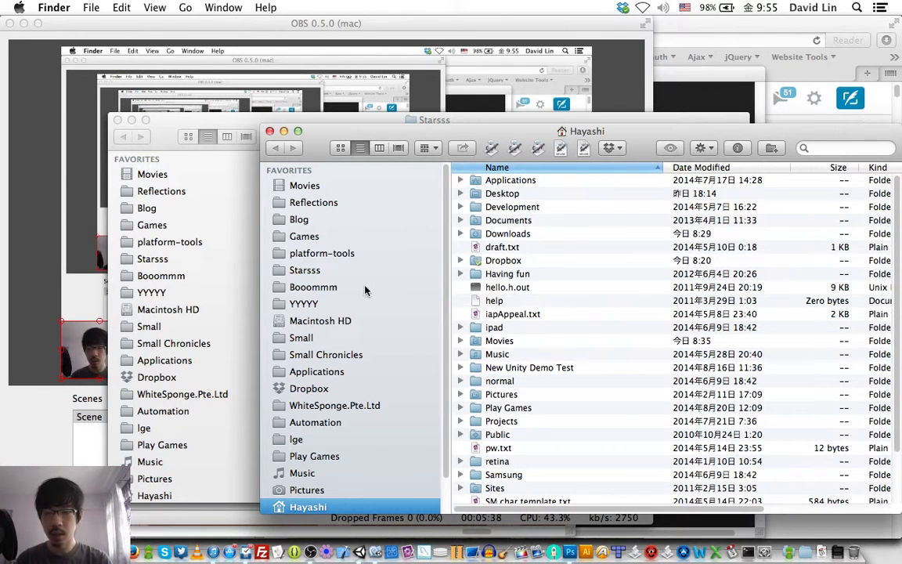
pyautogui.click(374, 271)
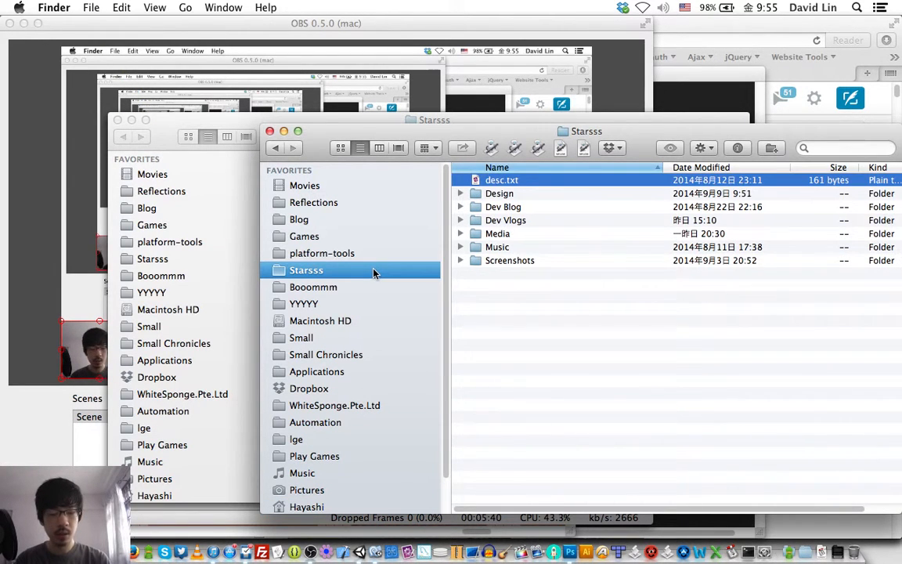
pyautogui.press('super+Down')
pyautogui.press('Down')
pyautogui.press('Down')
pyautogui.press('Down')
pyautogui.press('Down')
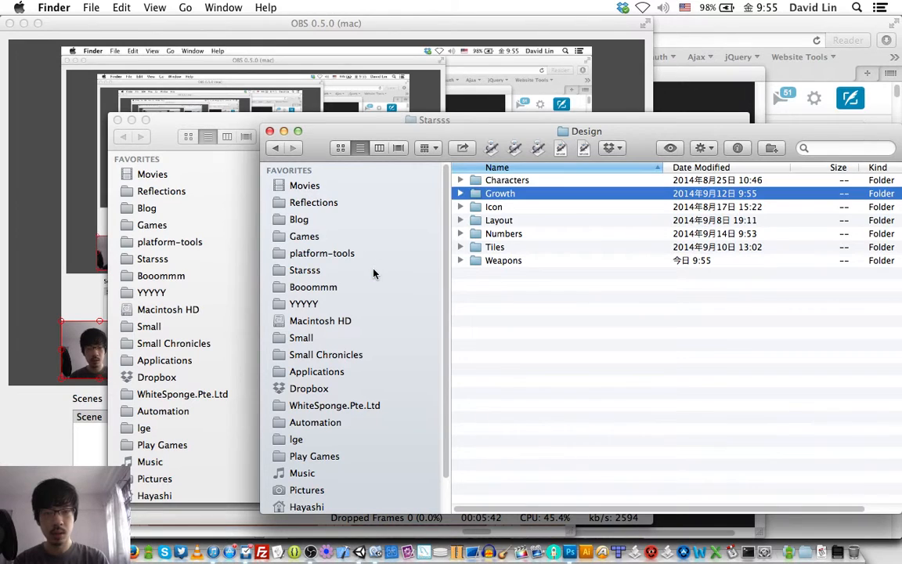
pyautogui.press('Down')
pyautogui.press('Down')
pyautogui.press('Down')
pyautogui.press('super+Down')
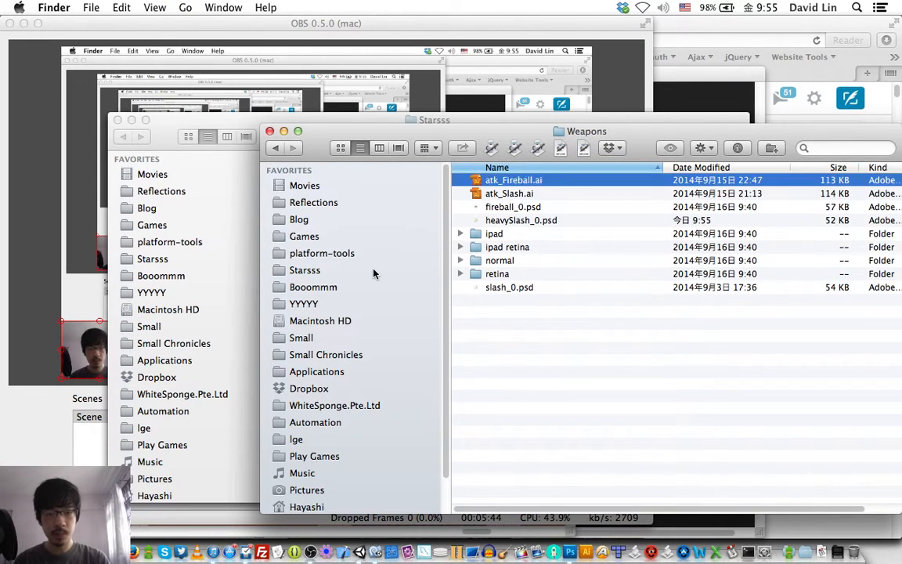
# - Rename heavySlash_0.psd as heavyWave_0.psd
pyautogui.press('Down')
pyautogui.press('Down')
pyautogui.press('Down')
pyautogui.press('Down')
pyautogui.press('Return')
pyautogui.press('Right')
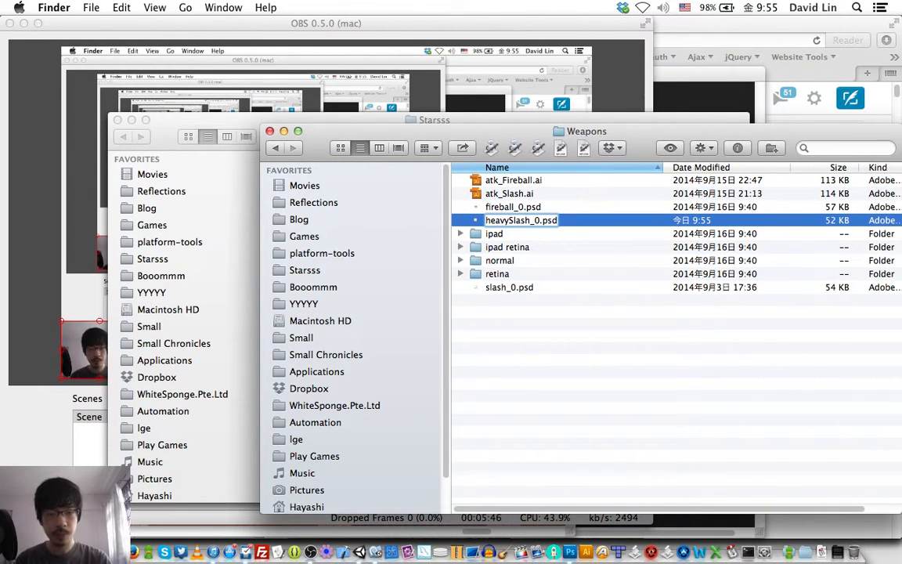
pyautogui.press('Left')
pyautogui.press('Left')
pyautogui.press('BackSpace')
pyautogui.press('BackSpace')
pyautogui.press('BackSpace')
pyautogui.press('BackSpace')
pyautogui.press('BackSpace')
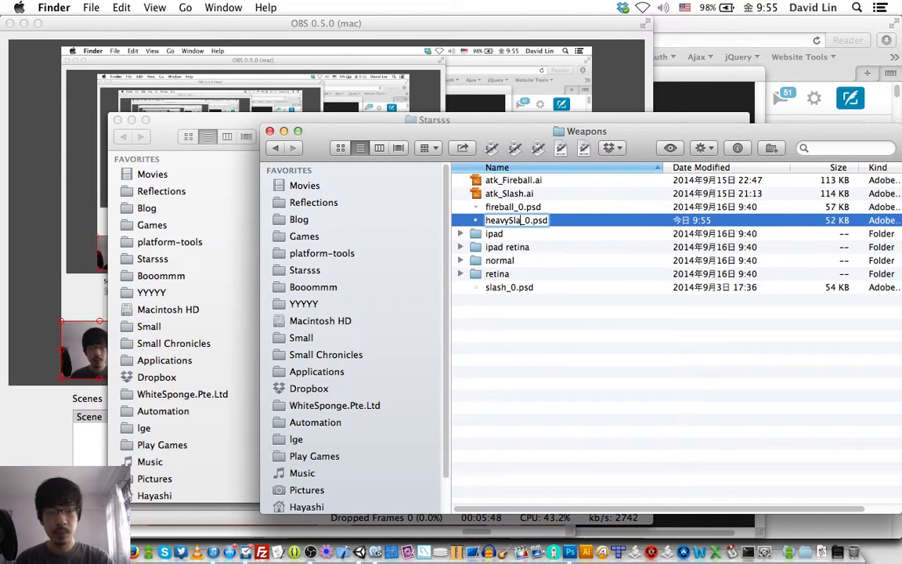
pyautogui.write('Wave')
pyautogui.press('Return')
# - Open heavyWave_0.psd in Photoshop and float it in its own window
pyautogui.press('super+Up')
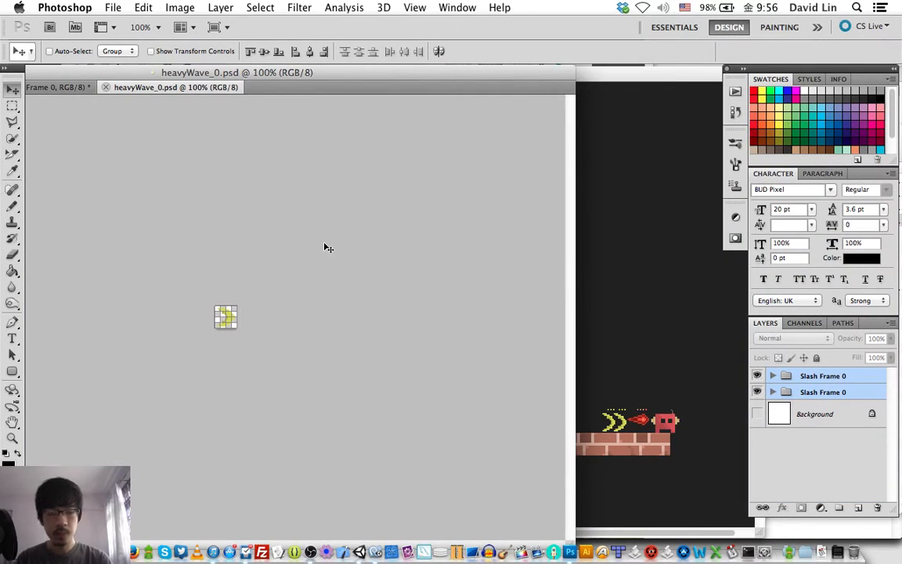
pyautogui.moveTo(196, 86)
pyautogui.mouseDown()
pyautogui.moveTo(205, 78)
pyautogui.moveTo(201, 85)
pyautogui.mouseUp()
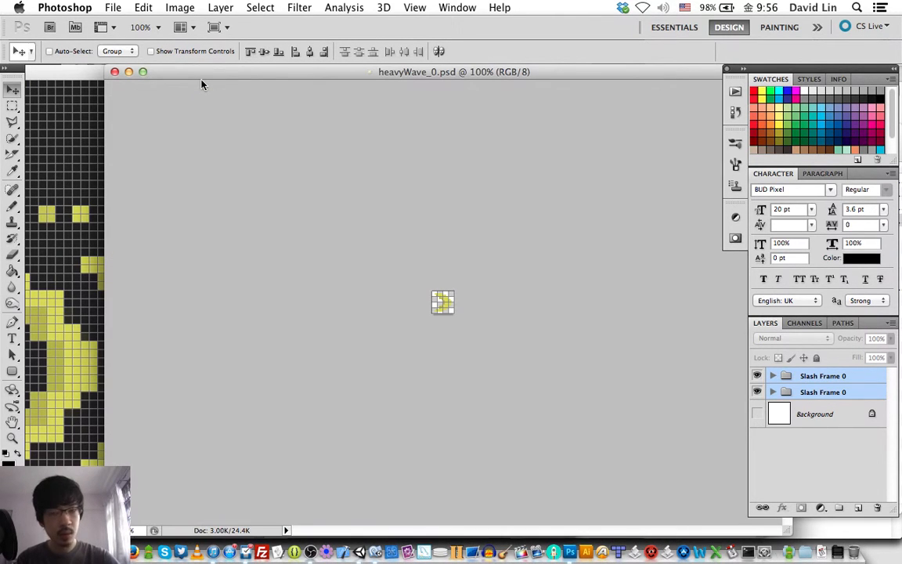
# - Inspect the heavyWave_0.psd sprite at 1600% zoom, with the grid hidden and then shown again
pyautogui.press('super+equal')
pyautogui.press('super+equal')
pyautogui.press('super+equal')
pyautogui.press('super+equal')
pyautogui.press('super+equal')
pyautogui.press('super+equal')
pyautogui.press('super+equal')
pyautogui.press('super+equal')
pyautogui.press('super+equal')
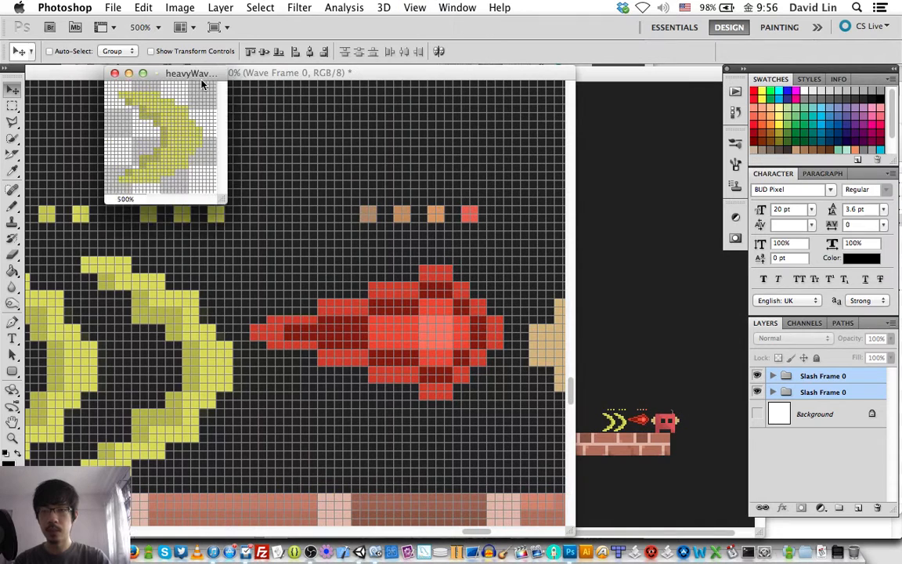
pyautogui.press('super+apostrophe')
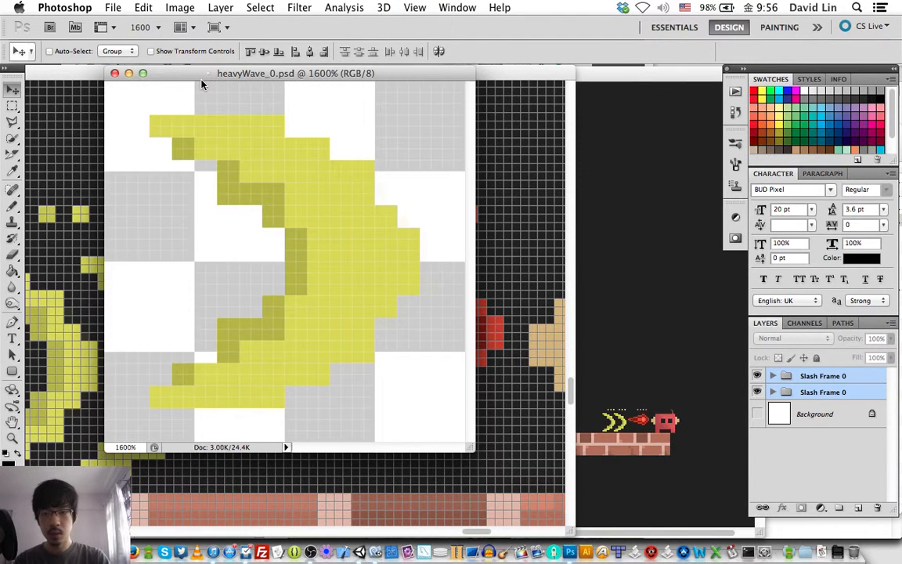
pyautogui.press('super+apostrophe')
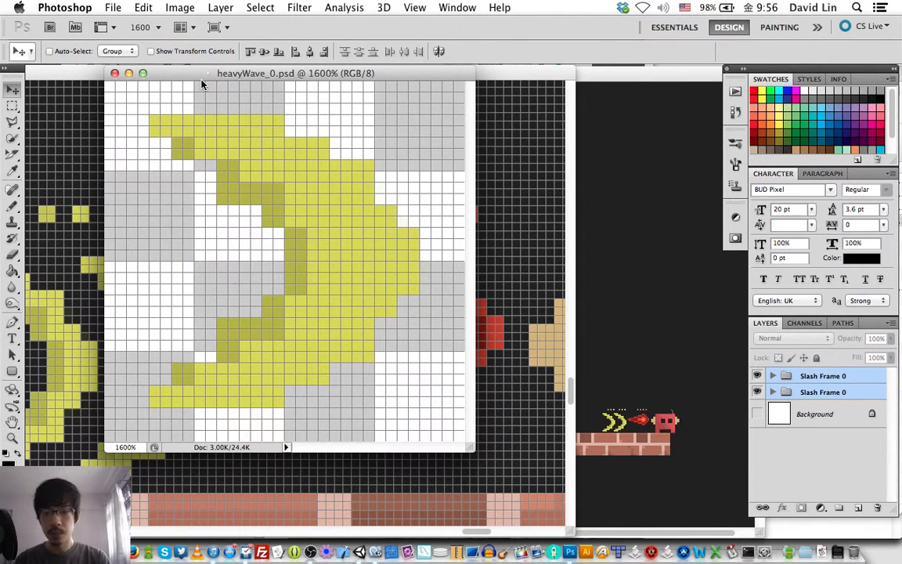
# - Switch to AppleScript Editor, open the recent AutoAppGraphicsPS script and run it
pyautogui.click(281, 553)
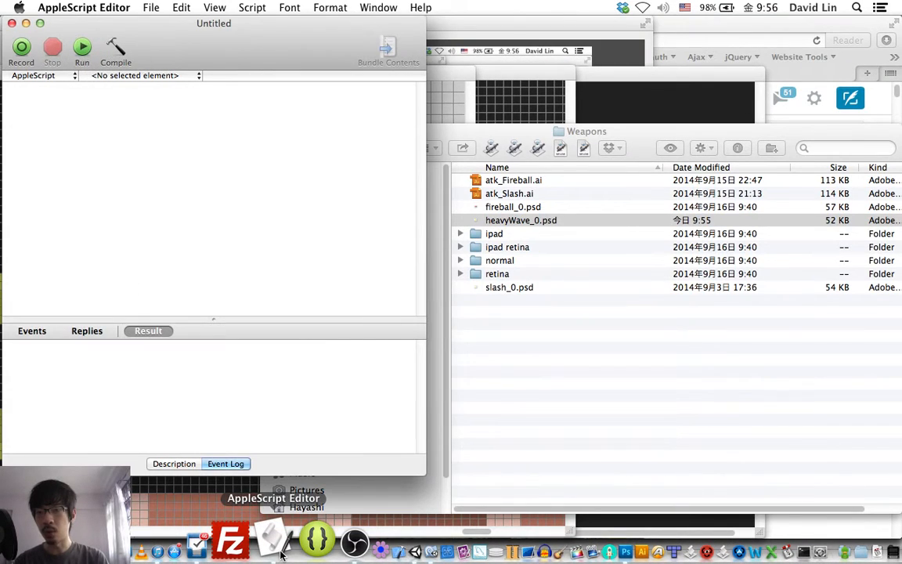
pyautogui.click(152, 8)
pyautogui.moveTo(226, 78)
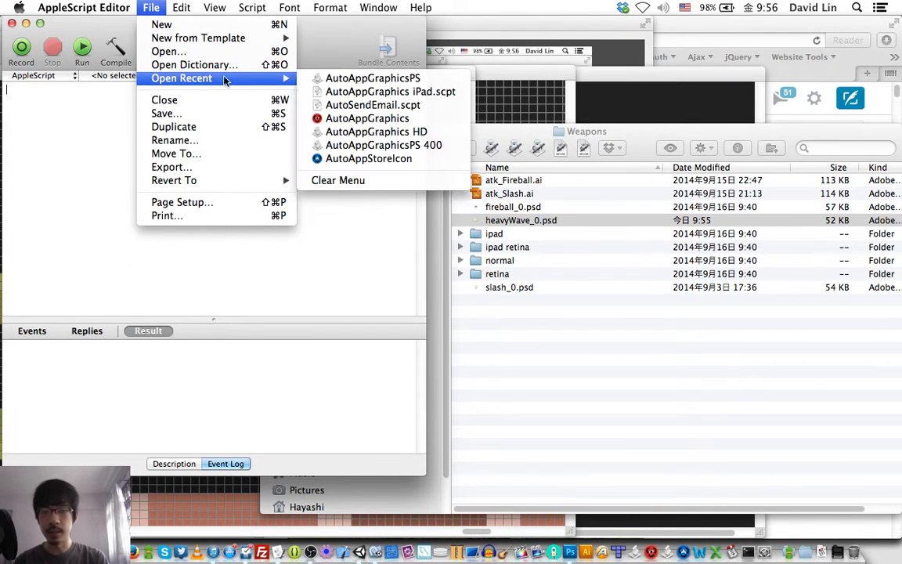
pyautogui.click(309, 80)
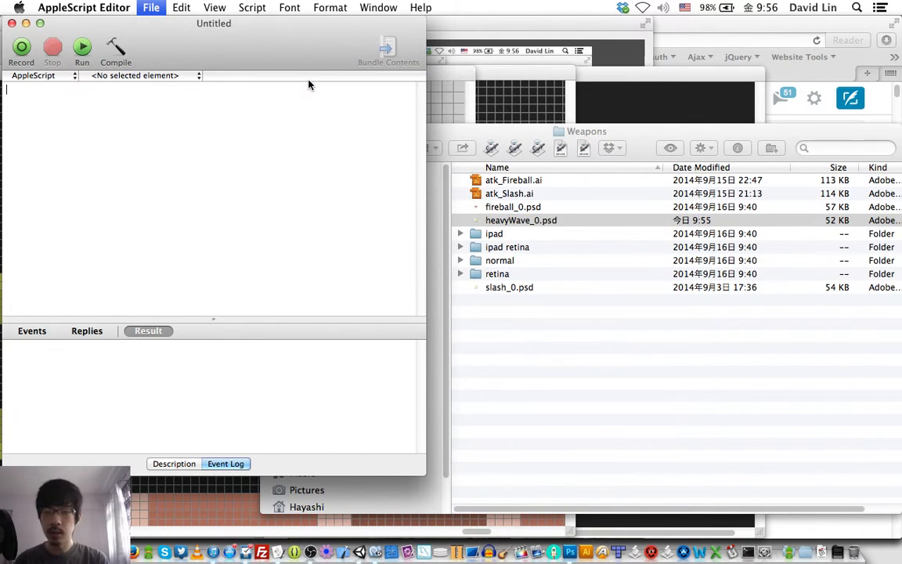
pyautogui.press('super+r')
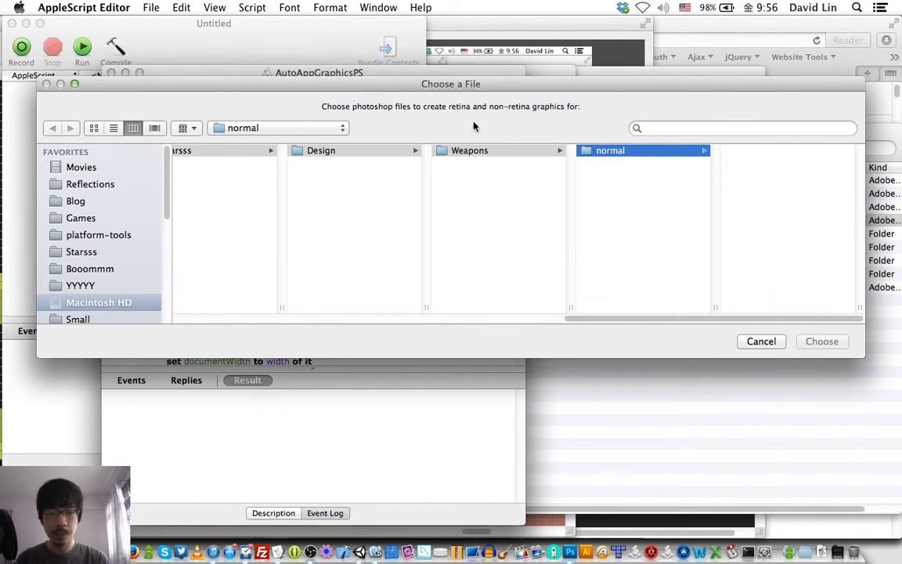
# - Choose heavyWave_0.psd from the Weapons folder for export, with the retina folder as the retina graphics destination
pyautogui.click(625, 189)
pyautogui.press('Return')
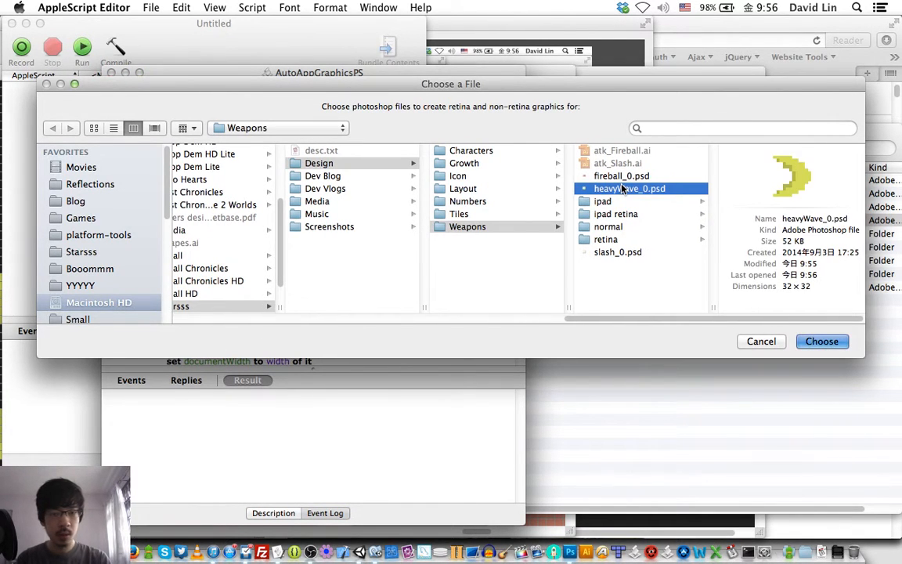
pyautogui.press('Right')
pyautogui.press('Down')
pyautogui.press('Down')
pyautogui.press('Down')
pyautogui.press('Return')
# - Choose the ipad, ipad retina and normal folders as the remaining export destinations and let the script export
pyautogui.press('Up')
pyautogui.press('Up')
pyautogui.press('Up')
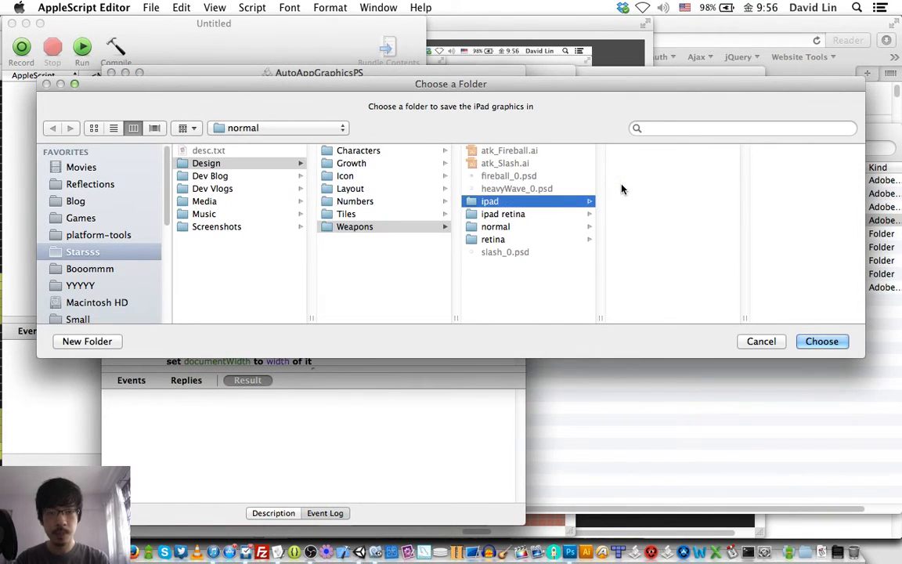
pyautogui.press('Return')
pyautogui.press('Down')
pyautogui.press('Return')
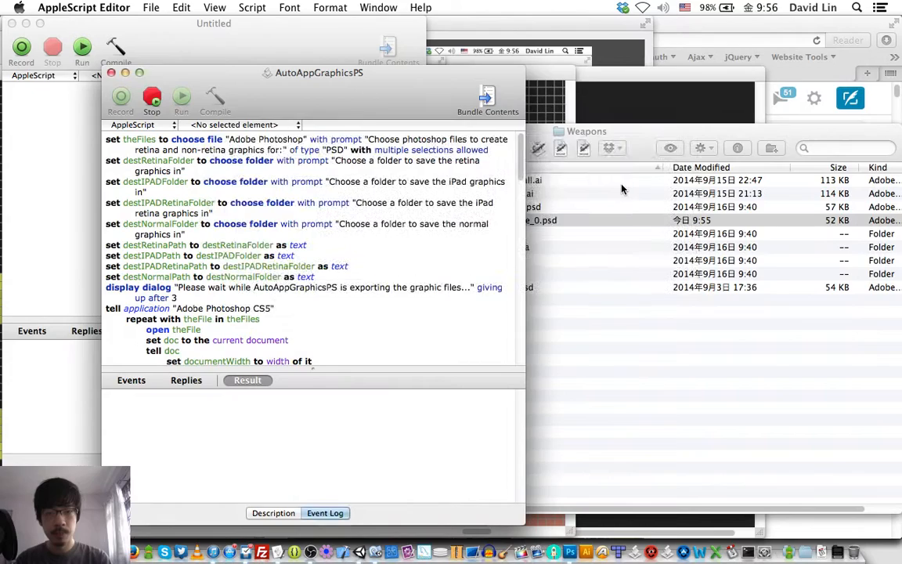
pyautogui.press('Down')
pyautogui.press('Return')
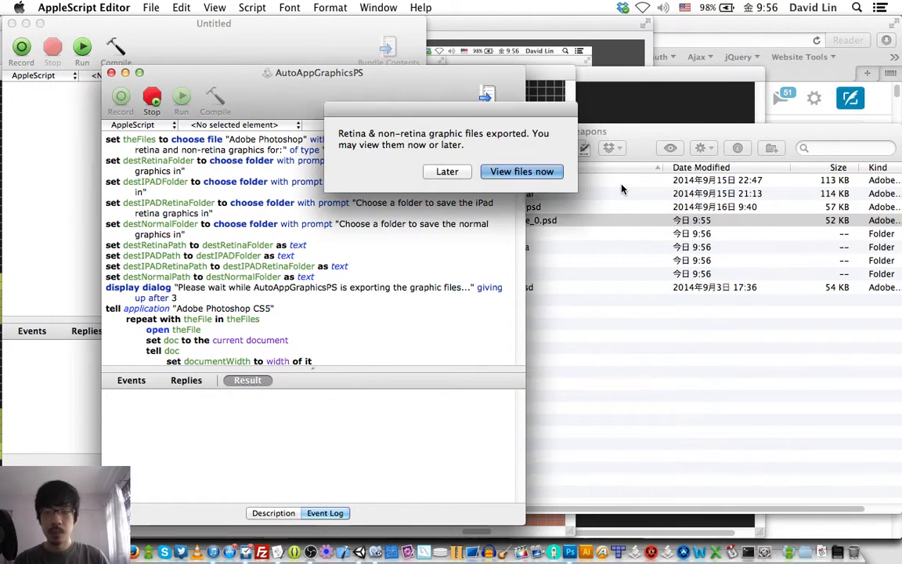
# - View the exported PNG files in the normal and retina folders in Finder
pyautogui.click(542, 171)
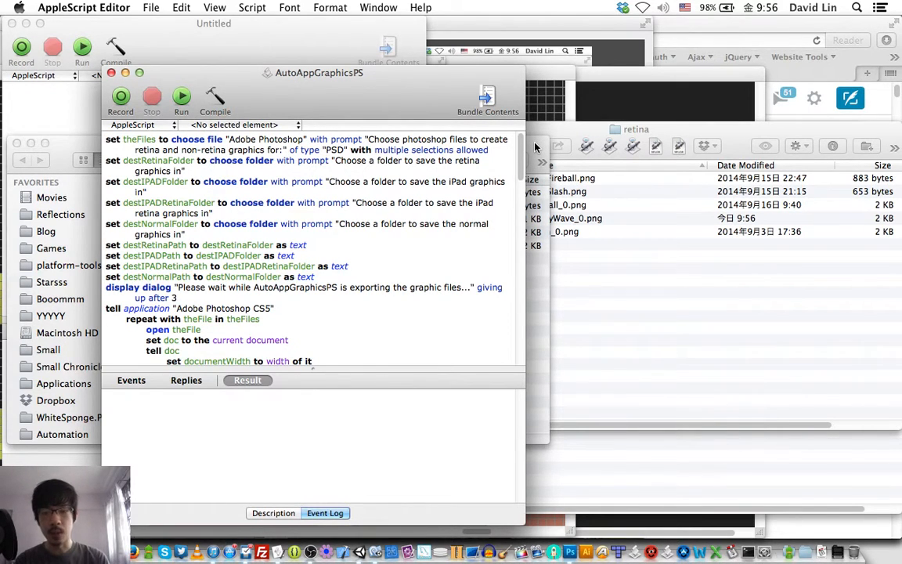
pyautogui.click(536, 148)
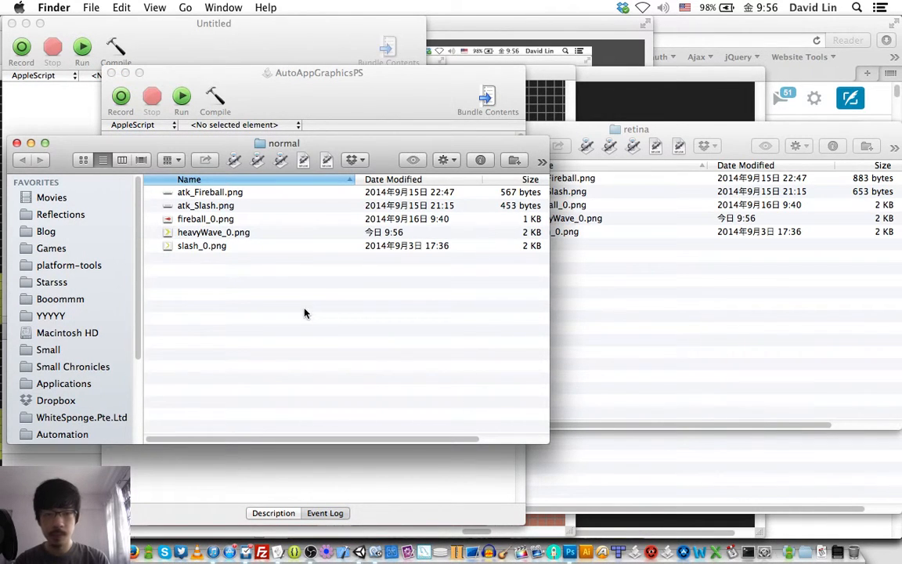
pyautogui.click(637, 313)
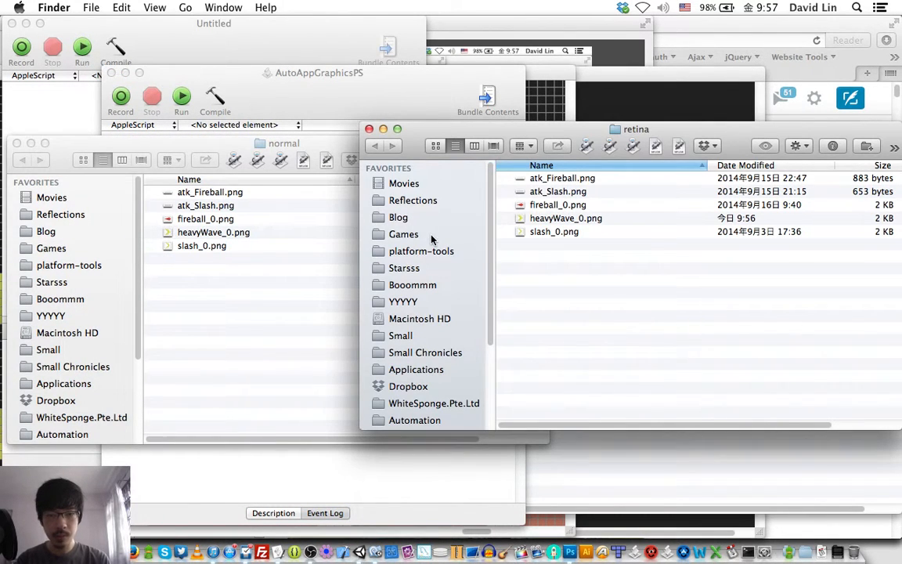
# - Open the Assets folder of the Starsss project inside Games and expand its Textures folder
pyautogui.click(404, 234)
pyautogui.press('s')
pyautogui.press('t')
pyautogui.press('Right')
pyautogui.press('super+Down')
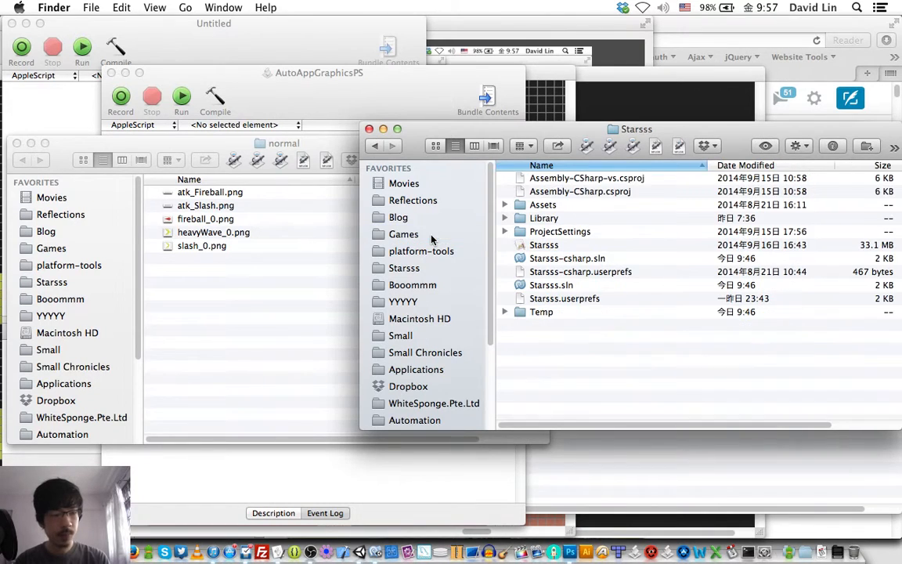
pyautogui.press('Down')
pyautogui.press('Down')
pyautogui.press('Down')
pyautogui.press('Down')
pyautogui.press('Up')
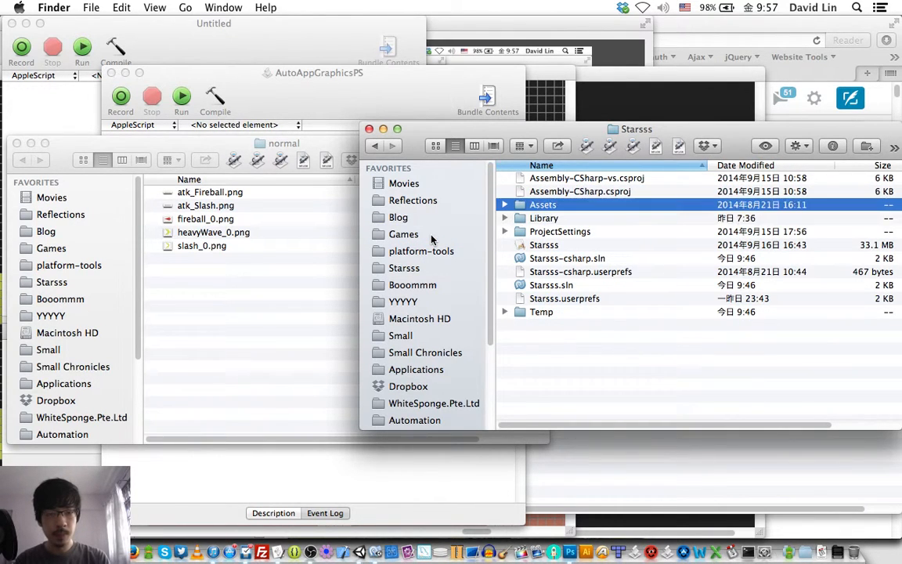
pyautogui.press('super+Down')
pyautogui.press('Up')
pyautogui.press('Up')
pyautogui.press('Up')
pyautogui.press('Up')
pyautogui.press('super+Tab')
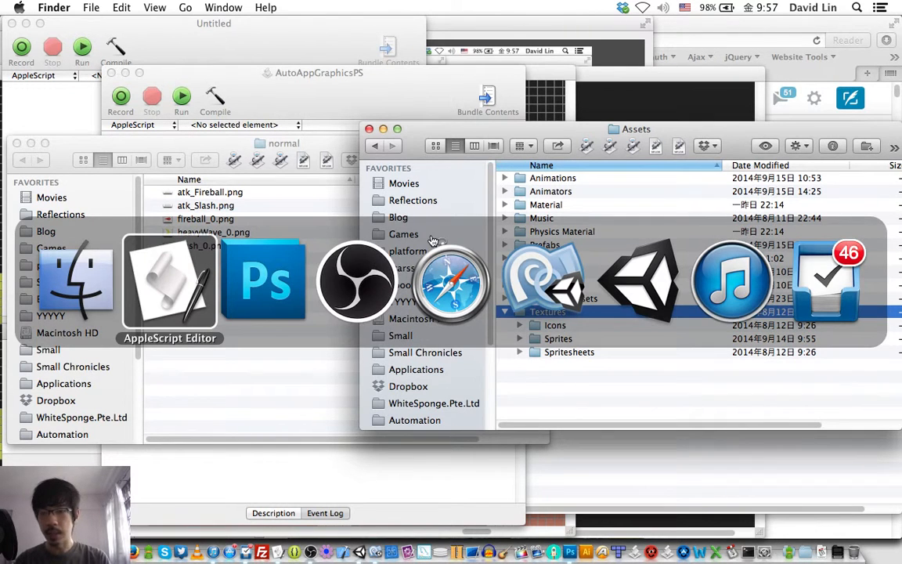
pyautogui.press('super+Tab')
pyautogui.press('super+Tab')
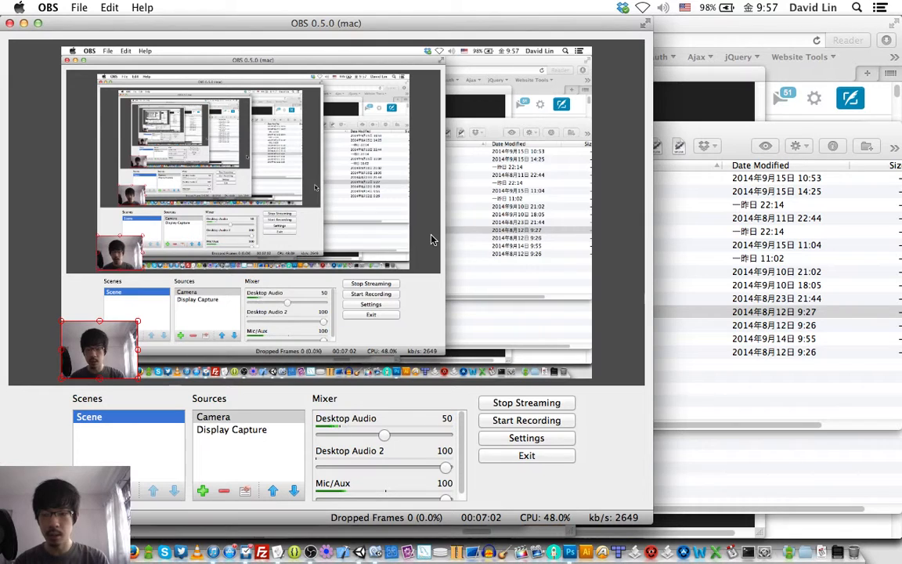
pyautogui.press('super+Tab')
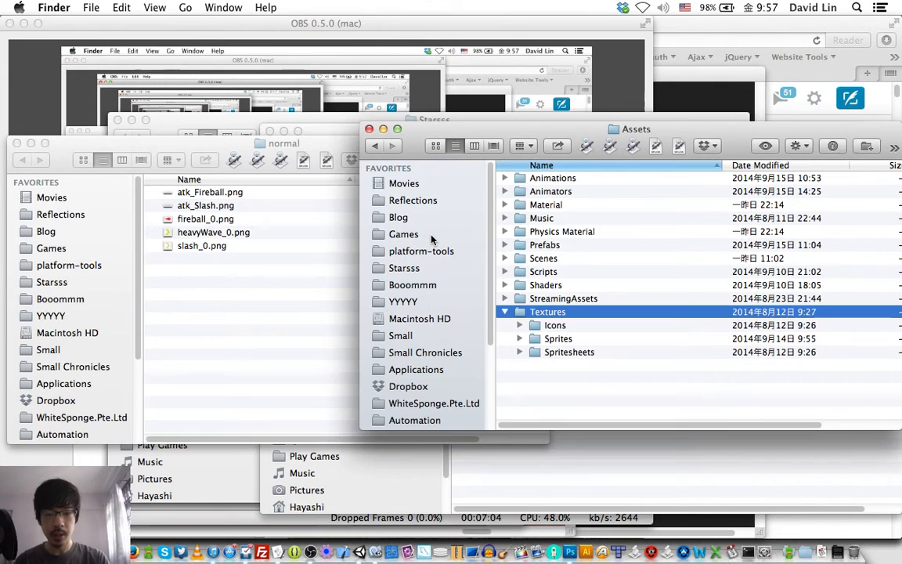
# - Open the Sprites folder inside Textures and go into its Attacks folder
pyautogui.press('Down')
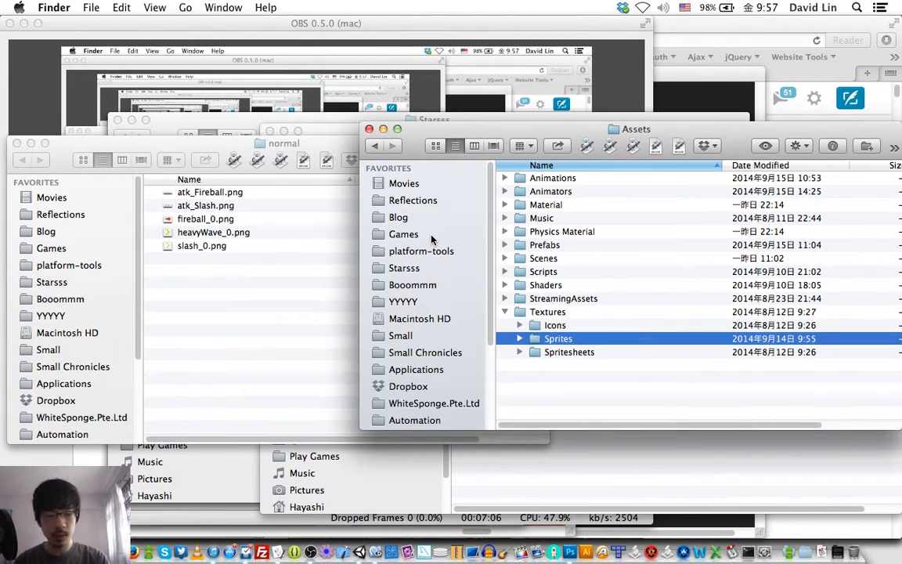
pyautogui.press('super+Down')
pyautogui.press('Down')
pyautogui.press('Down')
pyautogui.press('Down')
pyautogui.press('Down')
pyautogui.press('Down')
pyautogui.press('Down')
pyautogui.press('Down')
pyautogui.press('Down')
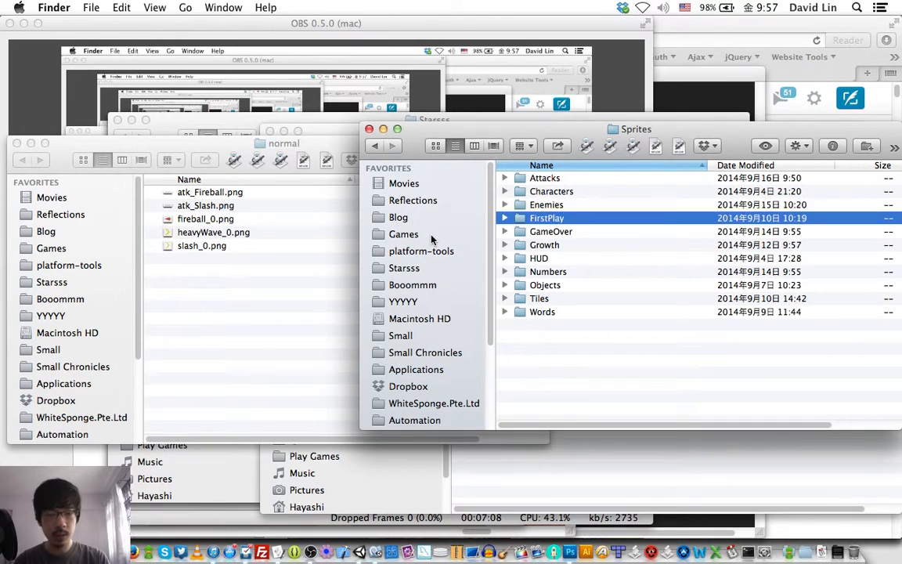
pyautogui.press('Up')
pyautogui.press('Up')
pyautogui.press('Up')
pyautogui.press('Up')
pyautogui.press('Up')
pyautogui.press('Up')
pyautogui.press('Up')
pyautogui.press('super+Down')
# - Preview slash_0.png from the Attacks folder and check its pixel dimensions in Preview
pyautogui.press('Down')
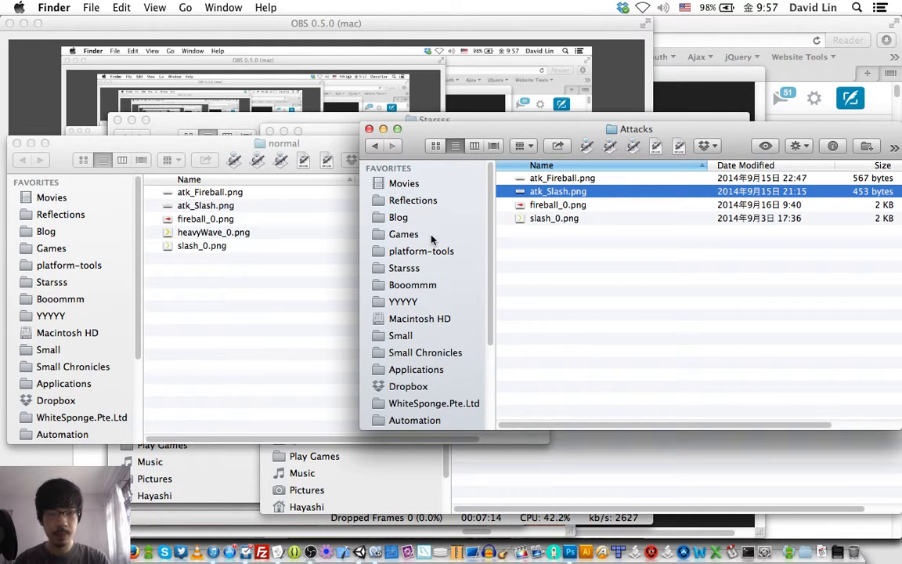
pyautogui.press('Down')
pyautogui.press('Down')
pyautogui.press('space')
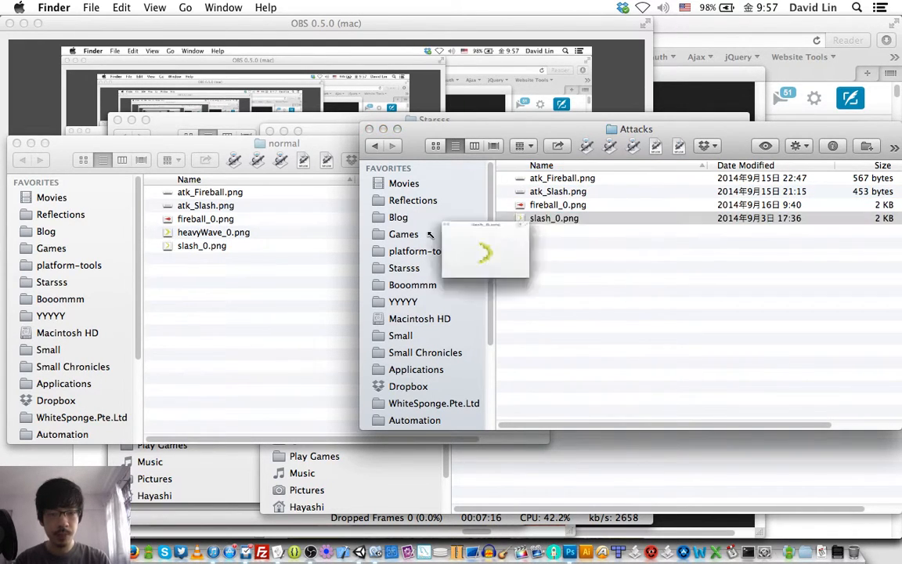
pyautogui.press('space')
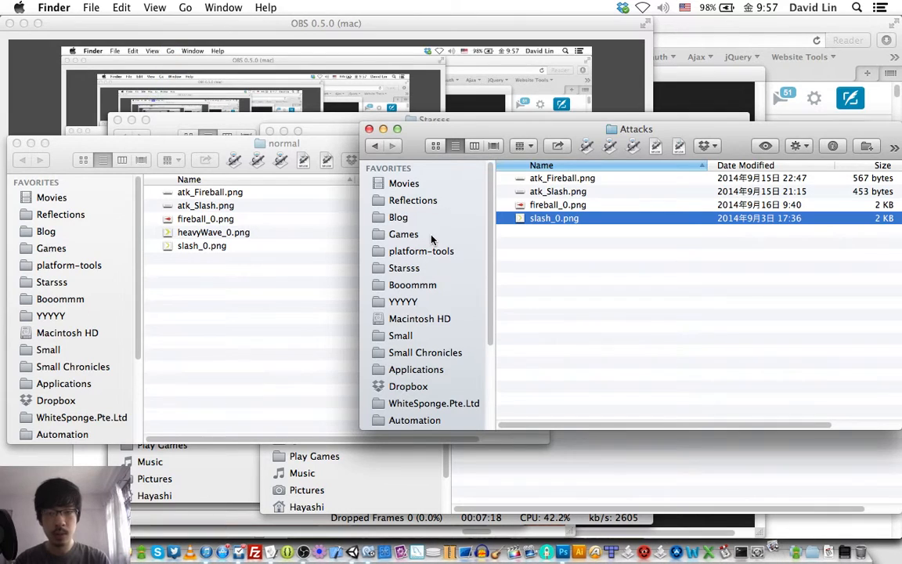
pyautogui.press('super+o')
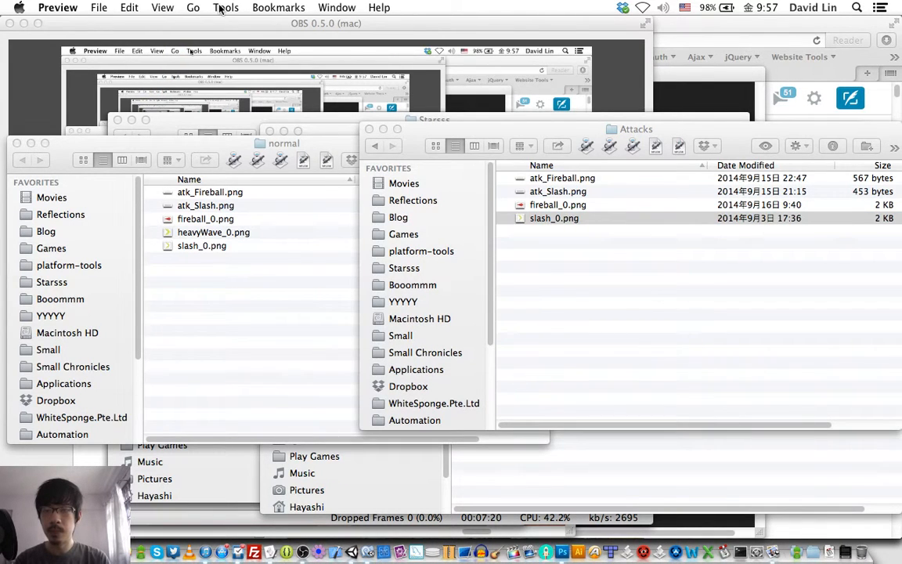
pyautogui.click(222, 8)
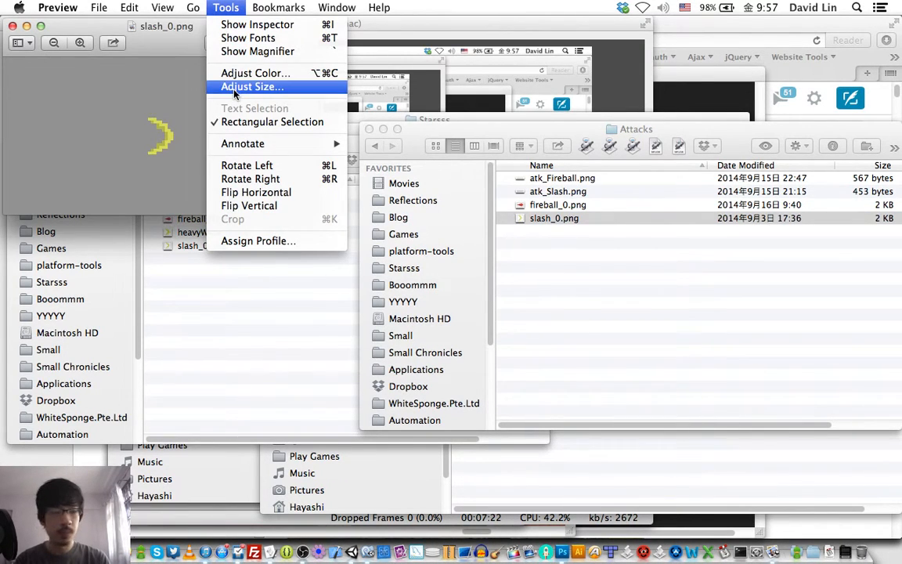
pyautogui.click(213, 83)
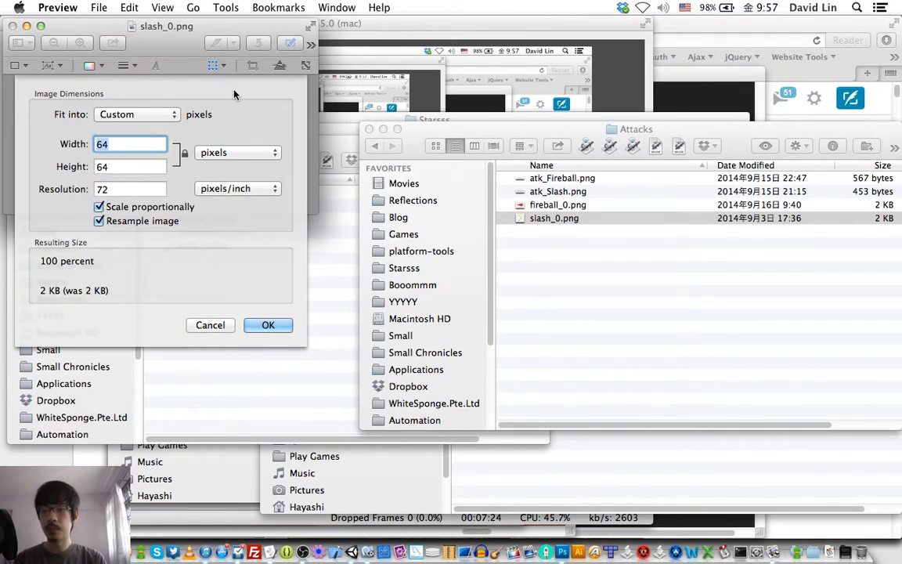
pyautogui.press('Return')
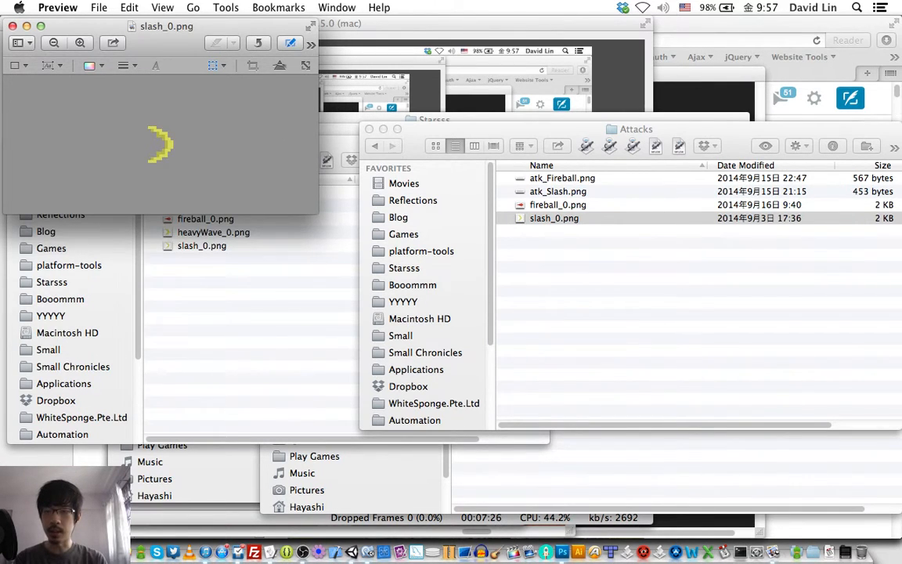
pyautogui.press('super+w')
# - Open heavyWave_0.png from the normal folder in Preview, check its pixel dimensions, and quit Preview
pyautogui.click(250, 322)
pyautogui.press('Down')
pyautogui.press('Down')
pyautogui.press('Down')
pyautogui.press('Down')
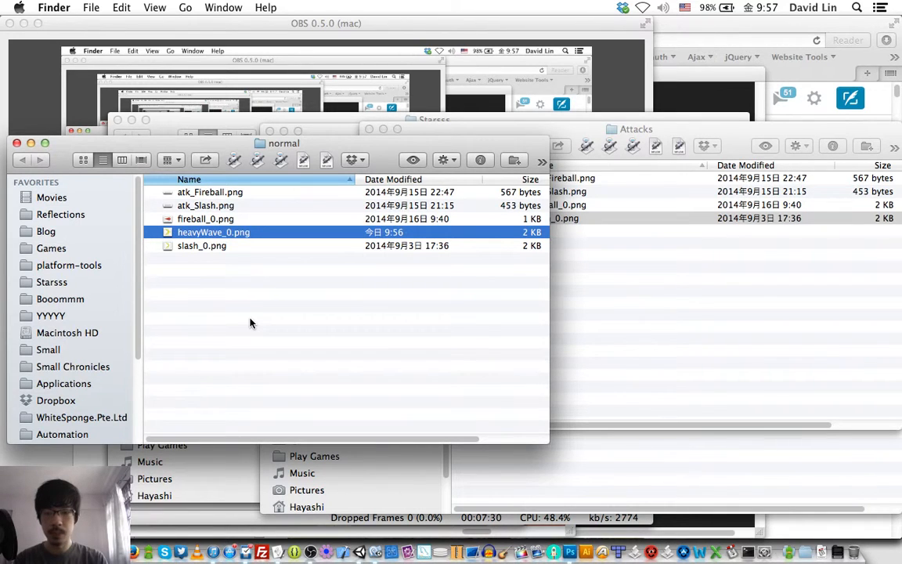
pyautogui.press('super+shift+g')
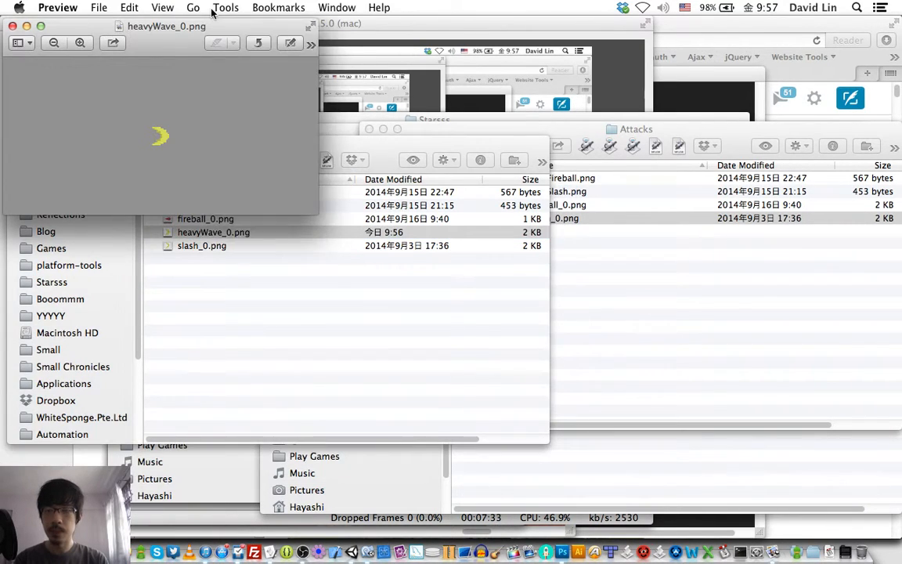
pyautogui.click(226, 7)
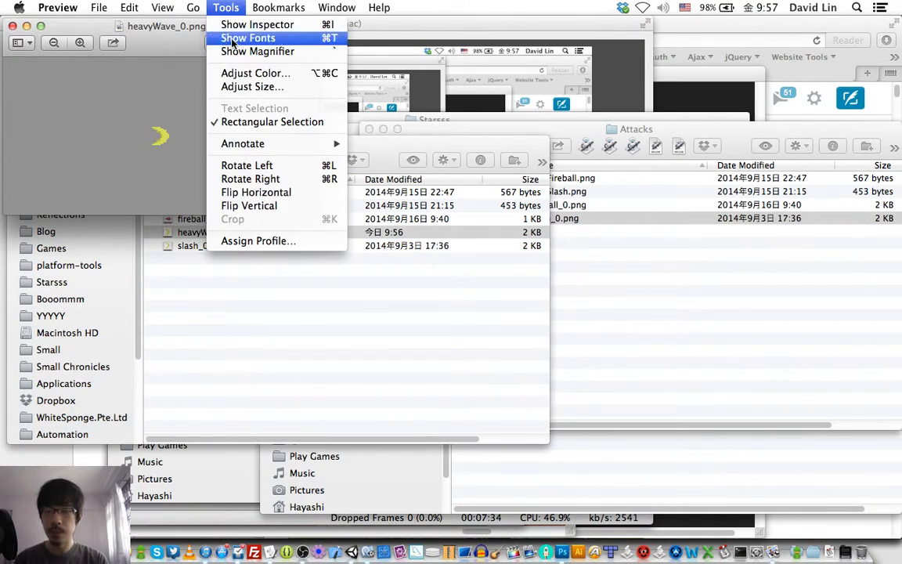
pyautogui.click(260, 90)
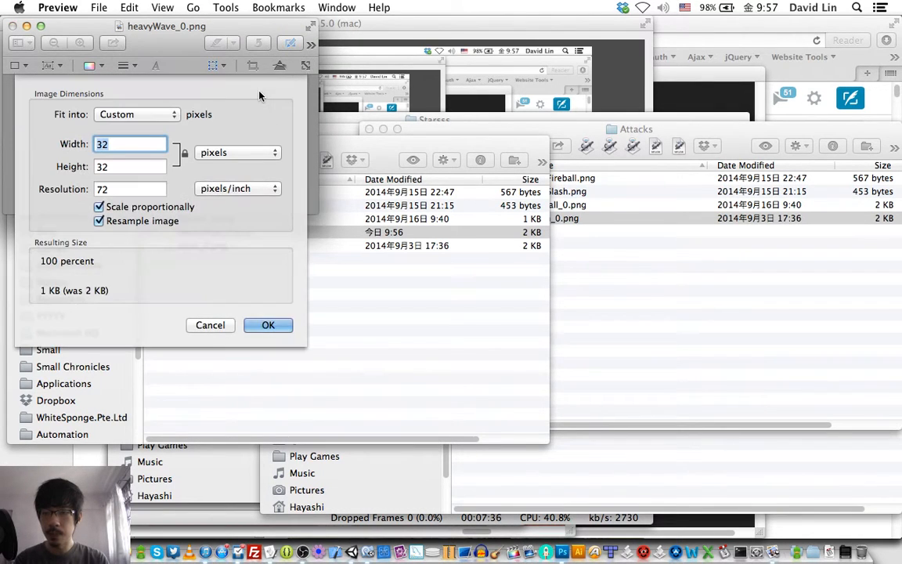
pyautogui.press('Escape')
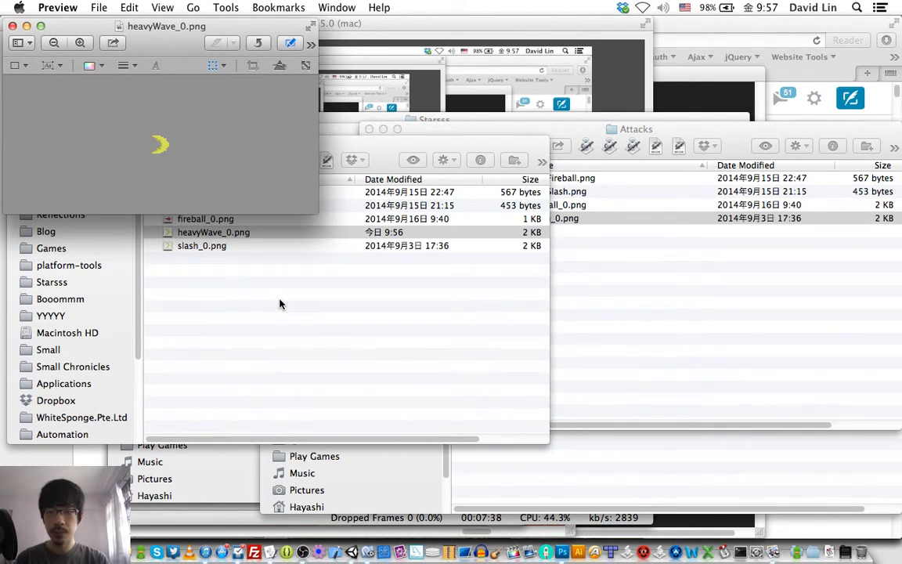
pyautogui.press('super+q')
# - Copy heavyWave_0.png from the retina folder into the Starsss project's Attacks folder
pyautogui.press('Down')
pyautogui.press('super+Down')
pyautogui.press('Down')
pyautogui.press('Down')
pyautogui.press('Down')
pyautogui.press('Down')
pyautogui.press('Down')
pyautogui.press('Up')
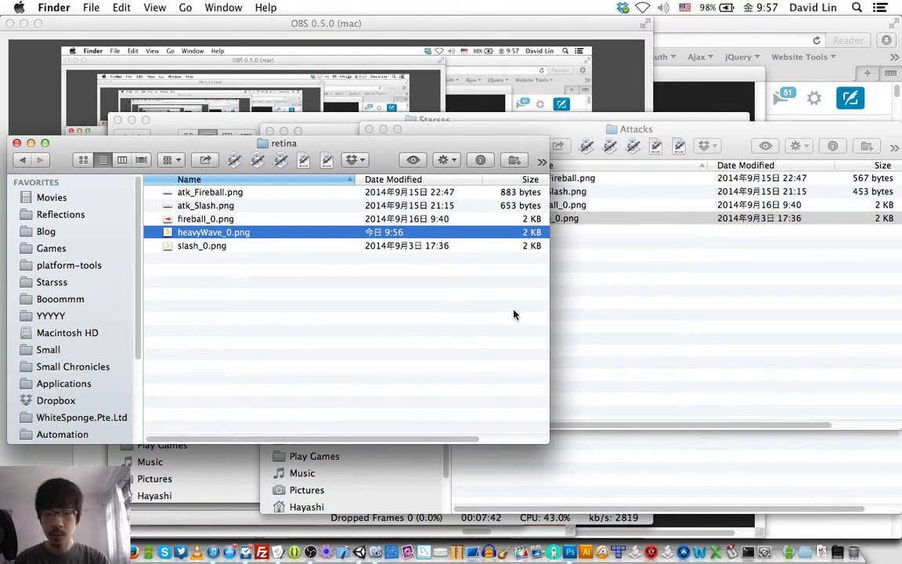
pyautogui.click(567, 327)
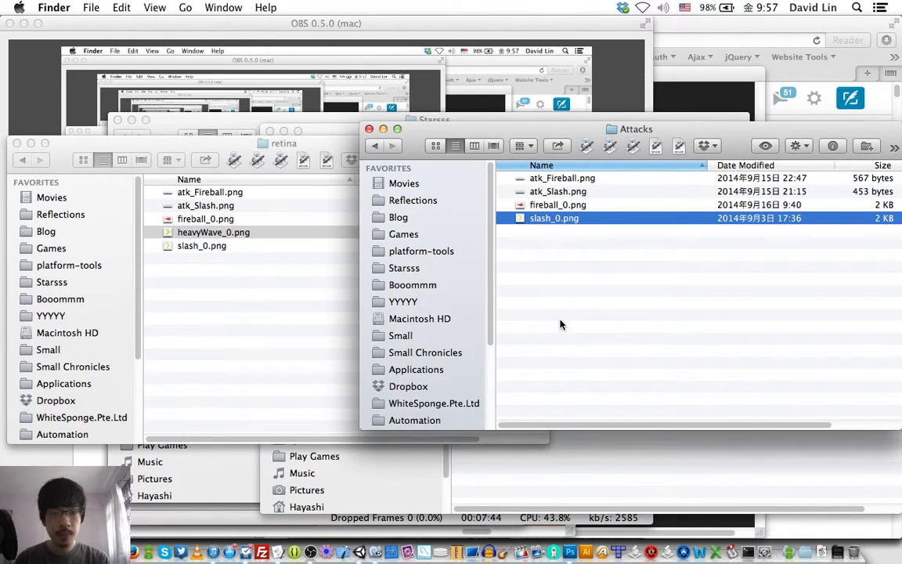
pyautogui.press('super+v')
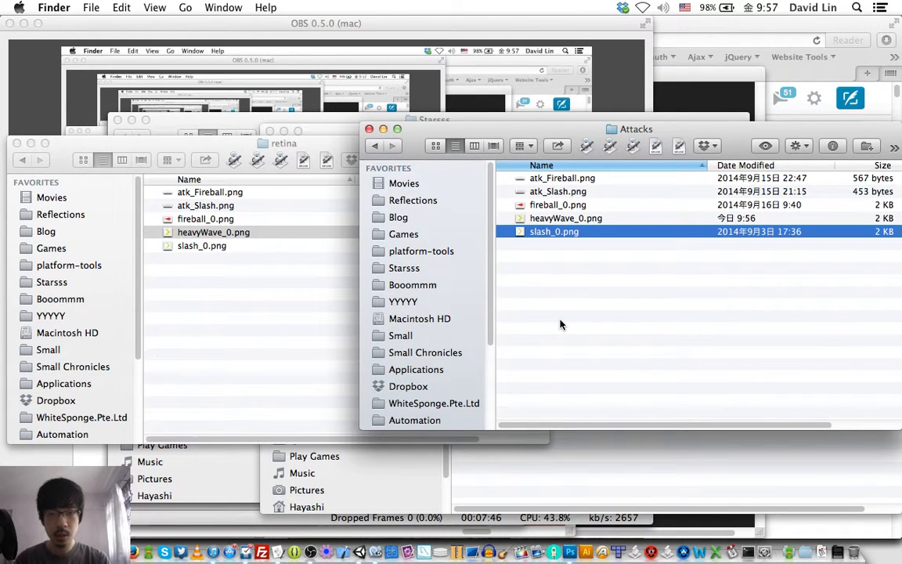
# - Switch to Illustrator and bring up the Open dialog at the Starsss folder
pyautogui.click(582, 555)
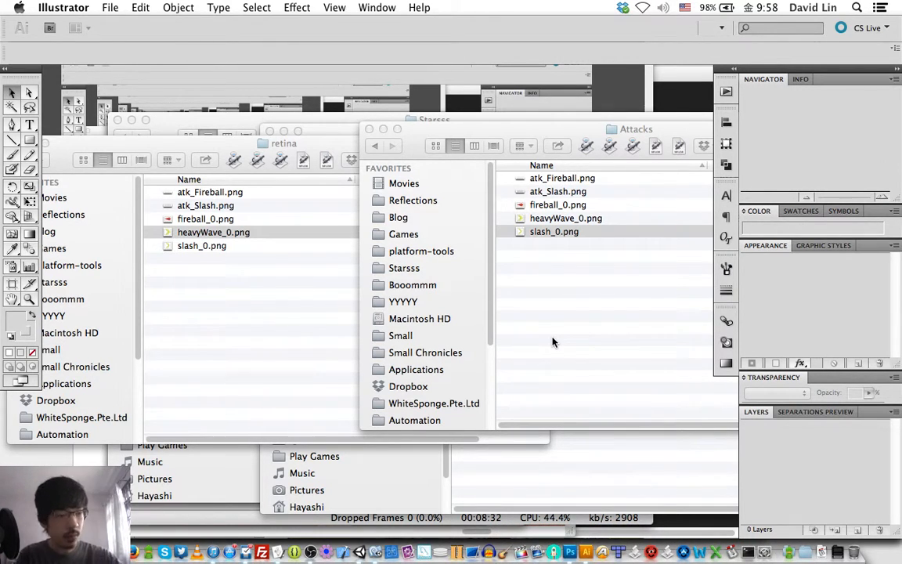
pyautogui.press('super+n')
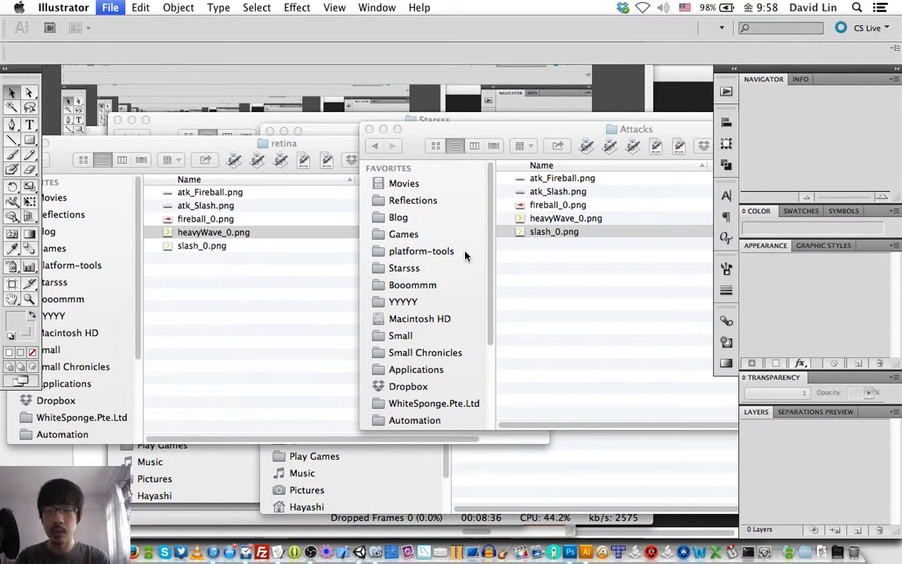
pyautogui.press('Escape')
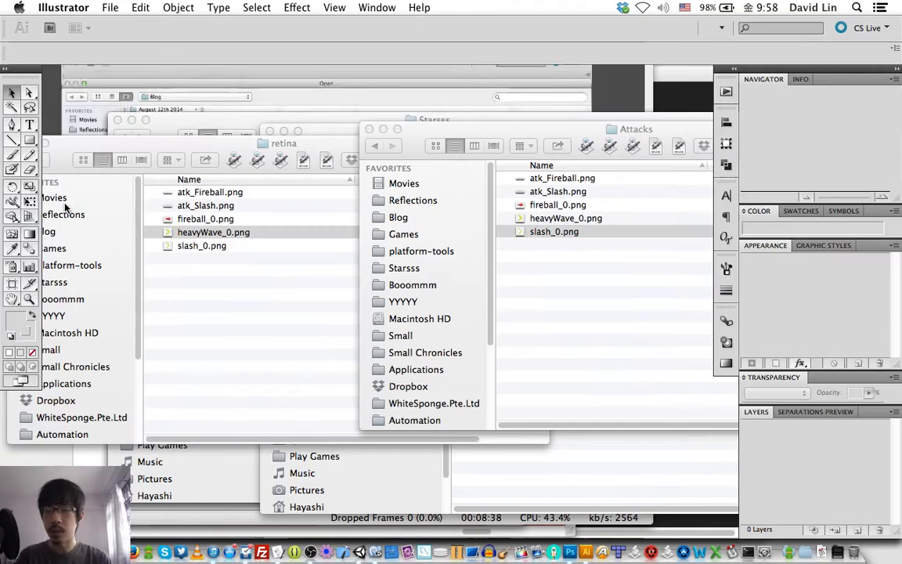
pyautogui.click(110, 7)
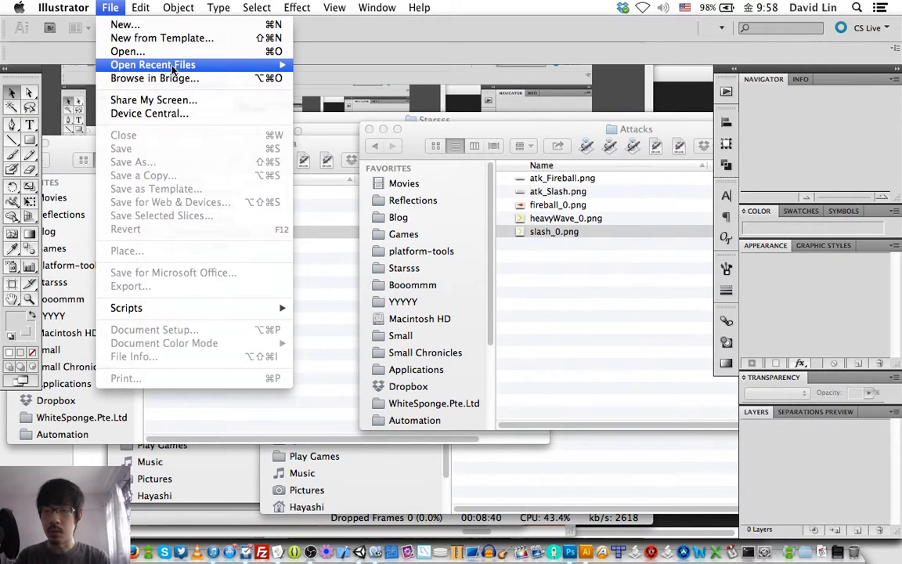
pyautogui.moveTo(174, 69)
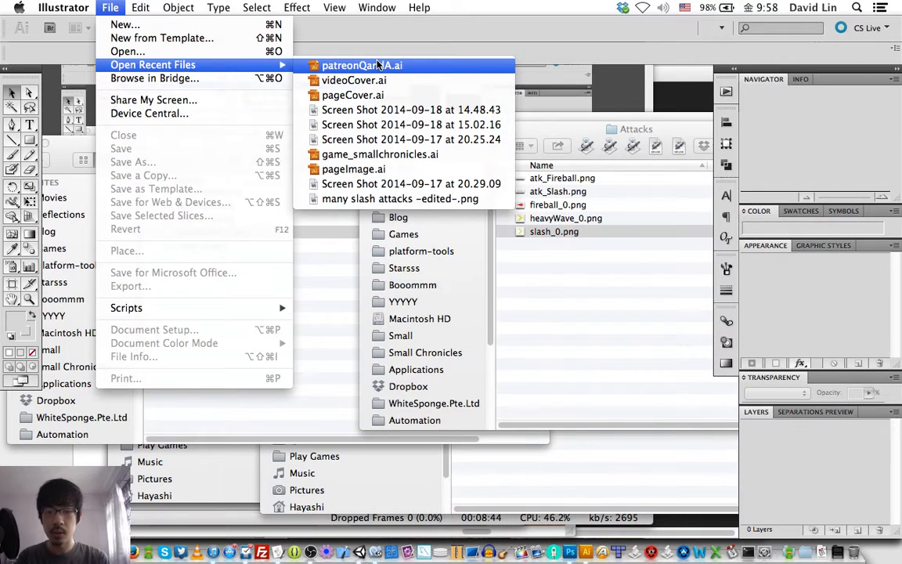
pyautogui.click(128, 51)
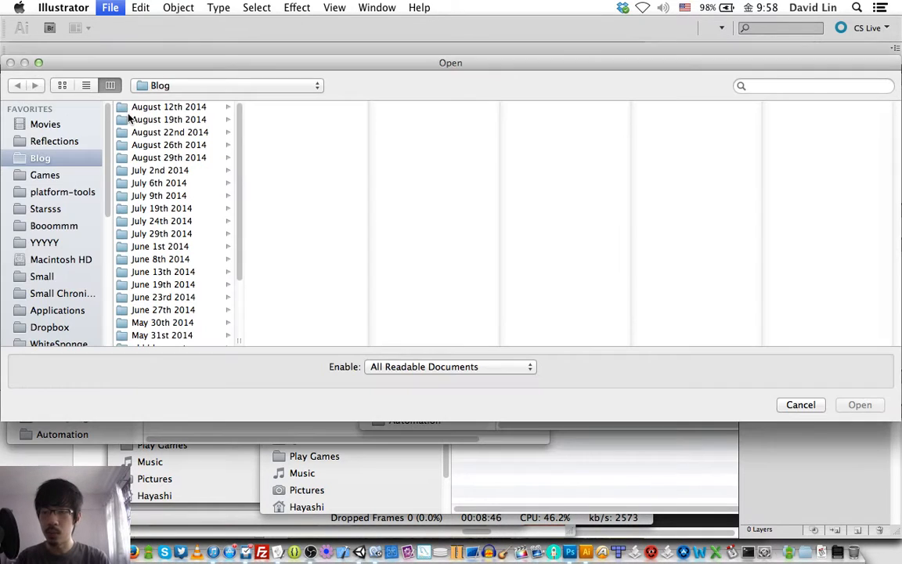
pyautogui.click(61, 212)
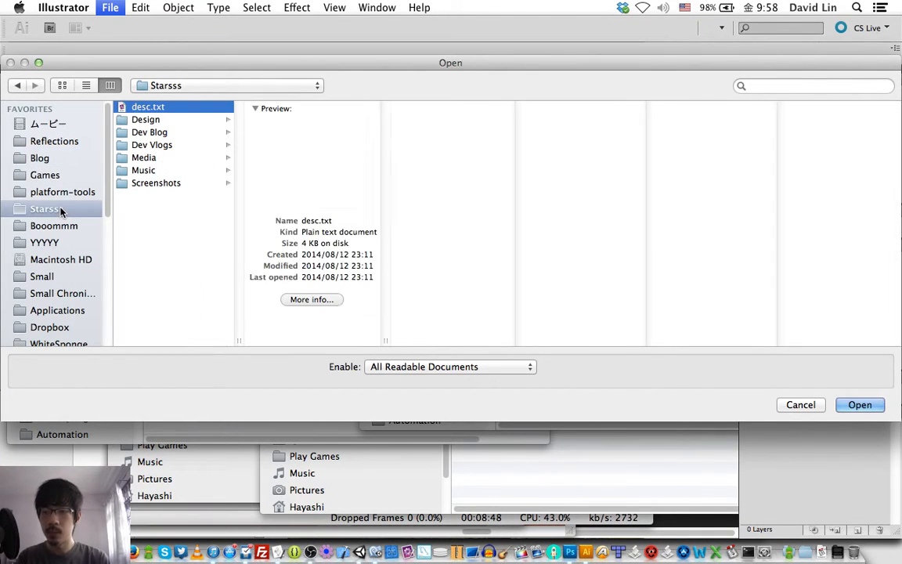
# - Go to Design, Layout, HUD and open hud layer v2.ai and hud layer.ai together
pyautogui.press('Down')
pyautogui.press('Down')
pyautogui.press('Right')
pyautogui.press('Down')
pyautogui.press('Down')
pyautogui.press('Down')
pyautogui.press('Right')
pyautogui.press('Down')
pyautogui.press('Down')
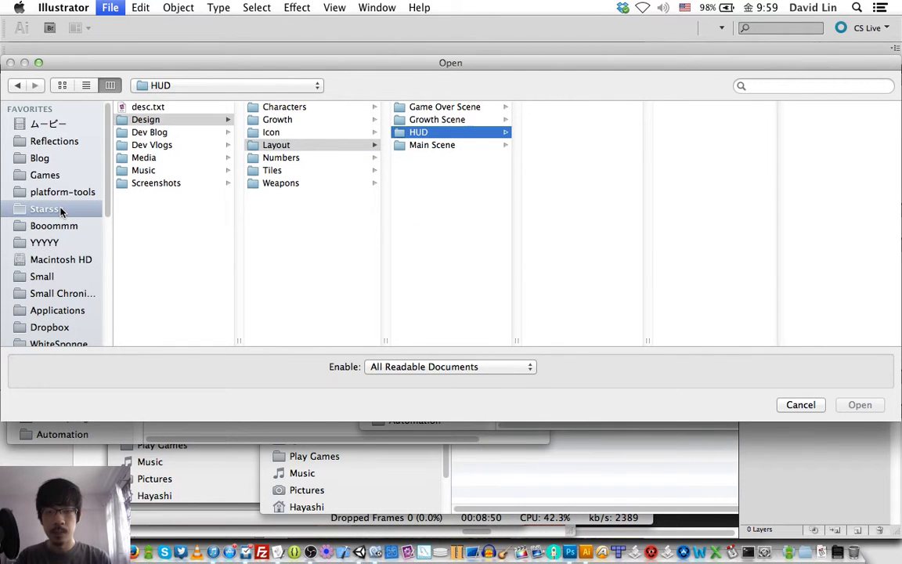
pyautogui.press('Right')
pyautogui.press('Down')
pyautogui.press('Down')
pyautogui.press('Down')
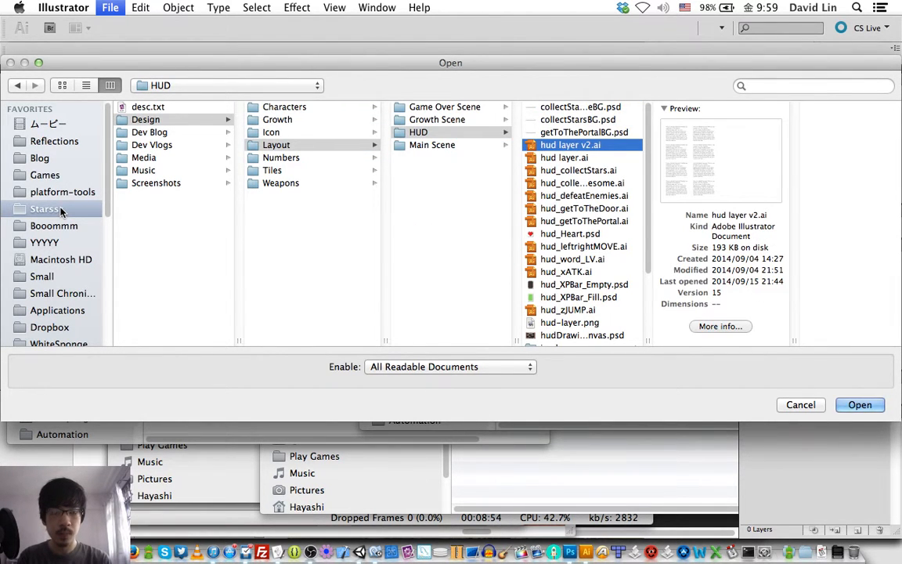
pyautogui.hotkey('shift', 'Down')
pyautogui.press('Return')
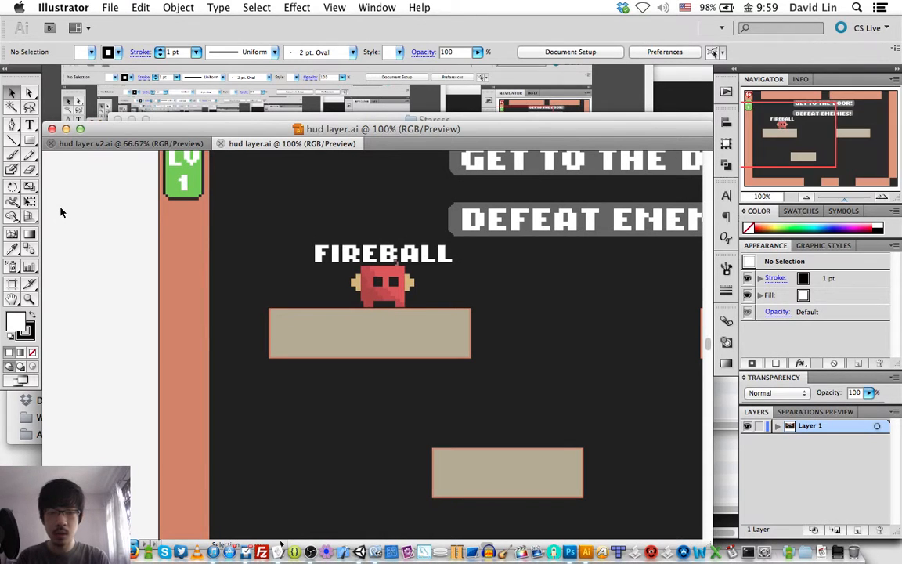
# - Compare the two HUD documents, and in hud layer.ai replace the FIREBALL label above the red character with HEAVY
pyautogui.click(116, 144)
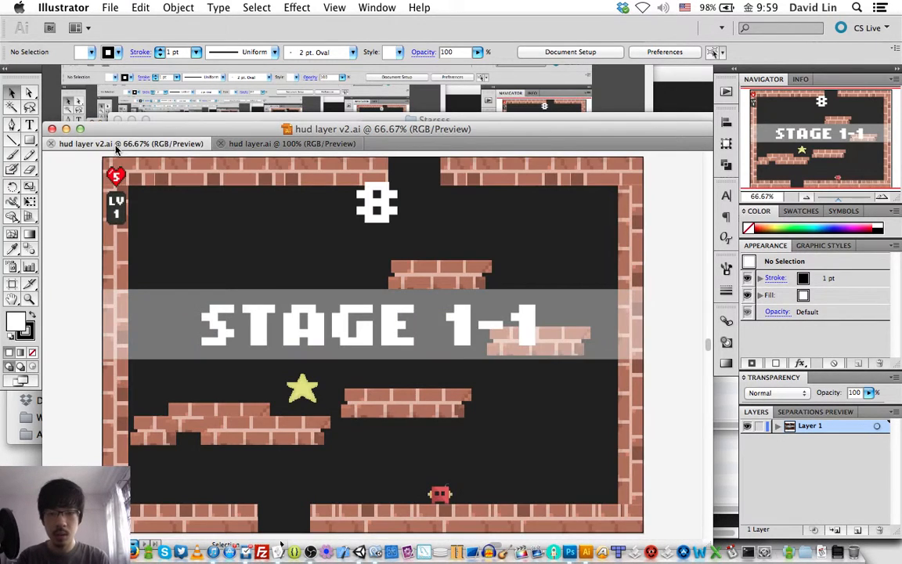
pyautogui.click(291, 145)
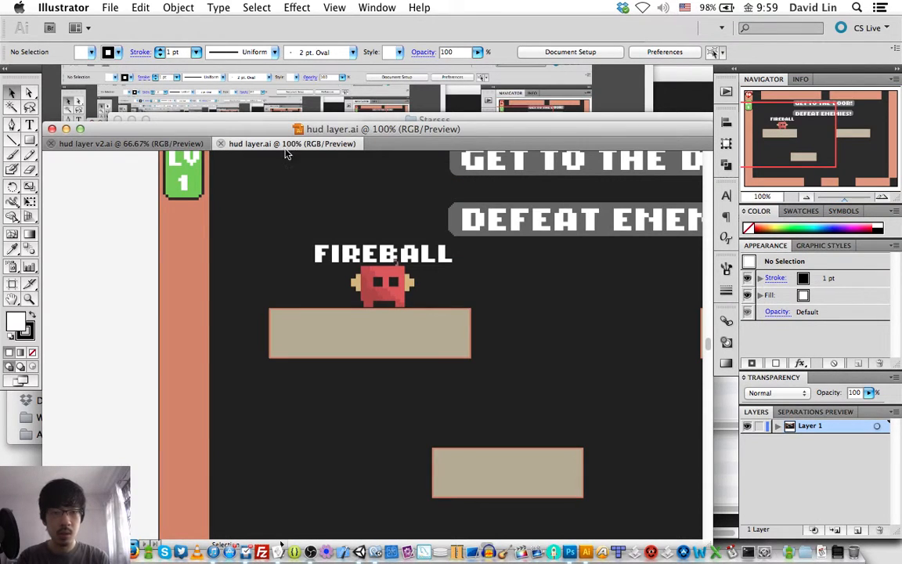
pyautogui.scroll(2, 261, 235)
pyautogui.hscroll(2, 261, 235)
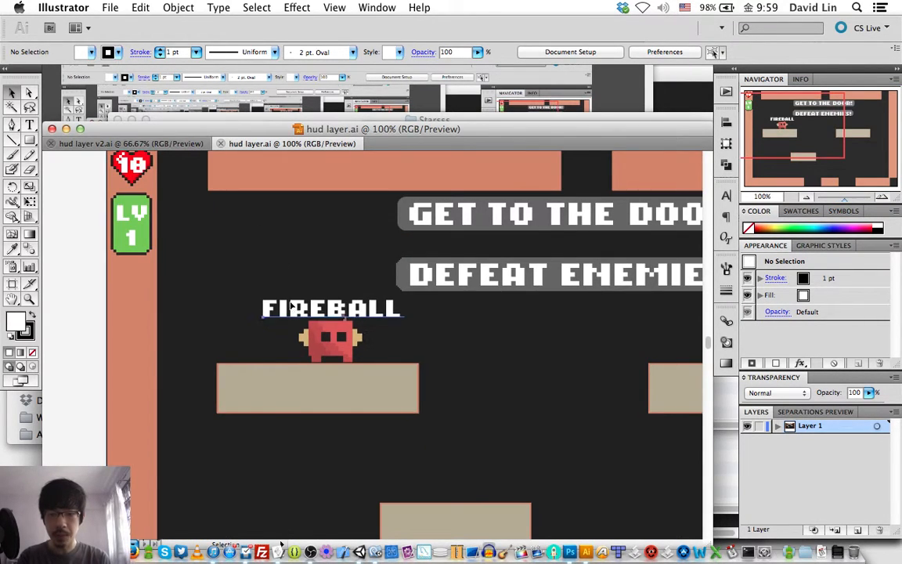
pyautogui.click(290, 308)
pyautogui.doubleClick(328, 306)
pyautogui.doubleClick(328, 306)
pyautogui.write('HEAVY')
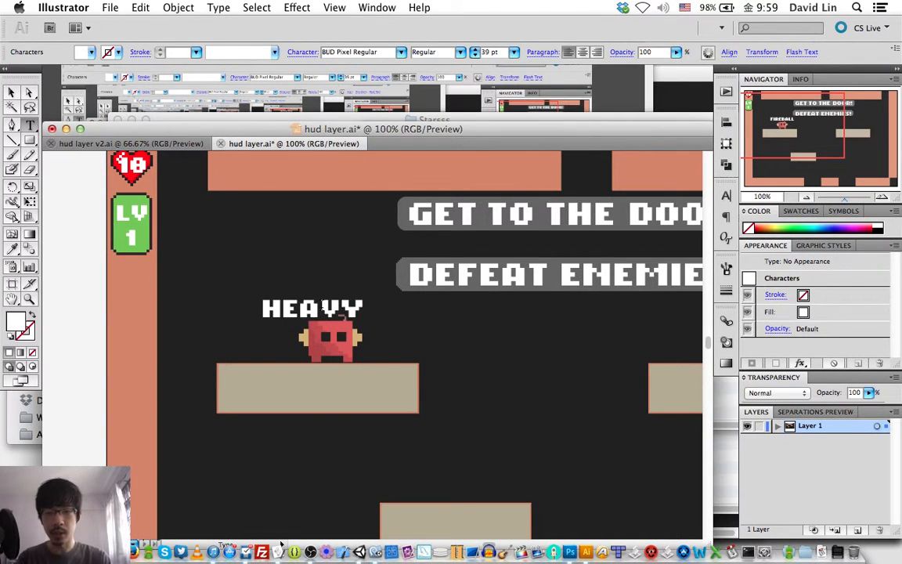
# - Duplicate the HEAVY label and place the copy just after the original on the same line, separated by a word space
pyautogui.press('Escape')
pyautogui.hotkey('shift', 'Right')
pyautogui.hotkey('shift', 'Right')
pyautogui.hotkey('shift', 'Right')
pyautogui.hotkey('shift', 'Right')
pyautogui.hotkey('shift', 'Right')
pyautogui.hotkey('shift', 'Right')
pyautogui.hotkey('shift', 'Right')
pyautogui.hotkey('shift', 'Right')
pyautogui.hotkey('shift', 'Right')
pyautogui.hotkey('shift', 'Right')
pyautogui.hotkey('shift', 'Right')
pyautogui.hotkey('shift', 'Right')
pyautogui.hotkey('shift', 'Right')
pyautogui.hotkey('shift', 'Right')
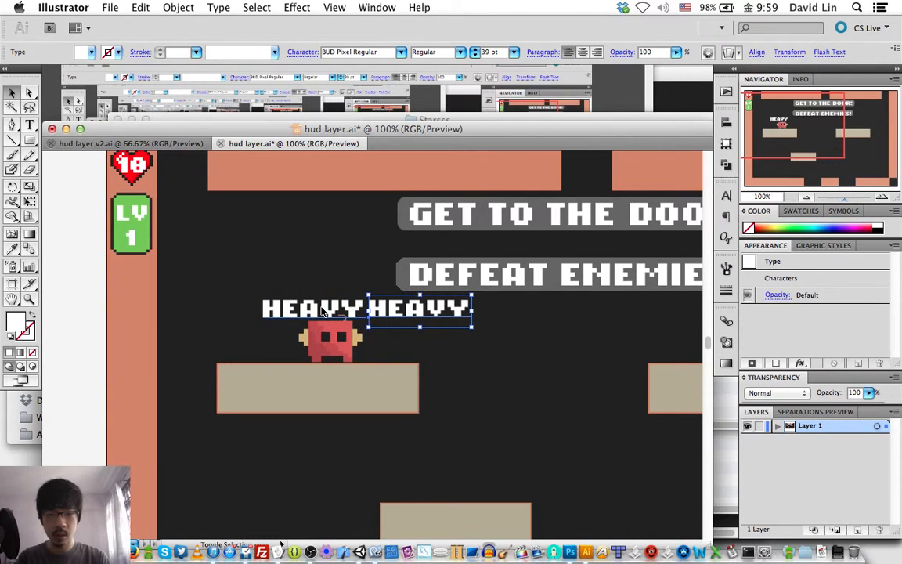
pyautogui.hotkey('shift', 'Right')
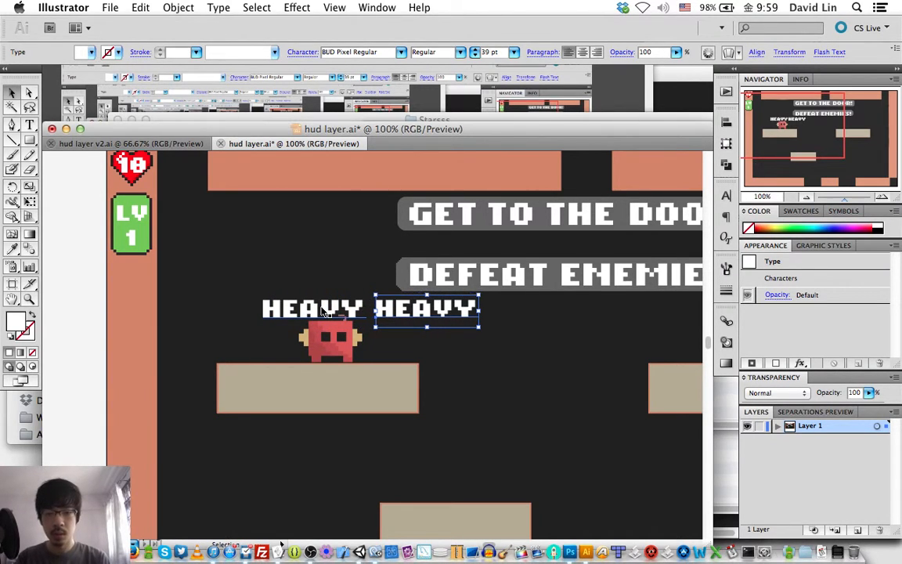
# - Change the duplicated label's text to WAVE
pyautogui.press('t')
pyautogui.doubleClick(414, 310)
pyautogui.write('WAVE')
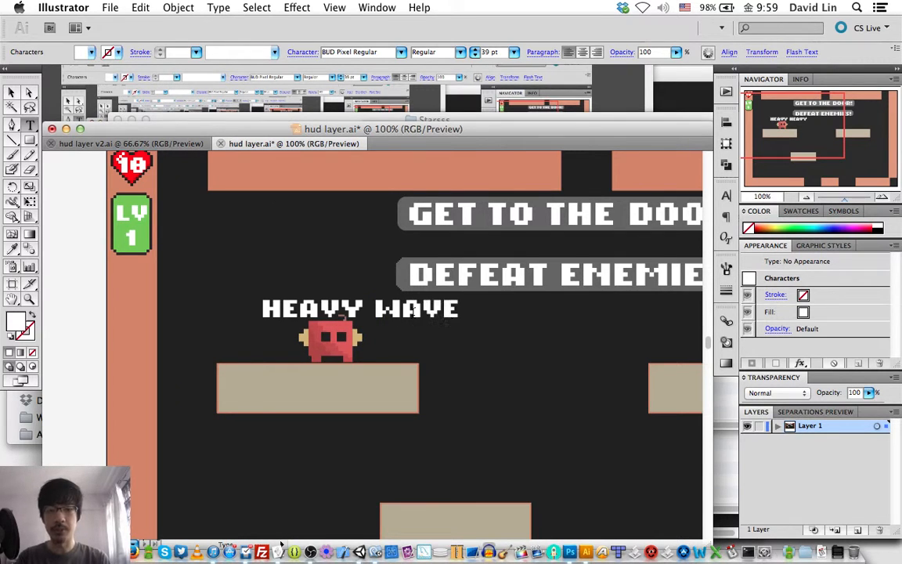
pyautogui.press('Escape')
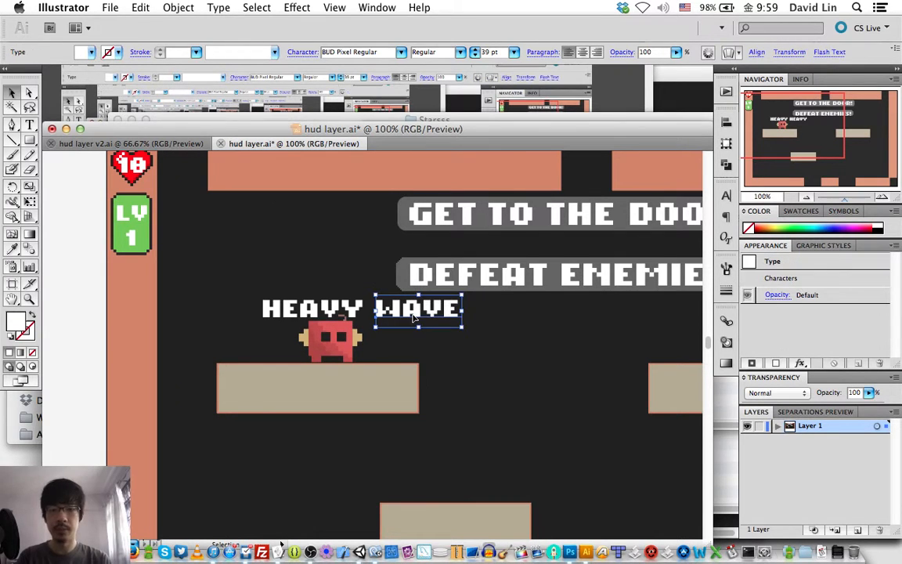
# - Select the HEAVY and WAVE labels together and nudge them until they are centred above the red character
pyautogui.keyDown('shift'); pyautogui.click(337, 313); pyautogui.keyUp('shift')
pyautogui.hotkey('shift', 'Left')
pyautogui.hotkey('shift', 'Left')
pyautogui.hotkey('shift', 'Left')
pyautogui.hotkey('shift', 'Left')
pyautogui.hotkey('shift', 'Left')
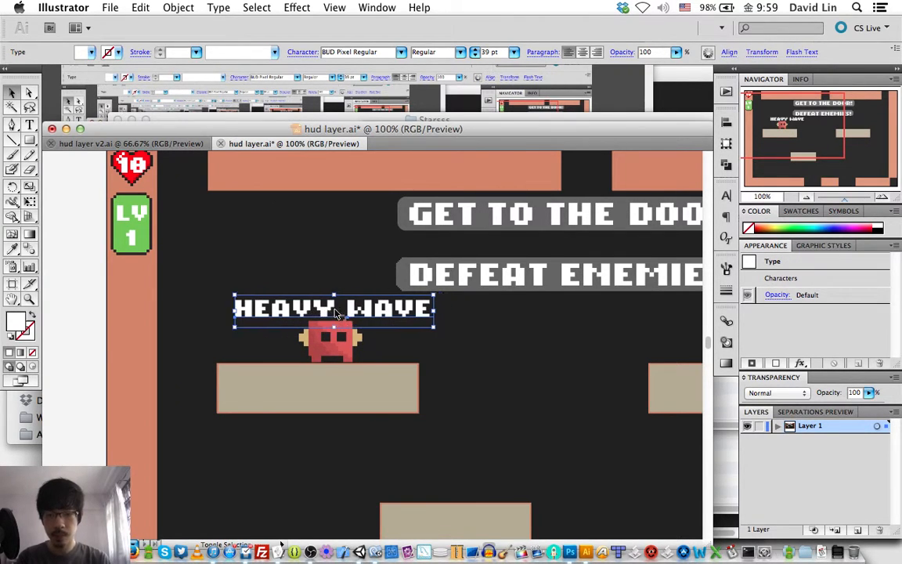
pyautogui.hotkey('shift', 'Right')
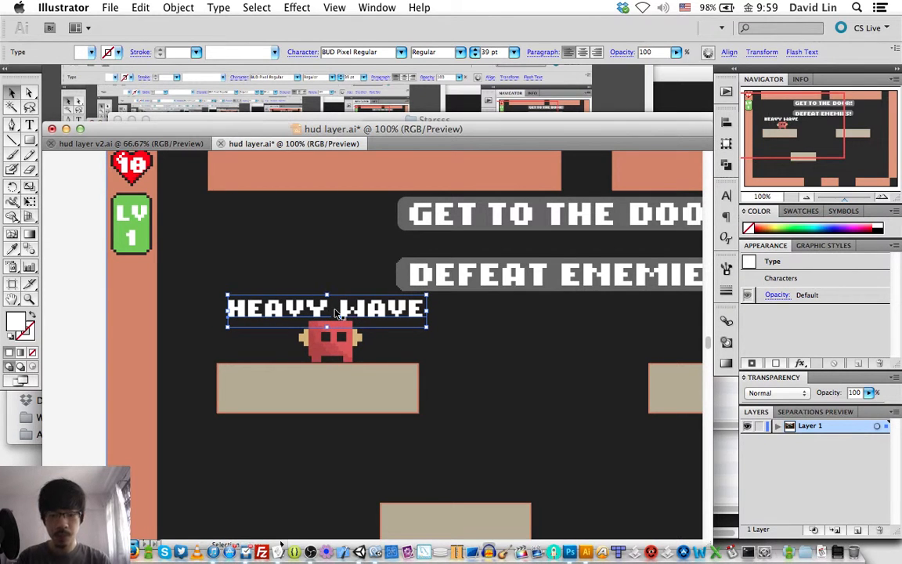
pyautogui.press('m')
pyautogui.press('v')
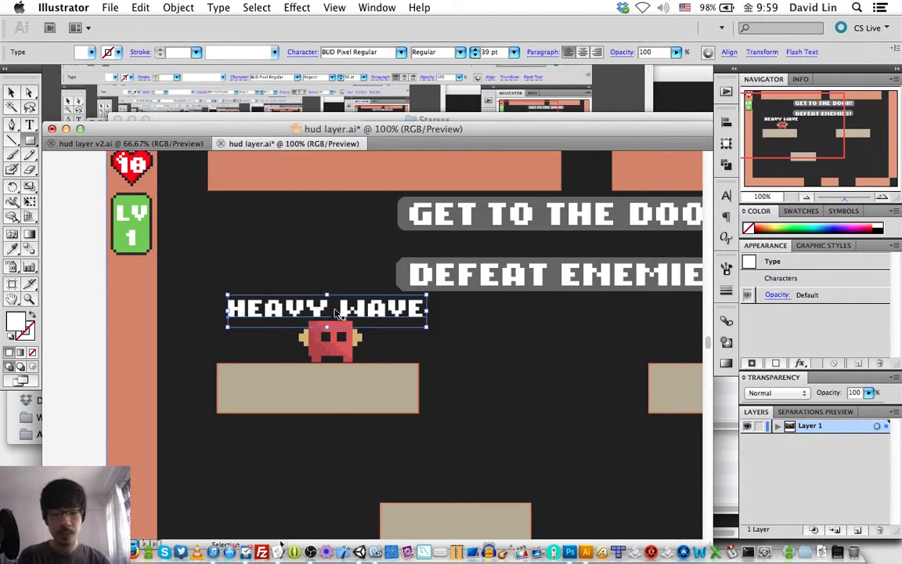
# - Open atk_Fireball.ai from the Weapons folder inside the Starsss Design folder
pyautogui.press('super+o')
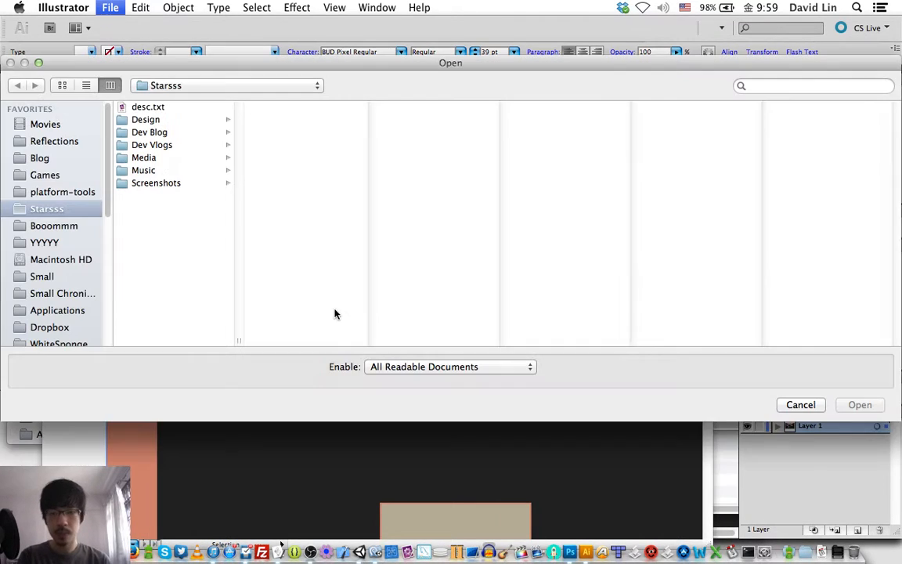
pyautogui.click(146, 119)
pyautogui.press('Right')
pyautogui.press('Down')
pyautogui.press('Down')
pyautogui.press('Down')
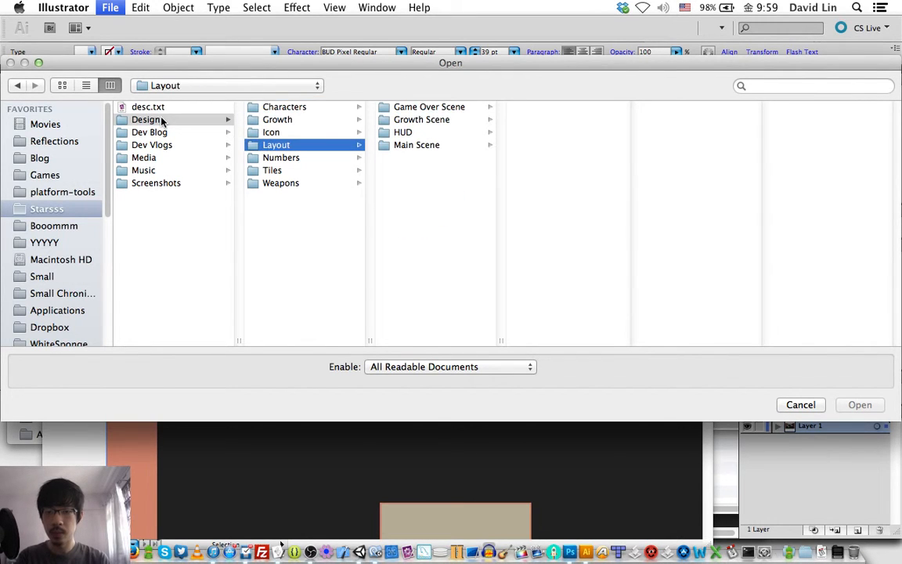
pyautogui.press('Down')
pyautogui.press('Down')
pyautogui.press('Down')
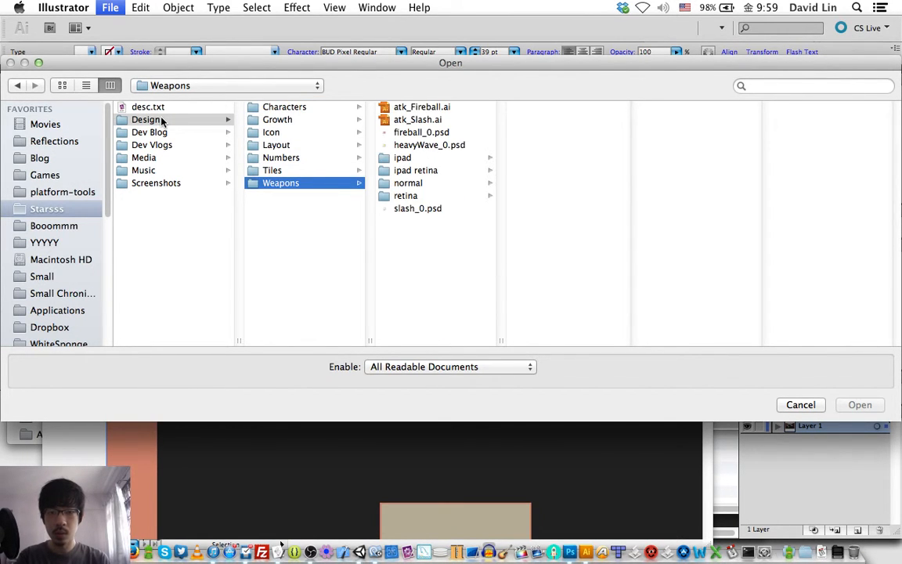
pyautogui.press('Right')
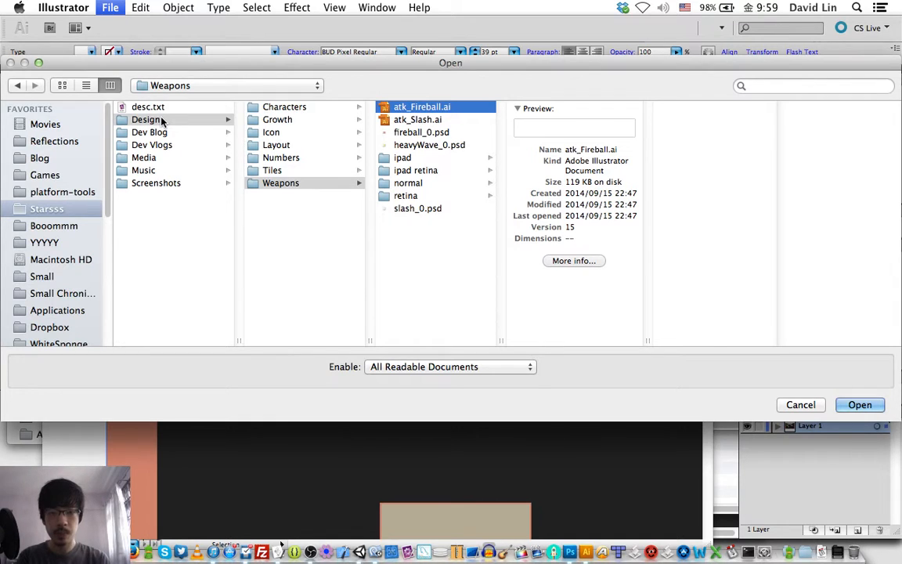
pyautogui.press('Return')
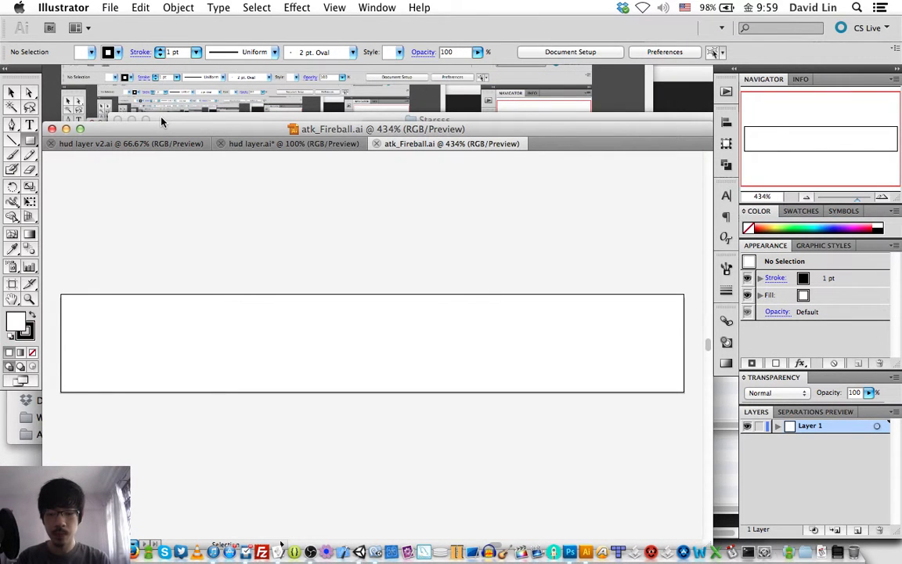
# - Check the image size of atk_Fireball.ai in Save for Web & Devices, and cancel without exporting
pyautogui.press('super+o')
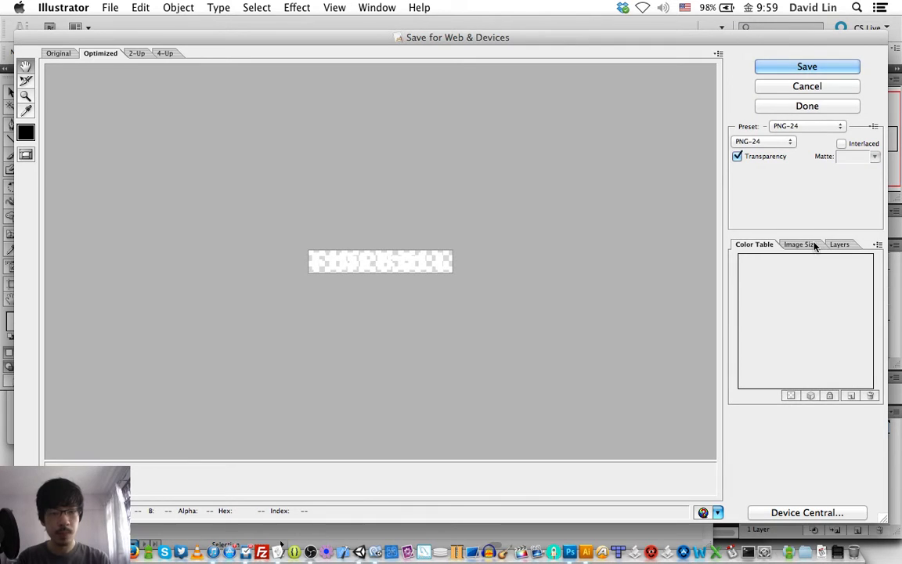
pyautogui.click(813, 245)
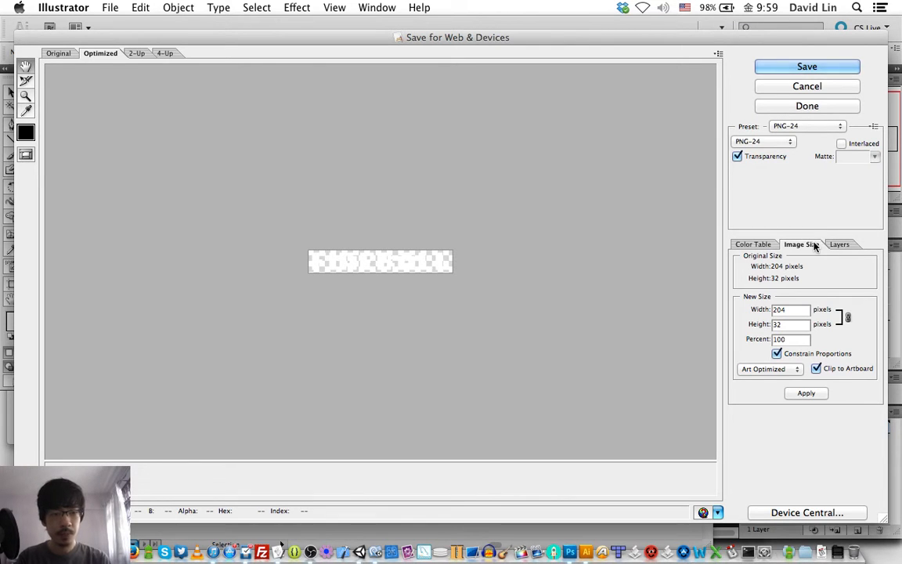
pyautogui.press('Escape')
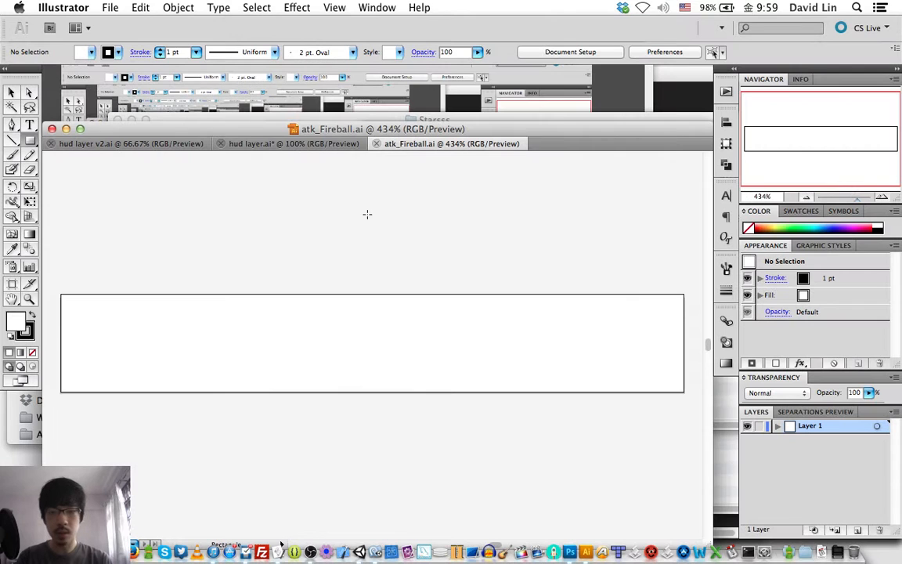
# - Return to hud layer.ai and measure the HEAVY WAVE label by stretching a rectangle around it
pyautogui.click(249, 144)
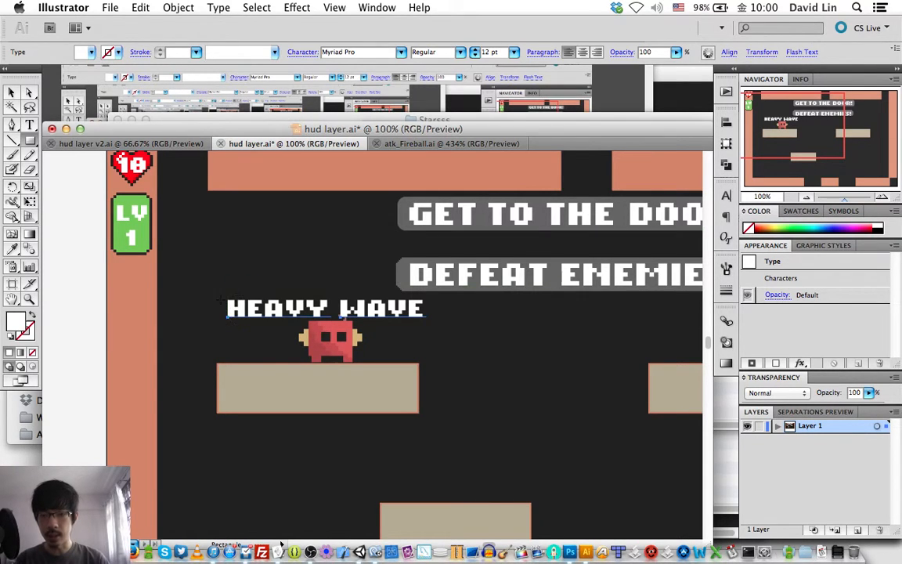
pyautogui.moveTo(221, 293); pyautogui.dragTo(423, 317)
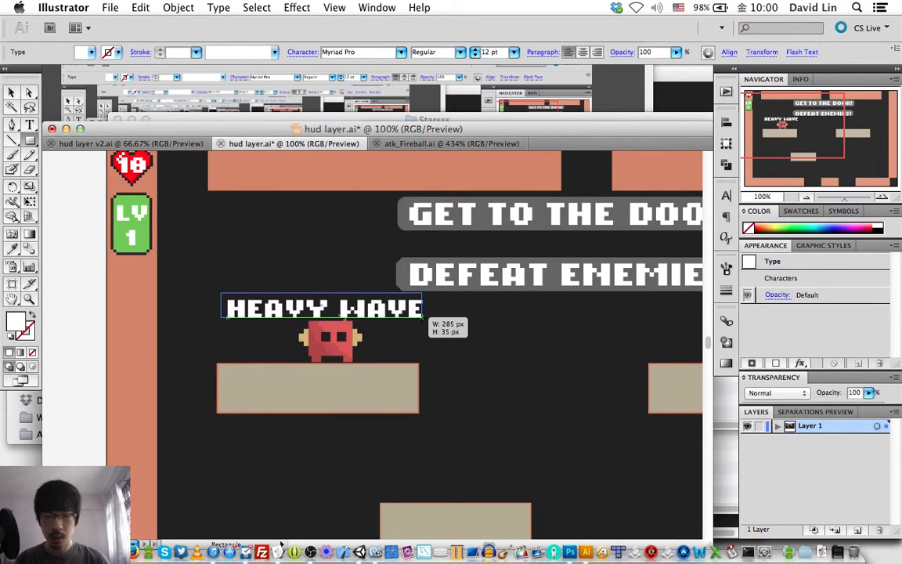
pyautogui.moveTo(423, 318); pyautogui.dragTo(423, 317)
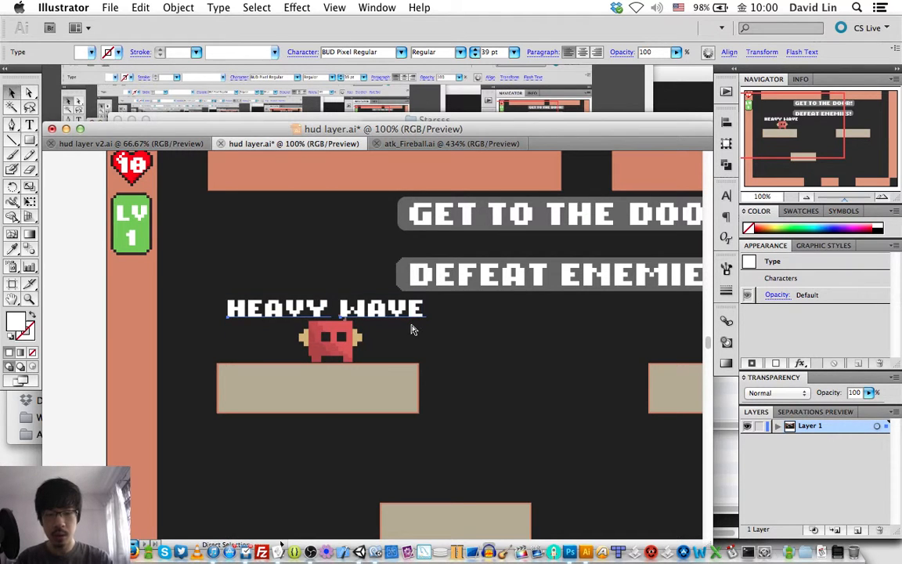
# - Create a new document with an artboard 280 wide and 32 high
pyautogui.press('super+n')
pyautogui.press('Tab')
pyautogui.press('Tab')
pyautogui.write('280')
pyautogui.press('Tab')
pyautogui.write('32')
pyautogui.press('Return')
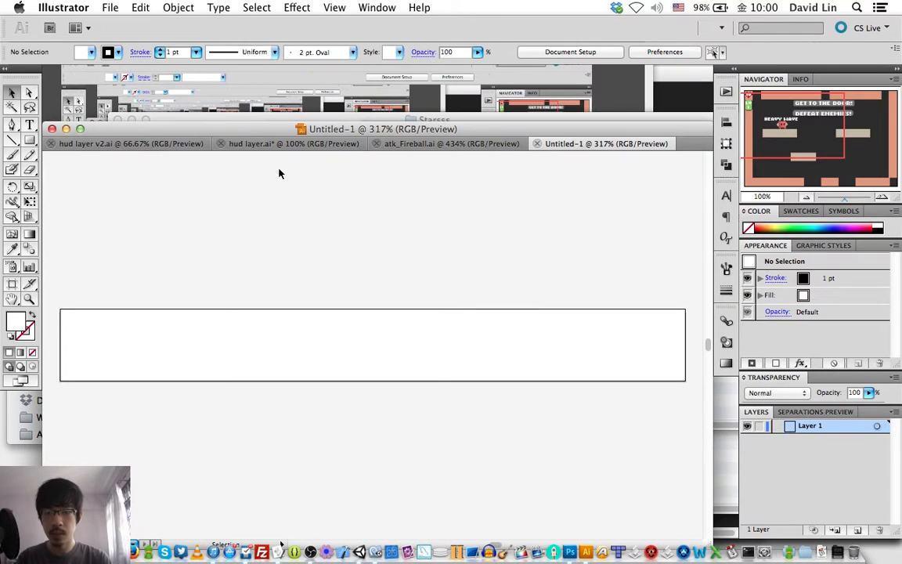
# - Copy the HEAVY WAVE labels from hud layer.ai into the new document and fill them with the muted red-brown 7A5252
pyautogui.click(295, 146)
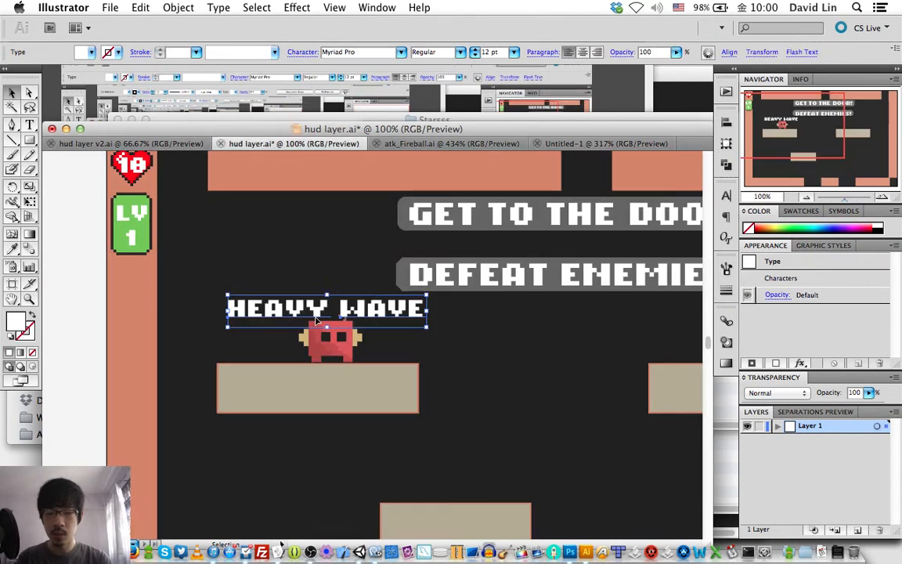
pyautogui.click(574, 144)
pyautogui.press('super+v')
pyautogui.doubleClick(19, 325)
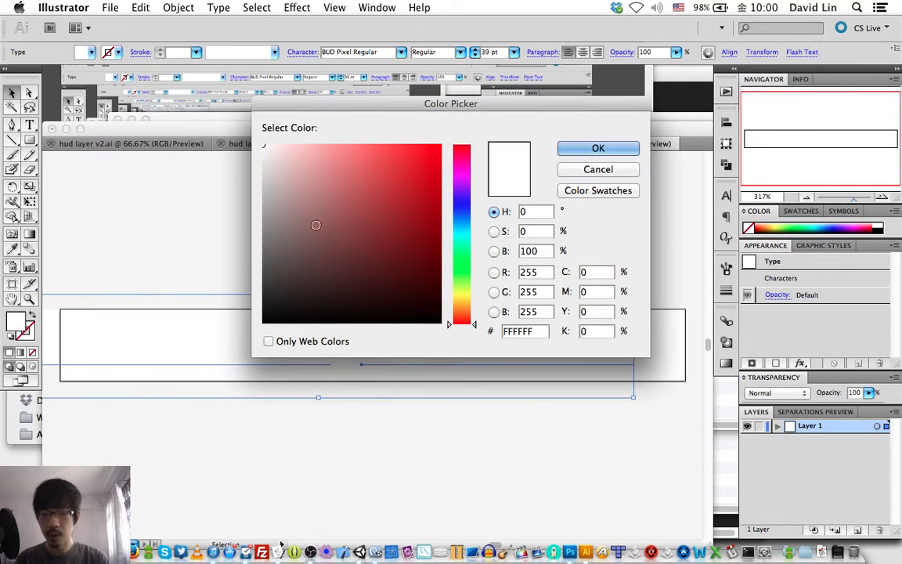
pyautogui.click(322, 238)
pyautogui.press('Return')
# - Nudge the HEAVY WAVE lettering down and across until it sits centred within the artboard
pyautogui.press('Down')
pyautogui.press('Down')
pyautogui.press('Down')
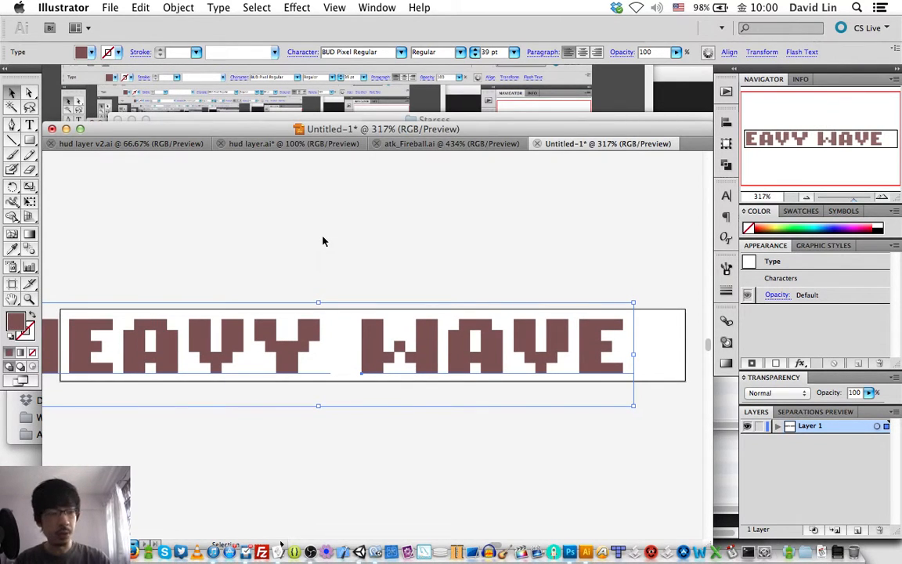
pyautogui.hotkey('shift', 'Right')
pyautogui.hotkey('shift', 'Right')
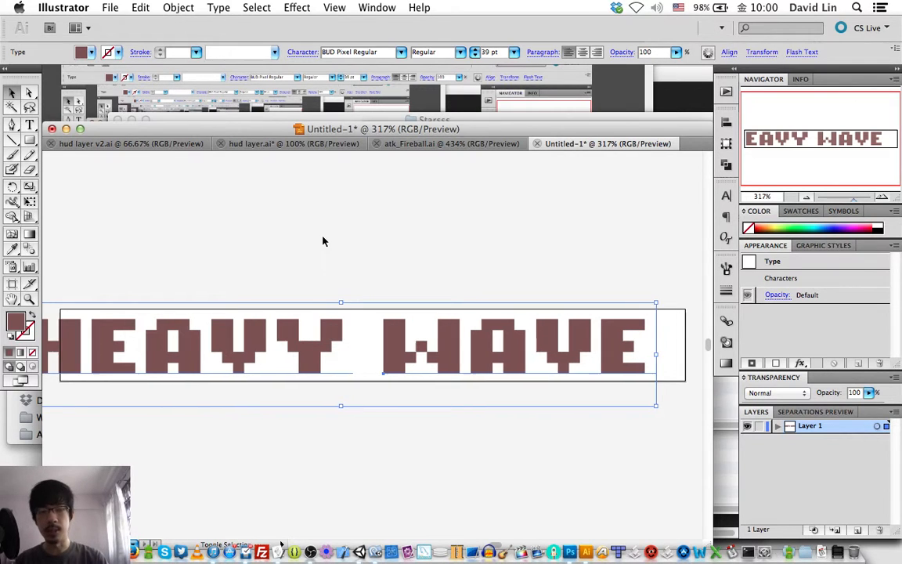
pyautogui.press('Right')
pyautogui.press('Right')
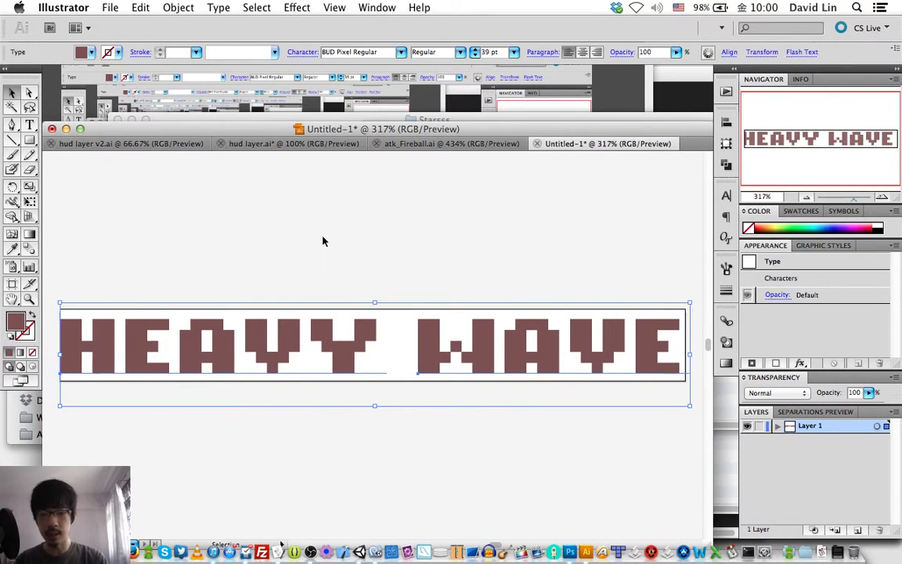
pyautogui.press('Left')
pyautogui.press('Left')
pyautogui.press('Right')
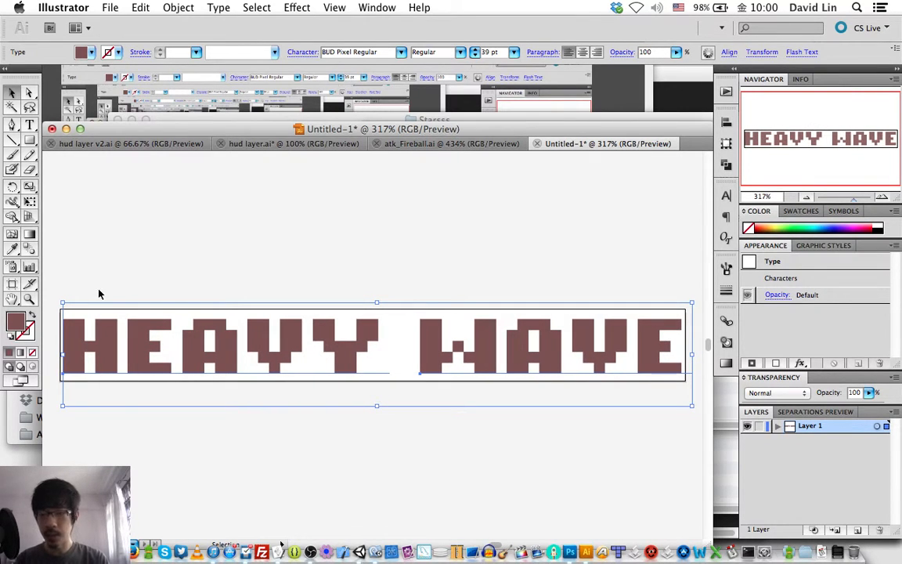
# - Set the fill of the HEAVY WAVE lettering to pure white, FFFFFF
pyautogui.doubleClick(16, 323)
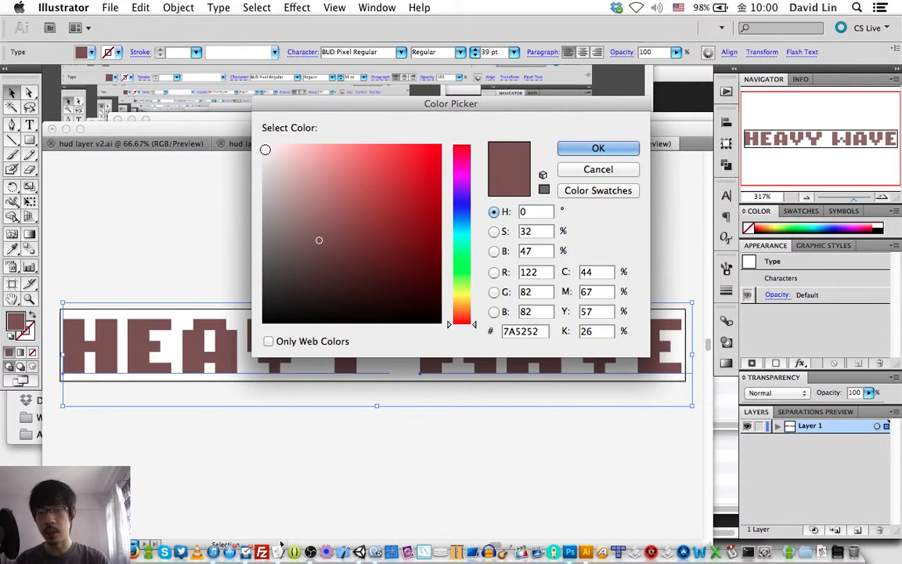
pyautogui.click(264, 146)
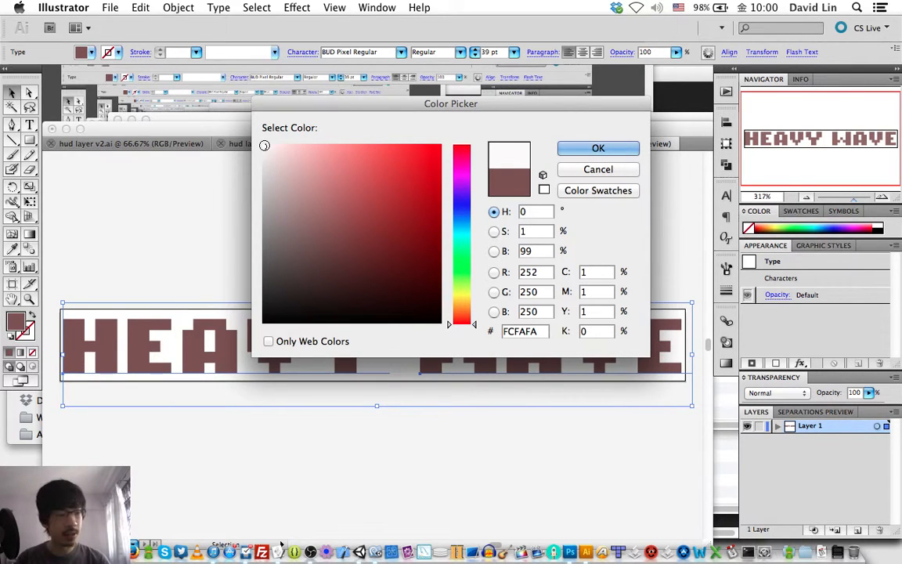
pyautogui.moveTo(266, 148); pyautogui.dragTo(263, 138)
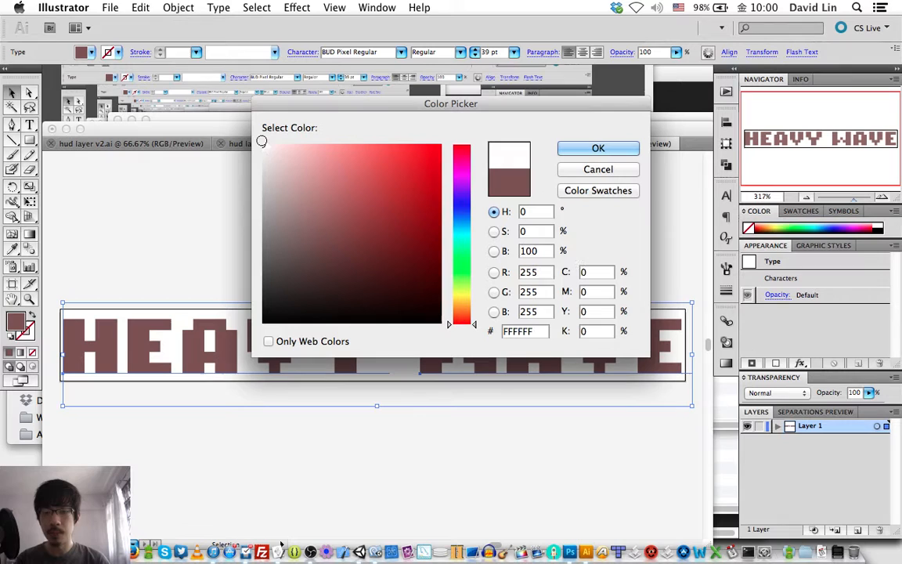
pyautogui.press('Return')
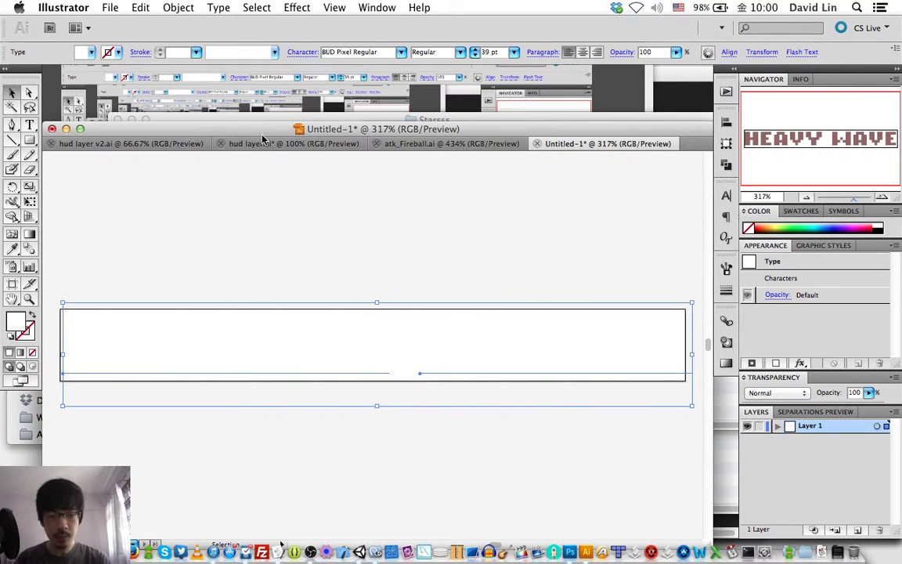
# - Start saving the document and choose the Weapons folder inside the Starsss Design folder as its location
pyautogui.press('super+s')
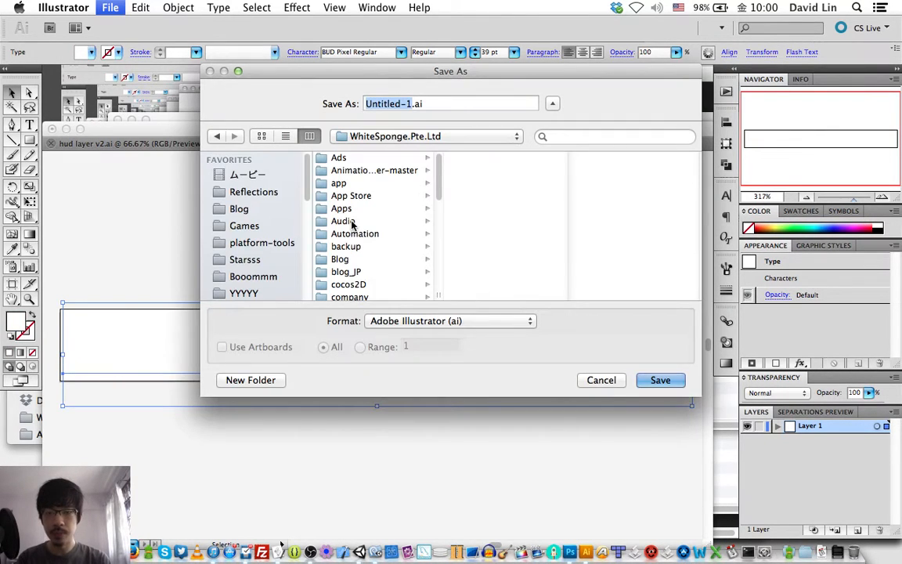
pyautogui.scroll(-5, 352, 225)
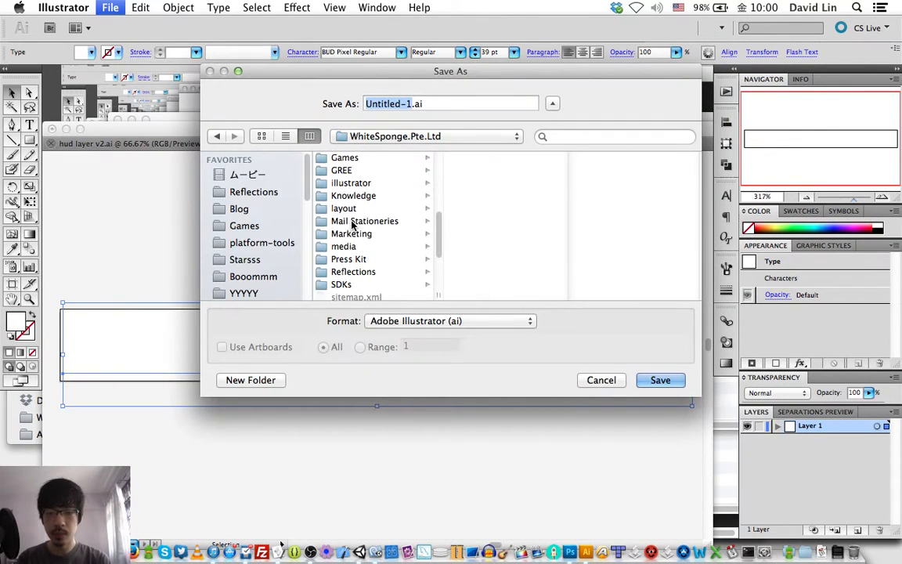
pyautogui.click(256, 259)
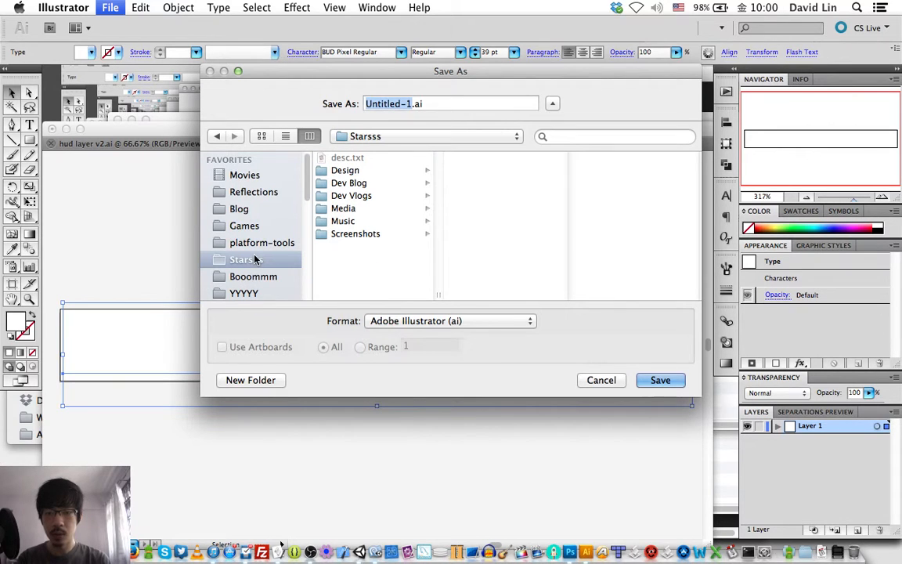
pyautogui.click(368, 172)
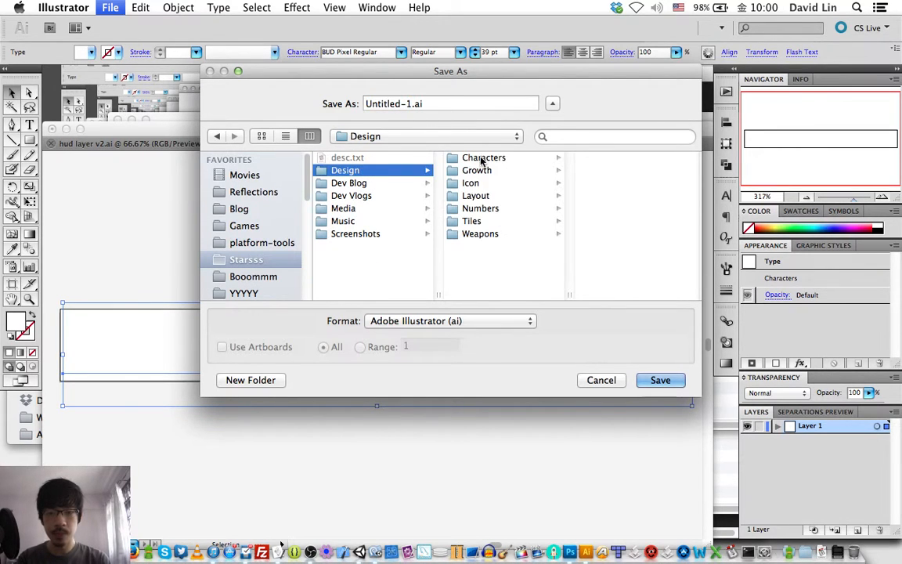
pyautogui.click(473, 234)
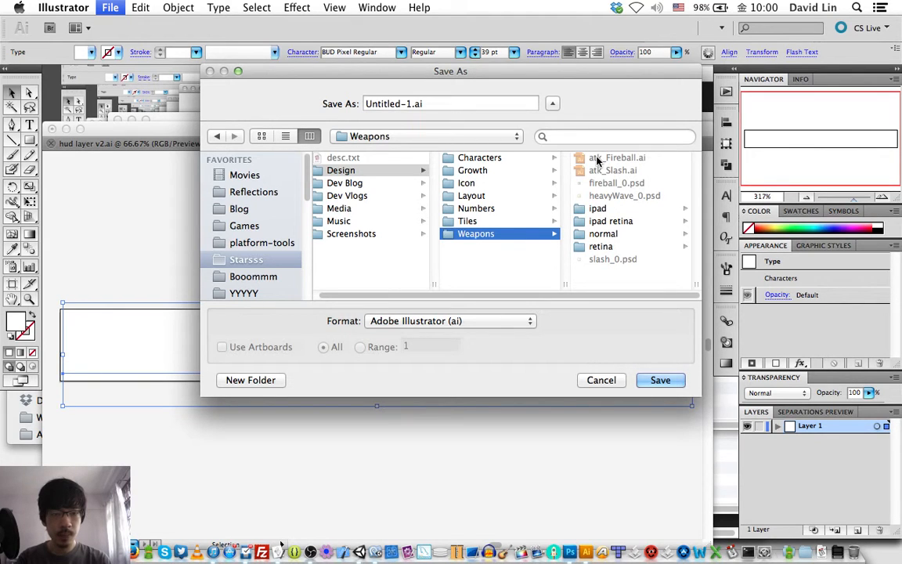
# - Name the file atk_HeavyWave.ai, basing it on the existing atk_Fireball.ai name, and save it with the default Illustrator CS5 options
pyautogui.click(600, 157)
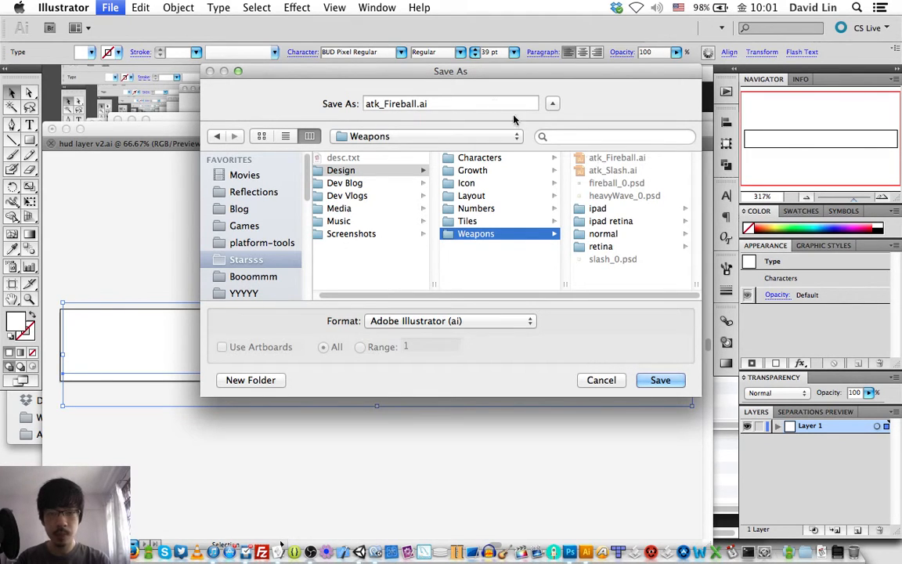
pyautogui.click(415, 103)
pyautogui.press('BackSpace')
pyautogui.press('BackSpace')
pyautogui.press('BackSpace')
pyautogui.press('BackSpace')
pyautogui.press('BackSpace')
pyautogui.press('BackSpace')
pyautogui.press('BackSpace')
pyautogui.press('BackSpace')
pyautogui.write('HeavyWave')
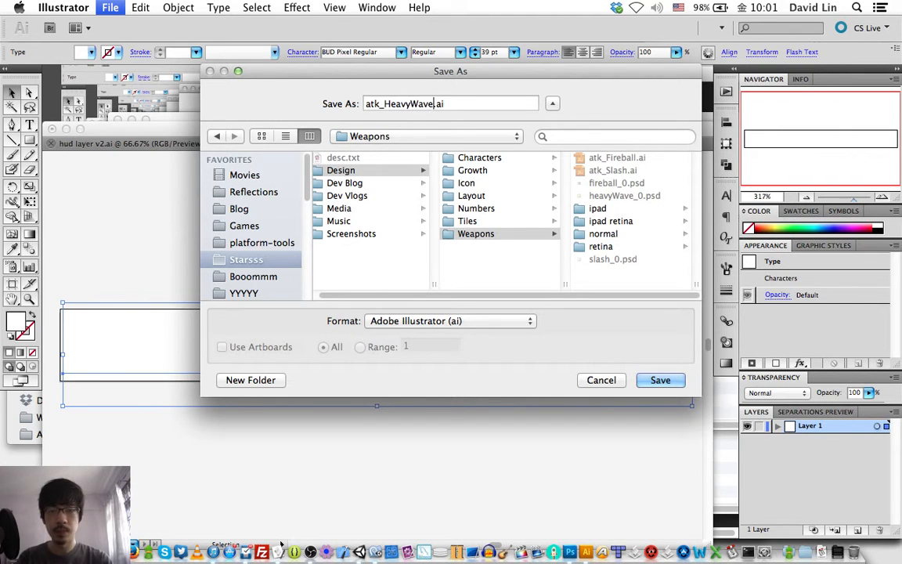
pyautogui.press('Return')
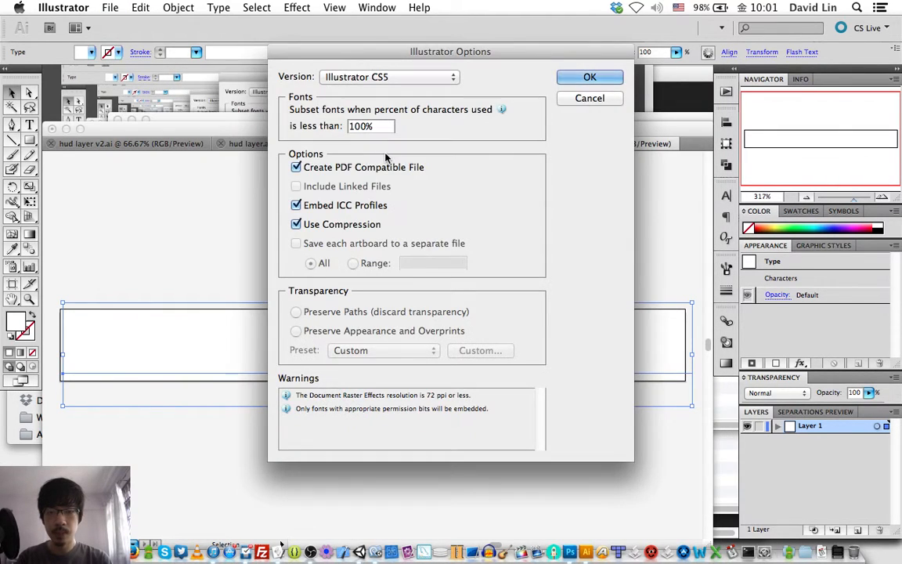
pyautogui.click(368, 170)
pyautogui.press('Return')
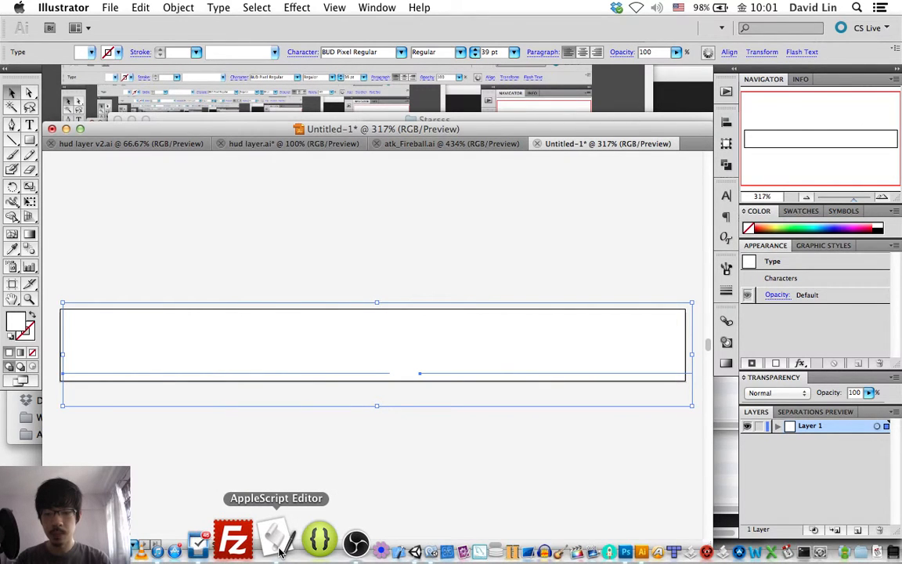
# - Switch to AppleScript Editor, open the recent script AutoAppGraphics iPad.scpt and run it on atk_HeavyWave.ai
pyautogui.click(278, 548)
pyautogui.click(148, 8)
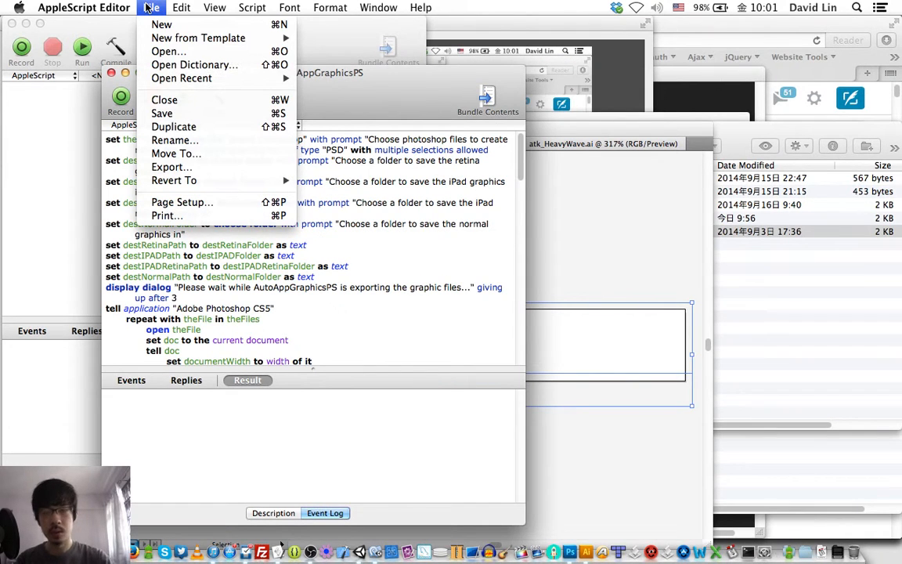
pyautogui.moveTo(234, 80)
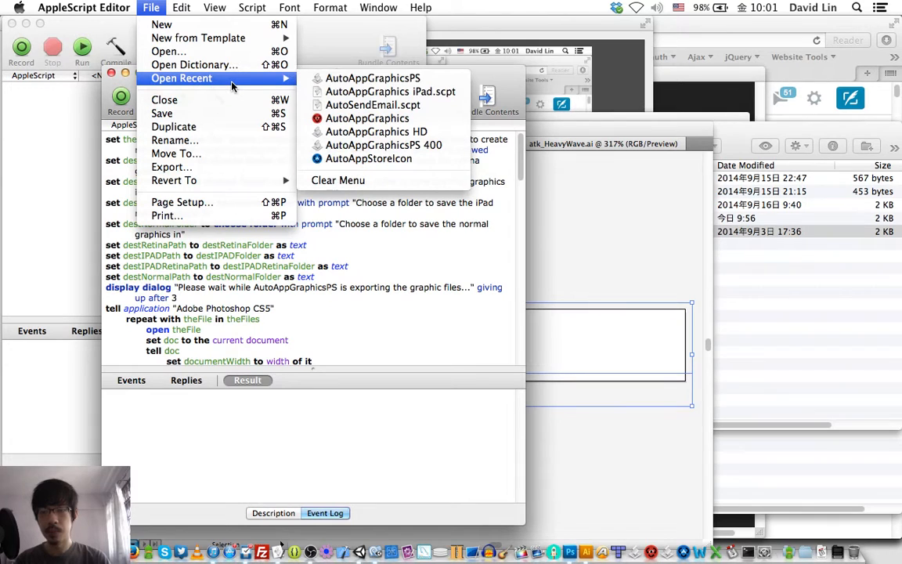
pyautogui.click(353, 93)
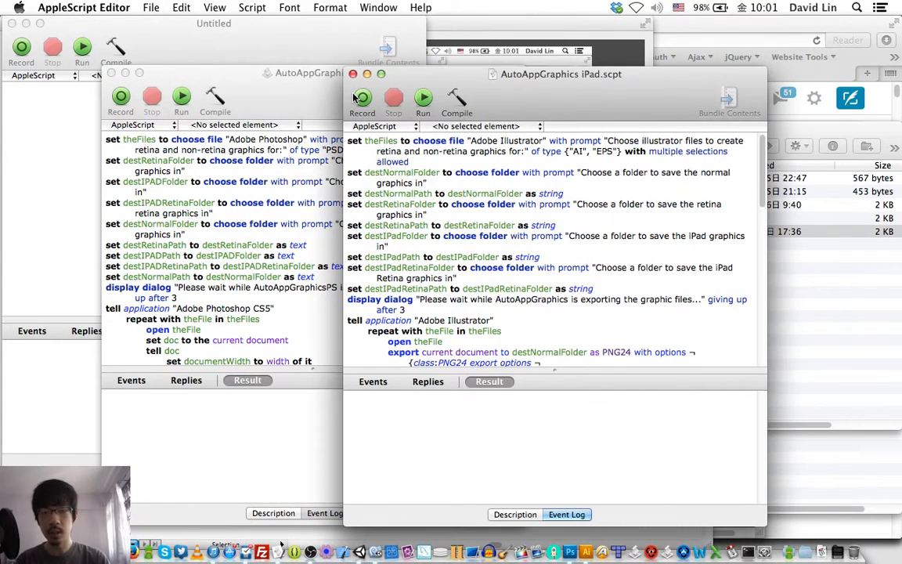
pyautogui.press('super+r')
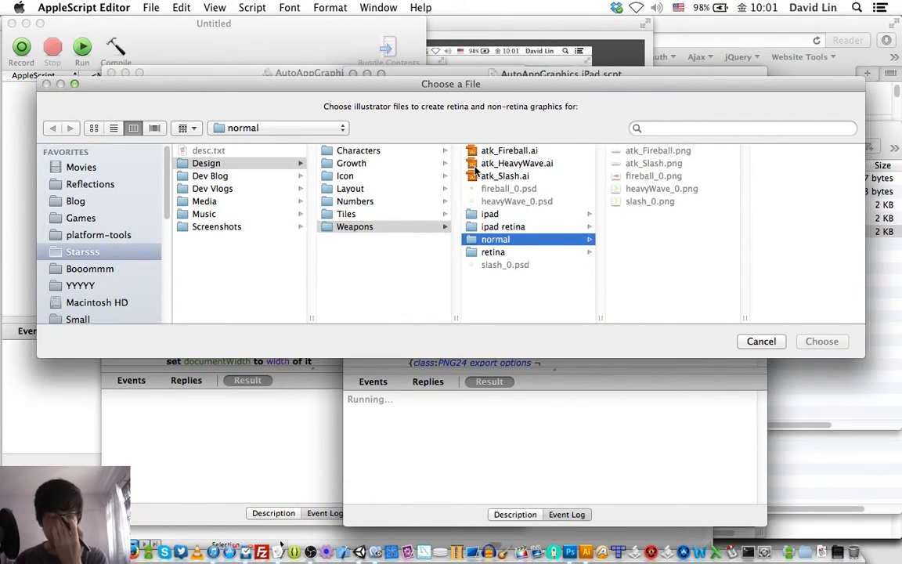
pyautogui.click(519, 164)
pyautogui.press('Return')
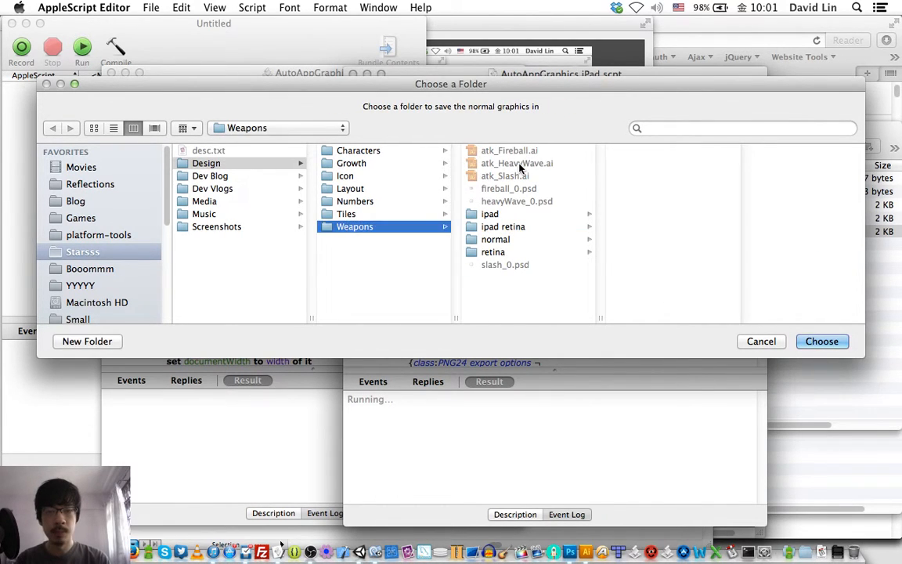
# - Export the graphics into the matching normal, retina, ipad and ipad retina folders, and view the exported files
pyautogui.press('Down')
pyautogui.press('Down')
pyautogui.press('Return')
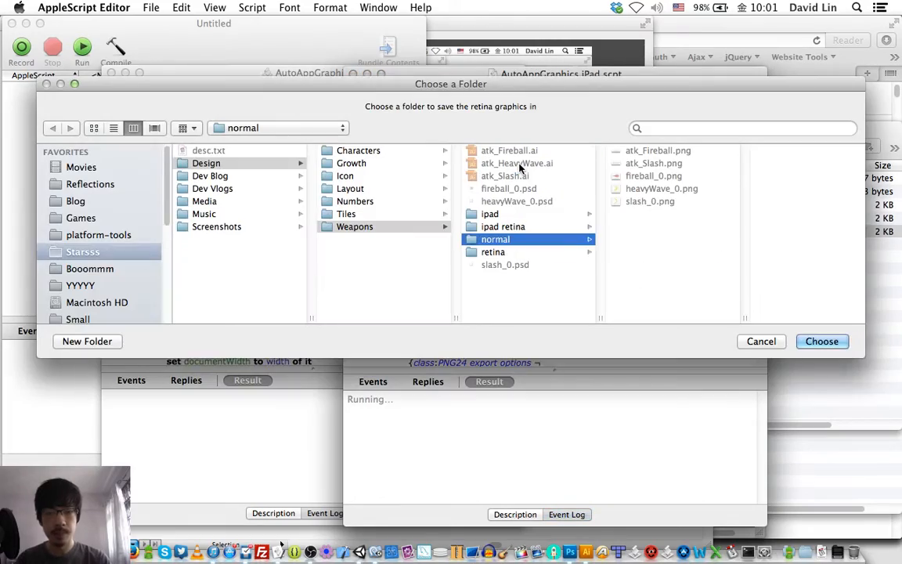
pyautogui.press('Down')
pyautogui.press('Return')
pyautogui.press('Up')
pyautogui.press('Up')
pyautogui.press('Up')
pyautogui.press('Return')
pyautogui.press('Down')
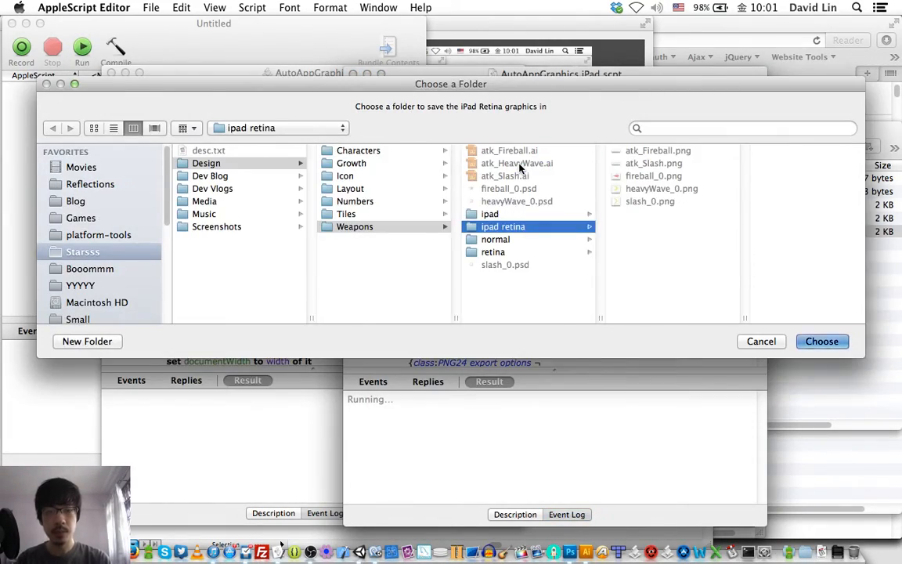
pyautogui.press('Return')
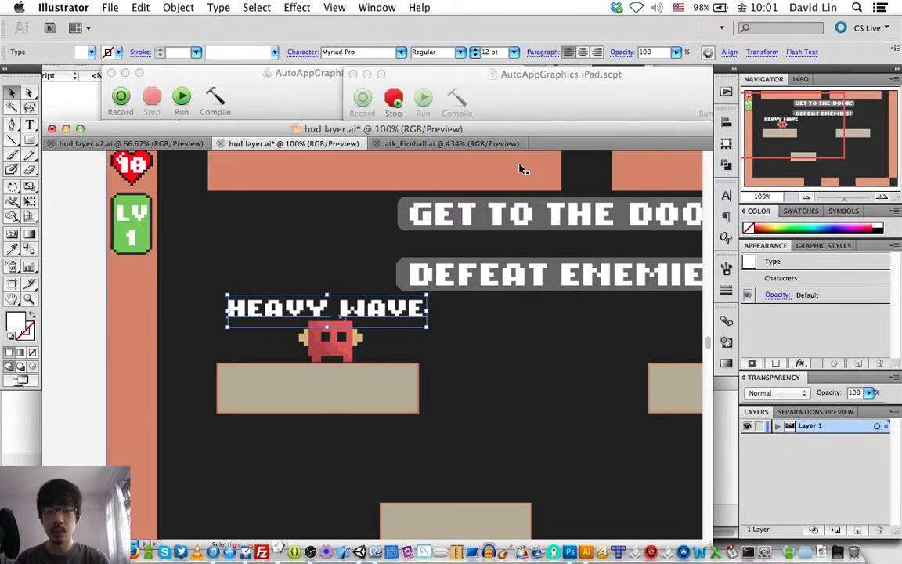
pyautogui.press('super+Tab')
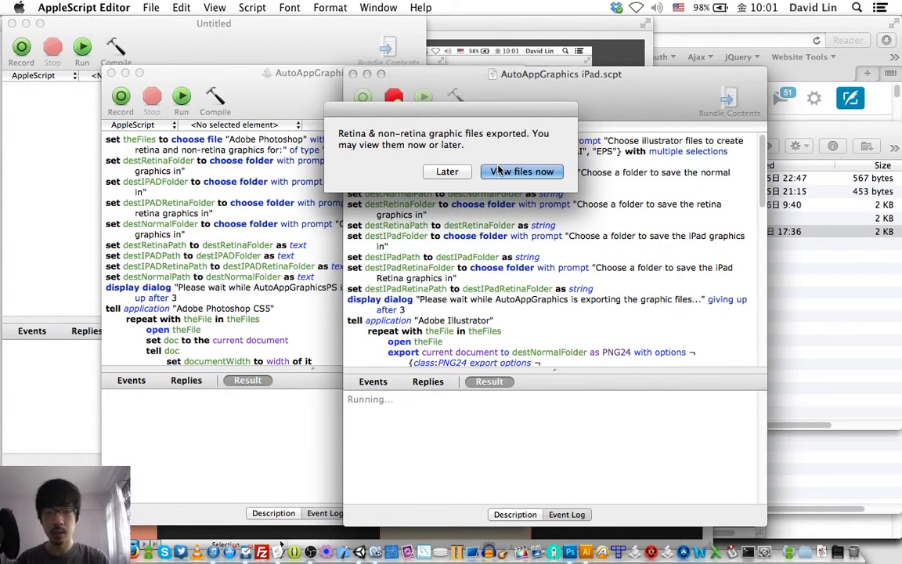
pyautogui.click(499, 171)
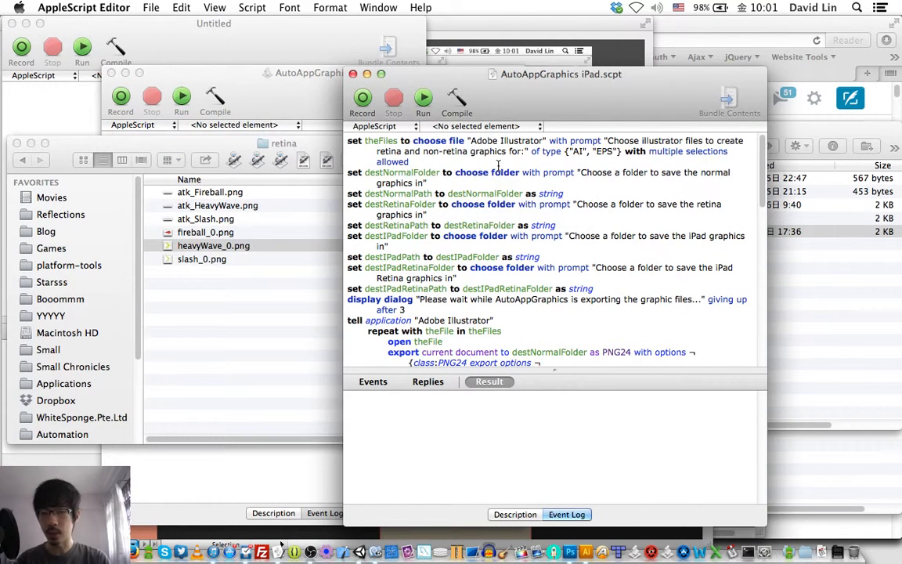
# - Check the pixel dimensions of atk_Fireball.png from the Attacks folder in Preview, and quit without resizing it
pyautogui.click(195, 413)
pyautogui.click(798, 285)
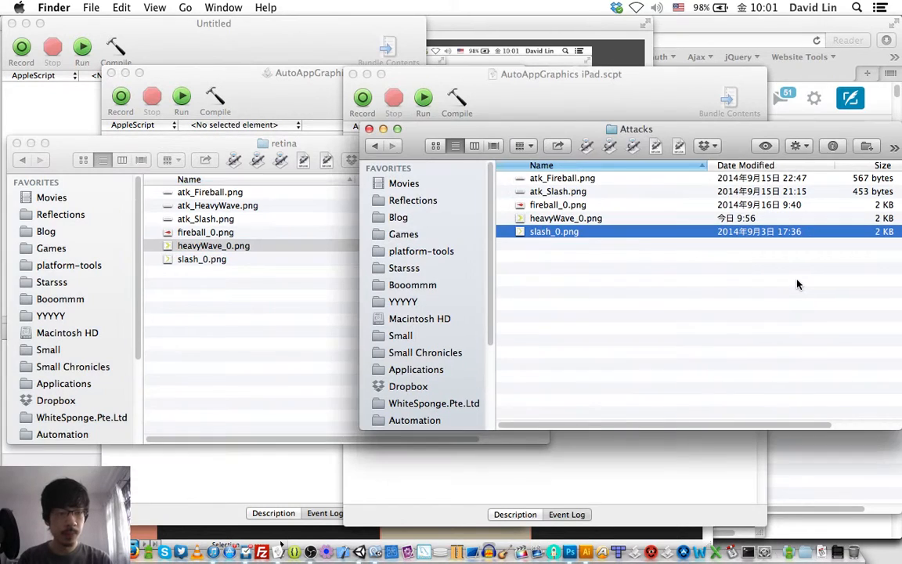
pyautogui.press('Up')
pyautogui.press('Up')
pyautogui.press('Up')
pyautogui.press('Up')
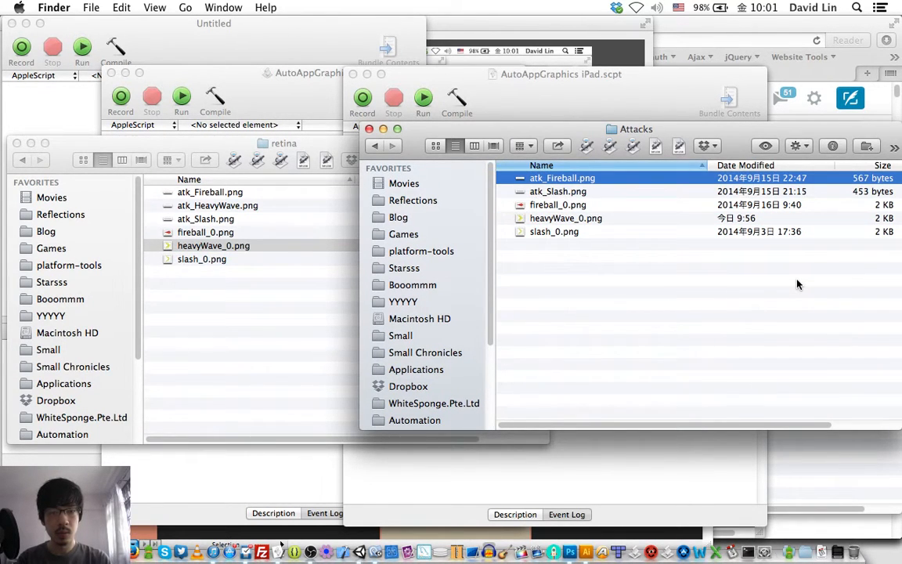
pyautogui.press('super+o')
pyautogui.click(227, 8)
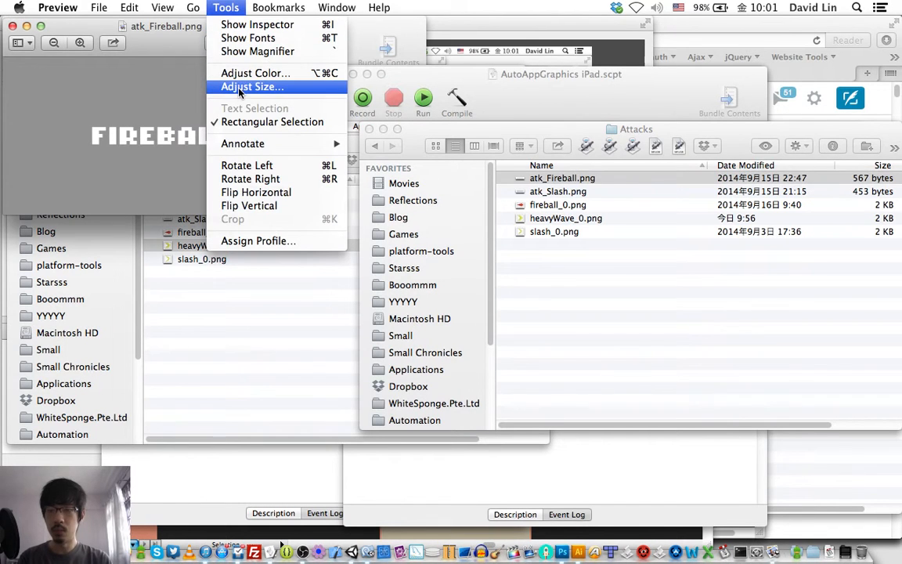
pyautogui.click(239, 88)
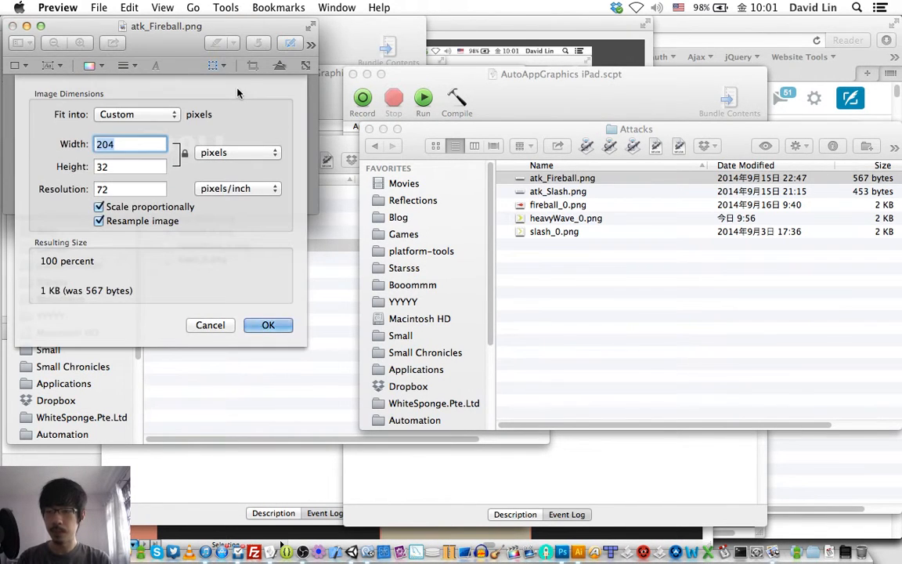
pyautogui.press('Escape')
pyautogui.press('super+q')
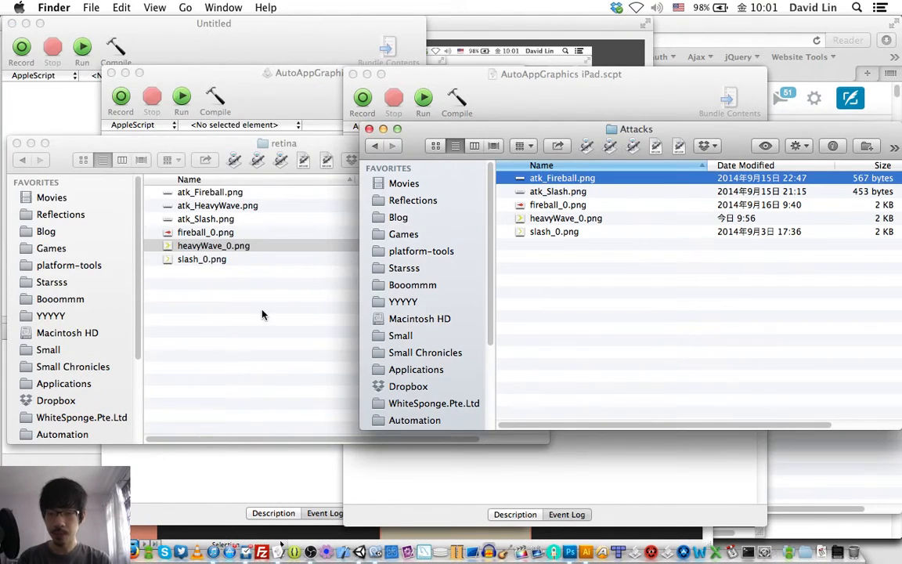
# - Check the pixel dimensions of atk_HeavyWave.png from the retina folder in Preview, and quit without resizing it
pyautogui.click(263, 310)
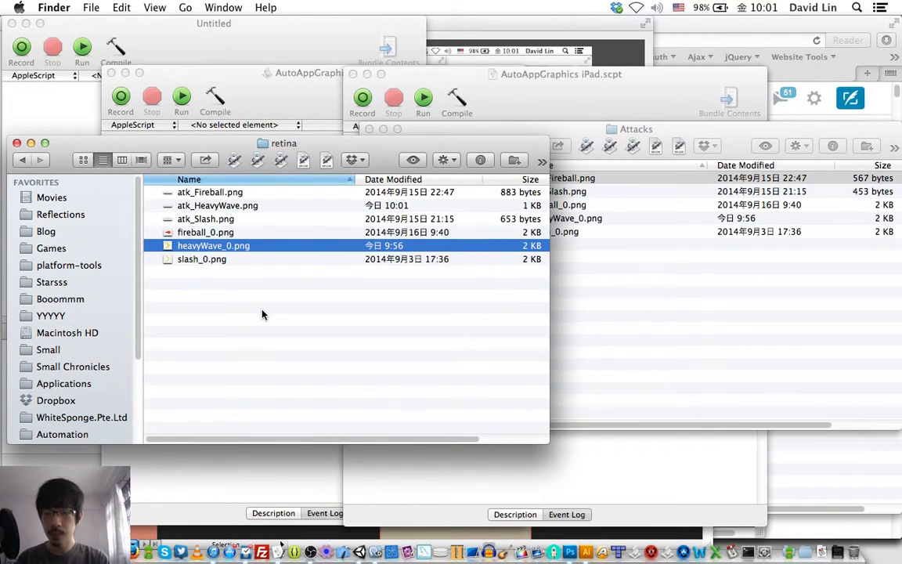
pyautogui.press('Up')
pyautogui.press('Up')
pyautogui.press('Up')
pyautogui.press('super+Up')
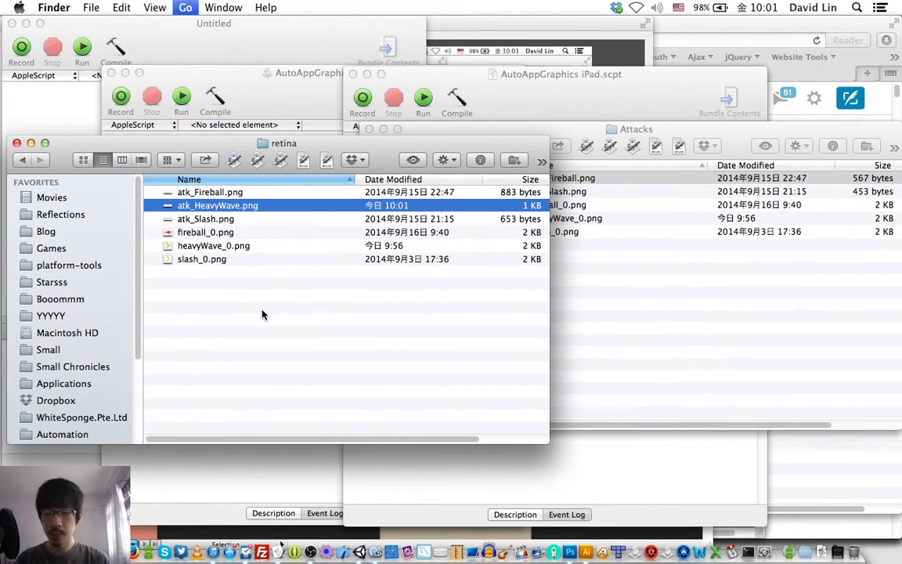
pyautogui.click(226, 7)
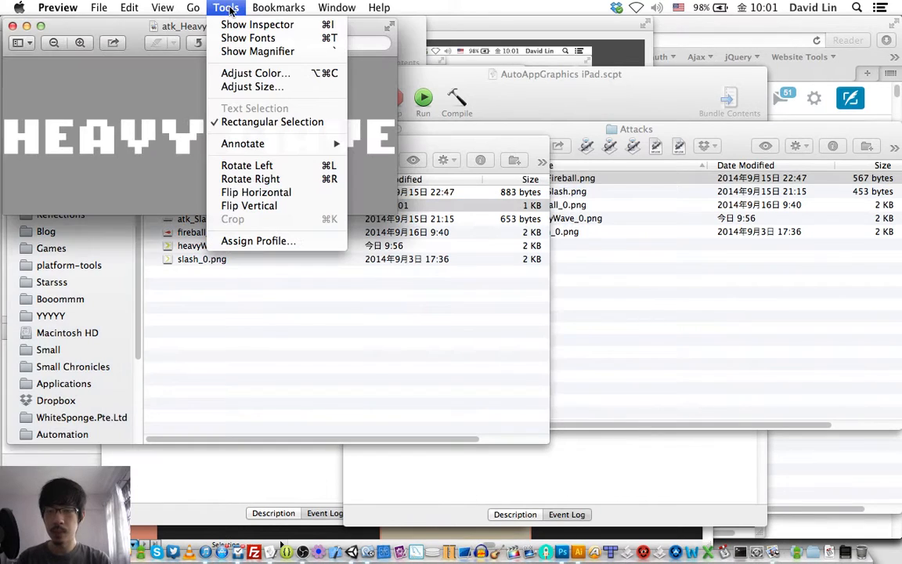
pyautogui.click(257, 86)
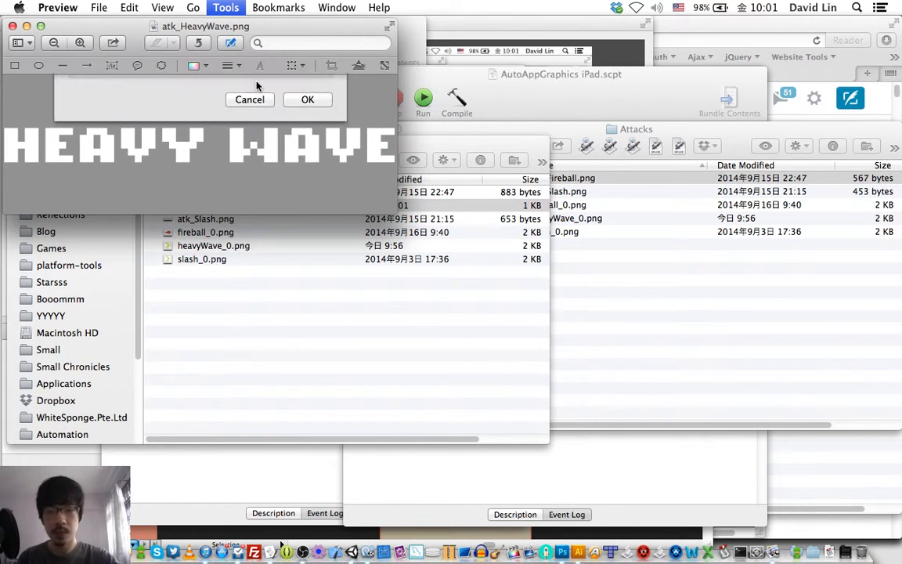
pyautogui.press('Return')
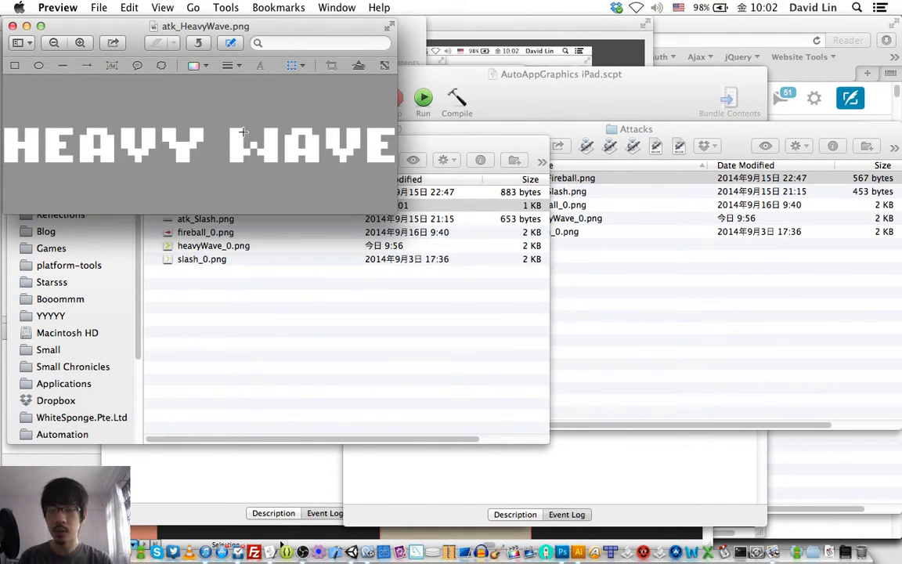
pyautogui.press('super+q')
# - Preview atk_HeavyWave.png in the normal folder and copy it into the Attacks folder
pyautogui.press('super+Up')
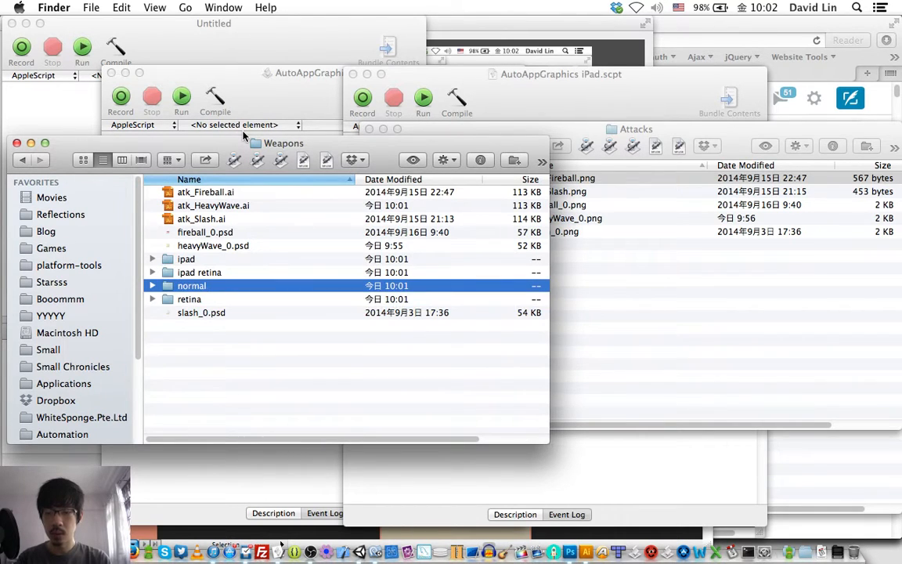
pyautogui.press('super+Down')
pyautogui.press('Down')
pyautogui.press('Down')
pyautogui.press('space')
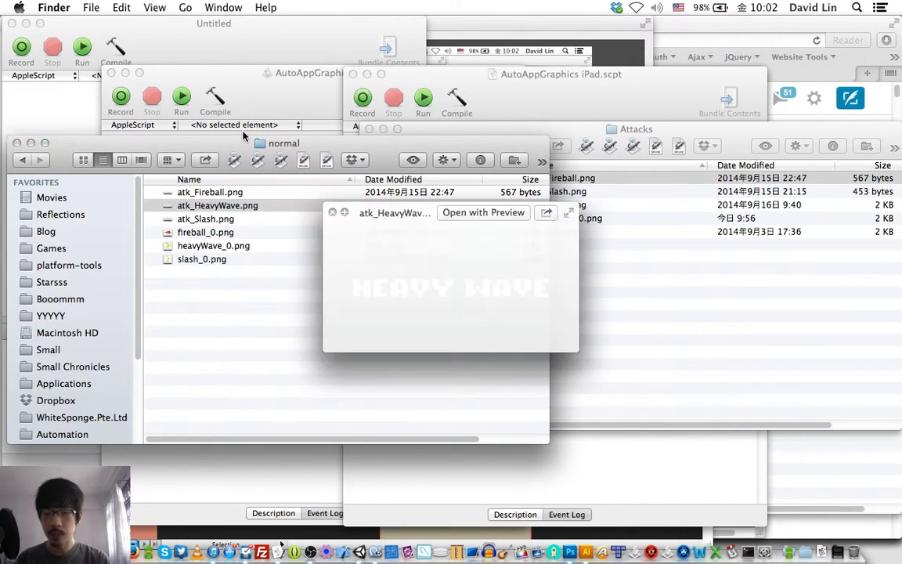
pyautogui.press('space')
pyautogui.press('super+c')
pyautogui.click(650, 305)
pyautogui.press('super+v')
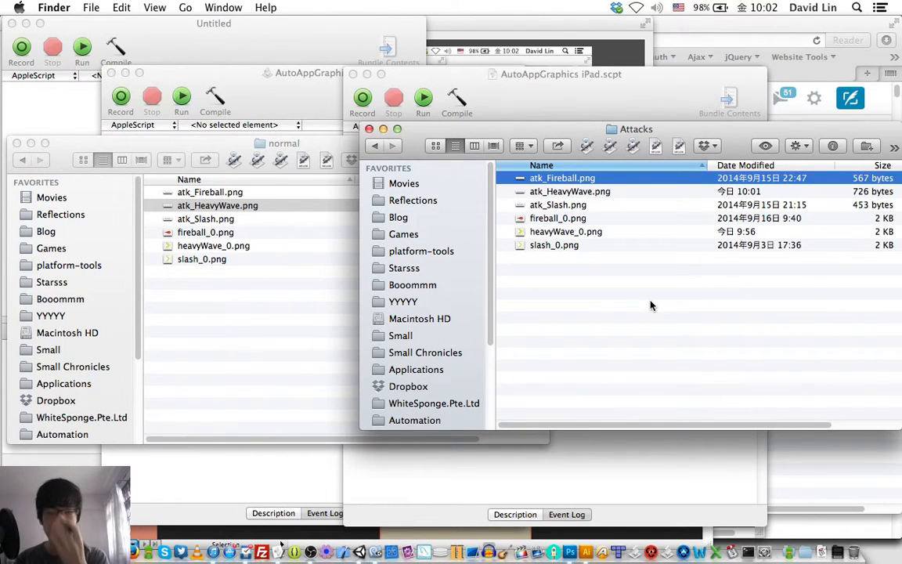
# - Switch to Unity and show the contents of the Attacks folder under the Sprites textures
pyautogui.press('super+Tab')
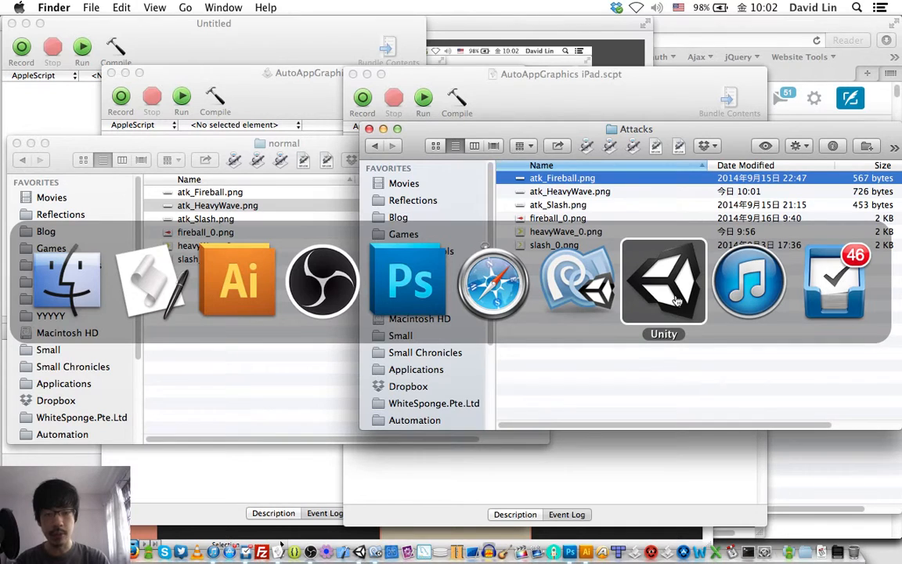
pyautogui.click(677, 302)
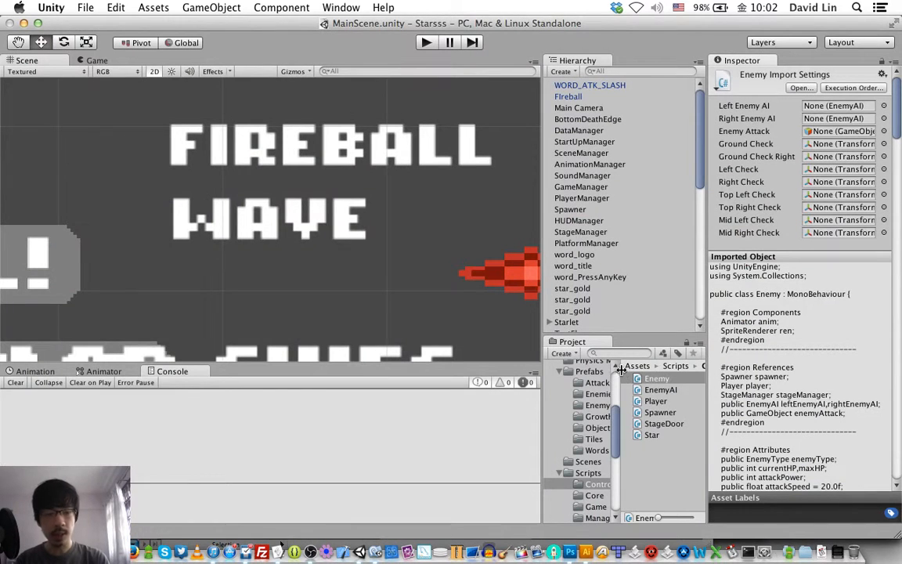
pyautogui.scroll(-5, 601, 431)
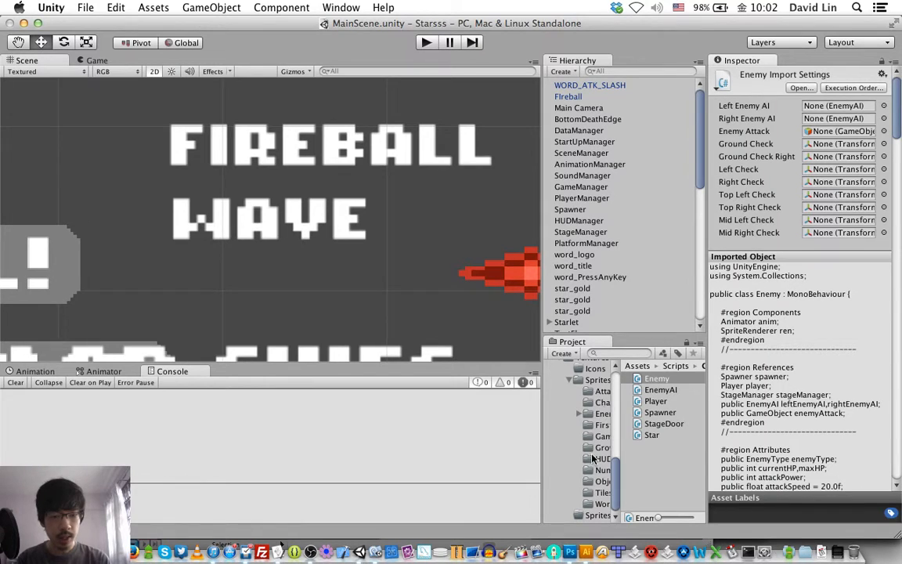
pyautogui.click(600, 391)
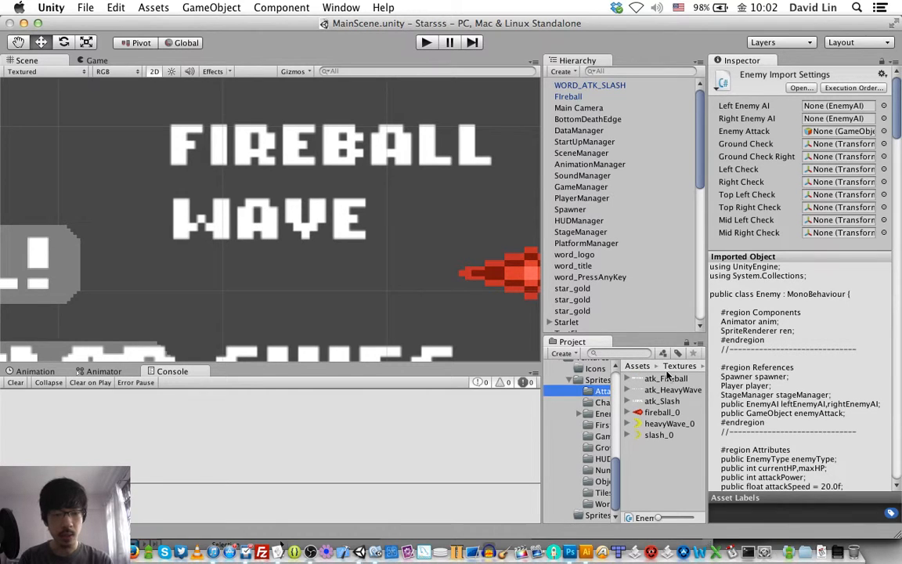
# - Set the heavyWave_0 texture's Max Size to 4096 and Filter Mode to Point, and apply the import settings
pyautogui.click(662, 423)
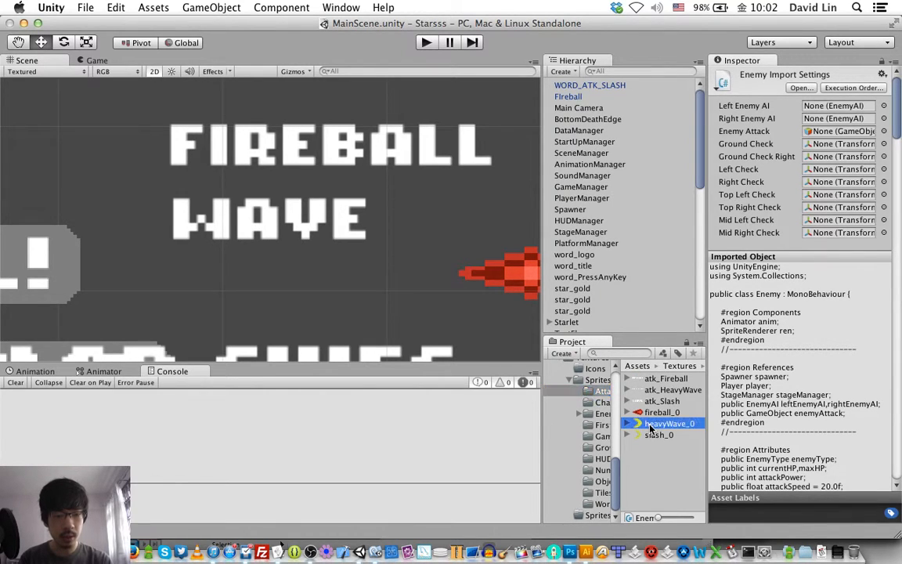
pyautogui.click(839, 229)
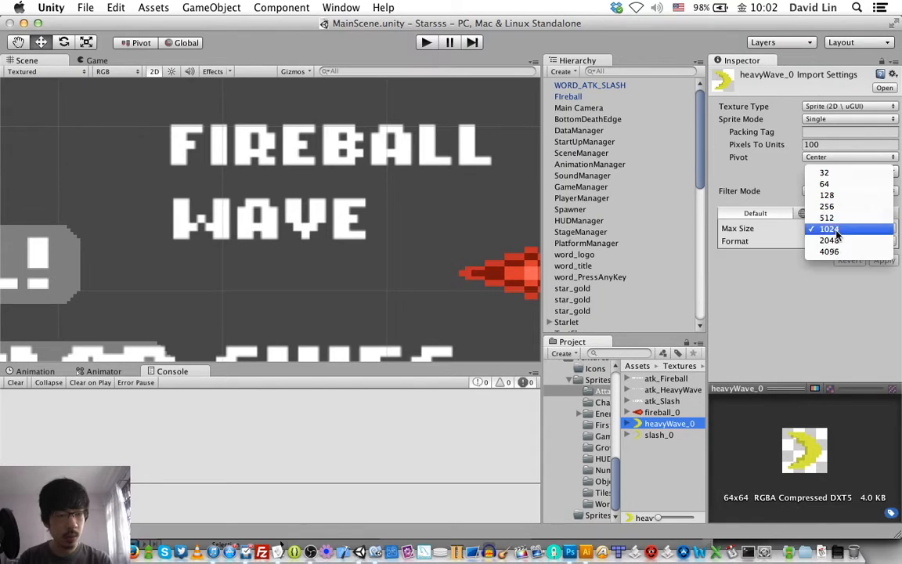
pyautogui.click(843, 252)
pyautogui.click(832, 194)
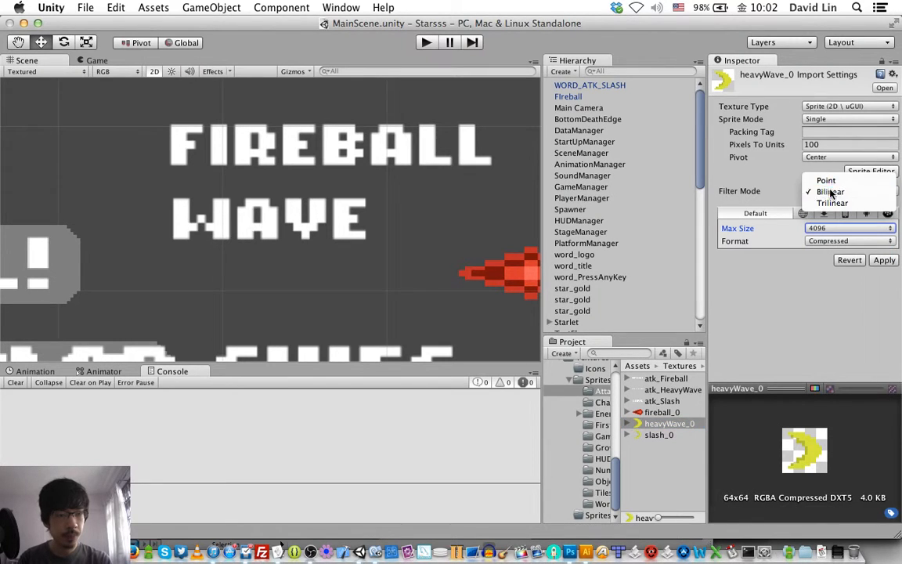
pyautogui.click(772, 179)
pyautogui.click(885, 261)
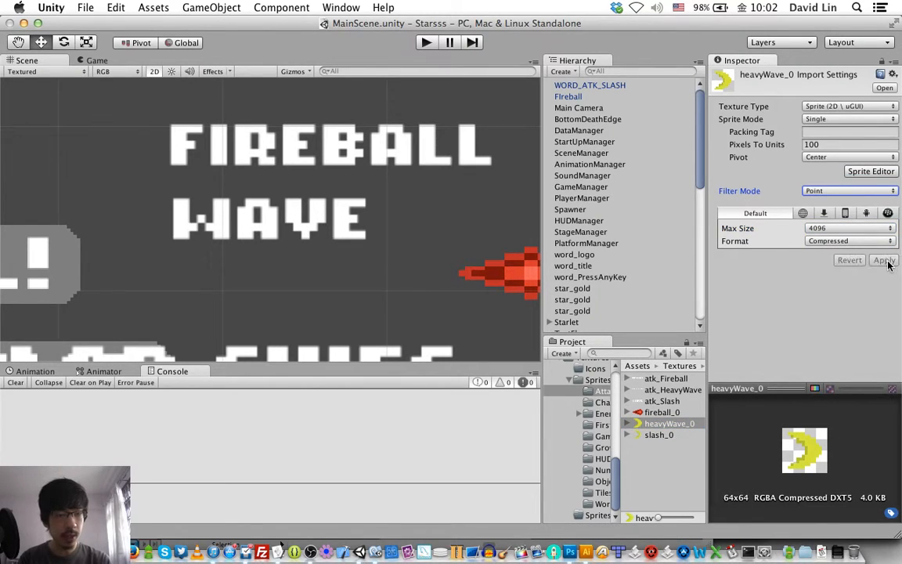
# - Set the atk_HeavyWave texture's Max Size to 4096 and apply the import settings
pyautogui.click(671, 390)
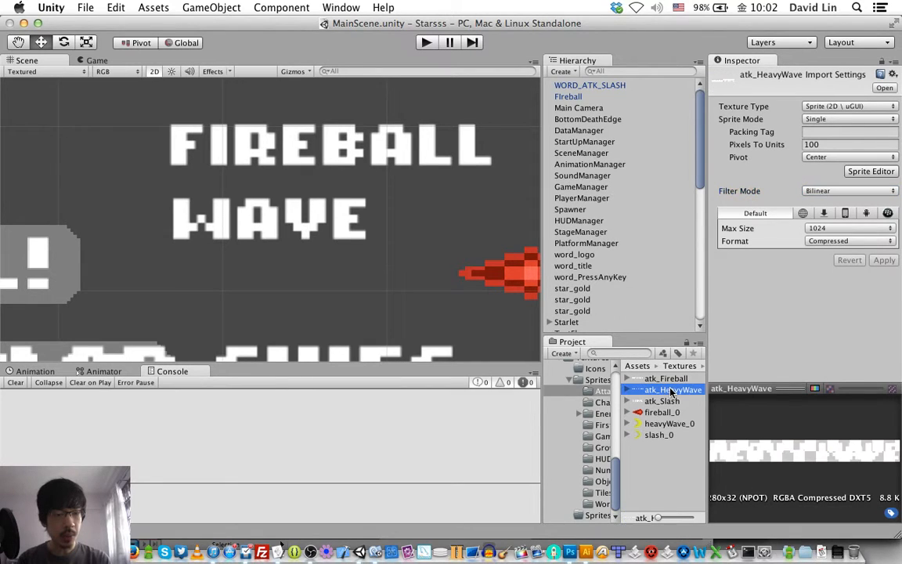
pyautogui.click(831, 228)
pyautogui.click(829, 252)
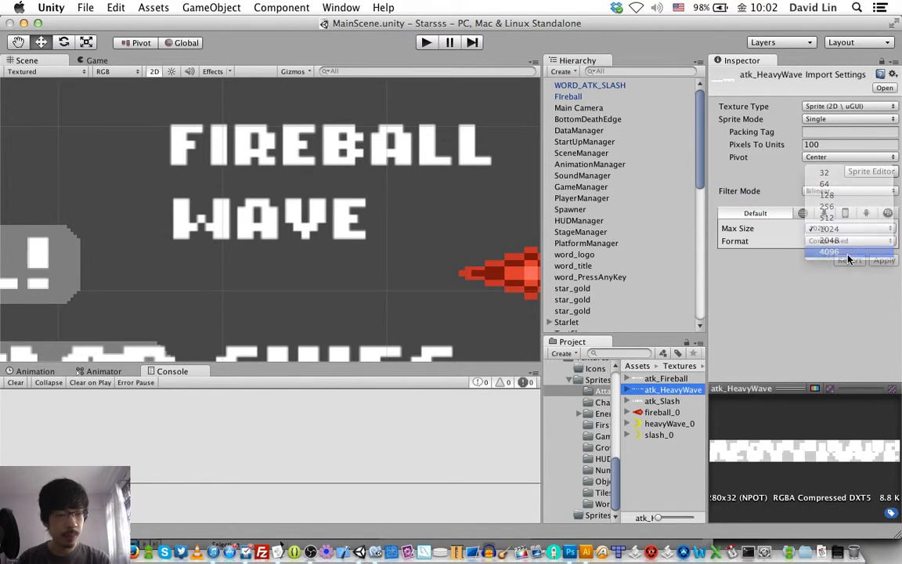
pyautogui.click(884, 261)
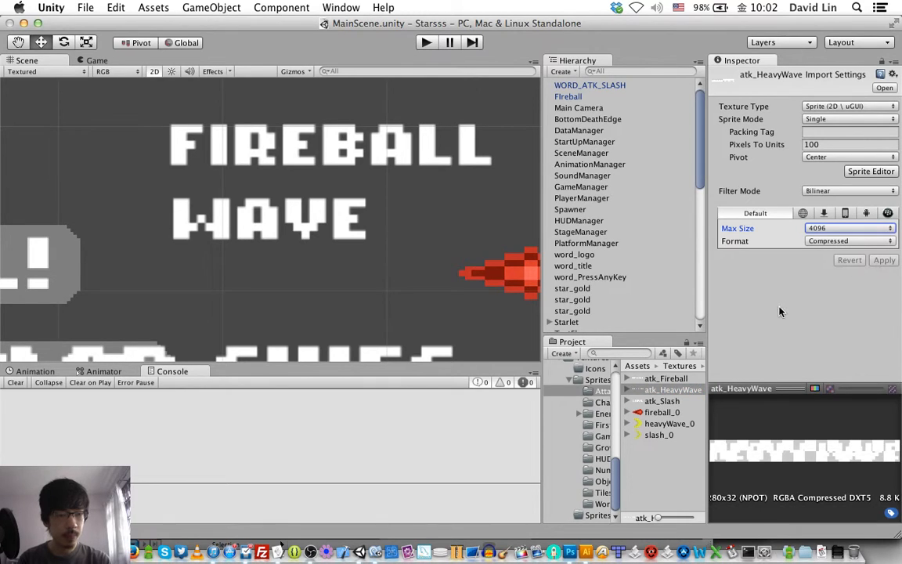
# - Compare the import settings and previews of atk_Slash, fireball_0, heavyWave_0 and slash_0
pyautogui.click(661, 401)
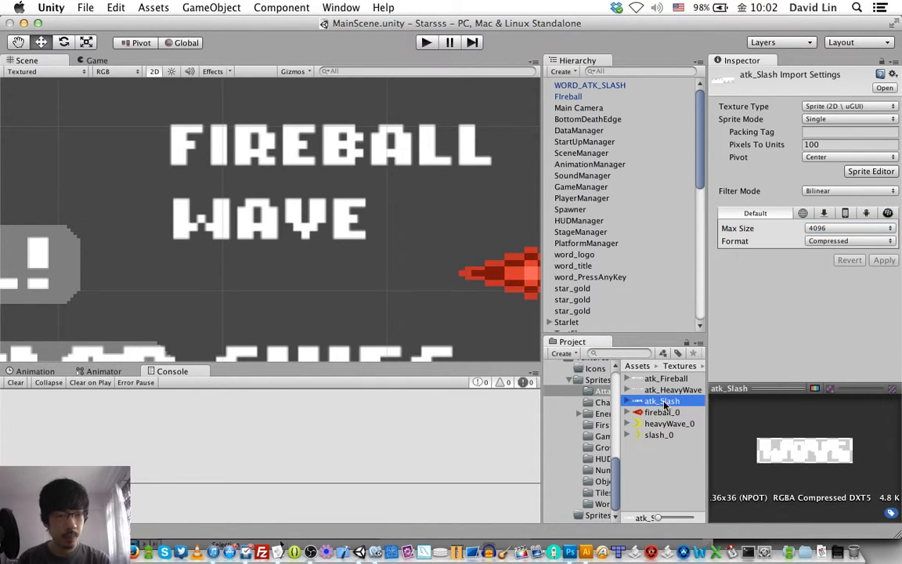
pyautogui.click(661, 414)
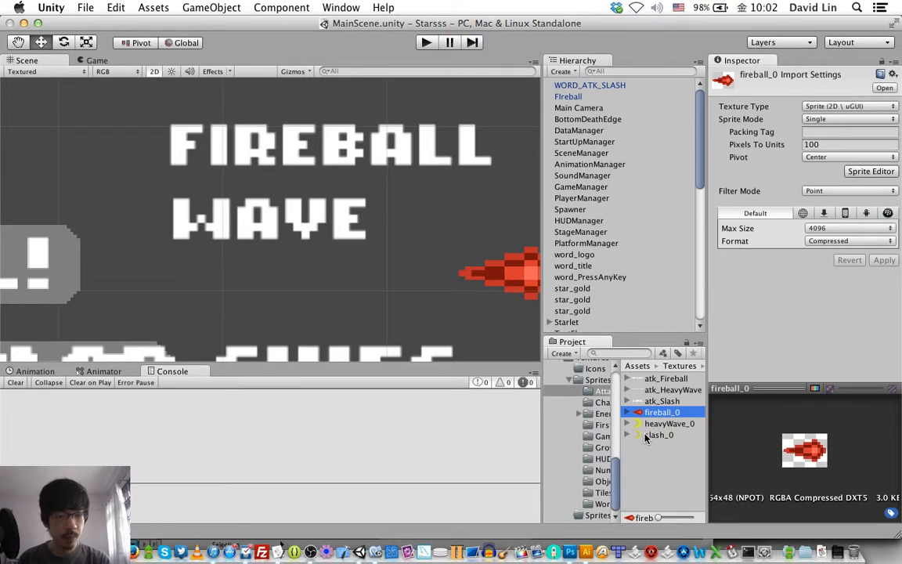
pyautogui.click(656, 434)
pyautogui.click(657, 426)
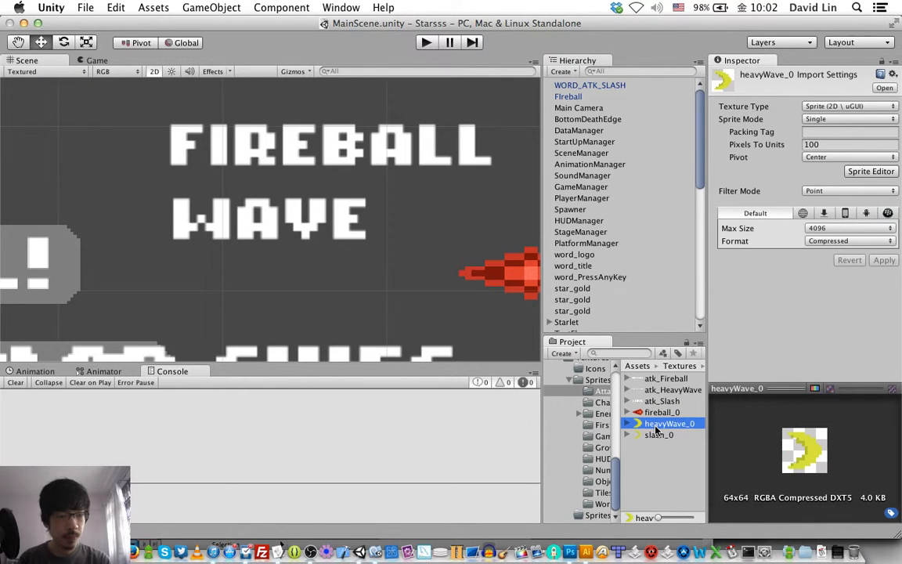
pyautogui.click(669, 414)
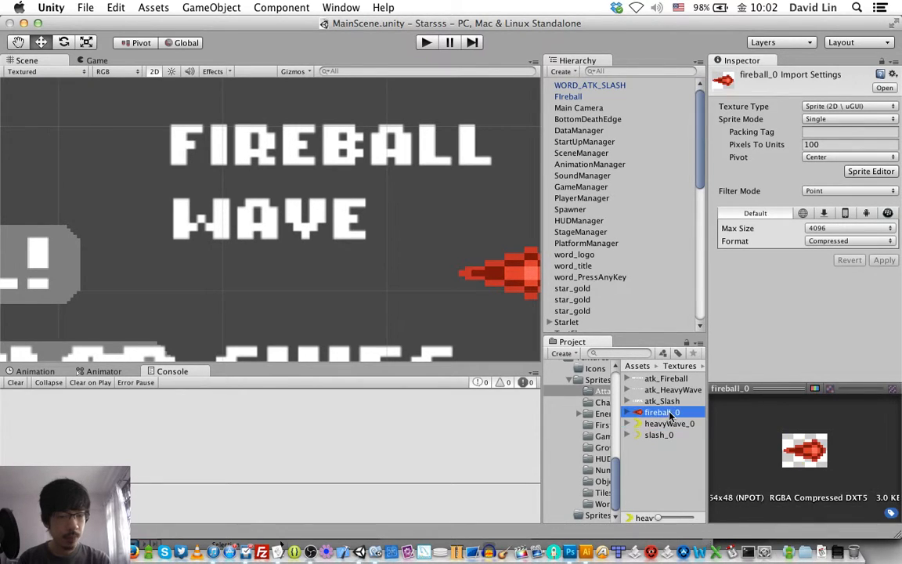
pyautogui.click(659, 427)
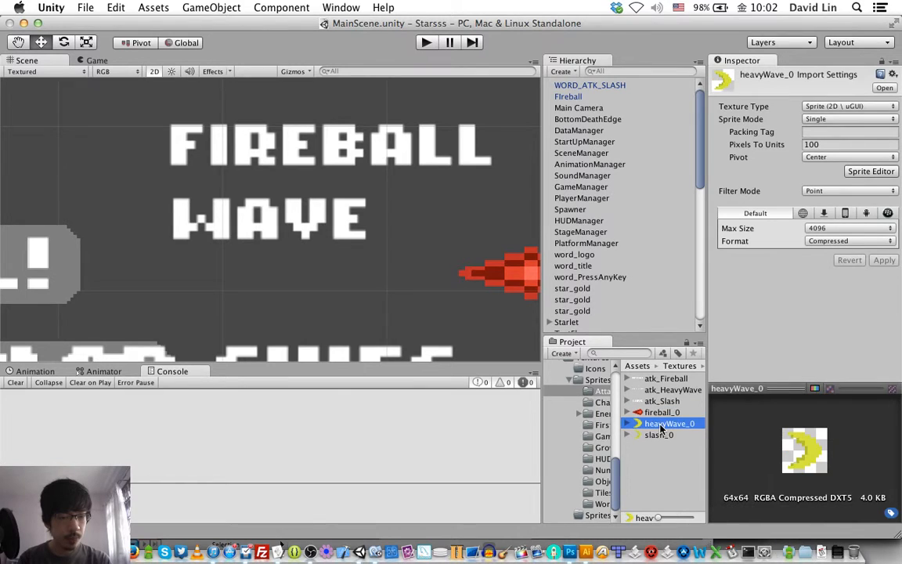
pyautogui.click(653, 438)
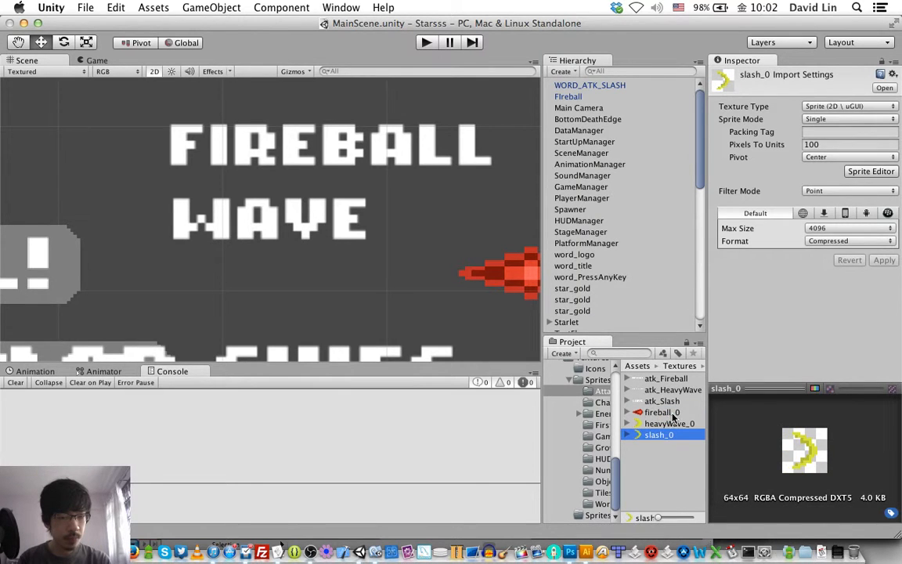
pyautogui.click(672, 415)
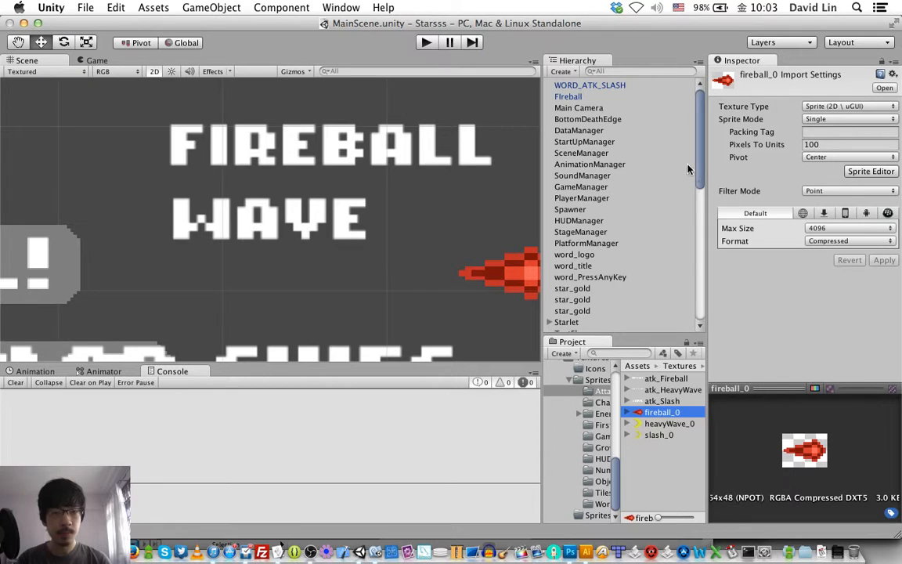
# - Examine the Weapon Names and Attacks arrays in the Player script of the Starlet object
pyautogui.click(569, 322)
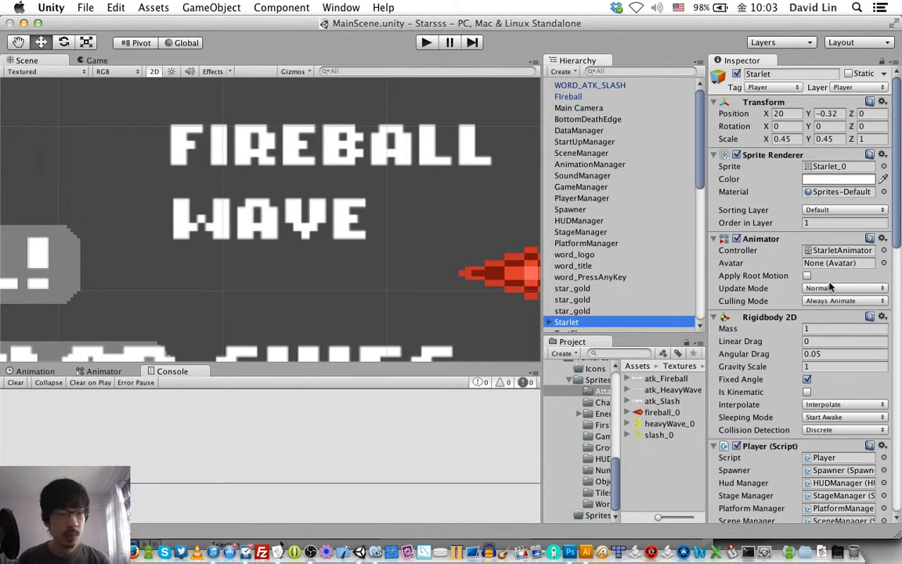
pyautogui.click(899, 231)
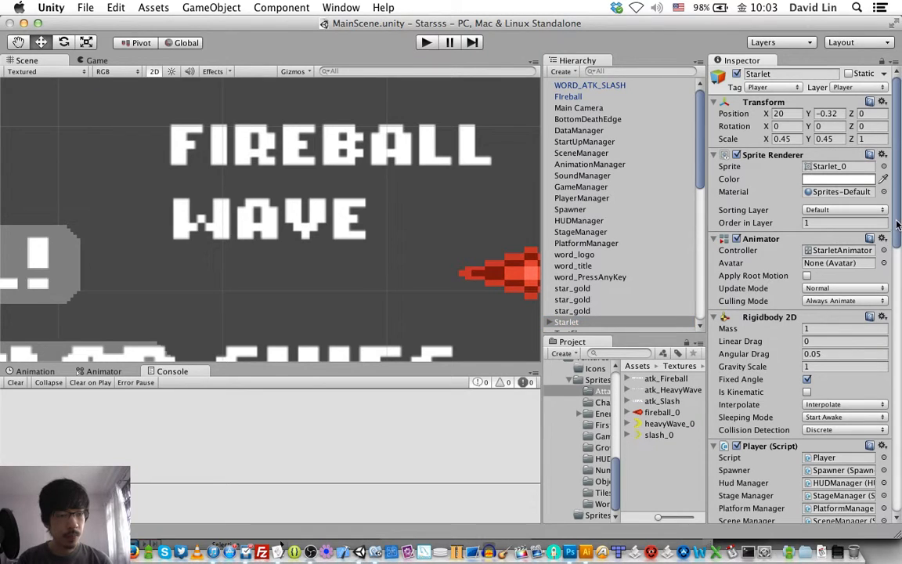
pyautogui.moveTo(898, 224); pyautogui.dragTo(891, 258)
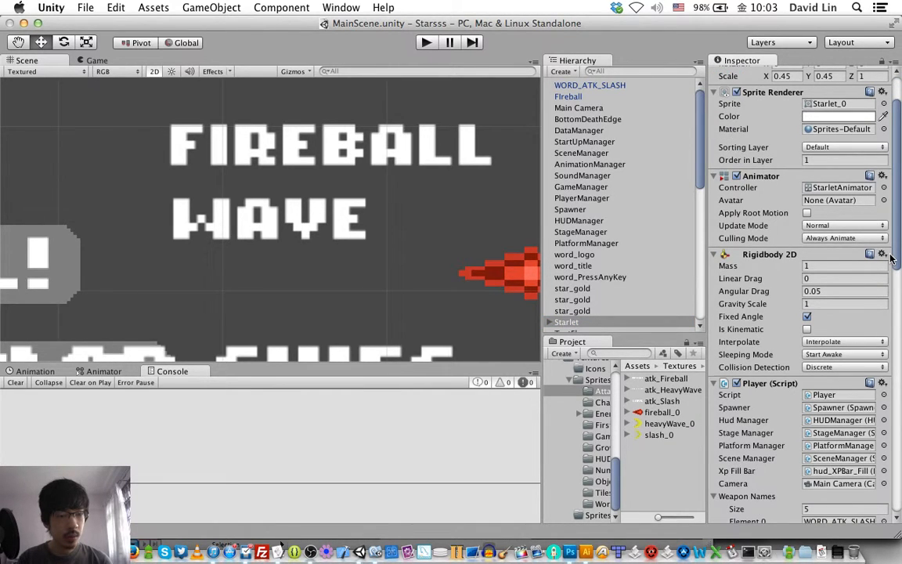
pyautogui.moveTo(891, 259); pyautogui.dragTo(621, 371)
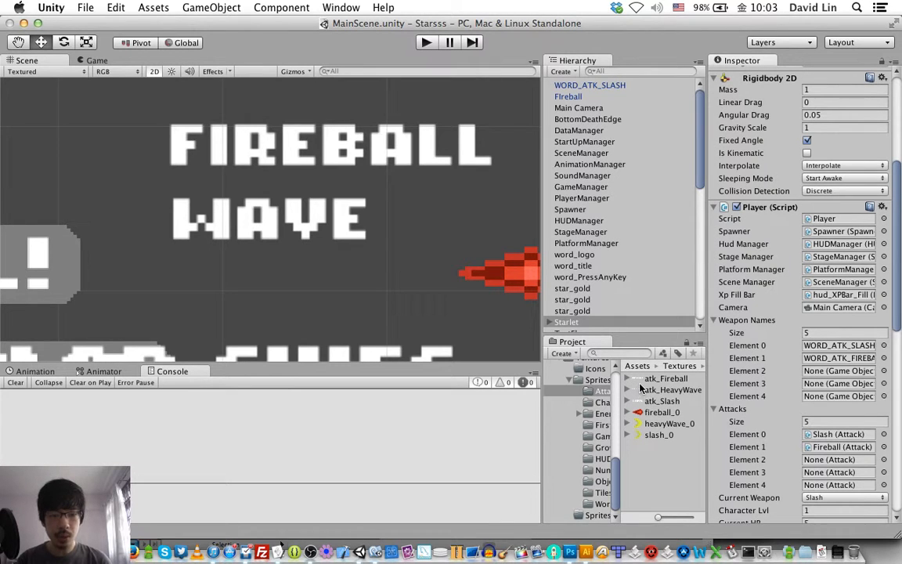
# - Place the atk_HeavyWave sprite in the scene just below the WAVE text and select it
pyautogui.moveTo(640, 392); pyautogui.dragTo(353, 303)
pyautogui.click(303, 217)
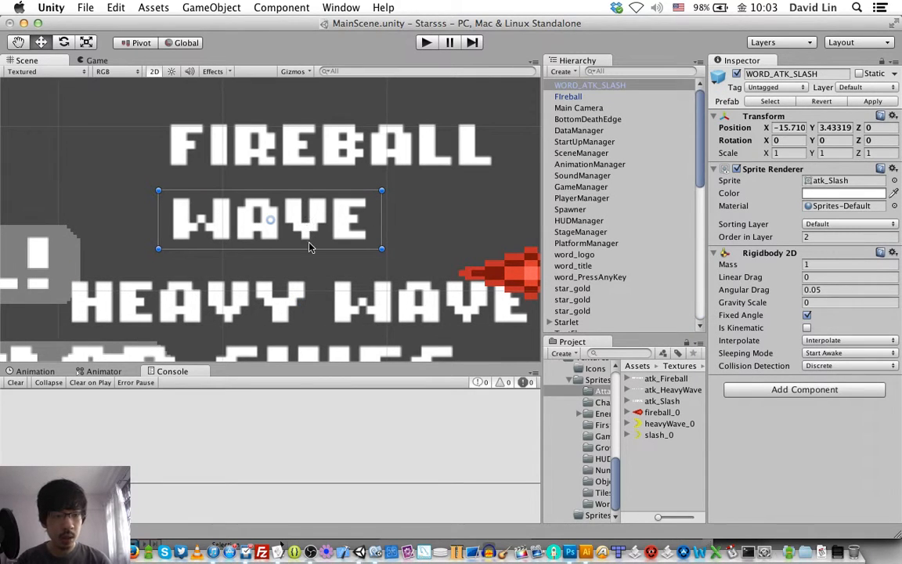
pyautogui.click(325, 278)
pyautogui.click(311, 282)
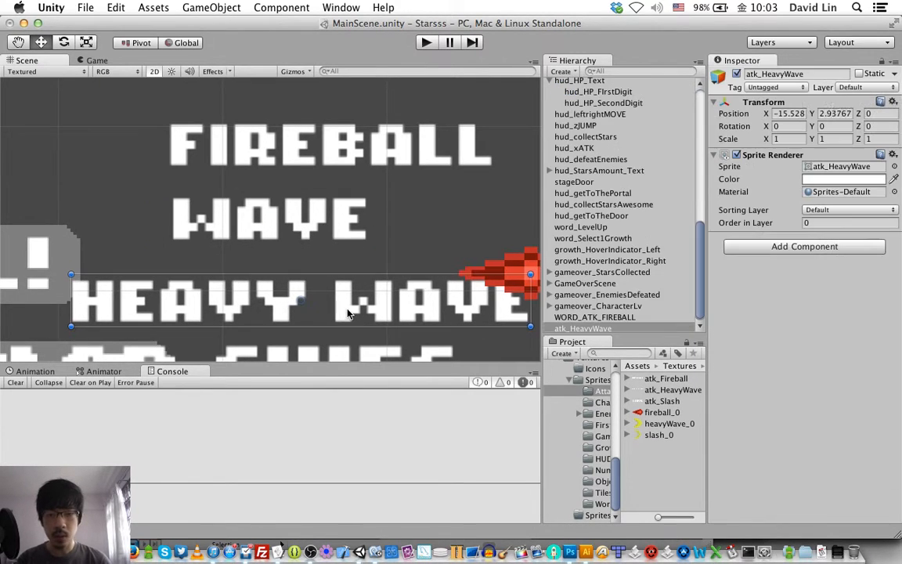
# - Add a Rigidbody 2D component to atk_HeavyWave and set its Gravity Scale to 0
pyautogui.click(759, 247)
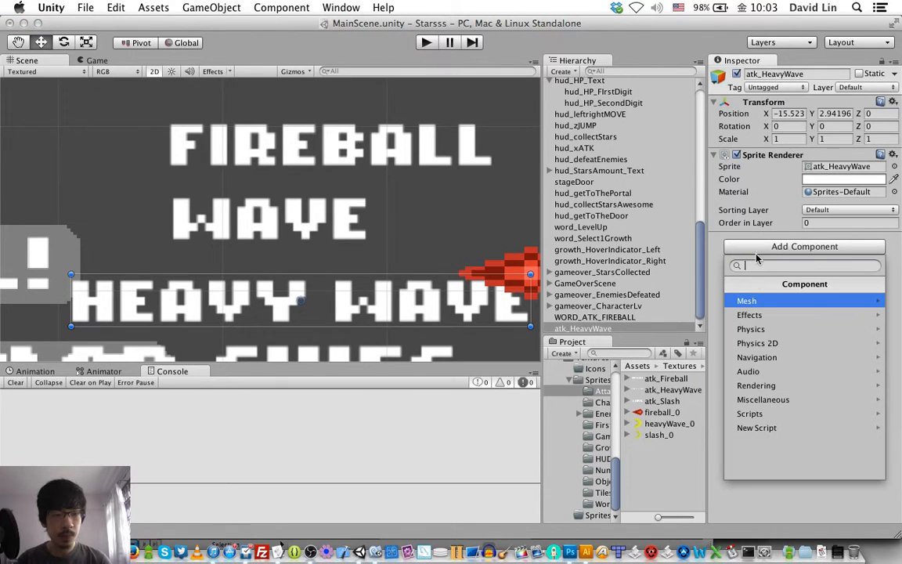
pyautogui.click(766, 344)
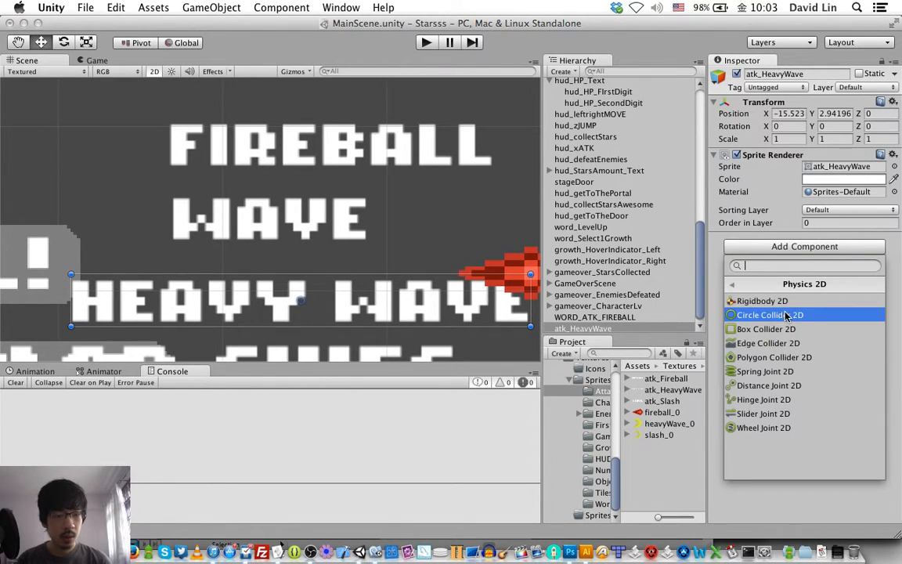
pyautogui.click(764, 301)
pyautogui.click(813, 289)
pyautogui.write('0')
pyautogui.press('Tab')
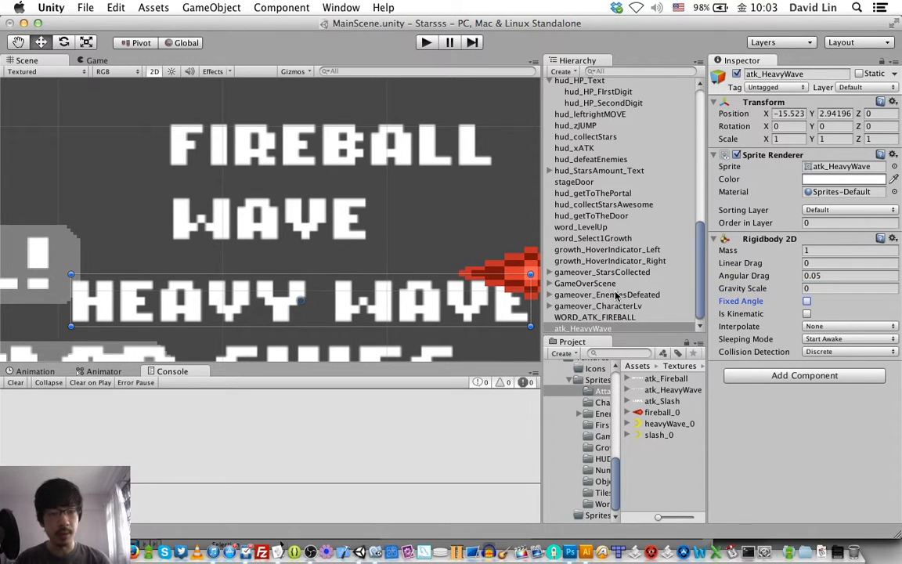
# - Enable Fixed Angle and set Interpolate to Interpolate on atk_HeavyWave's Rigidbody 2D, matching the settings of WORD_ATK_SLASH
pyautogui.click(295, 190)
pyautogui.click(342, 219)
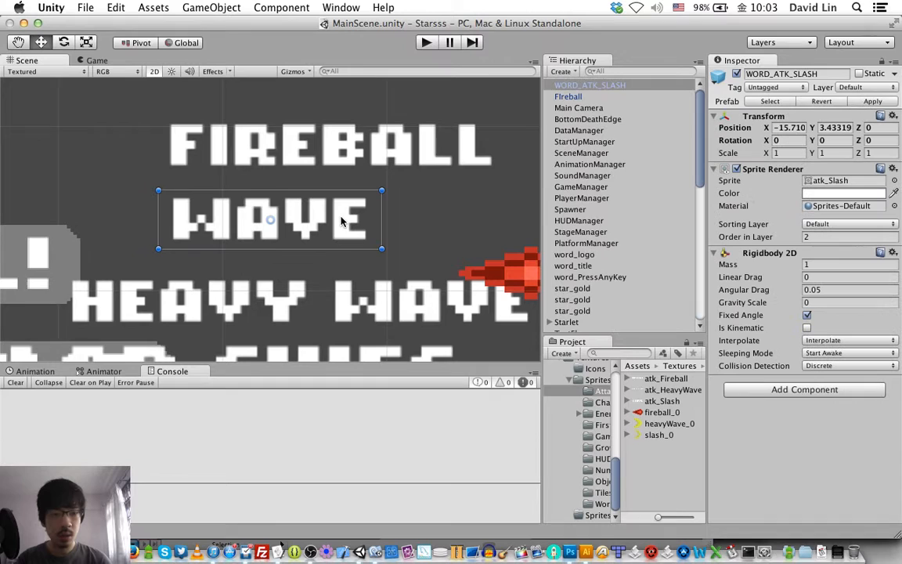
pyautogui.click(379, 305)
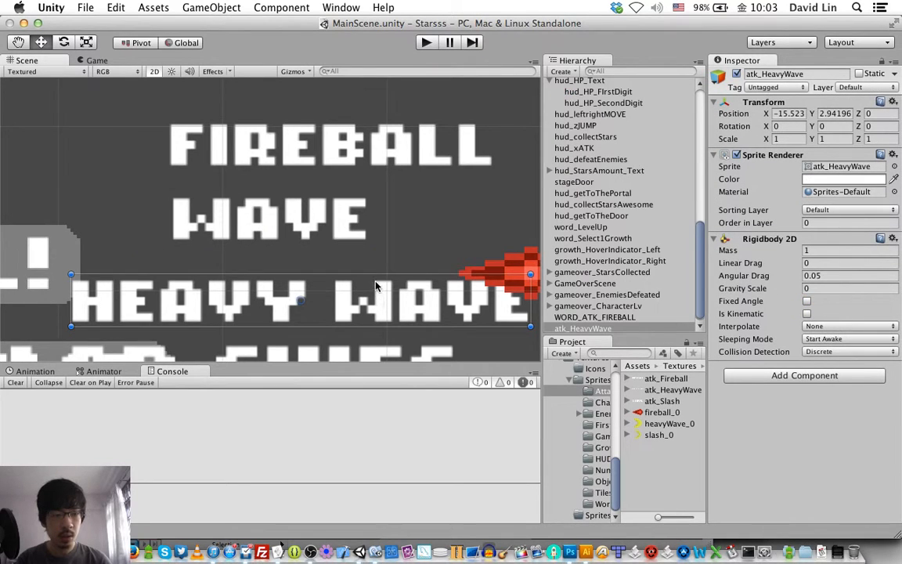
pyautogui.click(806, 301)
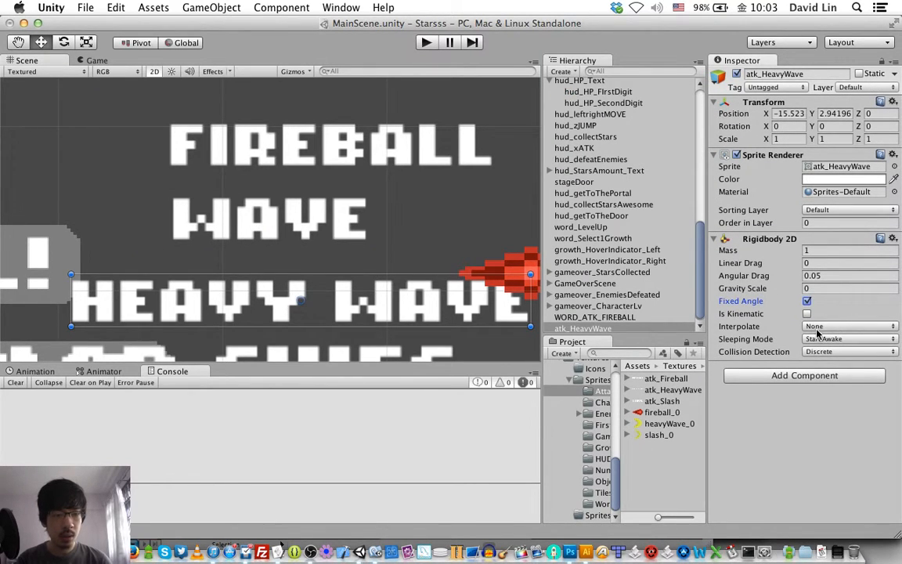
pyautogui.click(817, 327)
pyautogui.click(825, 337)
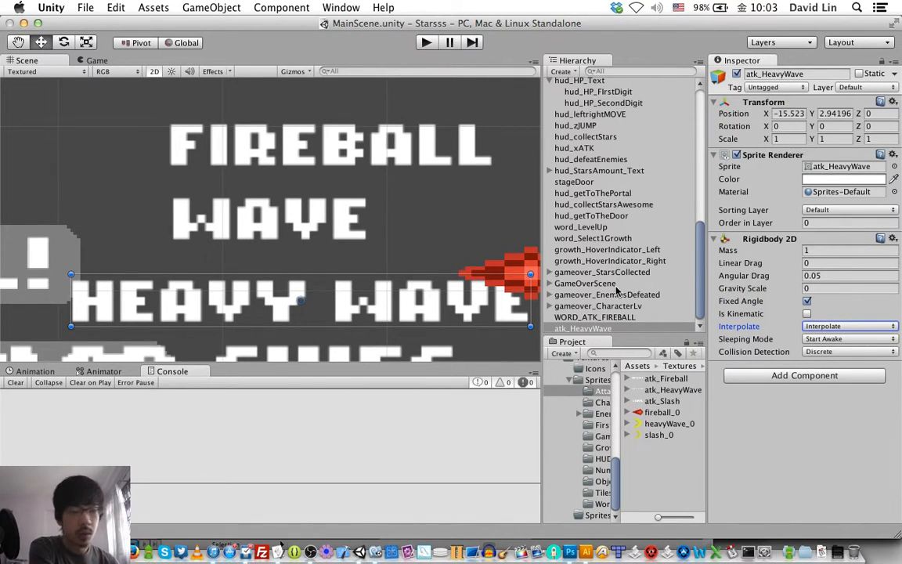
# - Check the Weapon Names slots in the Player script of the Starlet object and locate atk_HeavyWave among the scene objects
pyautogui.moveTo(700, 279)
pyautogui.mouseDown()
pyautogui.moveTo(699, 271)
pyautogui.moveTo(700, 285)
pyautogui.mouseUp()
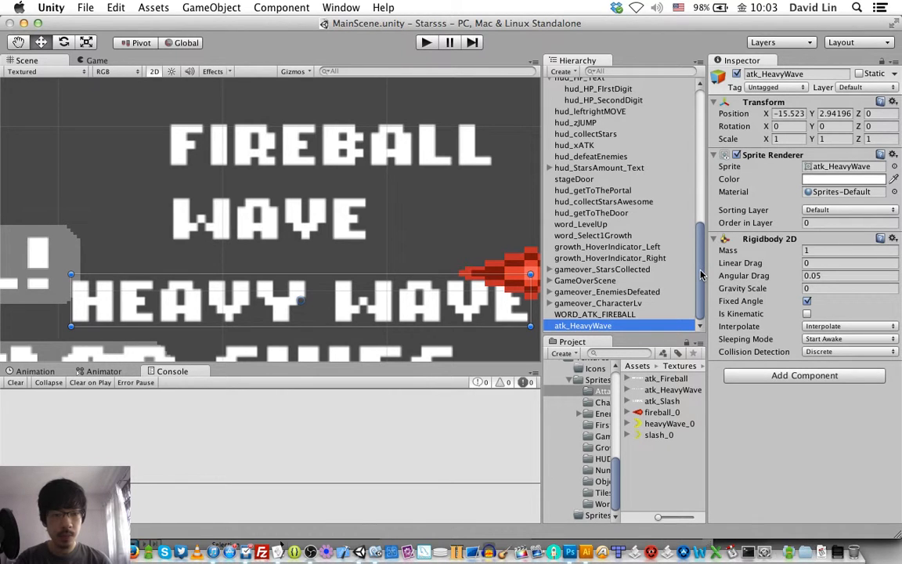
pyautogui.moveTo(702, 275); pyautogui.dragTo(701, 197)
pyautogui.click(582, 161)
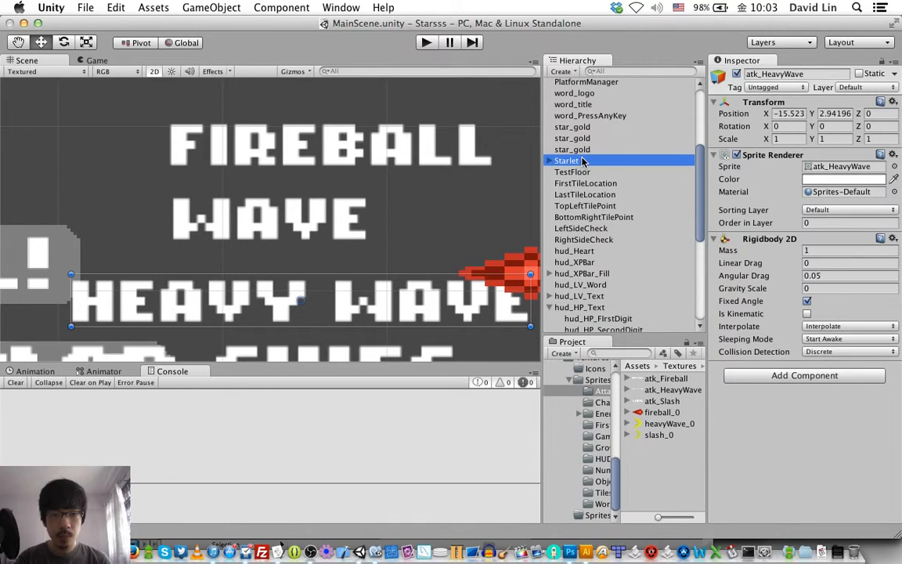
pyautogui.moveTo(898, 196); pyautogui.dragTo(898, 315)
pyautogui.moveTo(702, 229); pyautogui.dragTo(701, 235)
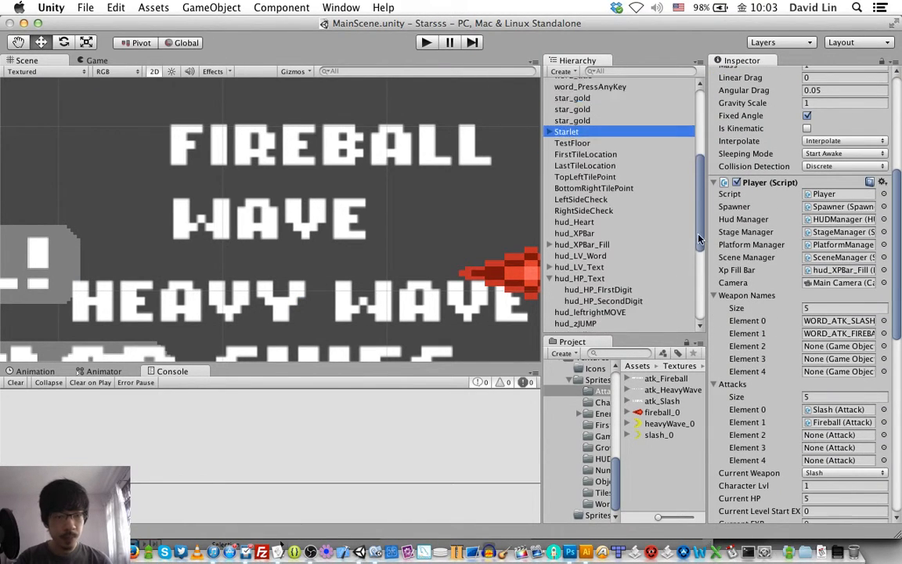
pyautogui.scroll(-10, 701, 235)
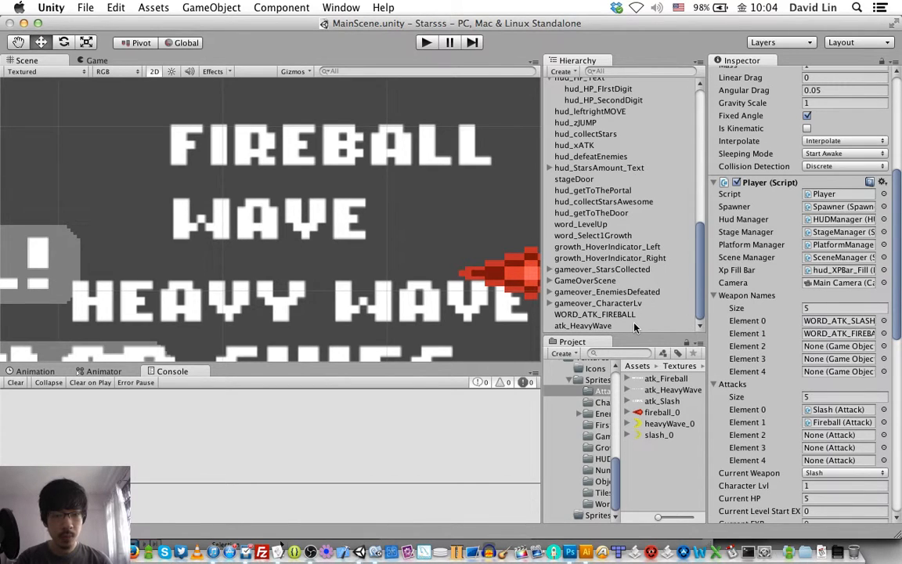
# - Rename the atk_HeavyWave scene object to WORD_ATK_HEAVYWAVE
pyautogui.click(631, 325)
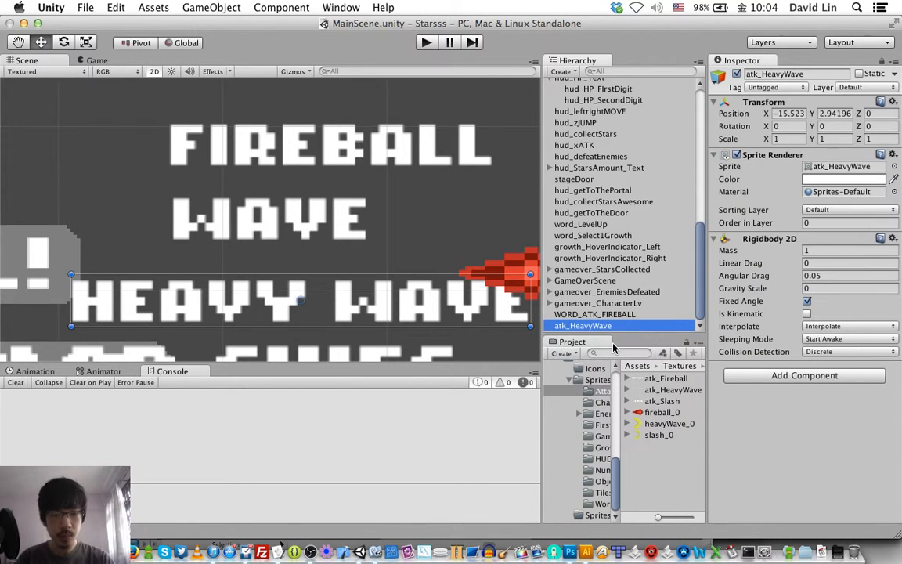
pyautogui.press('Return')
pyautogui.write('WORD_AT')
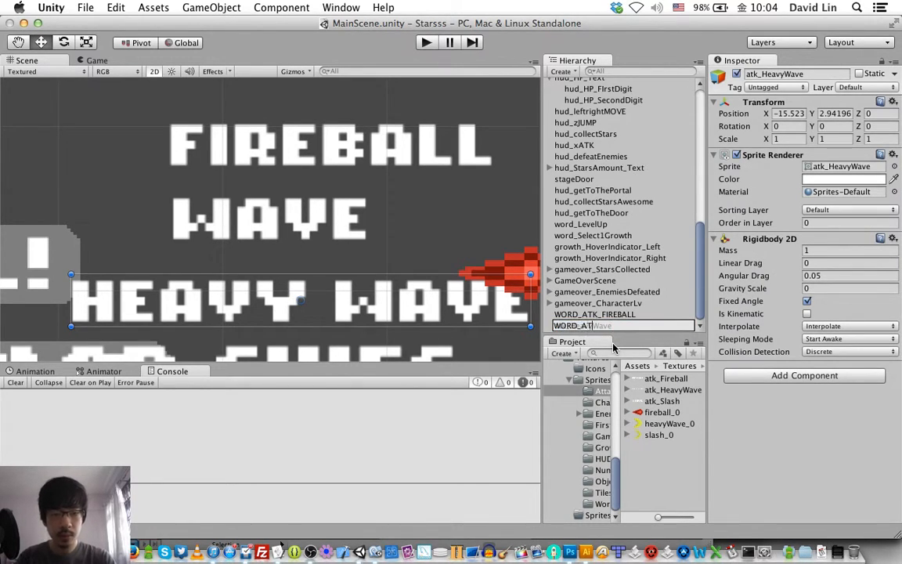
pyautogui.write('K_HEA')
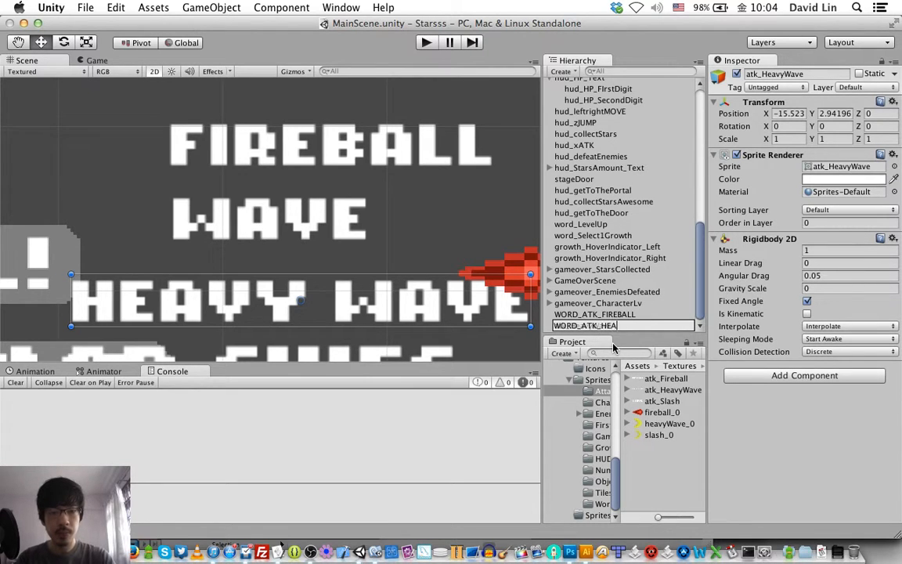
pyautogui.write('VYWAVE')
pyautogui.press('Return')
# - Assign WORD_ATK_HEAVYWAVE to Element 2 of the Weapon Names array in Starlet's Player script
pyautogui.scroll(5, 639, 234)
pyautogui.scroll(1, 639, 233)
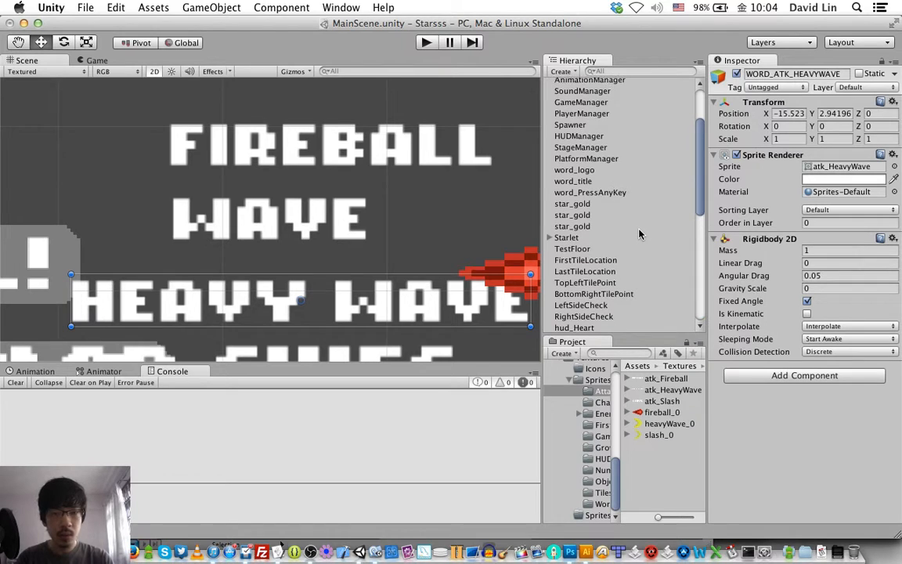
pyautogui.click(570, 238)
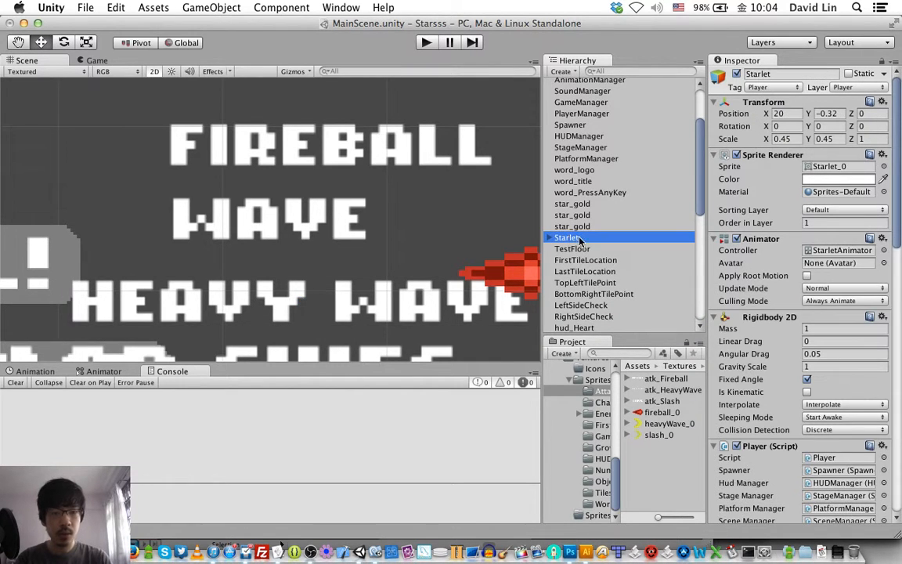
pyautogui.scroll(-10, 726, 310)
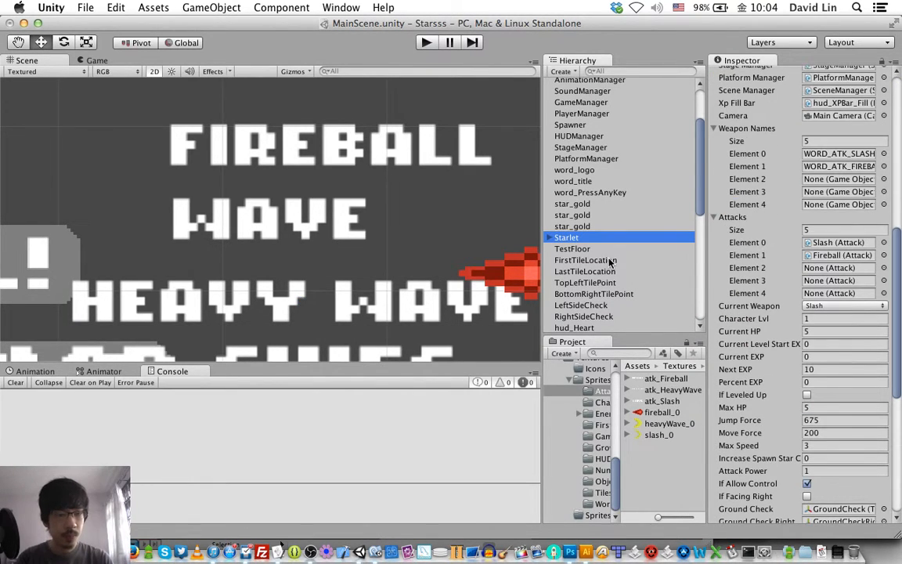
pyautogui.scroll(-10, 610, 262)
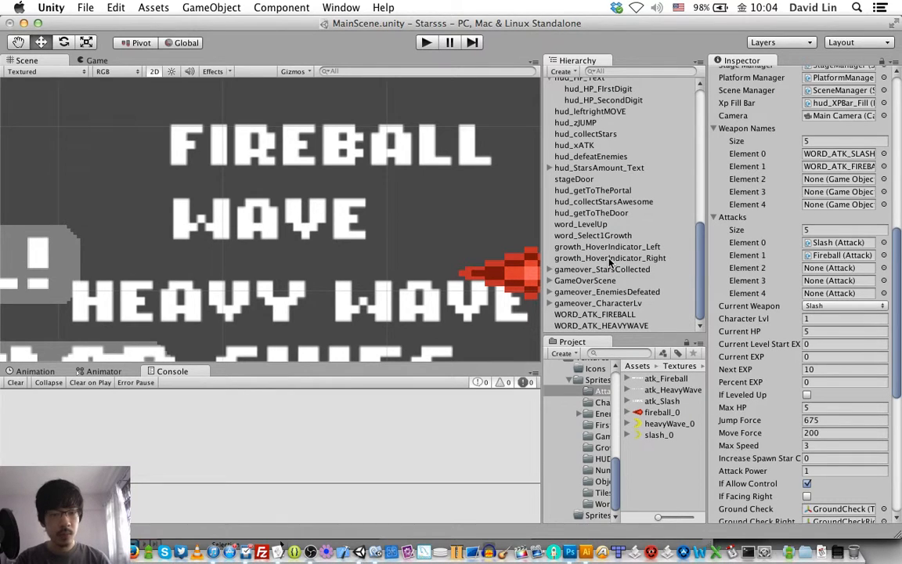
pyautogui.click(640, 326)
pyautogui.moveTo(639, 326); pyautogui.dragTo(832, 180)
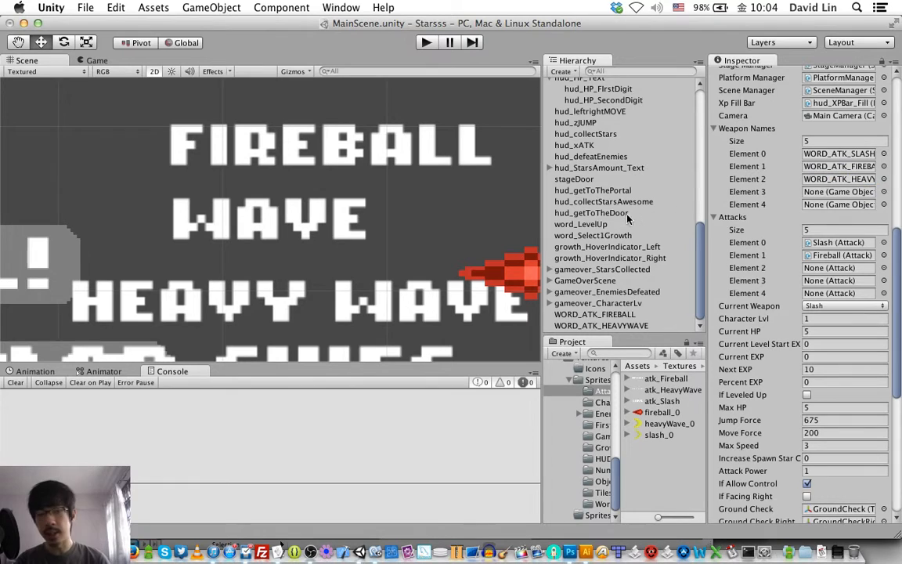
# - Create an empty prefab named HeavyWave in the attack folder under Prefabs
pyautogui.click(365, 308)
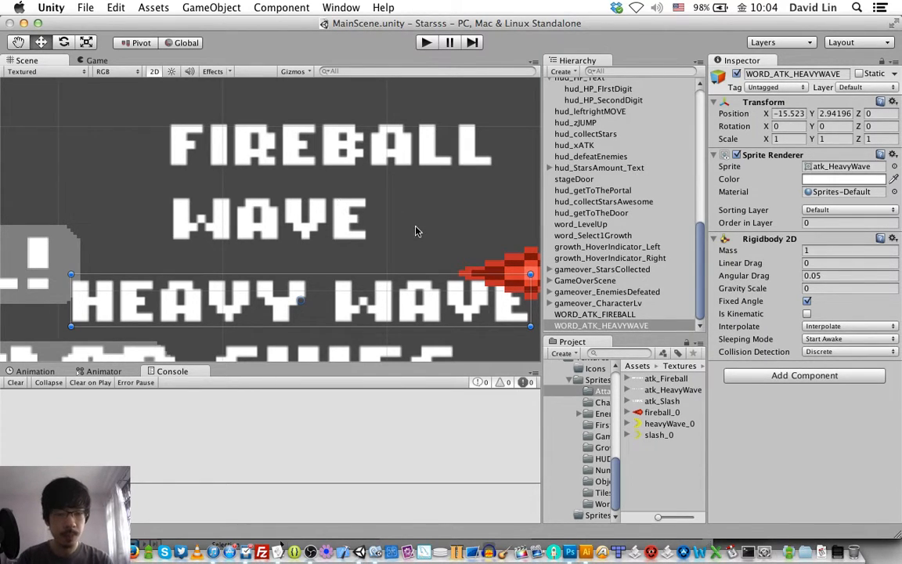
pyautogui.scroll(-5, 591, 422)
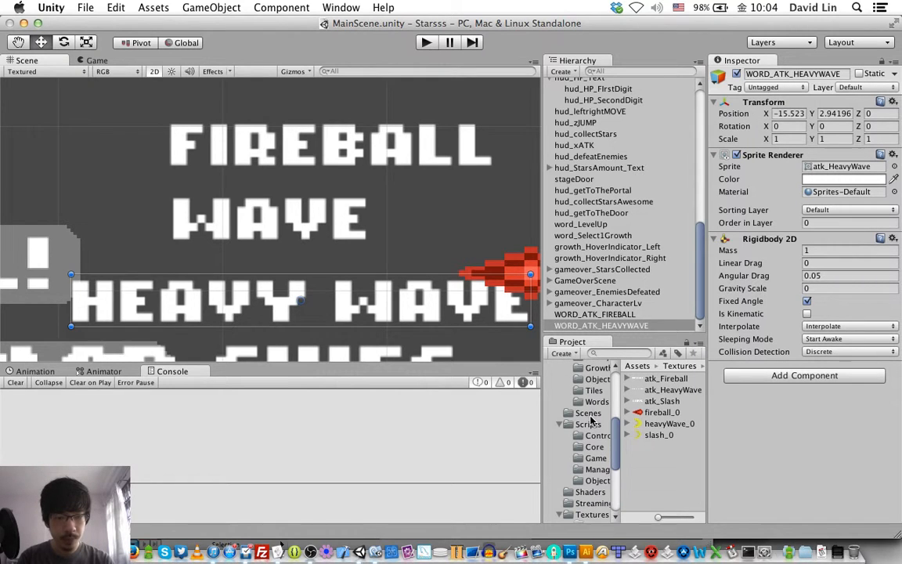
pyautogui.scroll(3, 595, 404)
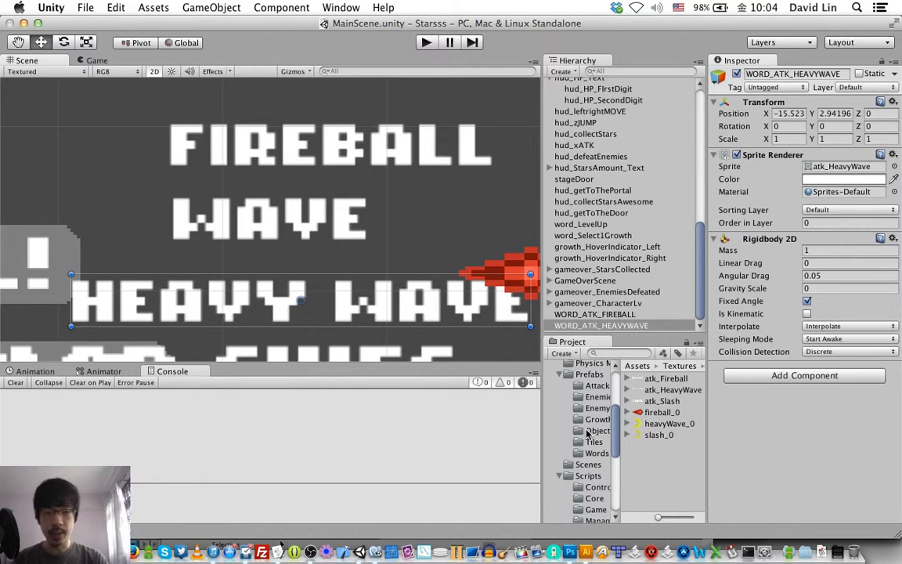
pyautogui.click(598, 385)
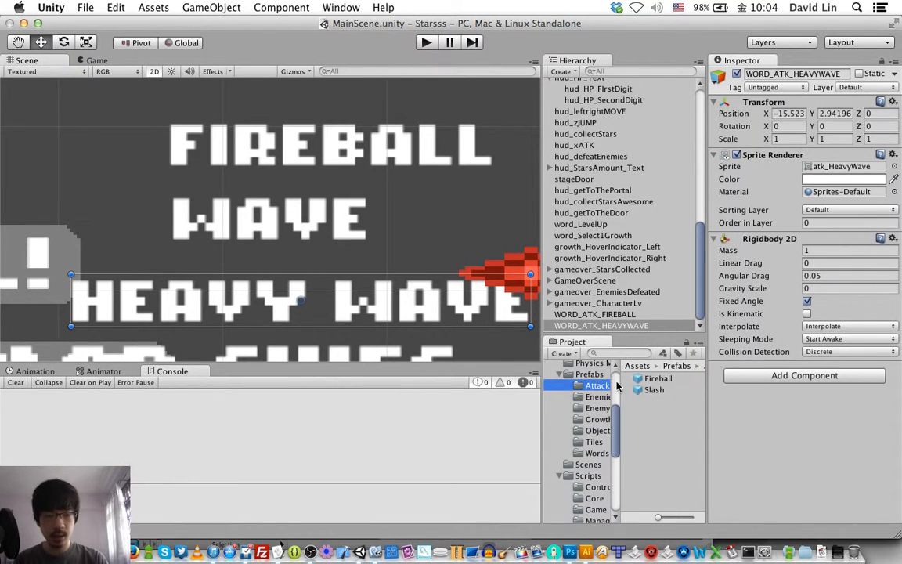
pyautogui.rightClick(648, 422)
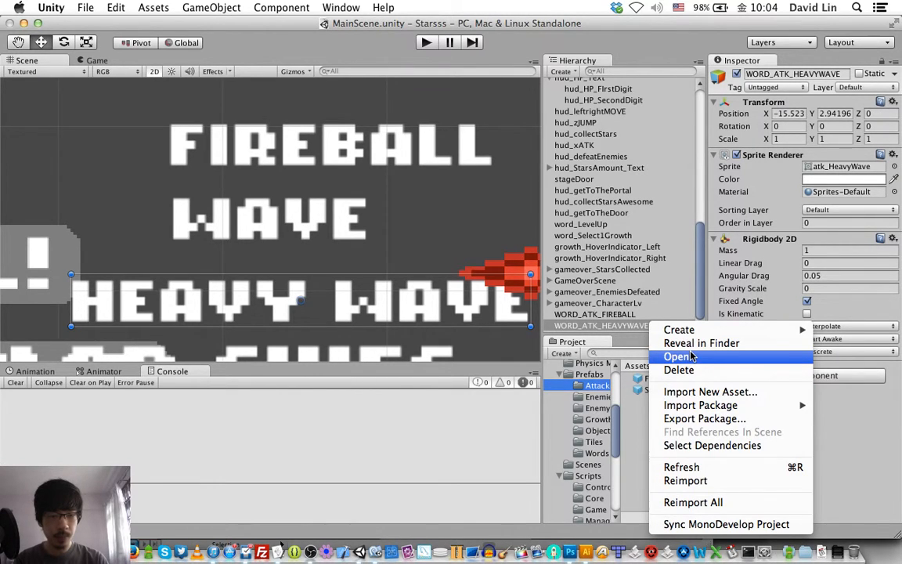
pyautogui.moveTo(675, 330)
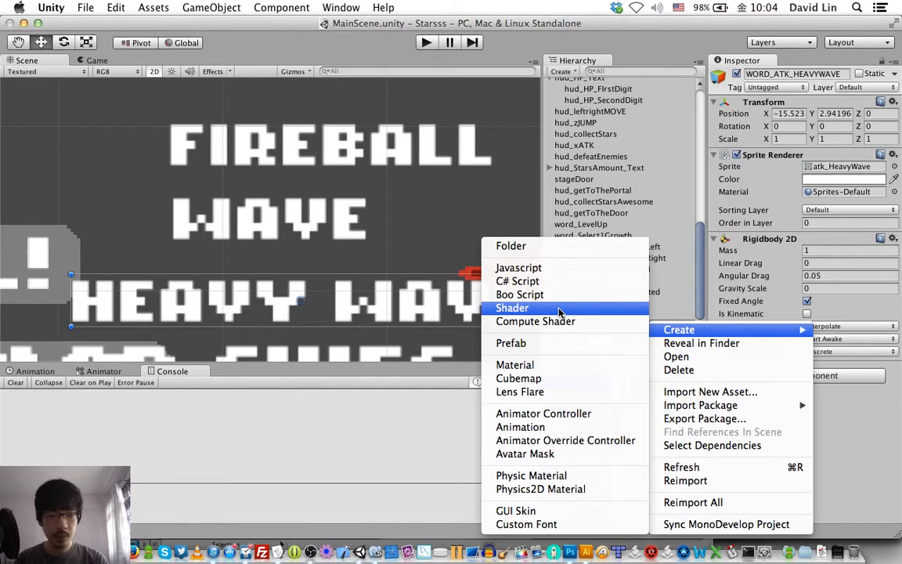
pyautogui.click(513, 343)
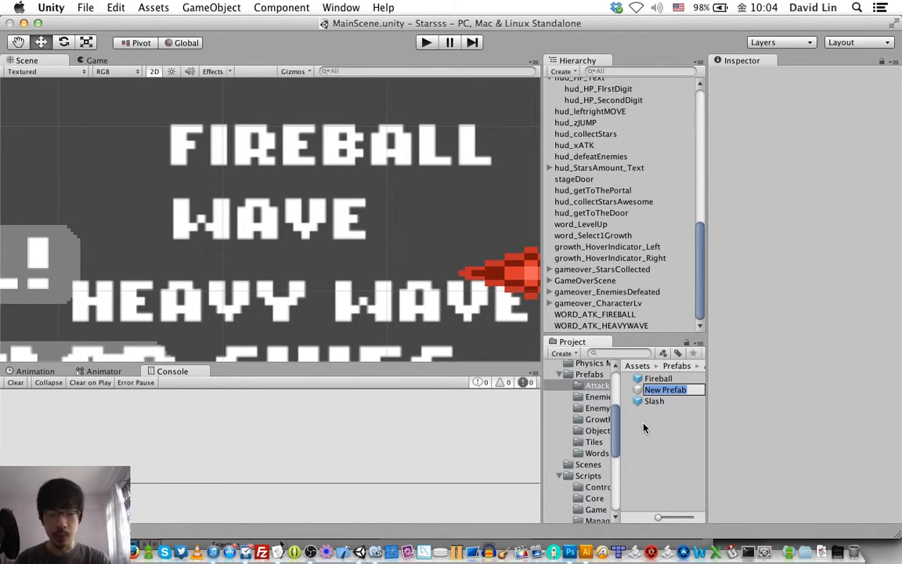
pyautogui.write('HeavyWave')
pyautogui.press('Return')
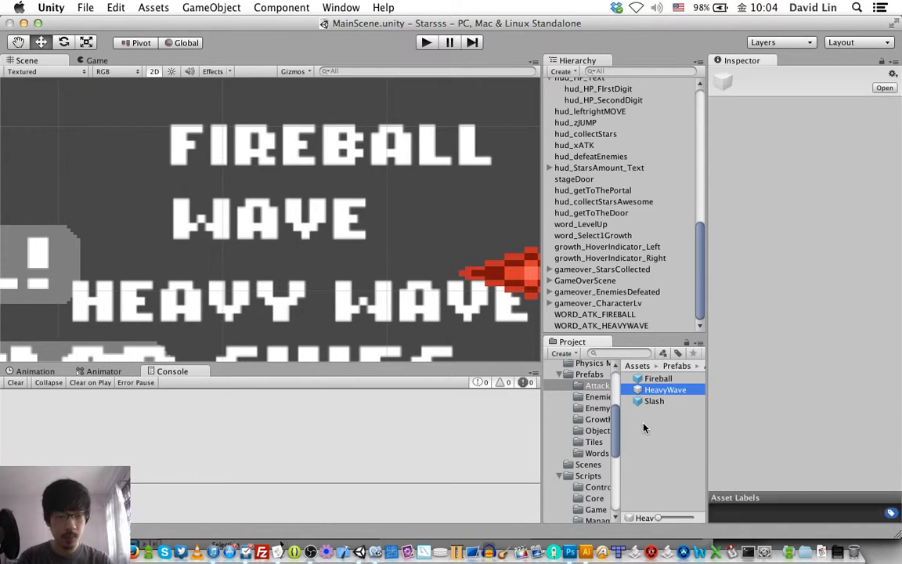
# - Place an instance of the Fireball prefab beside the word WAVE in the scene and change its sprite to heavyWave_0
pyautogui.click(658, 379)
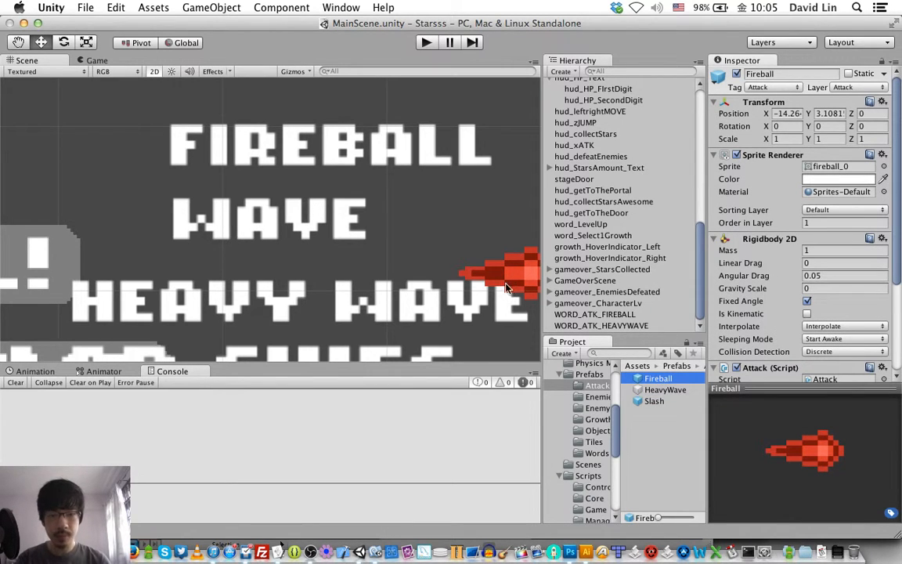
pyautogui.moveTo(637, 379); pyautogui.dragTo(443, 213)
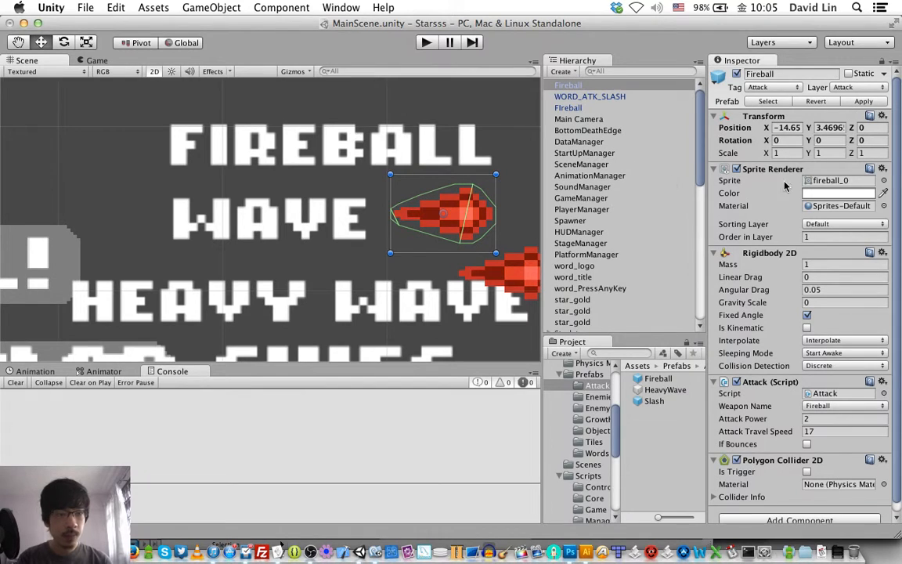
pyautogui.click(883, 180)
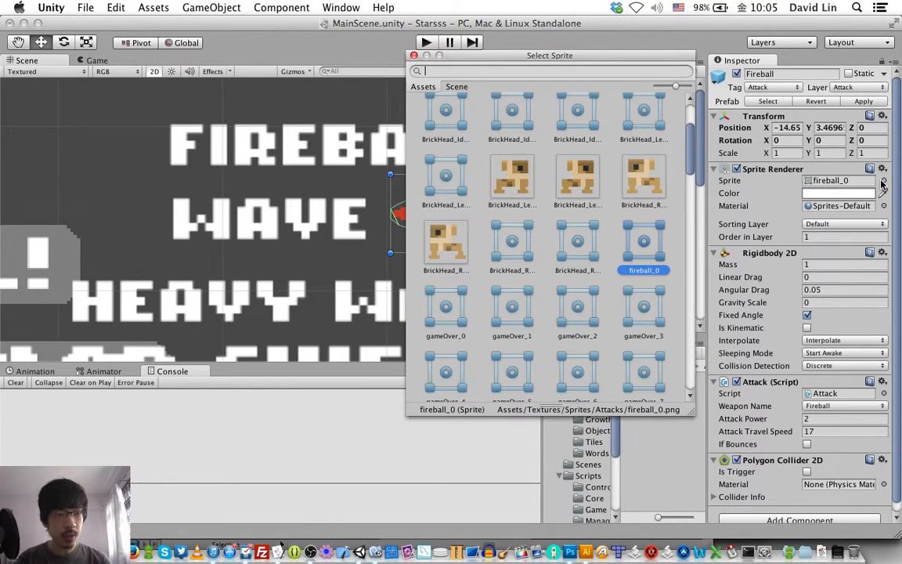
pyautogui.scroll(-4, 576, 235)
pyautogui.click(576, 196)
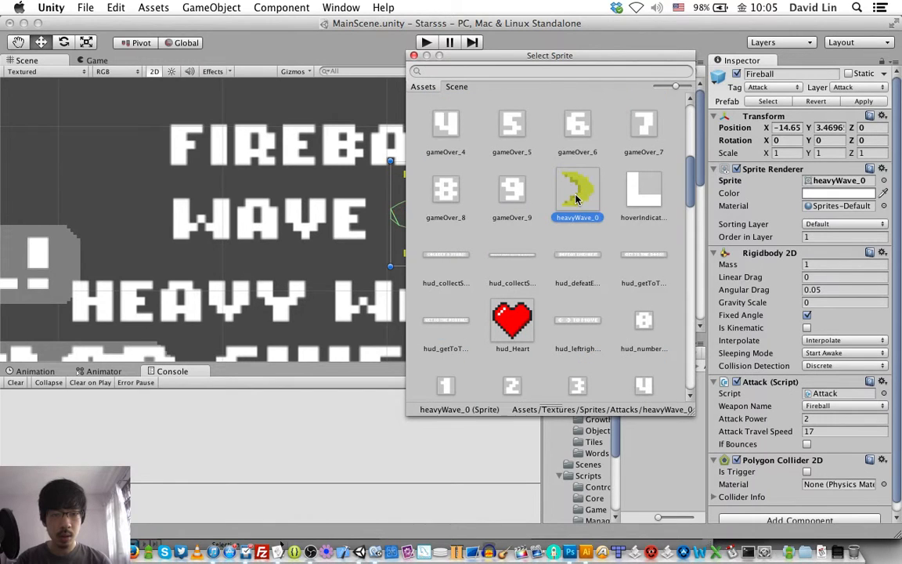
pyautogui.press('Return')
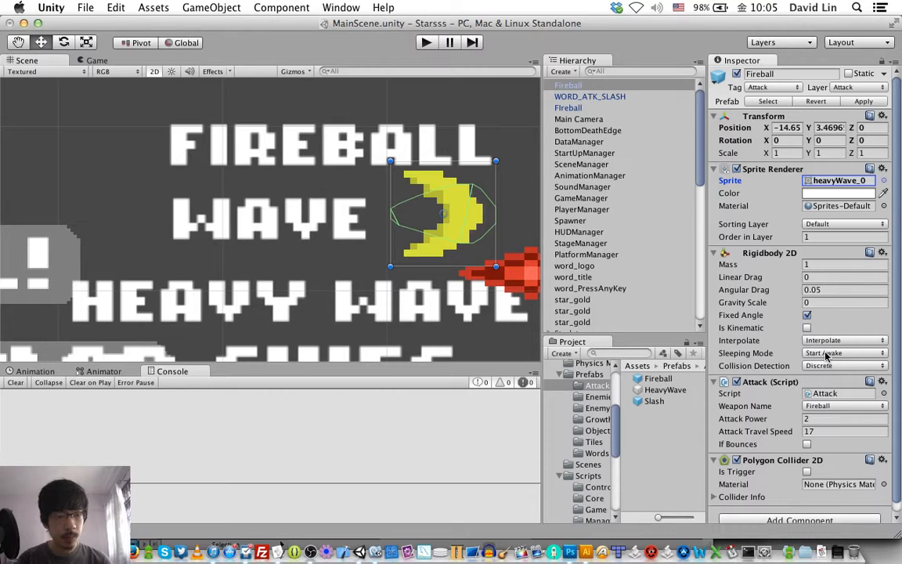
# - Set the new instance's Attack Travel Speed to 13 and its Attack Power to 3
pyautogui.click(815, 406)
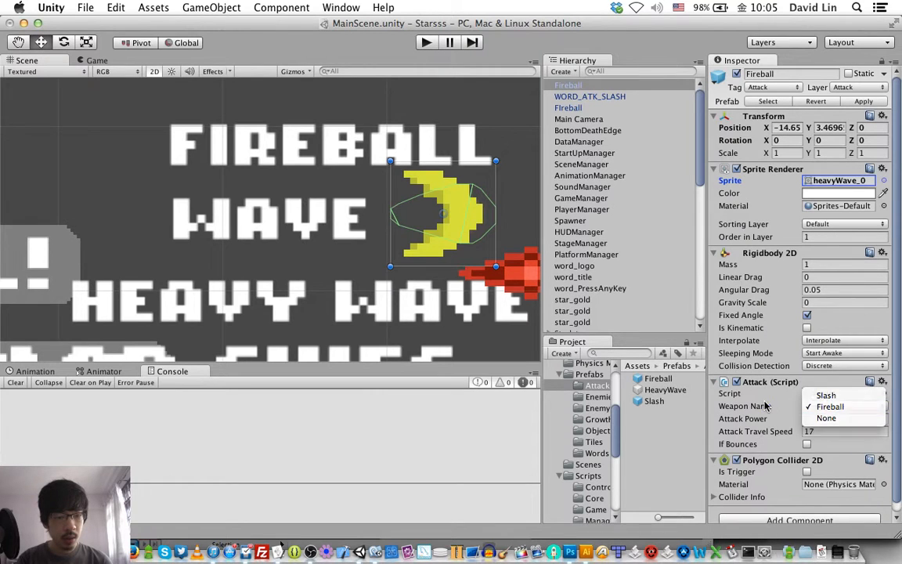
pyautogui.click(804, 408)
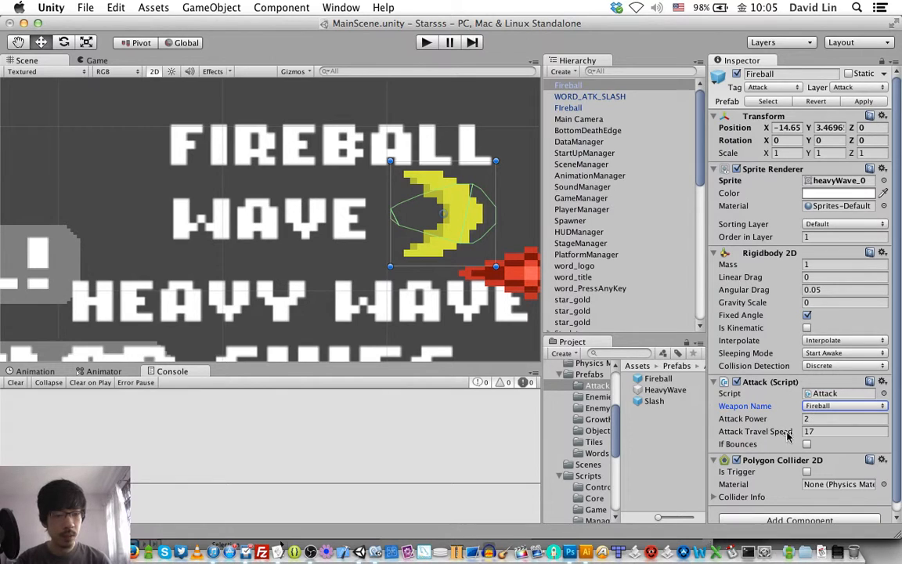
pyautogui.click(822, 431)
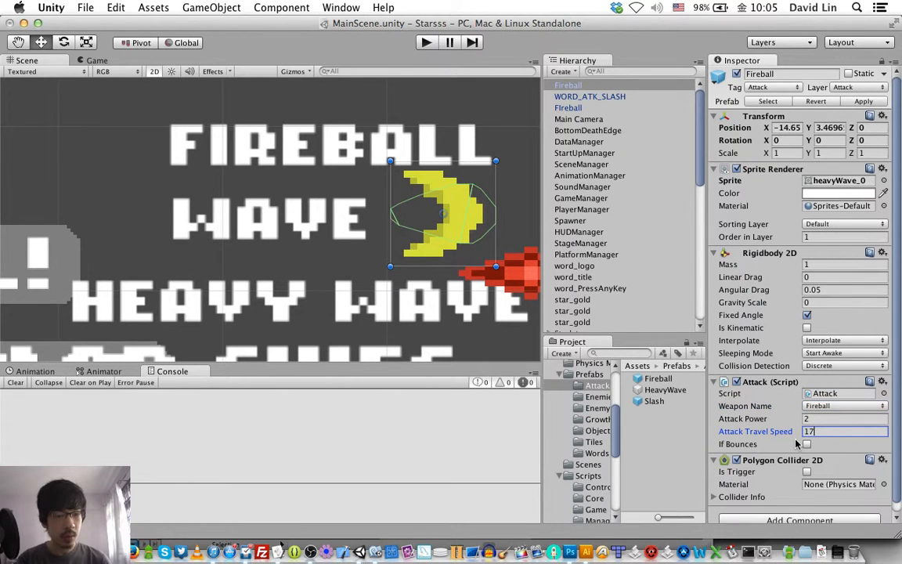
pyautogui.press('BackSpace')
pyautogui.write('3')
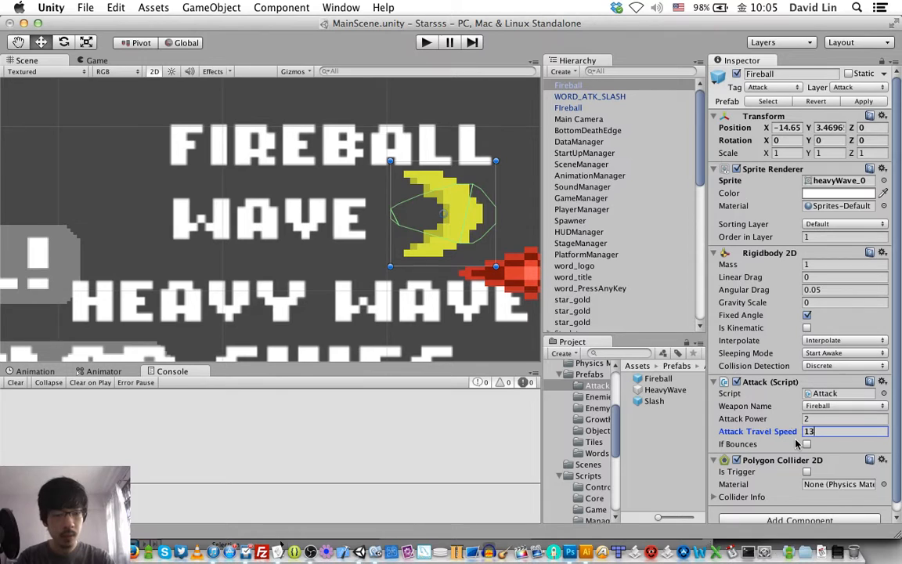
pyautogui.click(831, 420)
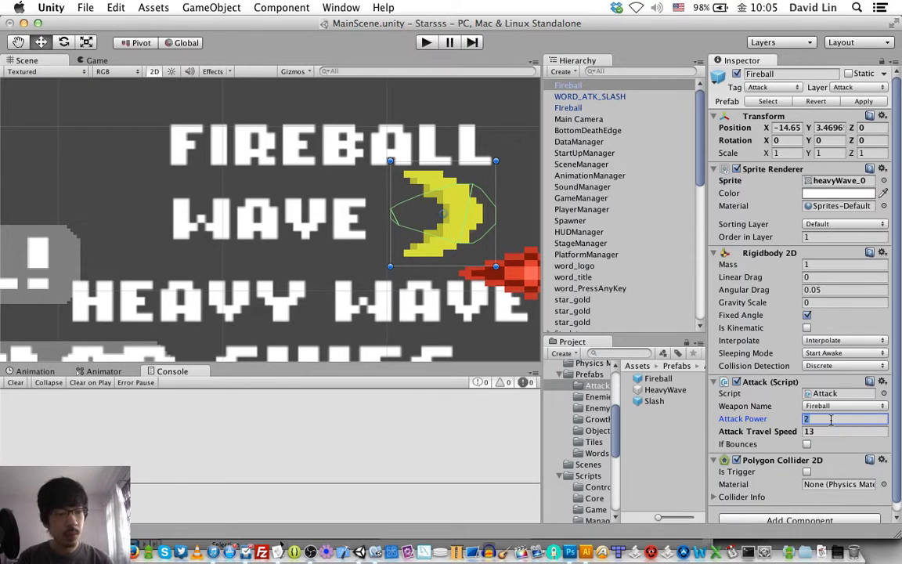
pyautogui.write('3')
pyautogui.press('Tab')
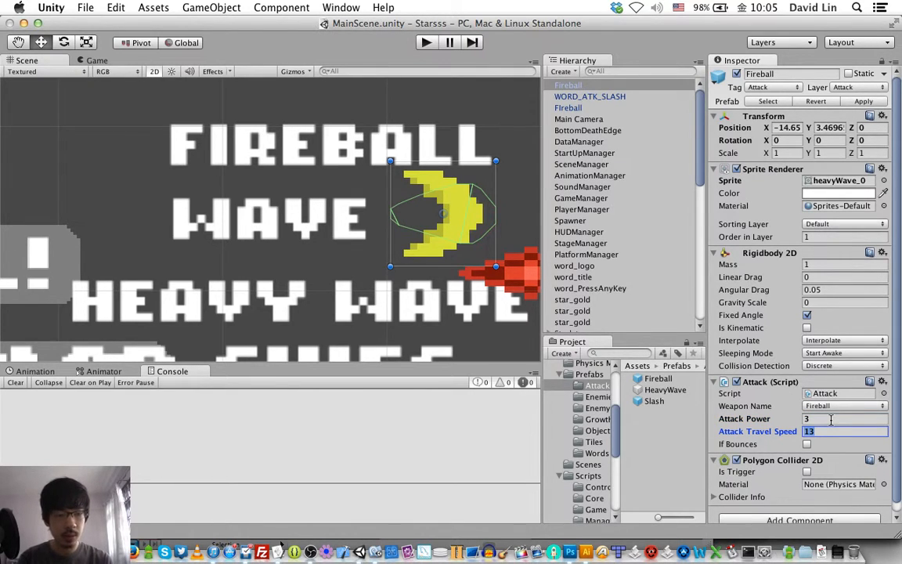
# - Switch to MonoDevelop, add HeavyWave = 2 to the StarWeapon enum in Star.cs, renumber None to 3, and save the script
pyautogui.press('super+Tab')
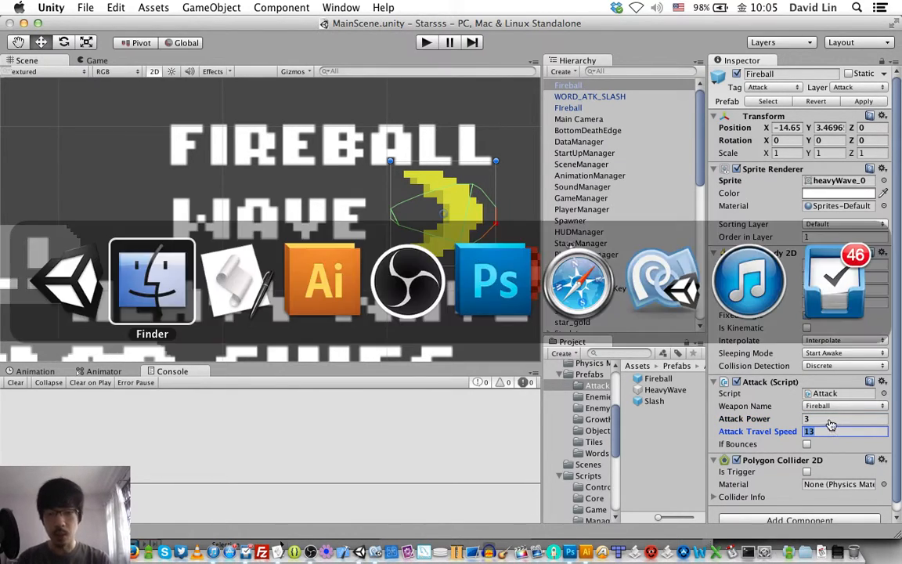
pyautogui.click(643, 259)
pyautogui.click(389, 211)
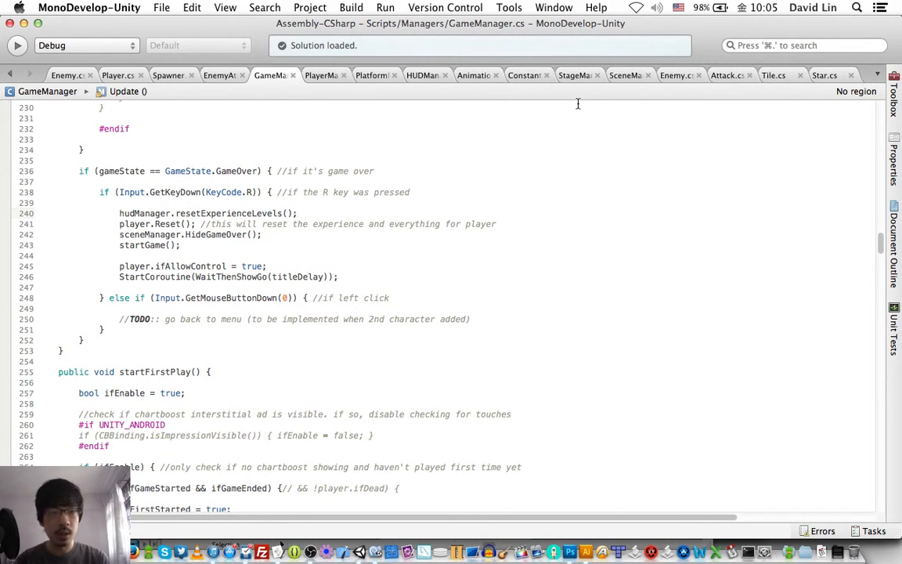
pyautogui.click(824, 75)
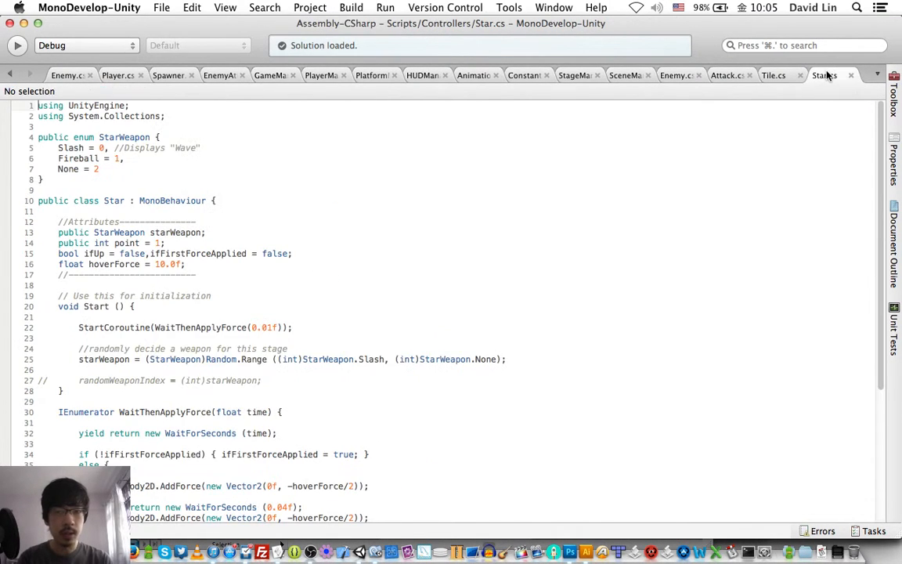
pyautogui.click(131, 158)
pyautogui.press('Return')
pyautogui.write('HeavyWave = 2,')
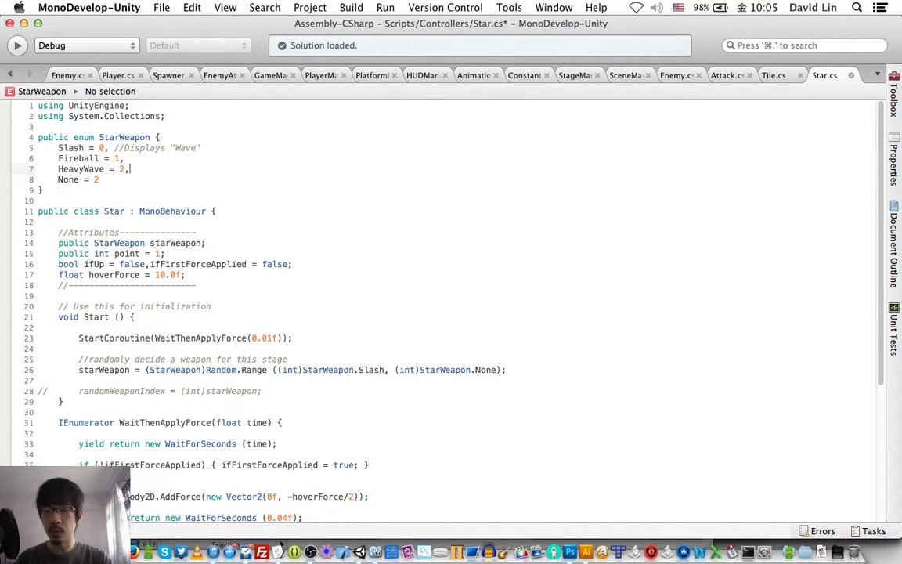
pyautogui.press('Down')
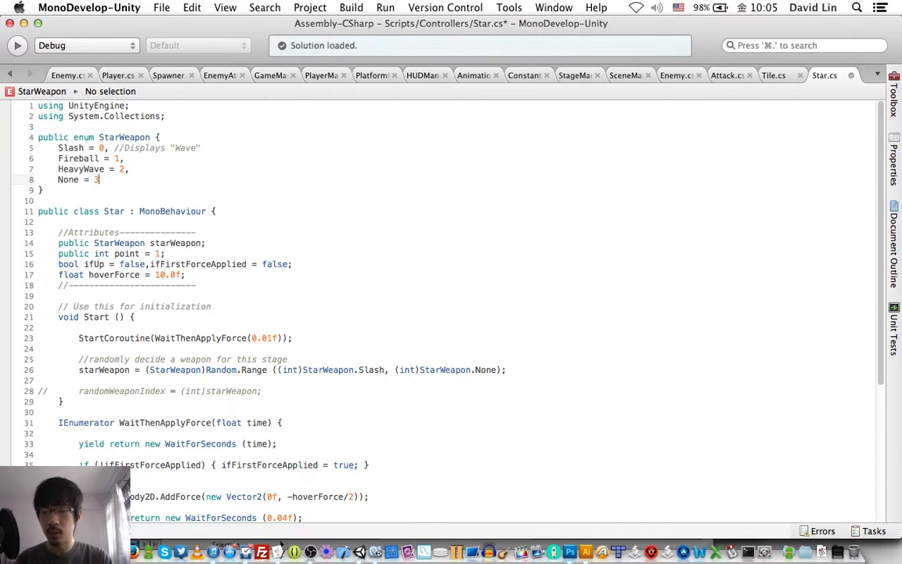
pyautogui.press('super+s')
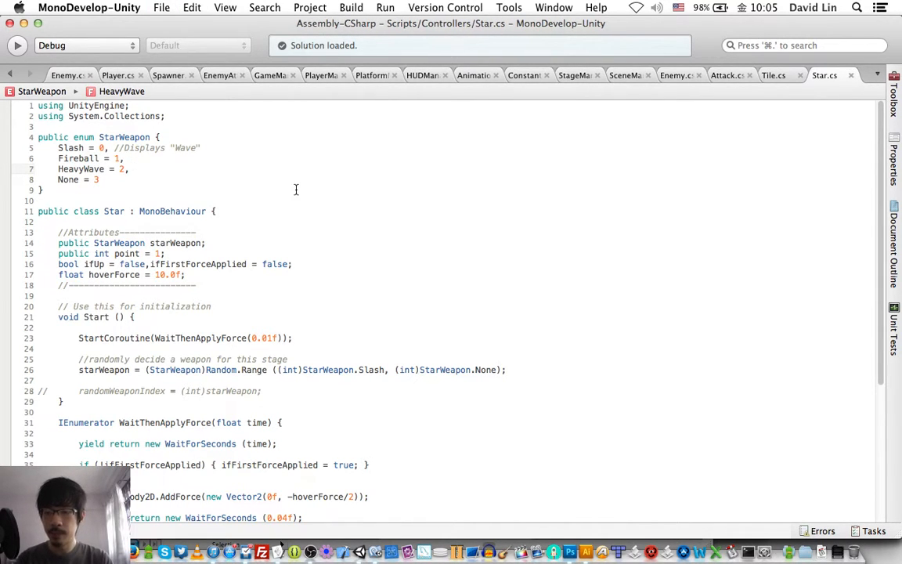
# - Switch back to Unity and set the yellow wave object's Weapon Name to HeavyWave
pyautogui.press('super+Tab')
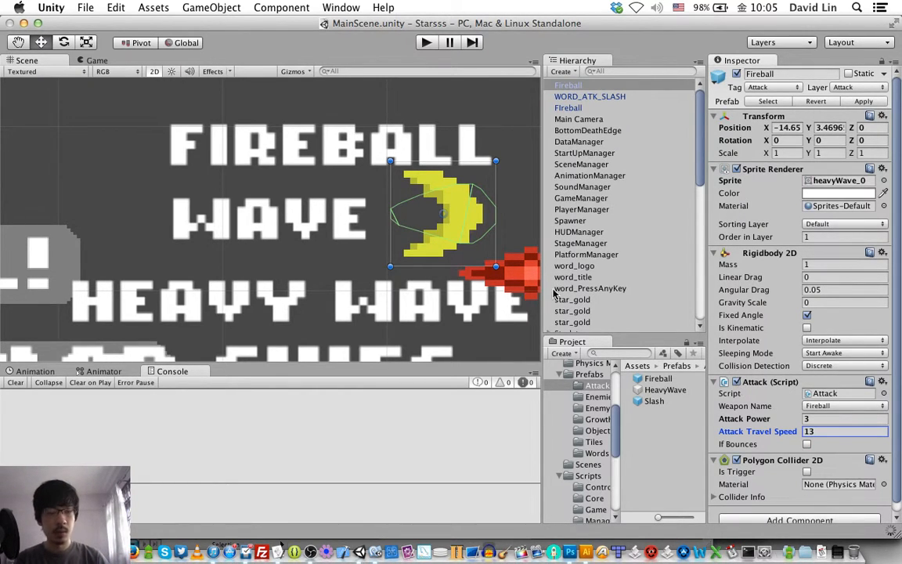
pyautogui.click(829, 407)
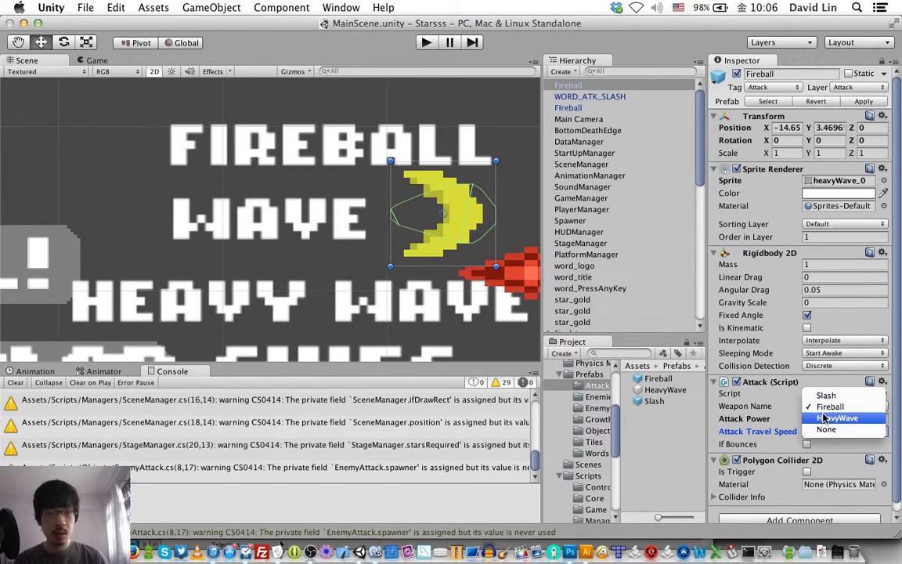
pyautogui.click(581, 108)
pyautogui.click(582, 85)
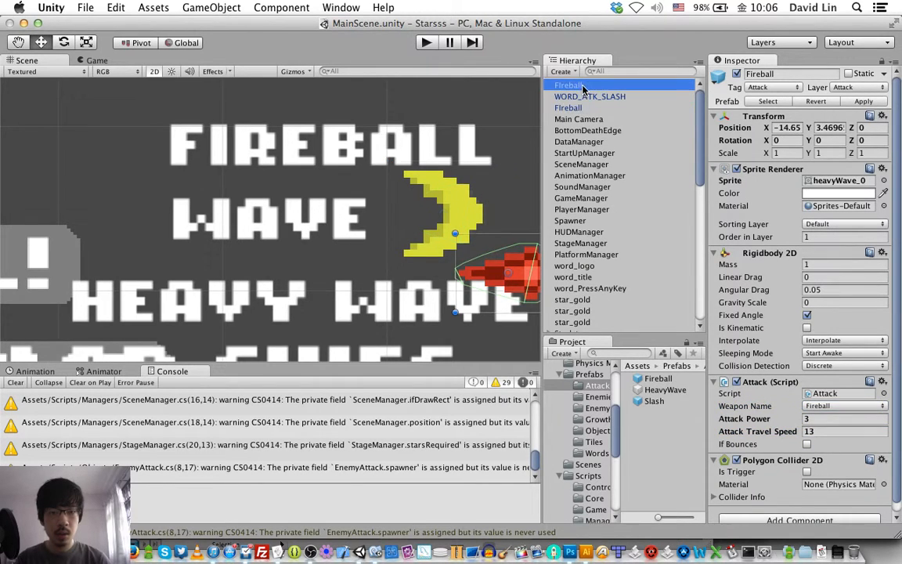
pyautogui.click(831, 407)
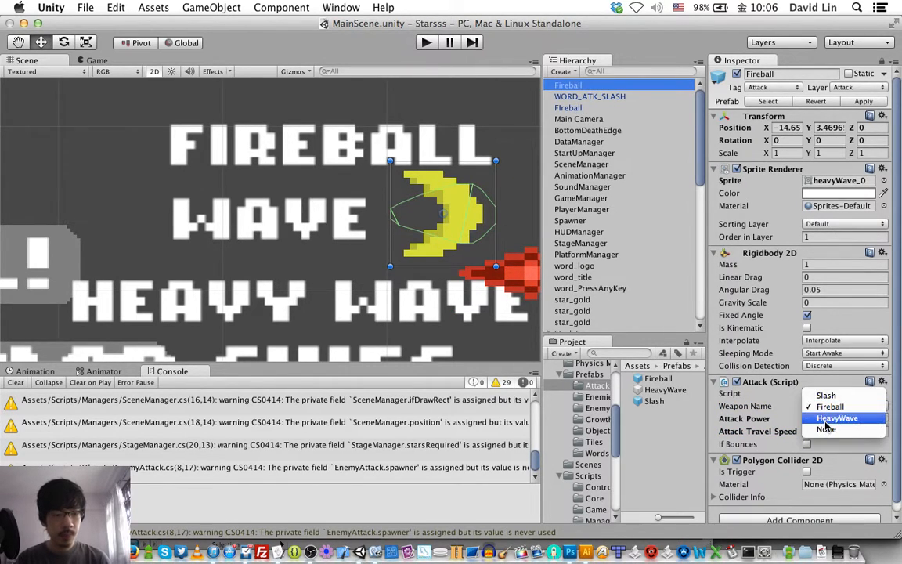
pyautogui.click(829, 420)
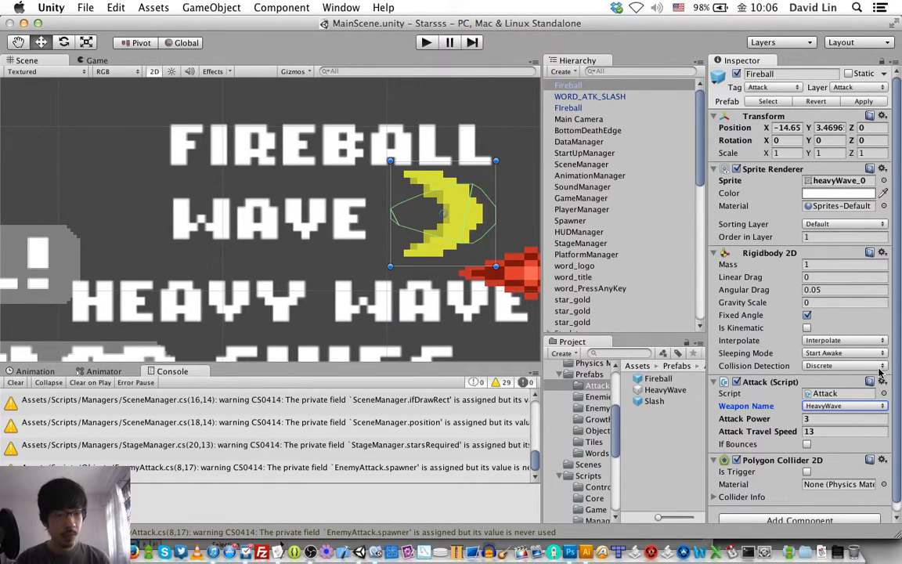
# - Rename the yellow wave object as HeavyWave and store it in the empty HeavyWave prefab
pyautogui.click(571, 86)
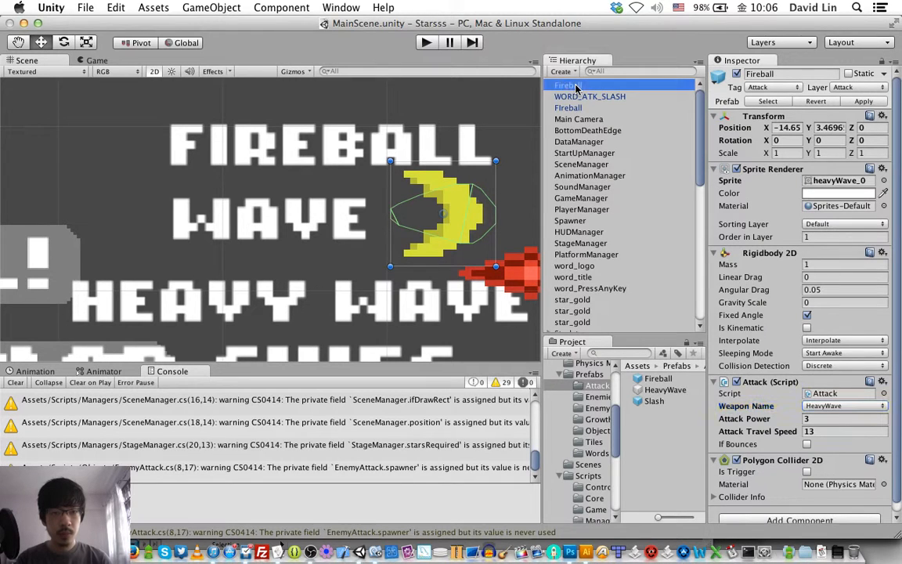
pyautogui.press('Return')
pyautogui.write('H')
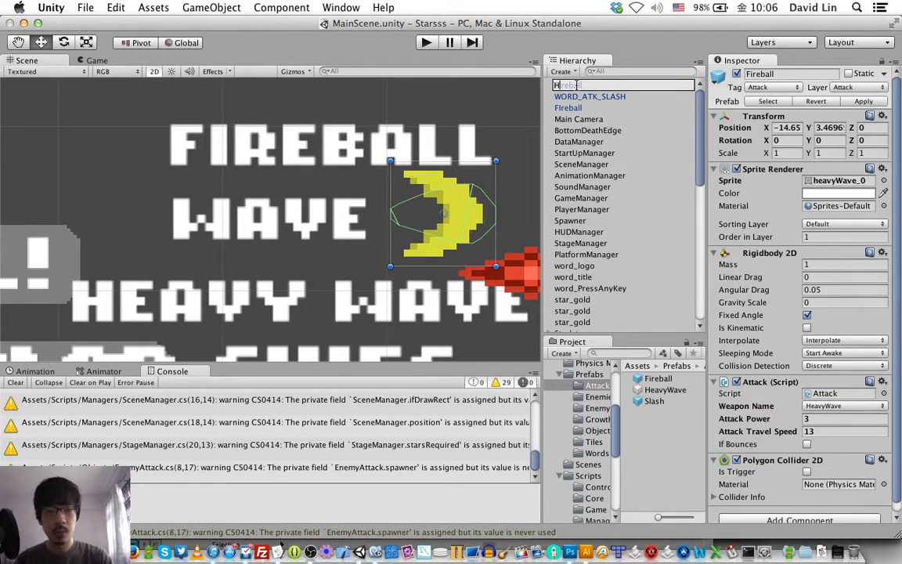
pyautogui.write('eavyWave')
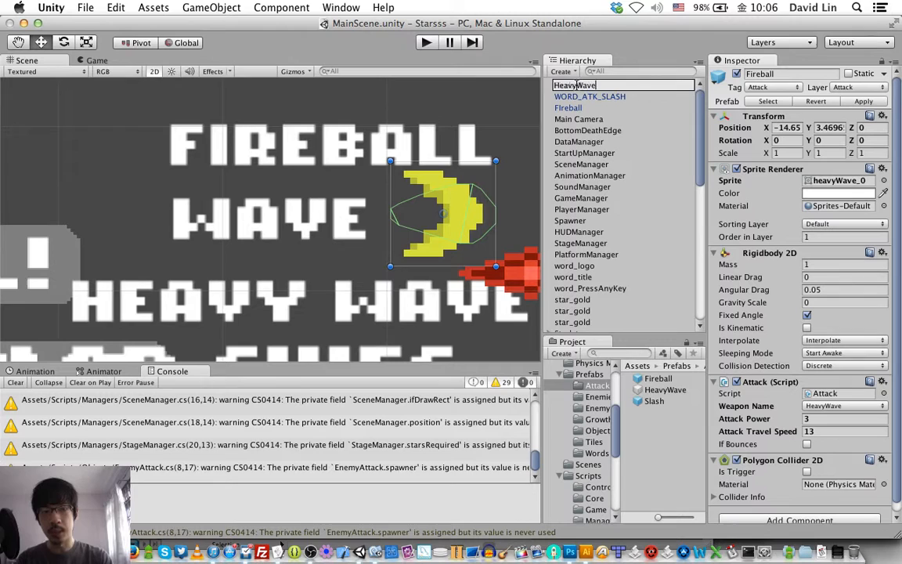
pyautogui.press('Return')
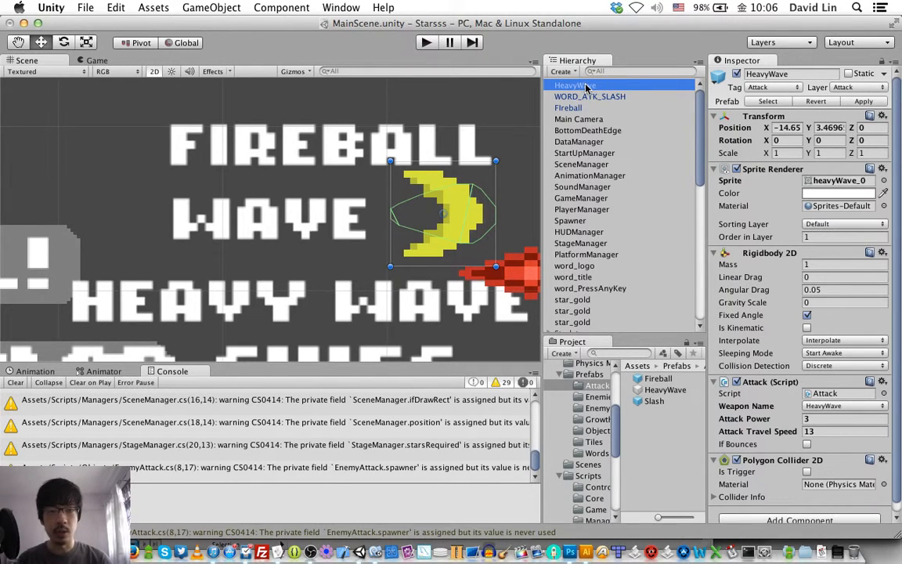
pyautogui.moveTo(584, 87); pyautogui.dragTo(655, 390)
pyautogui.click(655, 390)
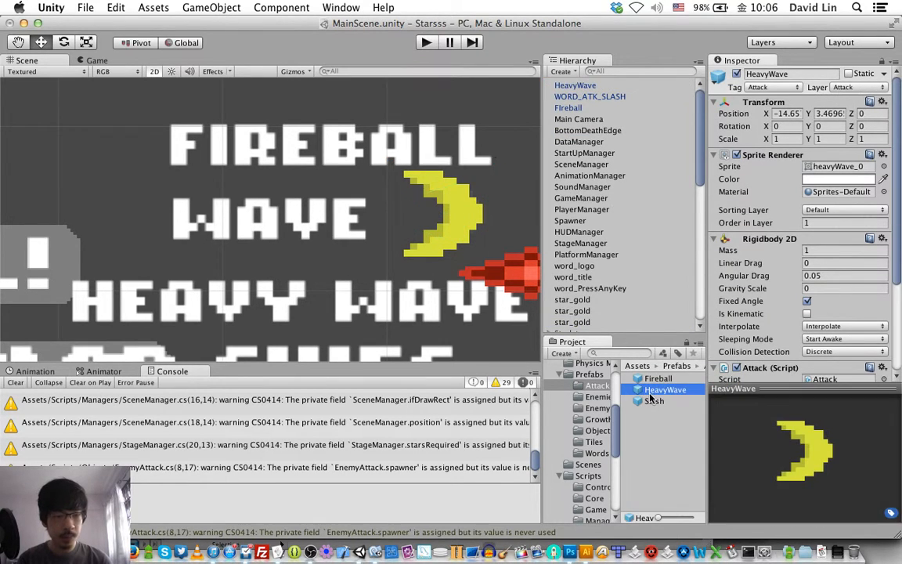
# - Check the HeavyWave prefab's Rigidbody 2D, Attack script and Polygon Collider 2D settings and save the scene
pyautogui.scroll(-1, 898, 276)
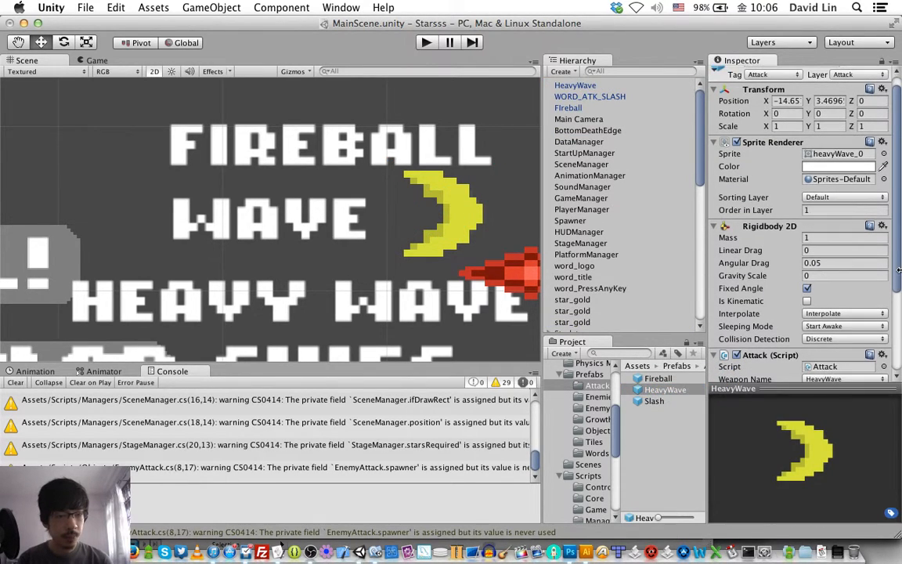
pyautogui.scroll(-2, 806, 254)
pyautogui.scroll(-3, 807, 258)
pyautogui.scroll(-2, 890, 314)
pyautogui.scroll(-3, 892, 320)
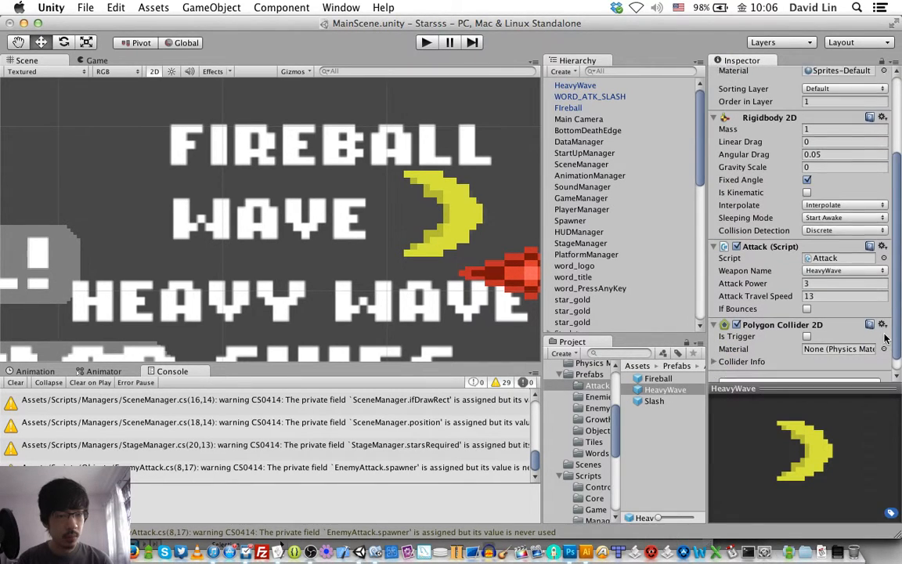
pyautogui.scroll(2, 896, 321)
pyautogui.scroll(4, 896, 322)
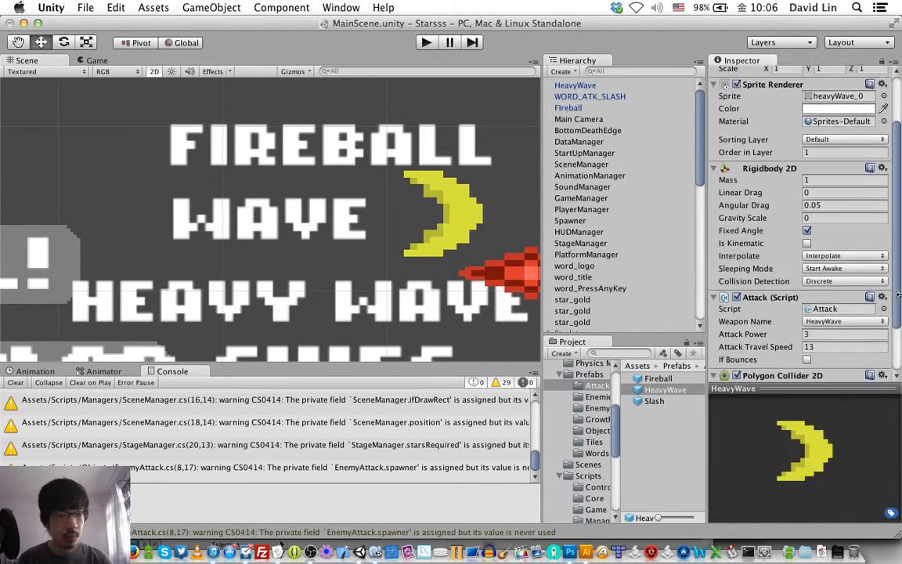
pyautogui.press('super+s')
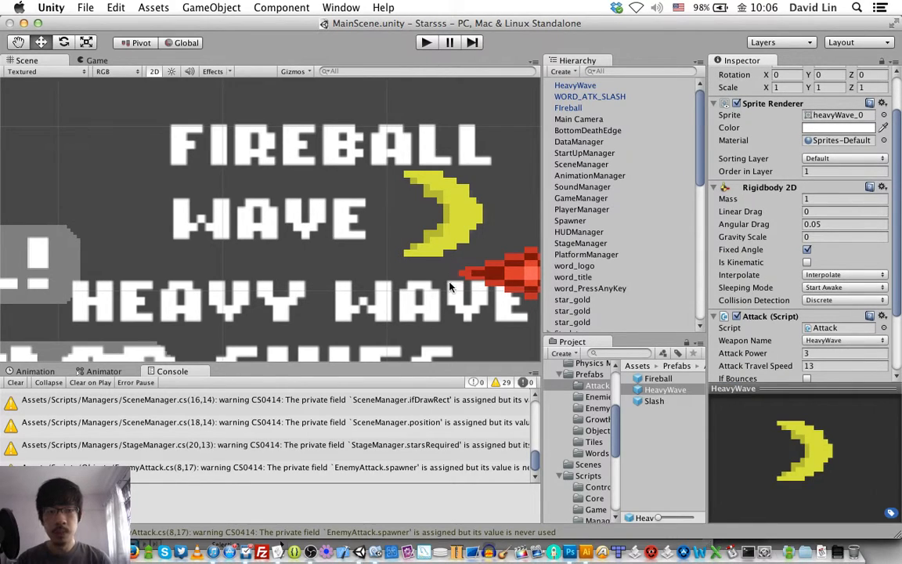
# - Switch to MonoDevelop and append 80 as a third value to the weaponDelays array in Constants.cs
pyautogui.press('super+Tab')
pyautogui.press('super+Tab')
pyautogui.press('super+Tab')
pyautogui.press('Tab')
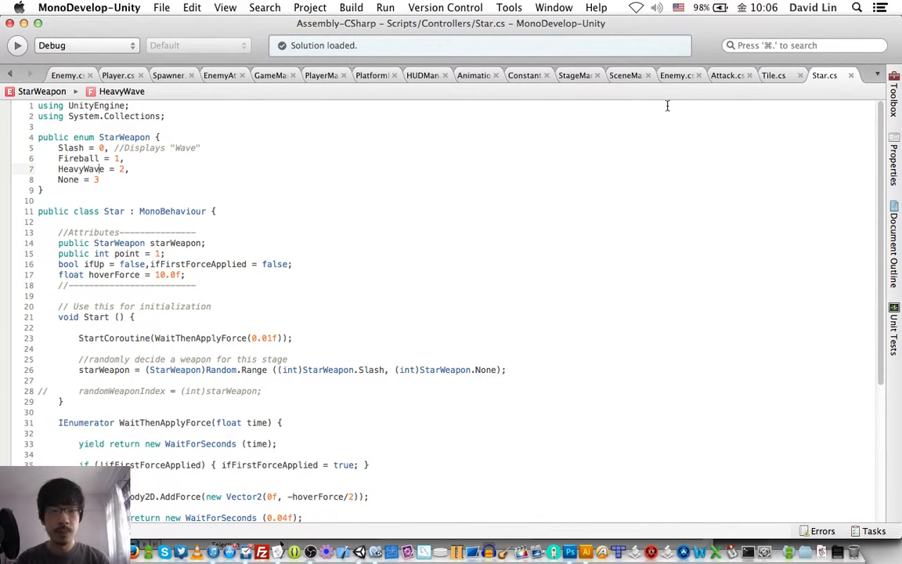
pyautogui.click(528, 78)
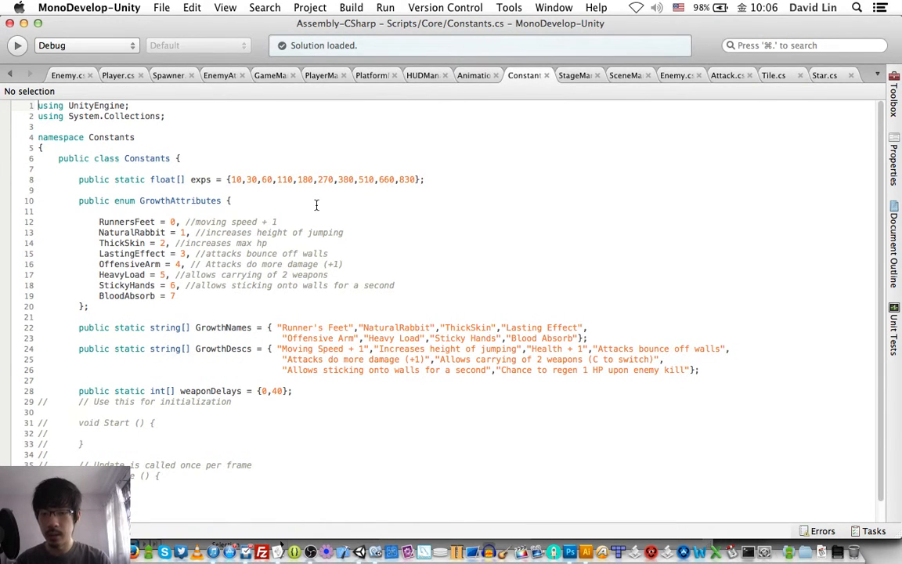
pyautogui.click(282, 391)
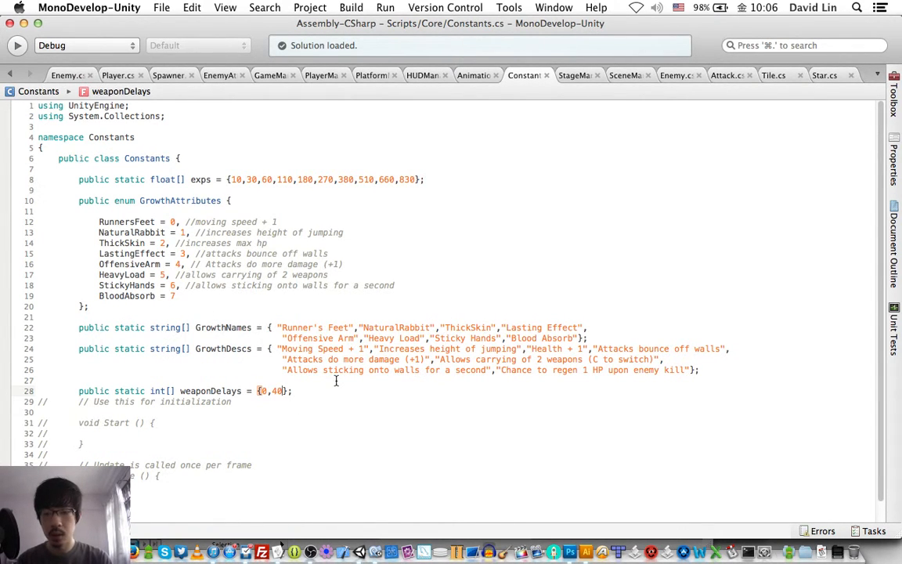
pyautogui.write(',')
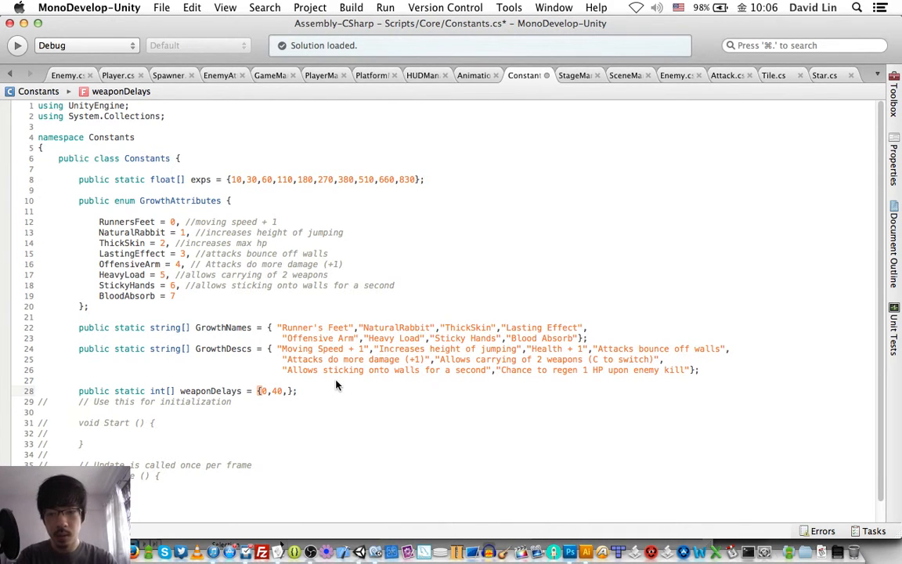
pyautogui.write('80')
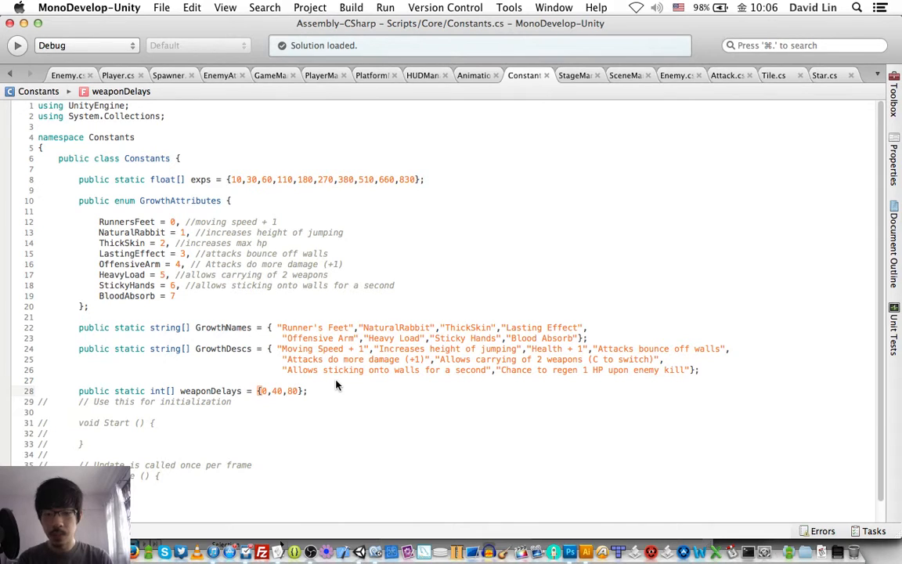
# - Change the third weaponDelays value to 70 and save Constants.cs
pyautogui.press('Left')
pyautogui.press('BackSpace')
pyautogui.write('7')
pyautogui.press('super+s')
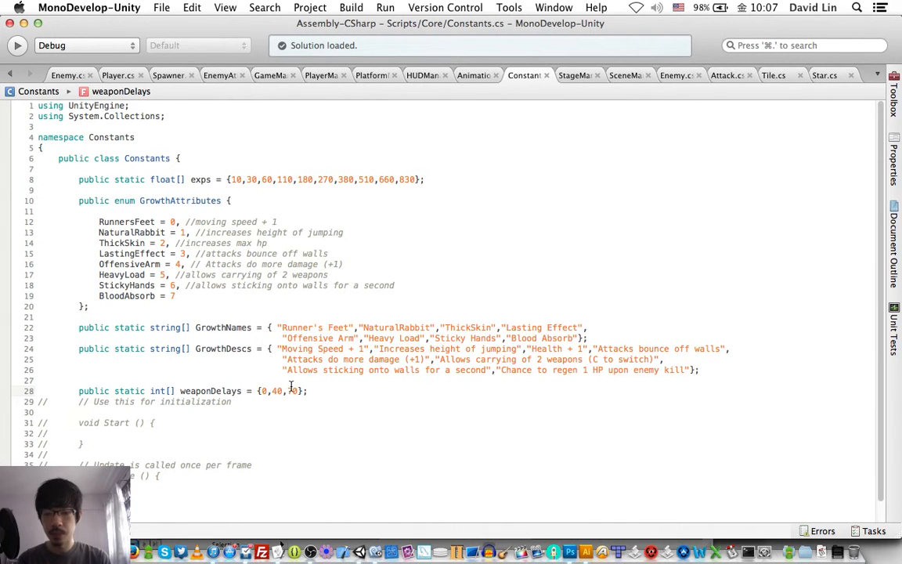
# - Switch back to Unity and assign the HeavyWave prefab to Element 2 of Starlet's Attacks array
pyautogui.press('super+Tab')
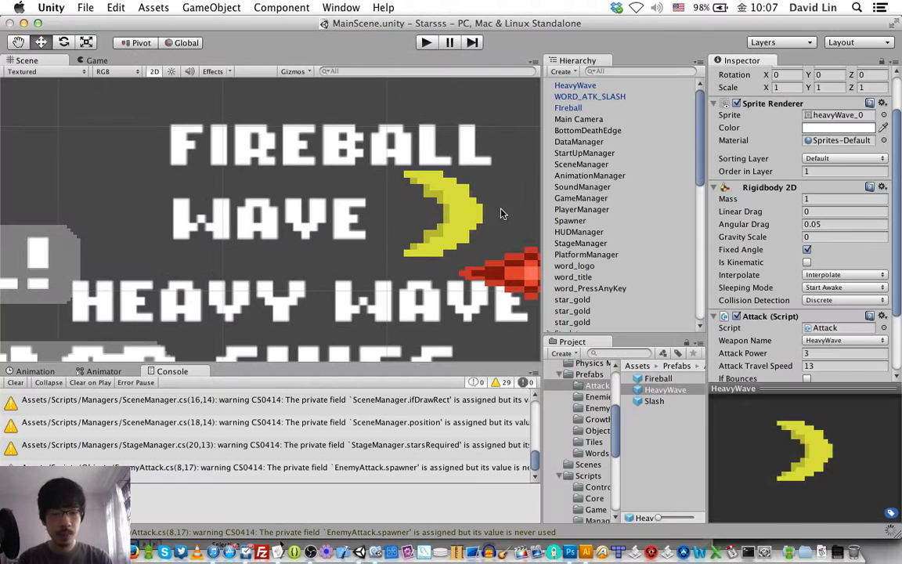
pyautogui.click(647, 380)
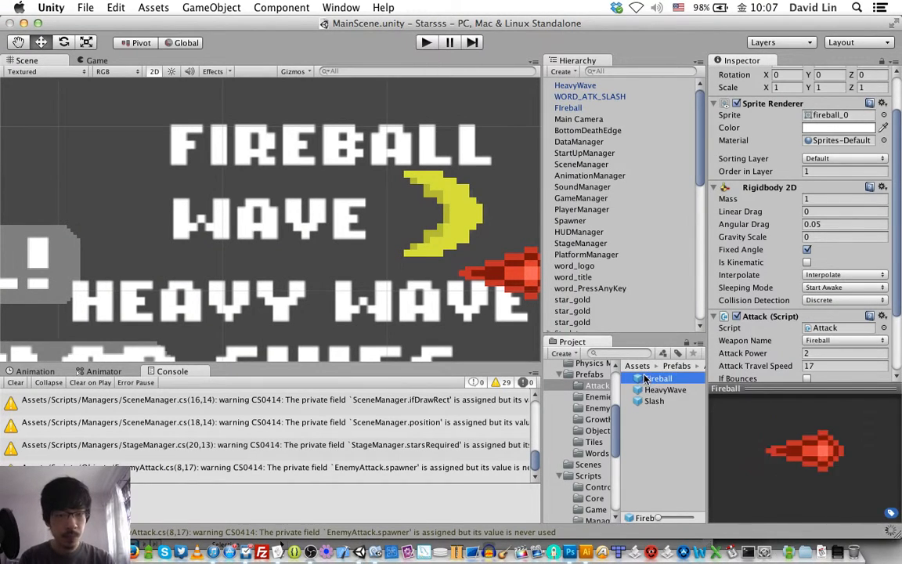
pyautogui.scroll(-5, 616, 235)
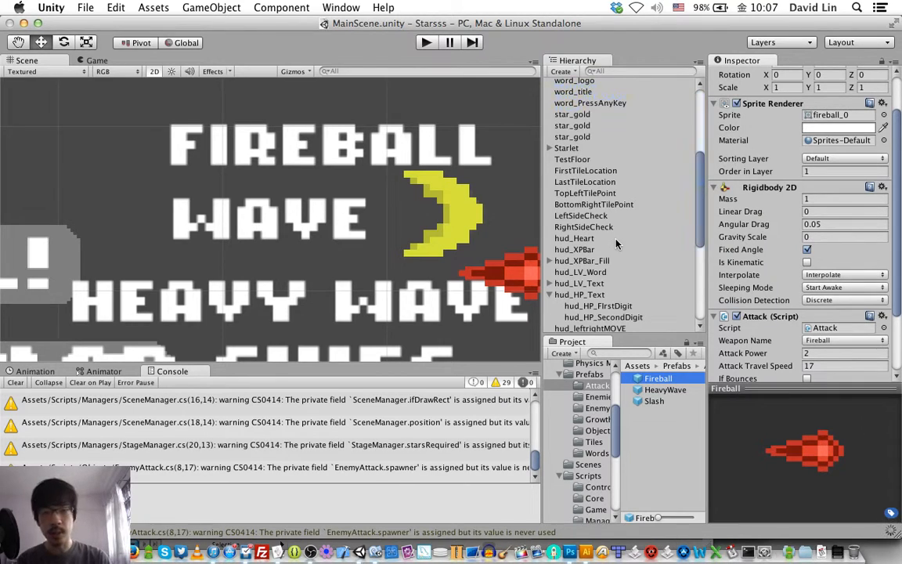
pyautogui.click(567, 148)
pyautogui.scroll(-10, 757, 317)
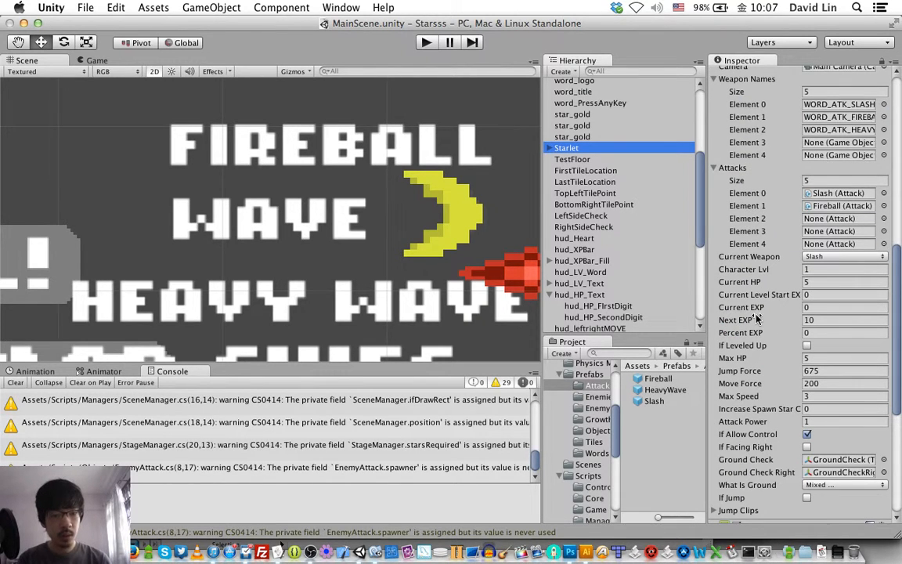
pyautogui.moveTo(666, 391); pyautogui.dragTo(830, 219)
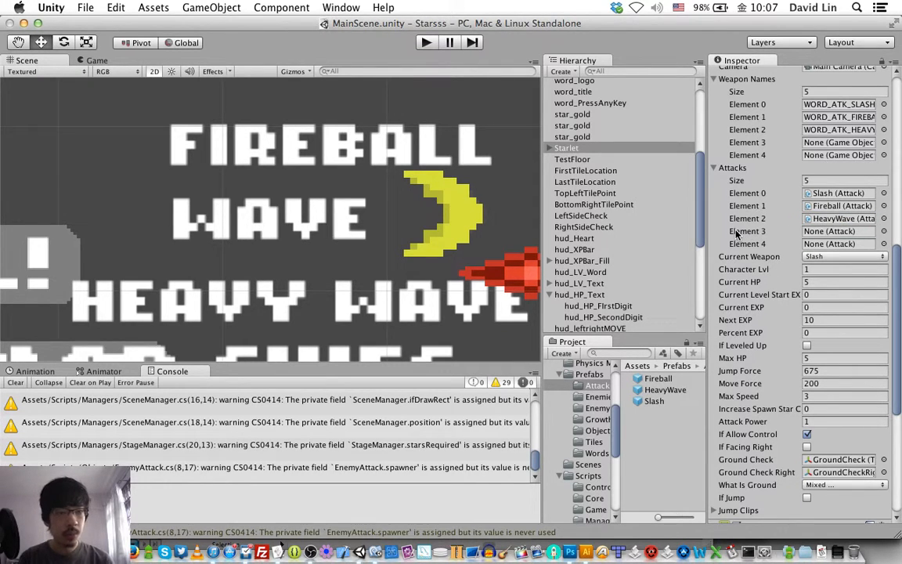
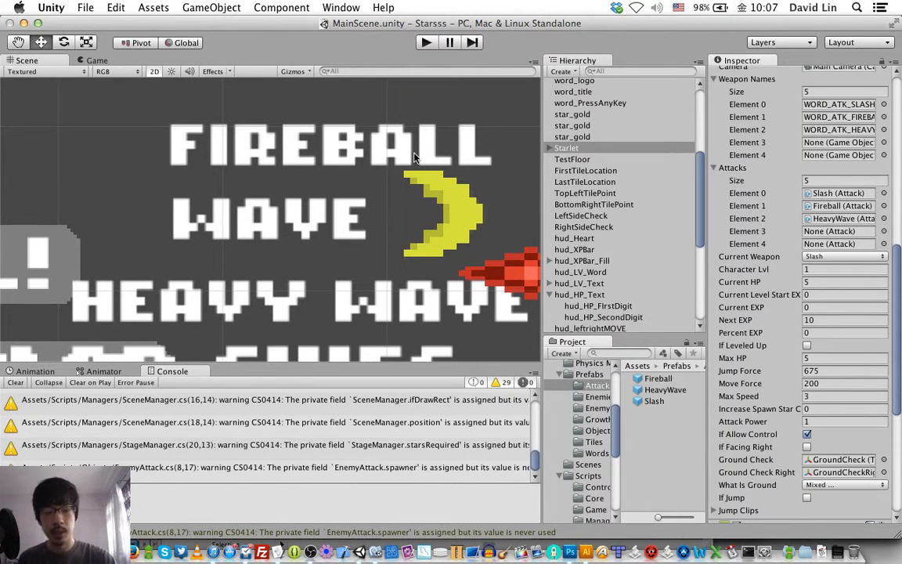
# - Play-test the game by moving, jumping, collecting the star and trying its attack, and stop play mode
pyautogui.press('super+p')
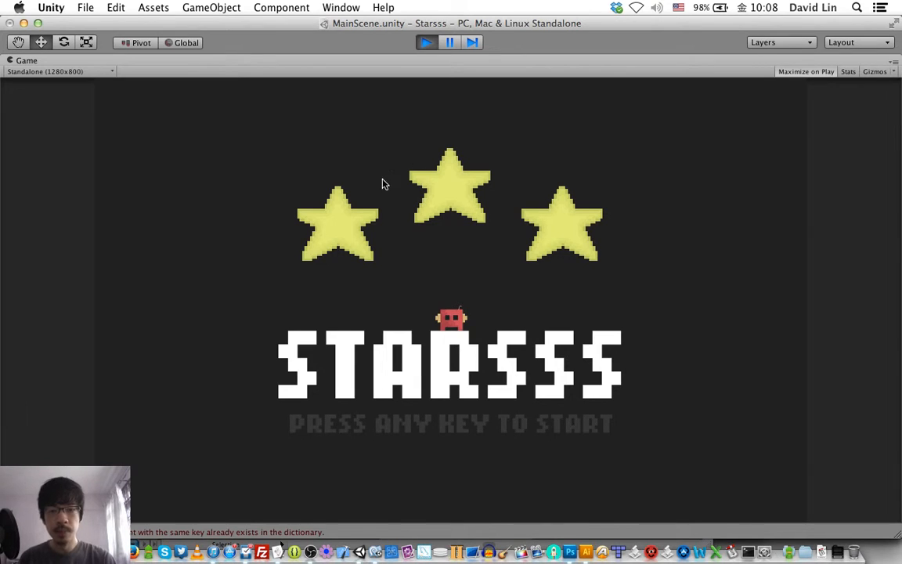
pyautogui.press('space')
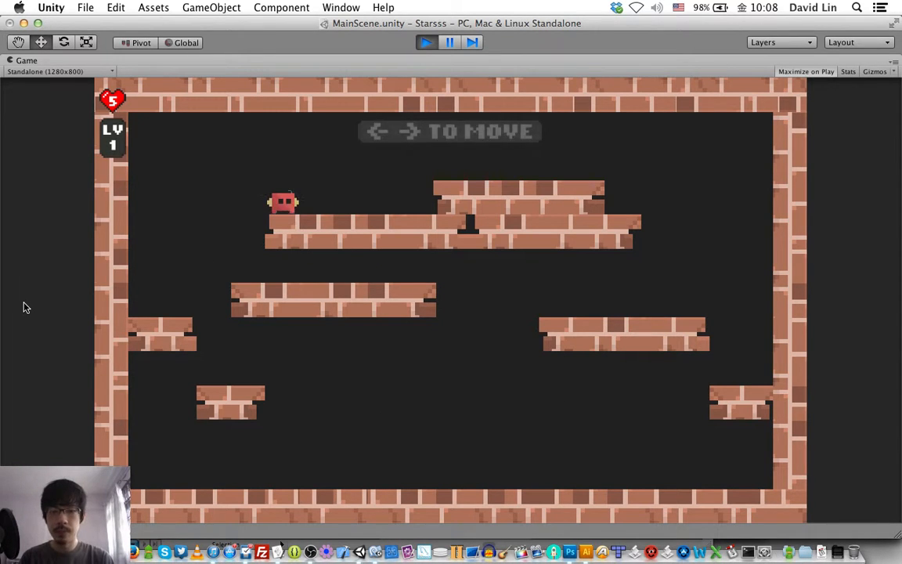
pyautogui.press('Right')
pyautogui.press('space')
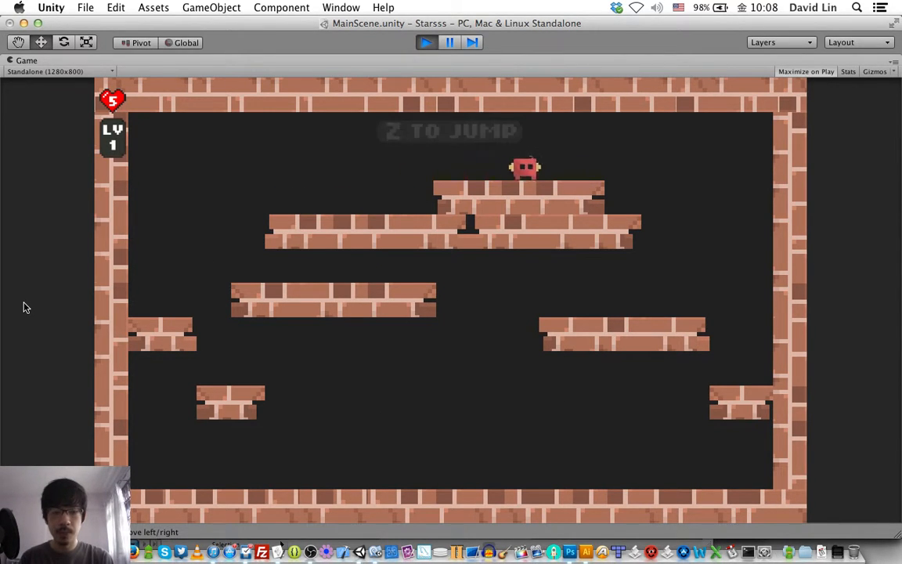
pyautogui.press('Left')
pyautogui.press('Right')
pyautogui.press('z')
pyautogui.press('Left')
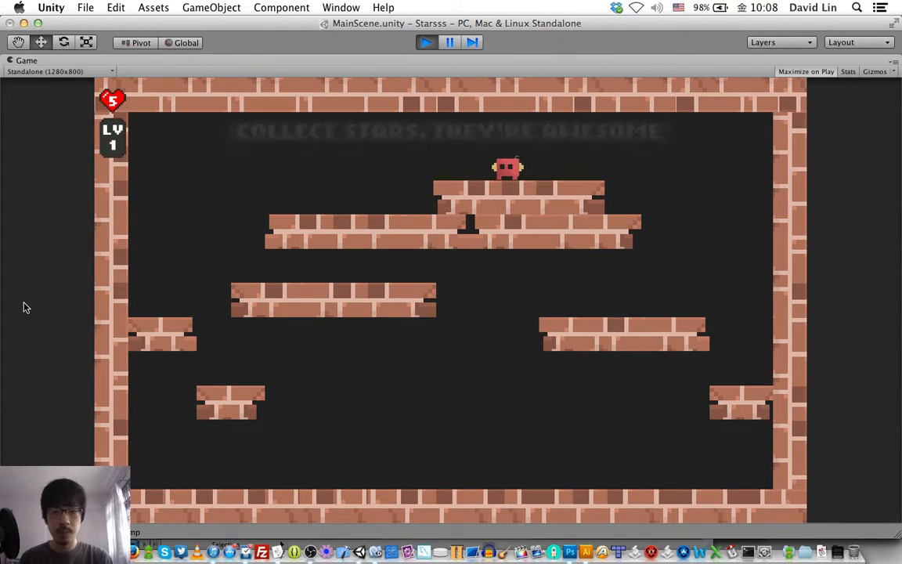
pyautogui.press('Right')
pyautogui.press('Right')
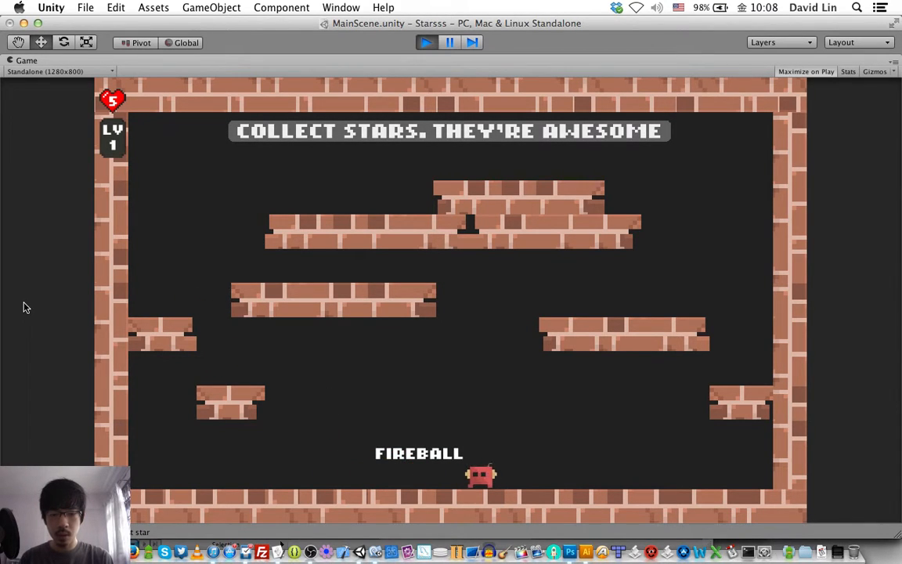
pyautogui.press('Left')
pyautogui.press('x')
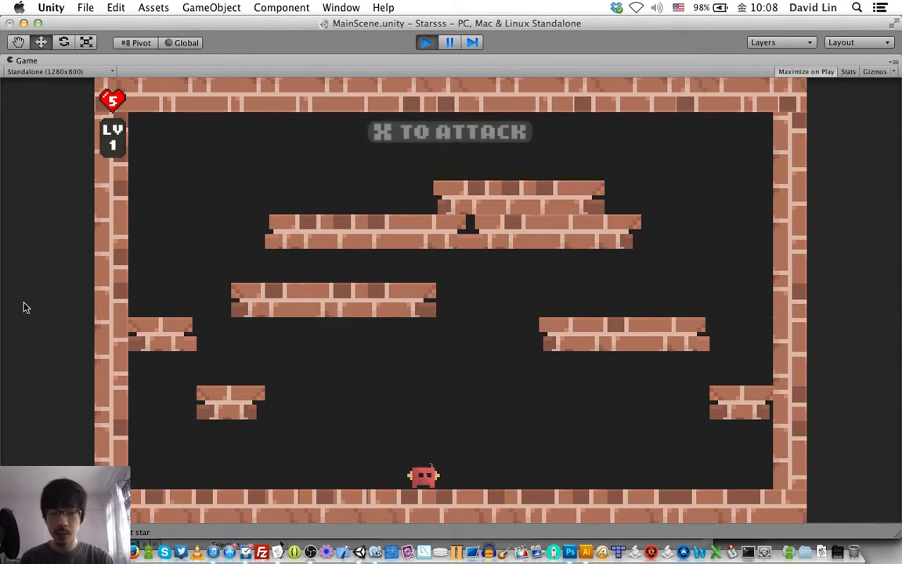
pyautogui.press('super+p')
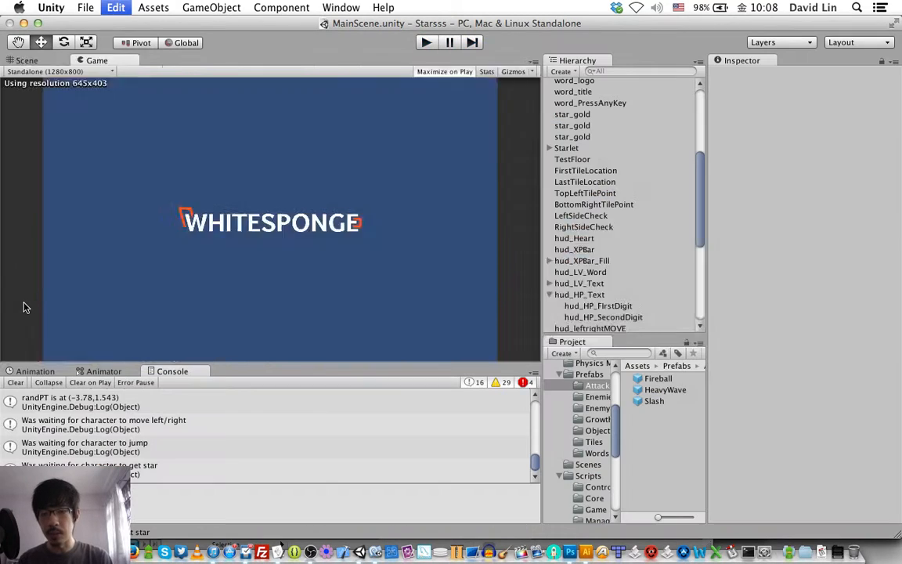
pyautogui.press('super+Tab')
pyautogui.press('super+Tab')
pyautogui.press('super+Tab')
pyautogui.press('super+Tab')
pyautogui.press('super+Tab')
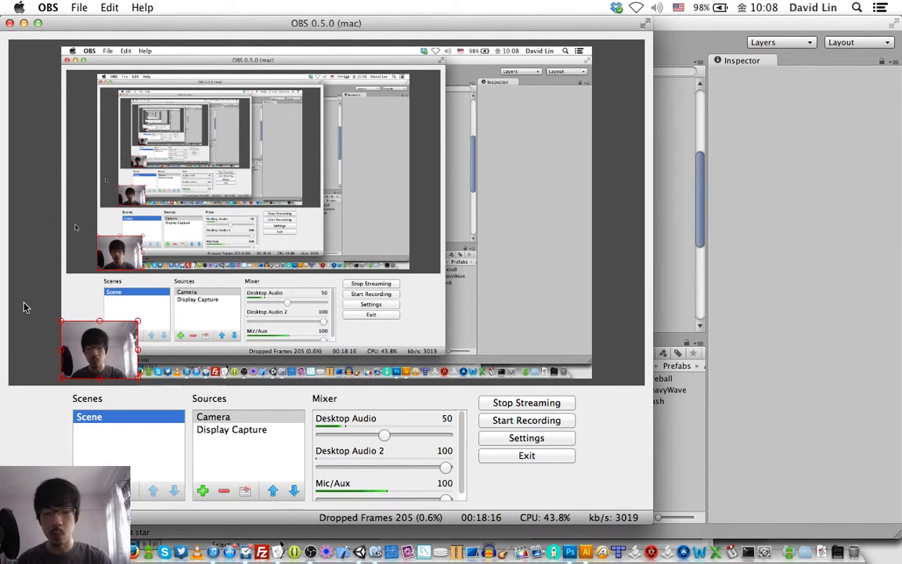
pyautogui.press('super+Tab')
# - Run the game again, complete the move and jump prompts, and walk the character towards the star
pyautogui.press('super+p')
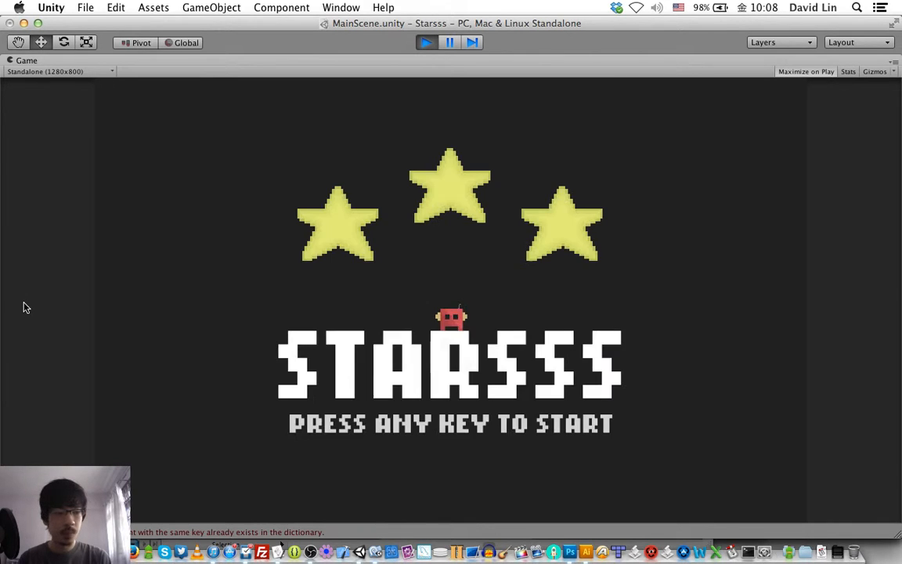
pyautogui.press('space')
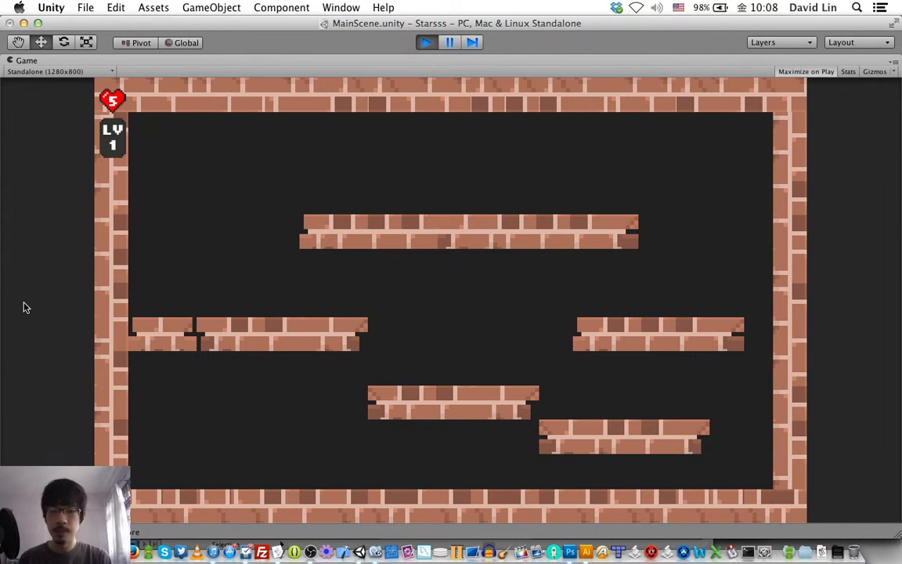
pyautogui.press('Right')
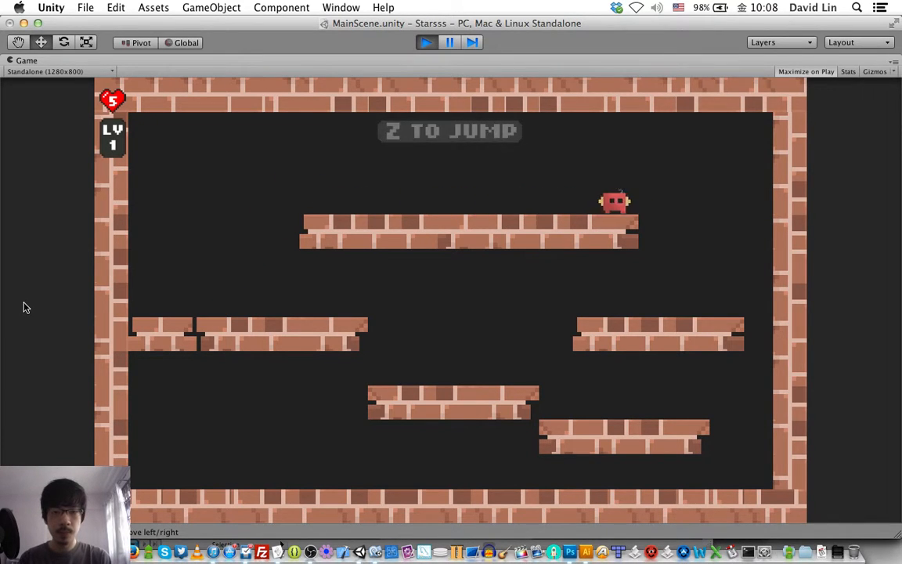
pyautogui.press('Left')
pyautogui.press('Right')
pyautogui.press('z')
pyautogui.press('Left')
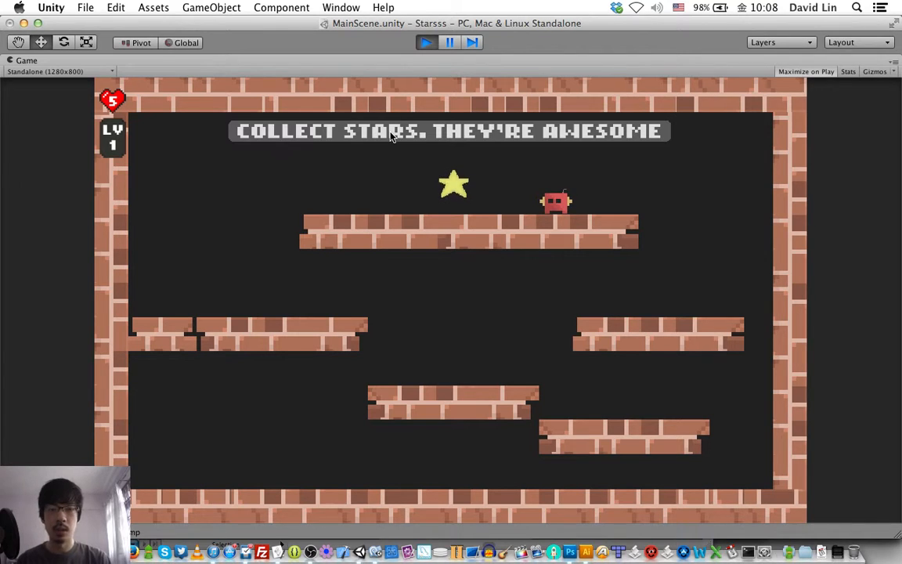
pyautogui.press('Left')
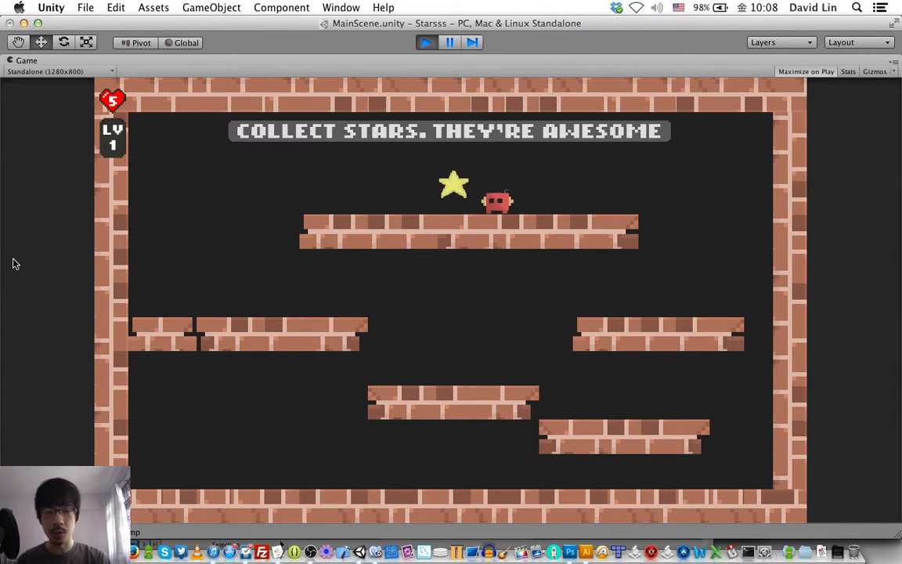
# - Collect the star, fire its attack in both directions while standing and jumping, and stop play mode
pyautogui.press('Right')
pyautogui.press('x')
pyautogui.press('x')
pyautogui.press('Left')
pyautogui.press('x')
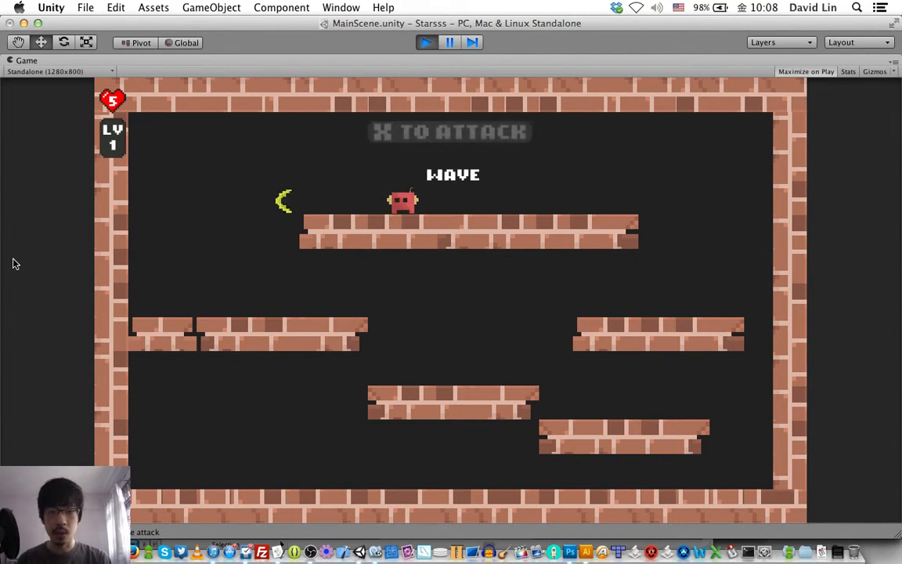
pyautogui.press('x')
pyautogui.press('Right')
pyautogui.press('z')
pyautogui.press('x')
pyautogui.press('x')
pyautogui.press('Left')
pyautogui.press('z')
pyautogui.press('x')
pyautogui.press('x')
pyautogui.press('Right')
pyautogui.press('super+p')
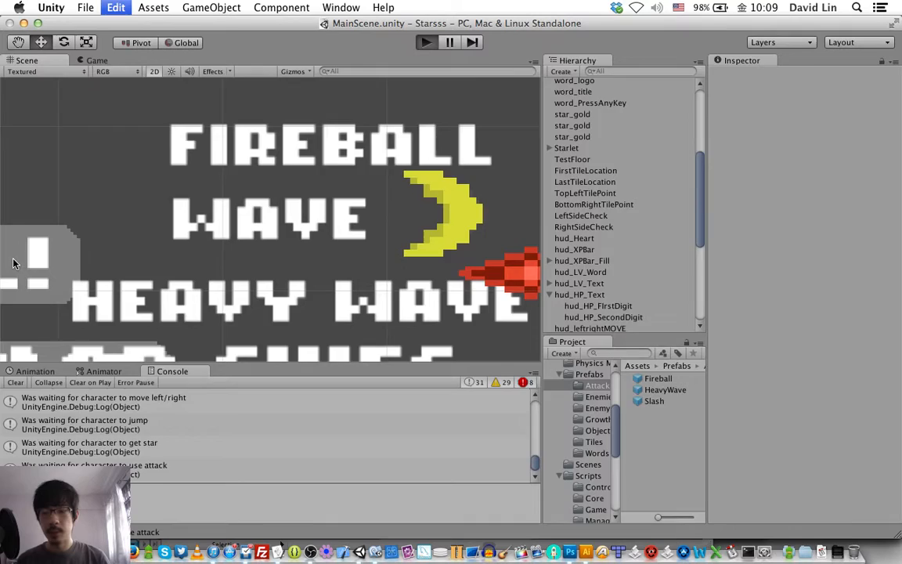
# - Run the game again, continue past the title screen, and complete the move and jump prompts
pyautogui.press('super+p')
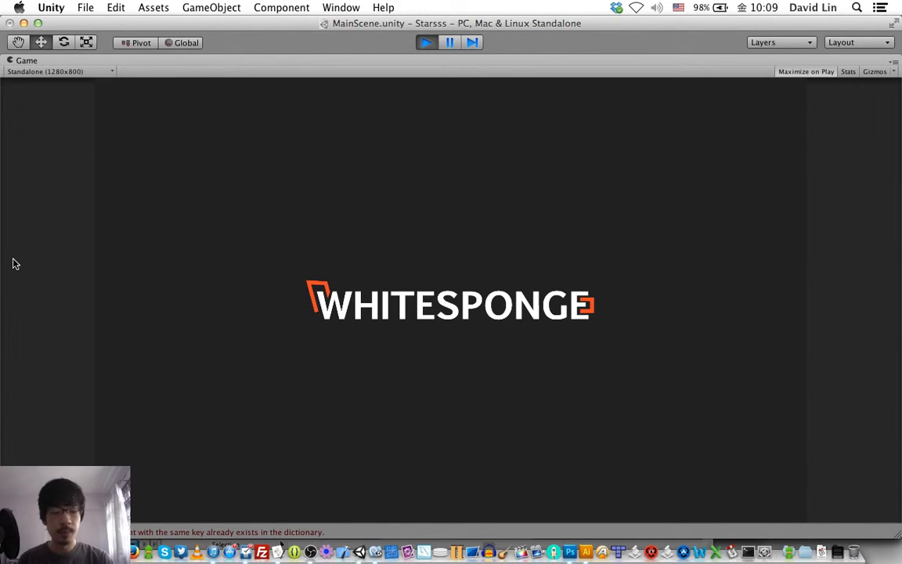
pyautogui.press('z')
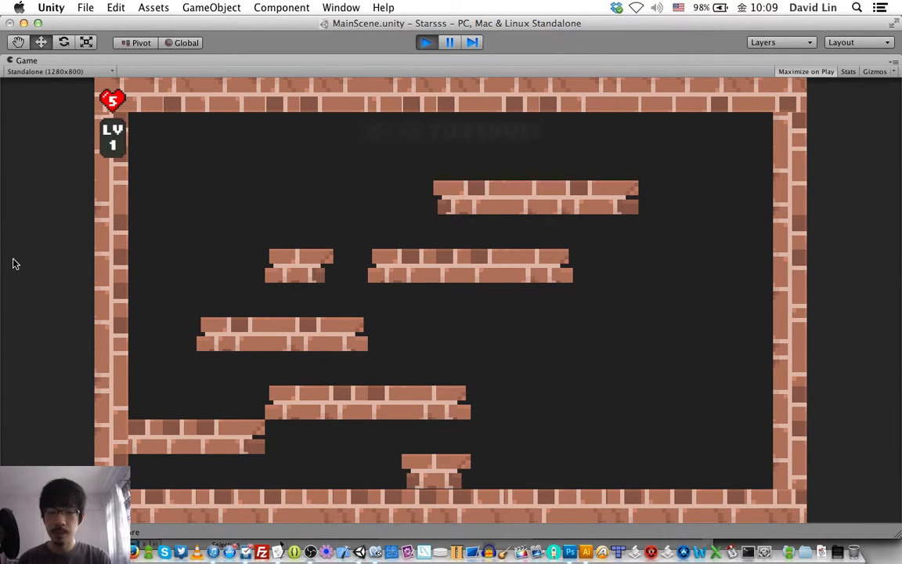
pyautogui.press('Right')
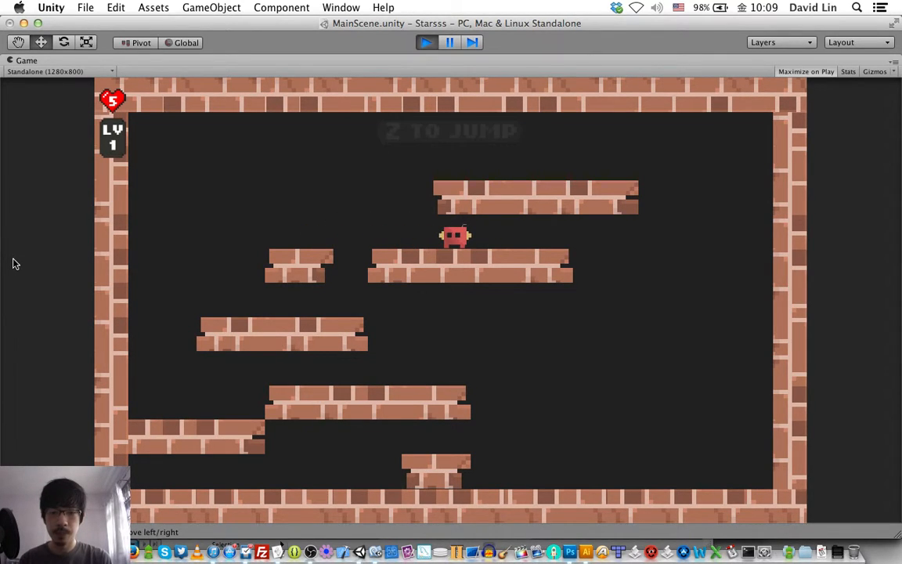
pyautogui.press('Left')
pyautogui.press('z')
pyautogui.press('Right')
pyautogui.press('Left')
pyautogui.press('z')
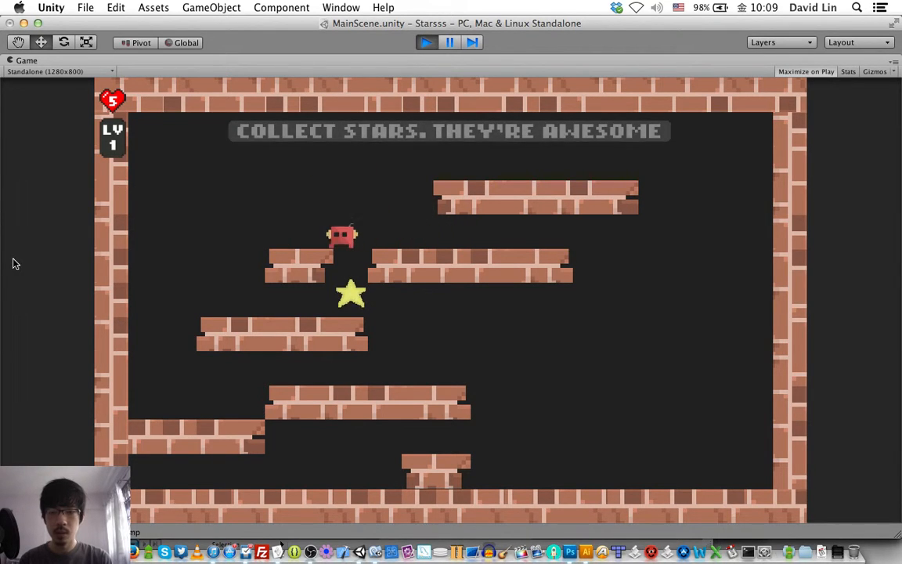
# - Pick up the star with the character and fire the HeavyWave attack once
pyautogui.press('Right')
pyautogui.press('Left')
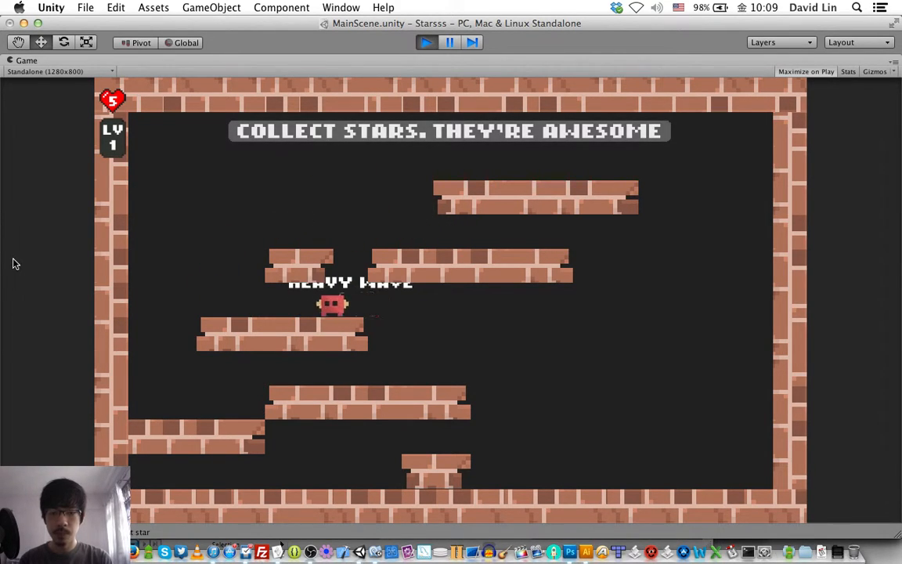
pyautogui.press('Right')
pyautogui.press('x')
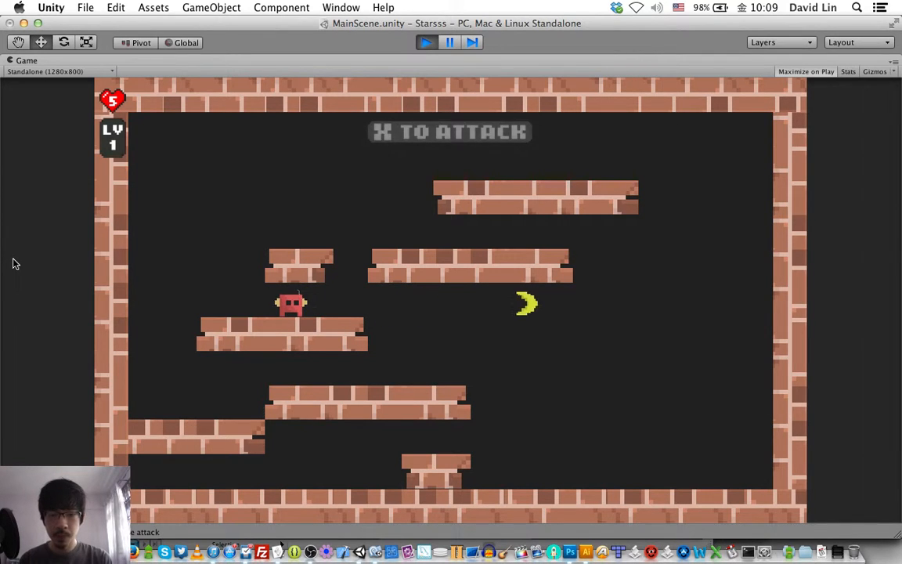
# - Move the character down to the lower platform and attack the green enemy on the ground floor
pyautogui.press('Right')
pyautogui.press('Left')
pyautogui.press('Right')
pyautogui.press('Left')
pyautogui.press('Right')
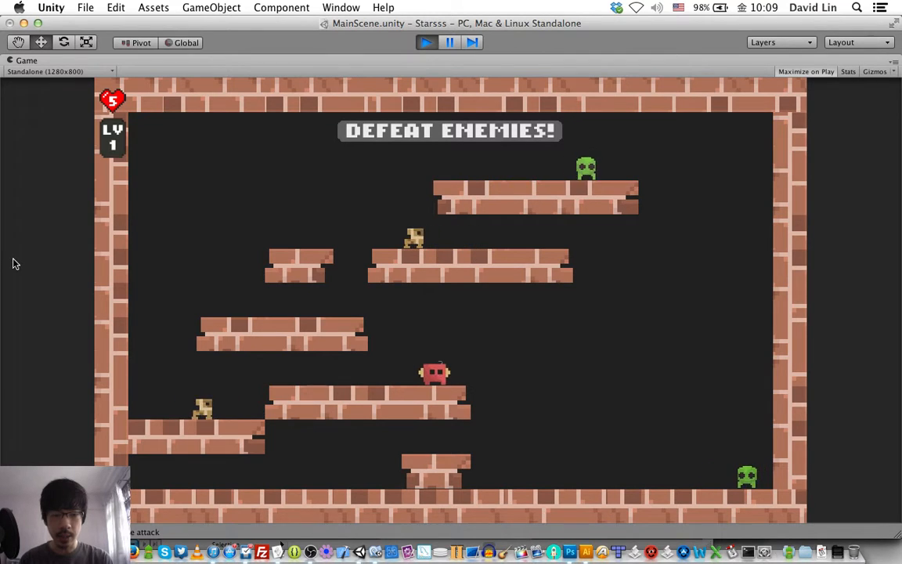
pyautogui.press('Left')
pyautogui.press('Right')
pyautogui.press('x')
# - Climb back to the platform above and fire HeavyWave repeatedly from its far edge to test the attack delay
pyautogui.press('z')
pyautogui.press('Left')
pyautogui.press('Right')
pyautogui.press('Left')
pyautogui.press('Right')
pyautogui.press('z')
pyautogui.press('Left')
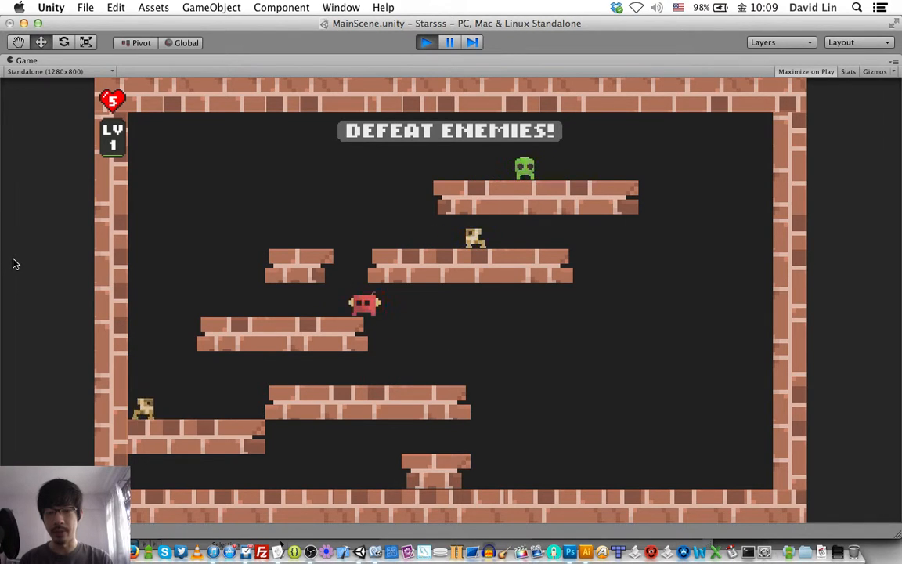
pyautogui.press('Right')
pyautogui.press('x')
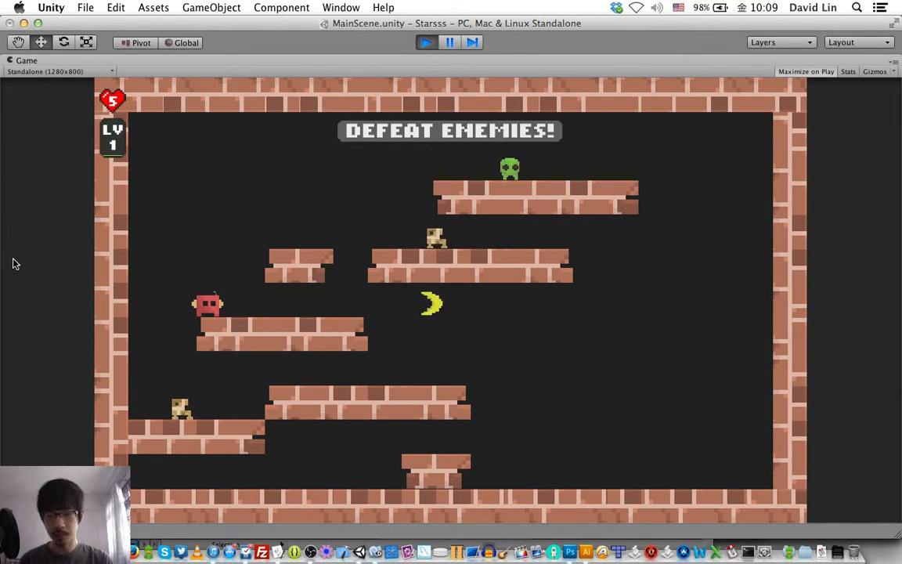
pyautogui.press('x')
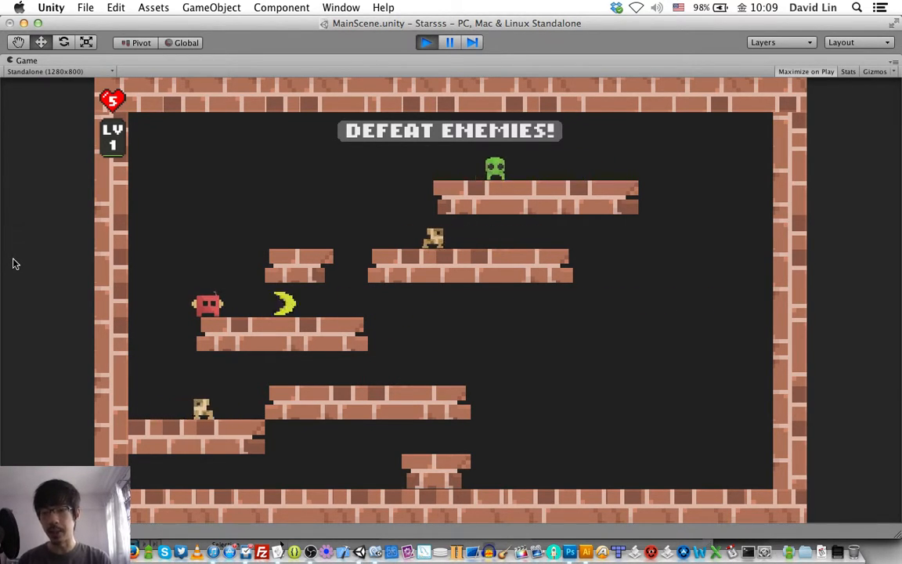
pyautogui.press('x')
# - Jump onto the small platform and attack the brown enemy on the neighbouring platform with HeavyWave
pyautogui.press('z')
pyautogui.press('Right')
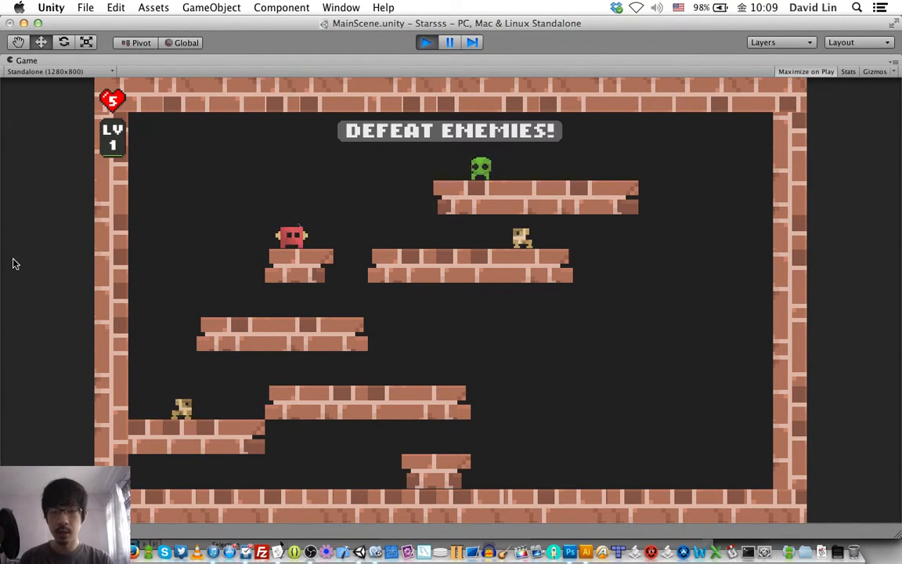
pyautogui.press('x')
pyautogui.press('z')
pyautogui.press('Left')
pyautogui.press('Right')
pyautogui.press('Left')
pyautogui.press('z')
pyautogui.press('Right')
pyautogui.press('Right')
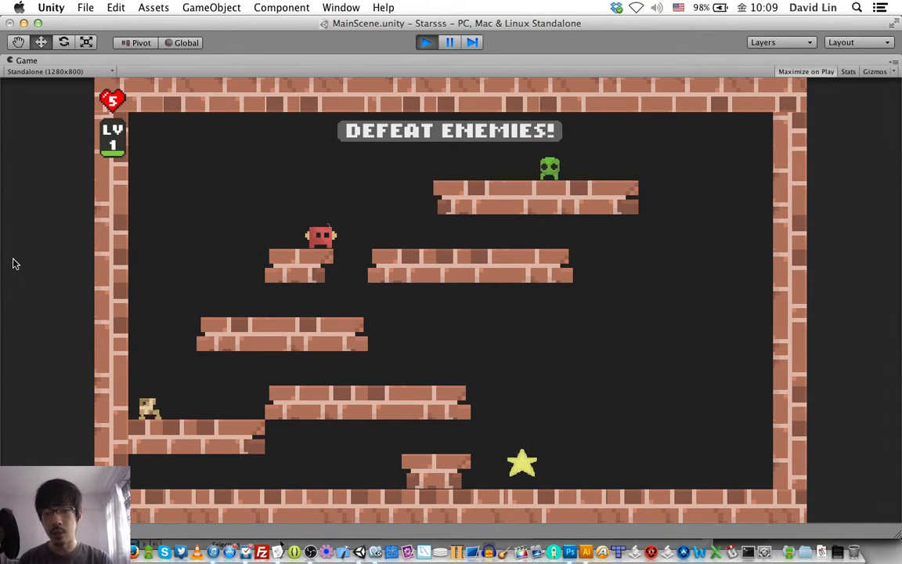
# - Jump repeatedly from the small platform and fire HeavyWave at the green enemy on the highest platform
pyautogui.press('x')
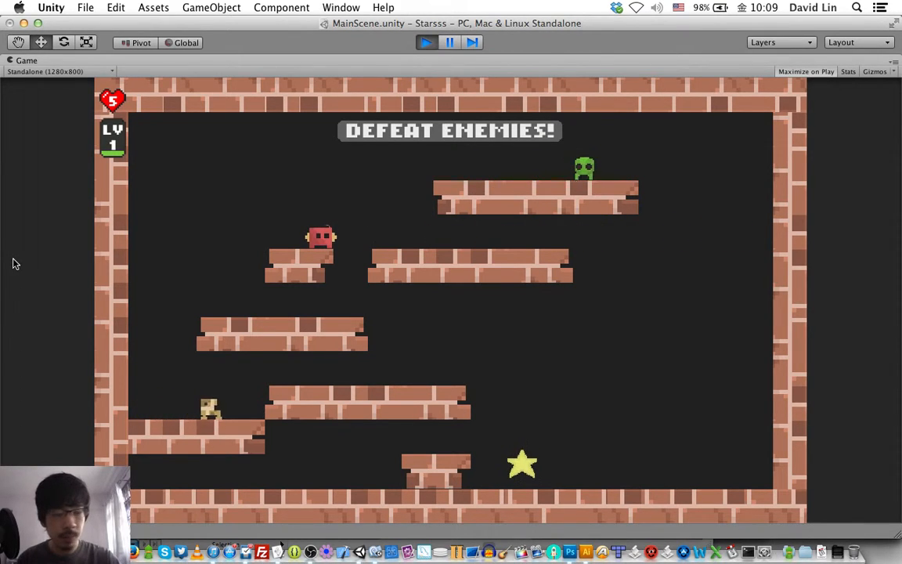
pyautogui.press('z')
pyautogui.press('z')
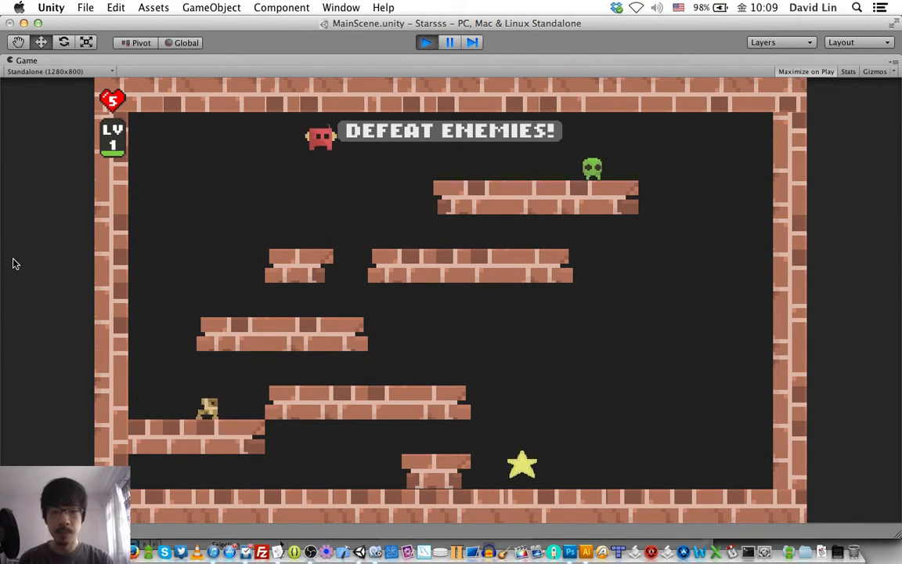
pyautogui.press('z')
pyautogui.press('z')
pyautogui.press('x')
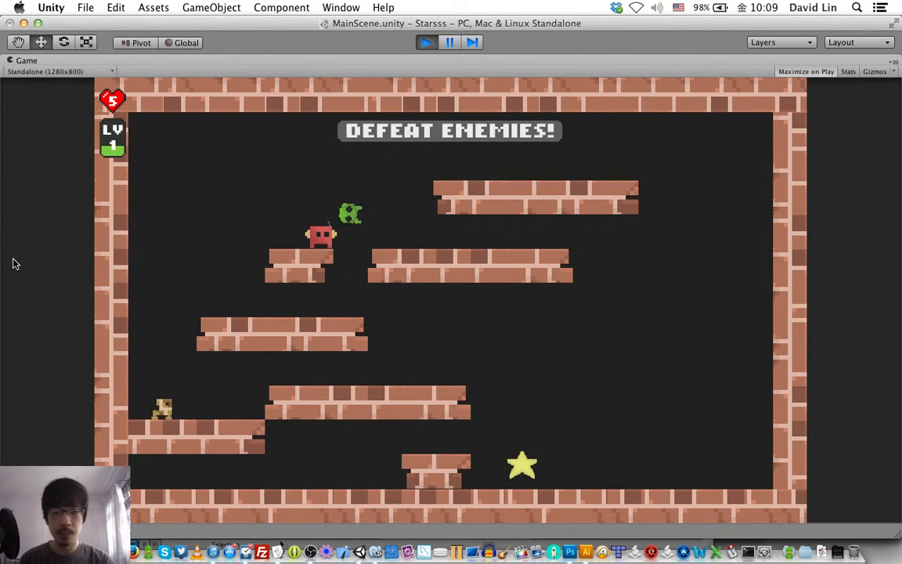
# - Fire HeavyWave in both directions from the small platform and stop play mode
pyautogui.press('Left')
pyautogui.press('x')
pyautogui.press('Right')
pyautogui.press('x')
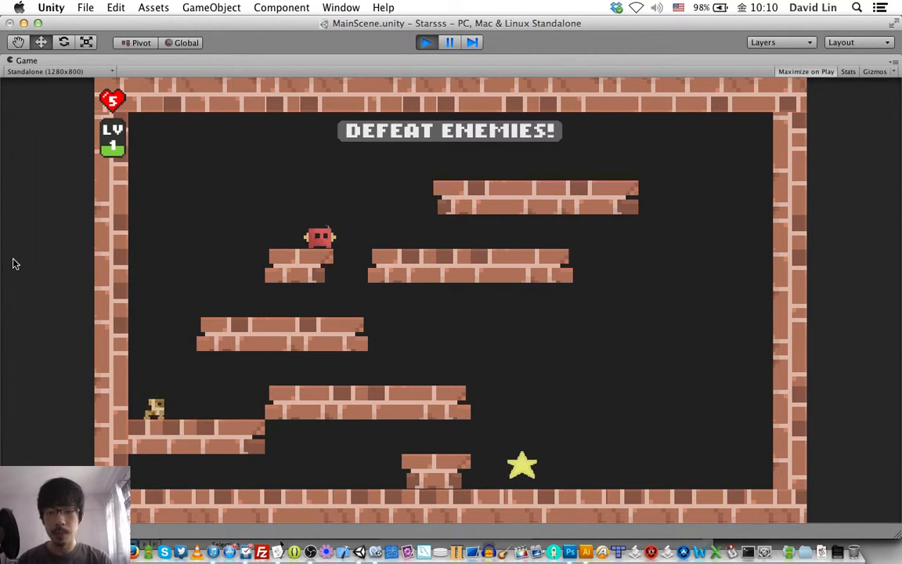
pyautogui.press('super+p')
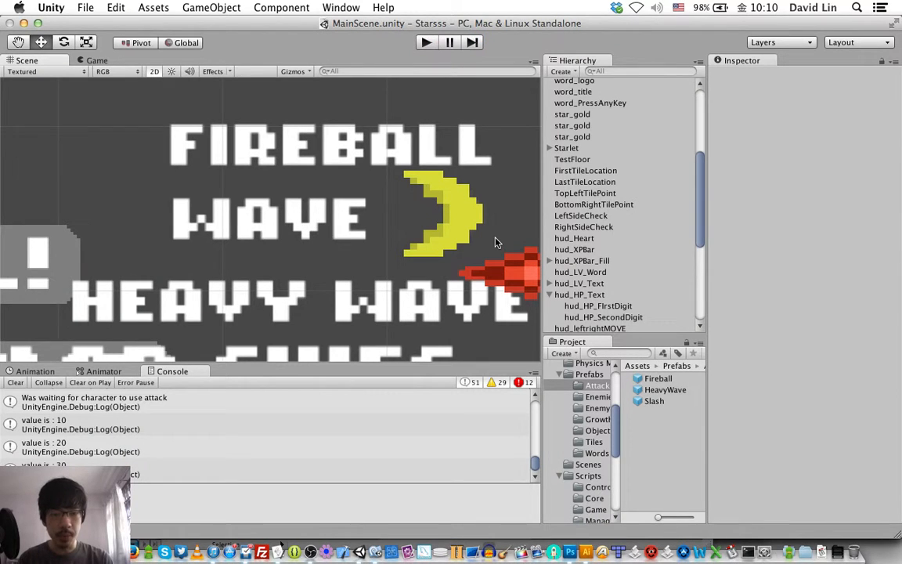
# - Compare the Slash and HeavyWave prefabs, set HeavyWave's Attack Travel Speed to 20, and save
pyautogui.click(657, 391)
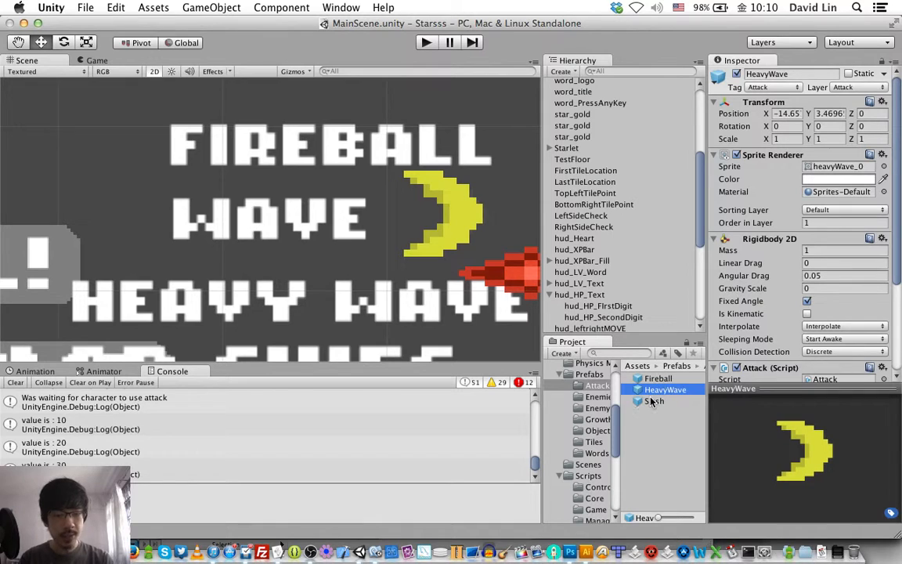
pyautogui.click(654, 401)
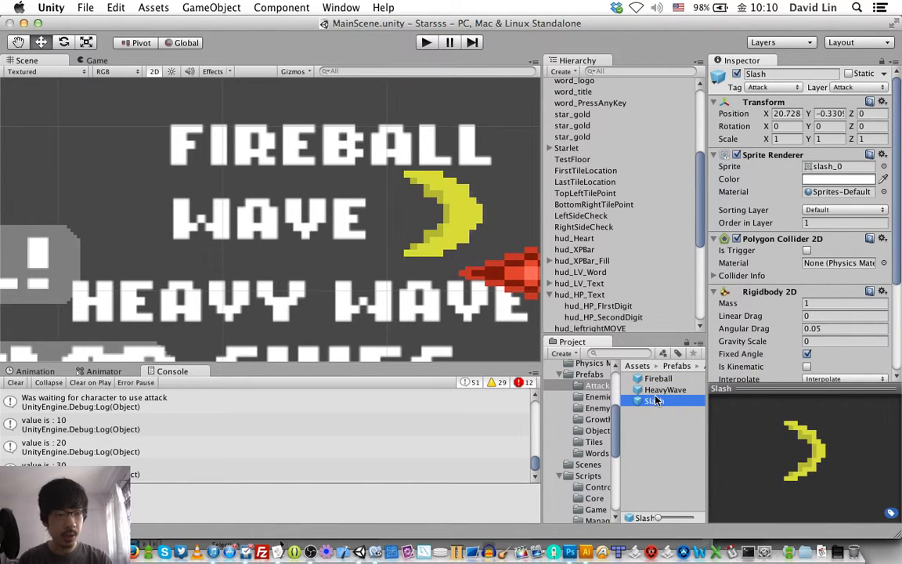
pyautogui.scroll(-5, 779, 261)
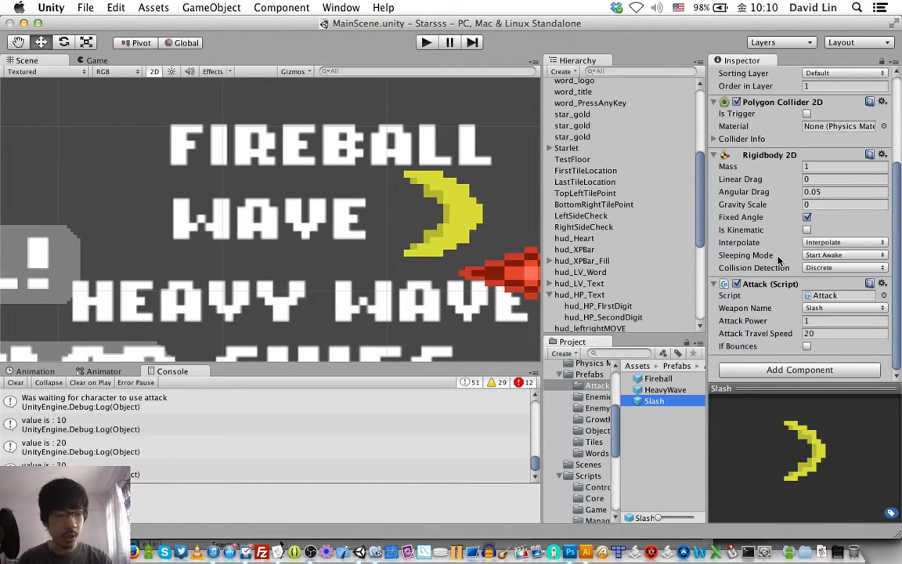
pyautogui.click(670, 392)
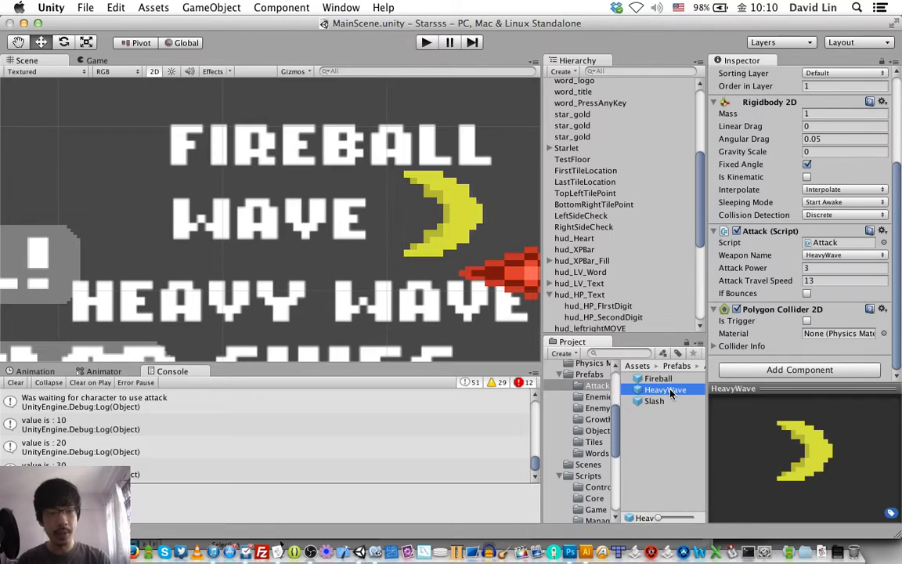
pyautogui.click(818, 280)
pyautogui.write('20')
pyautogui.press('Tab')
pyautogui.press('super+s')
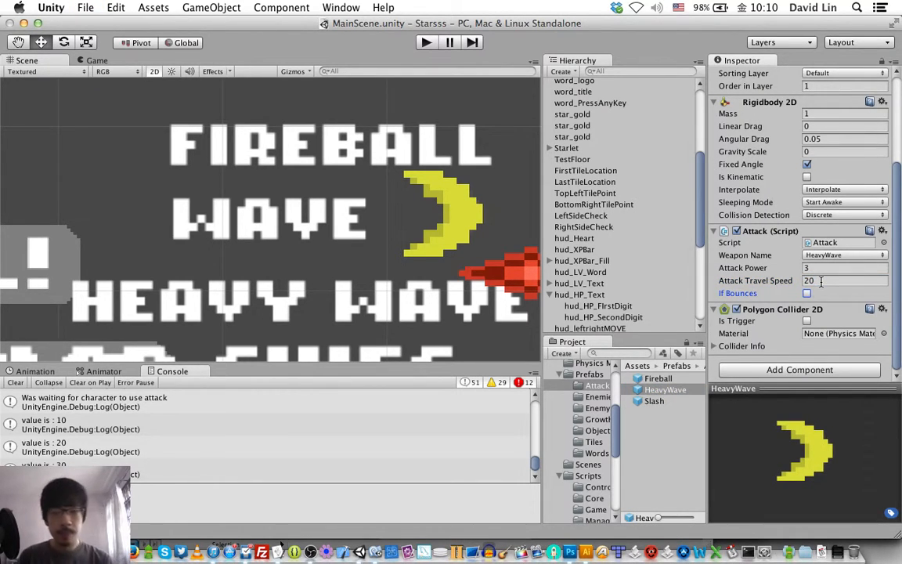
# - Switch to MonoDevelop and open the Attack.cs script
pyautogui.press('super+Tab')
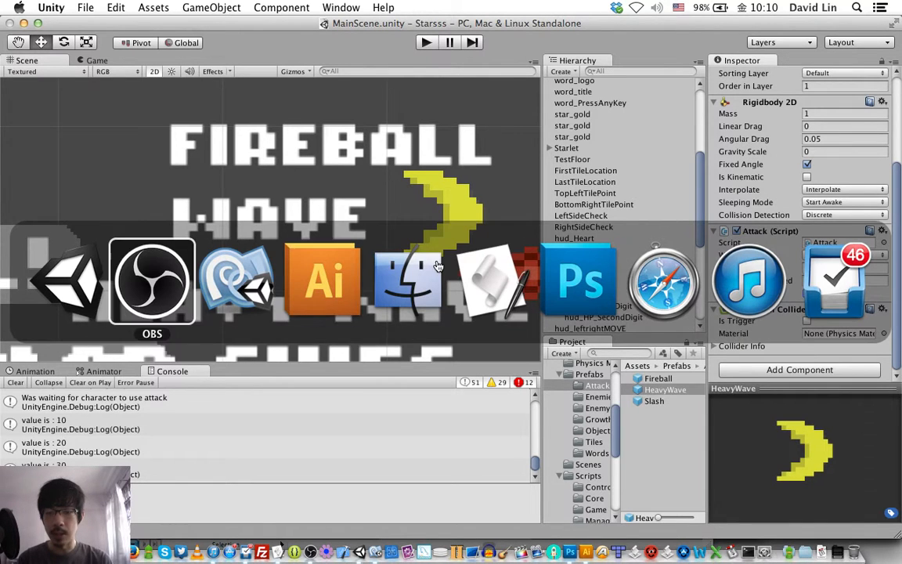
pyautogui.click(232, 274)
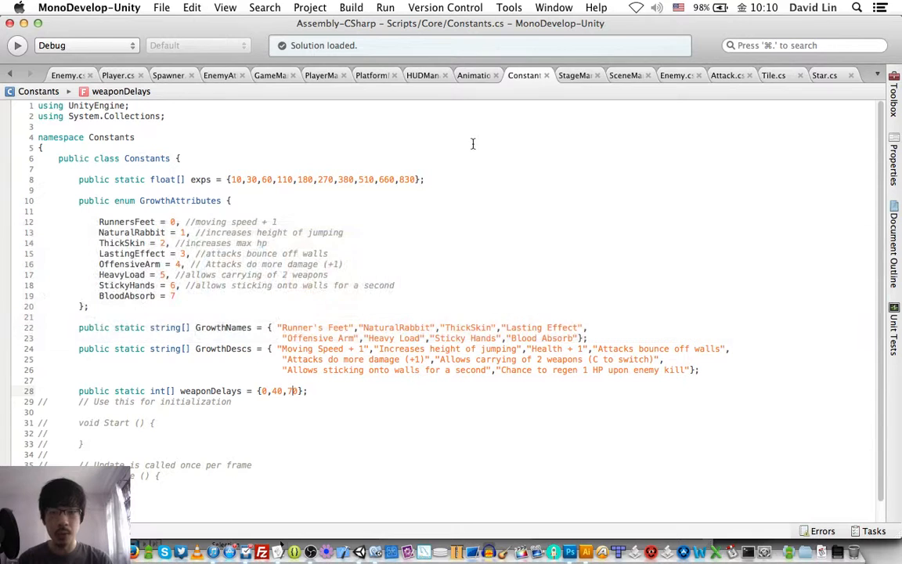
pyautogui.click(726, 75)
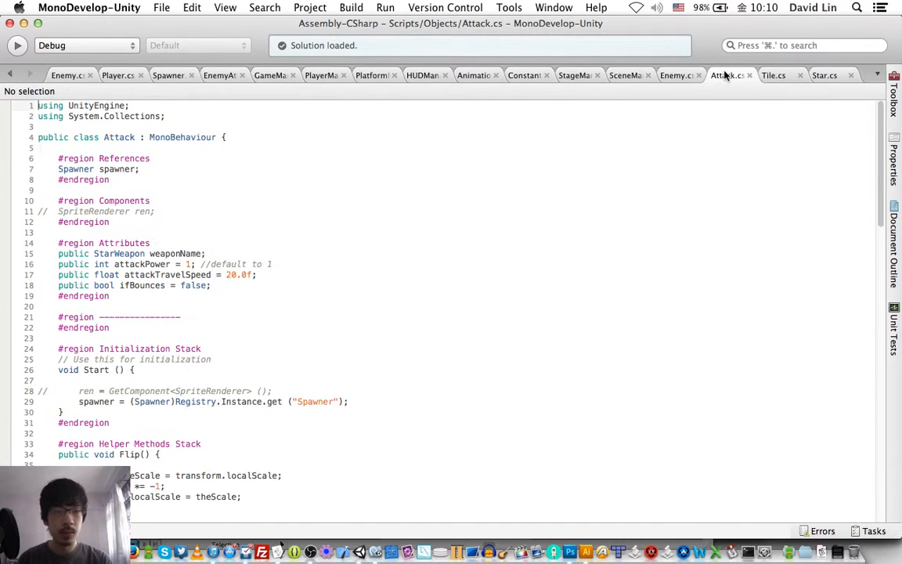
# - Switch to OBS to check the stream, and return to Attack.cs in MonoDevelop
pyautogui.press('super+Tab')
pyautogui.click(262, 286)
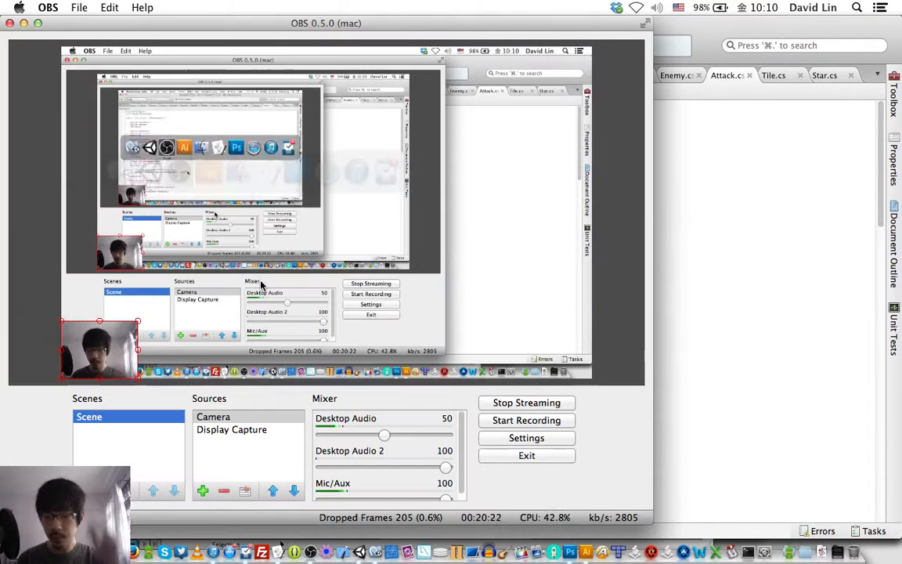
pyautogui.press('super+Tab')
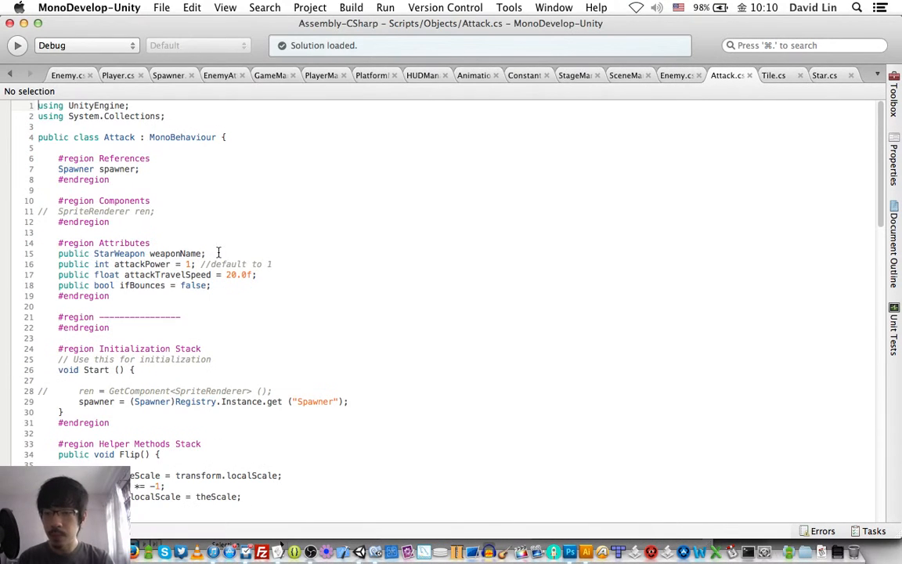
# - Declare "public float expireDelay = 0;" below attackTravelSpeed in the Attack class and save the script
pyautogui.click(243, 284)
pyautogui.click(280, 276)
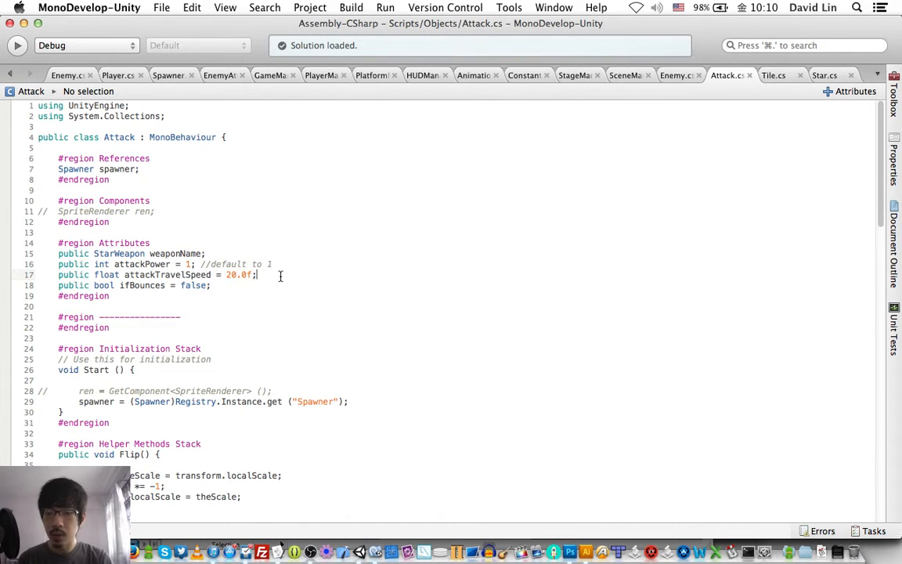
pyautogui.press('Return')
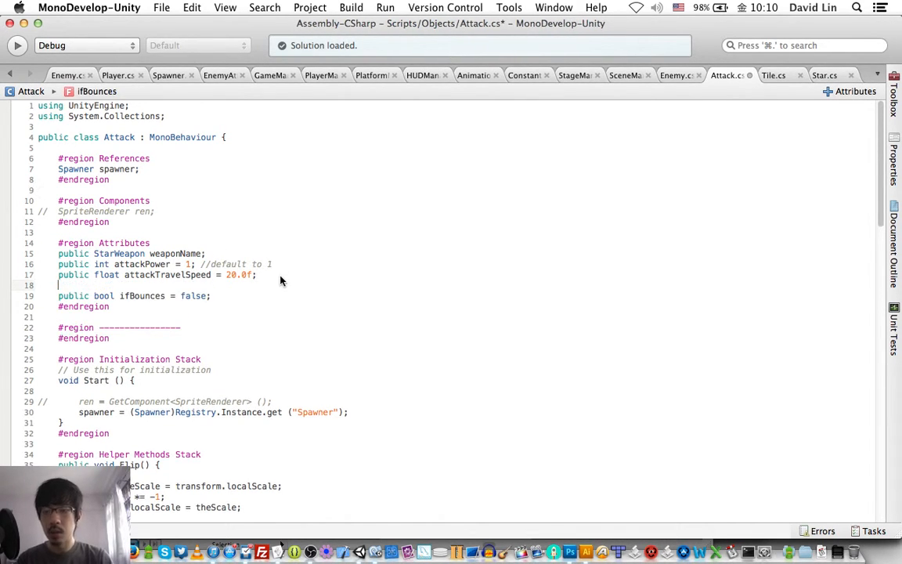
pyautogui.write('public float')
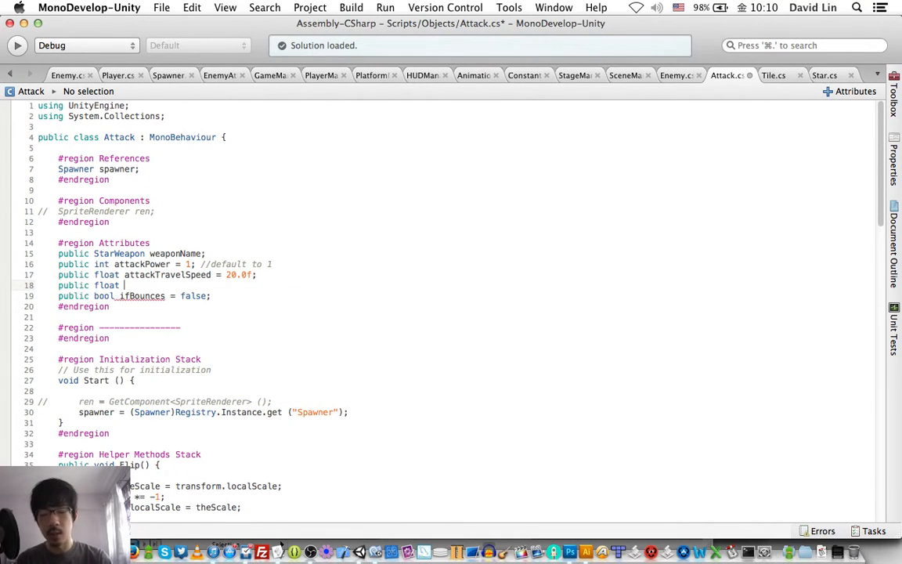
pyautogui.write(' expireDelay = 0;')
pyautogui.press('super+s')
pyautogui.click(161, 285)
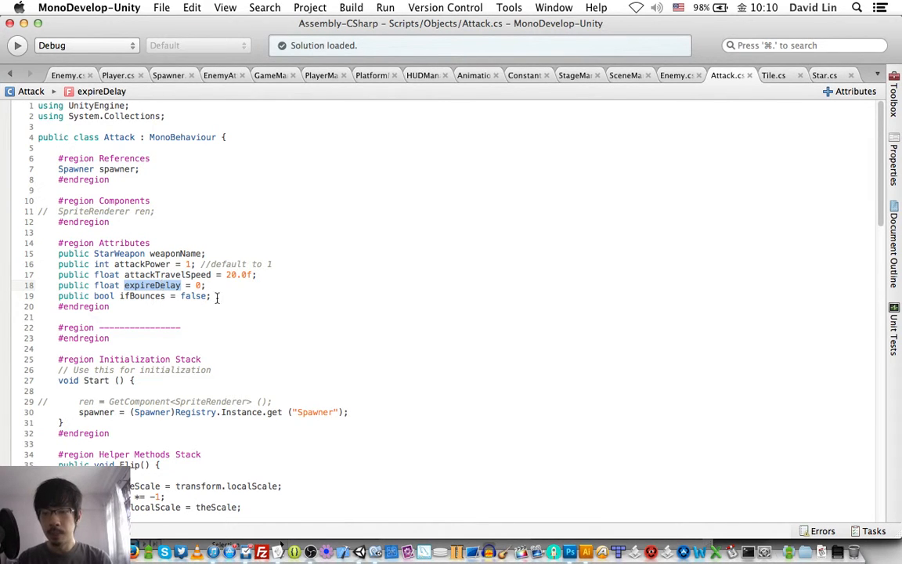
pyautogui.scroll(-3, 239, 307)
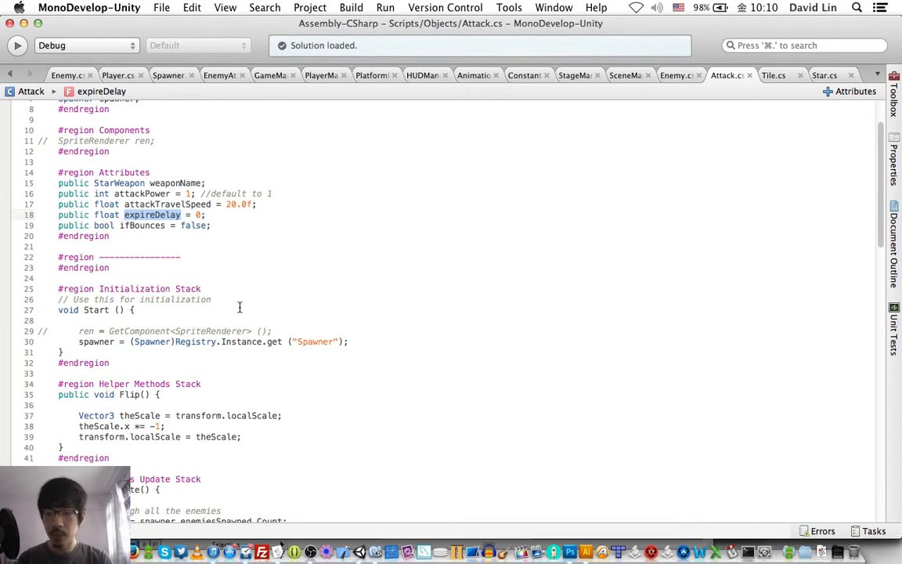
# - Switch to OBS to check the stream, and return to the Unity editor
pyautogui.press('super+Tab')
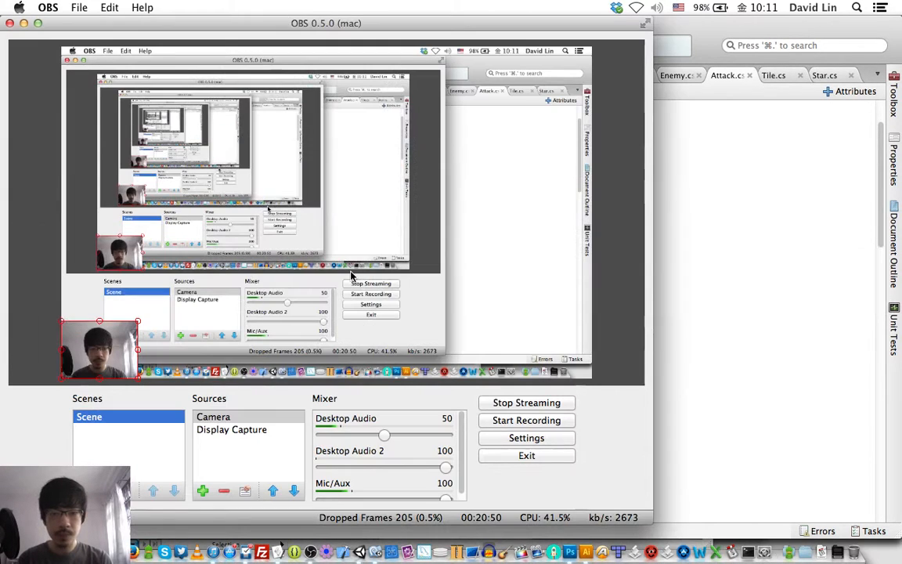
pyautogui.press('super+Tab')
pyautogui.press('super+Tab')
pyautogui.press('Tab')
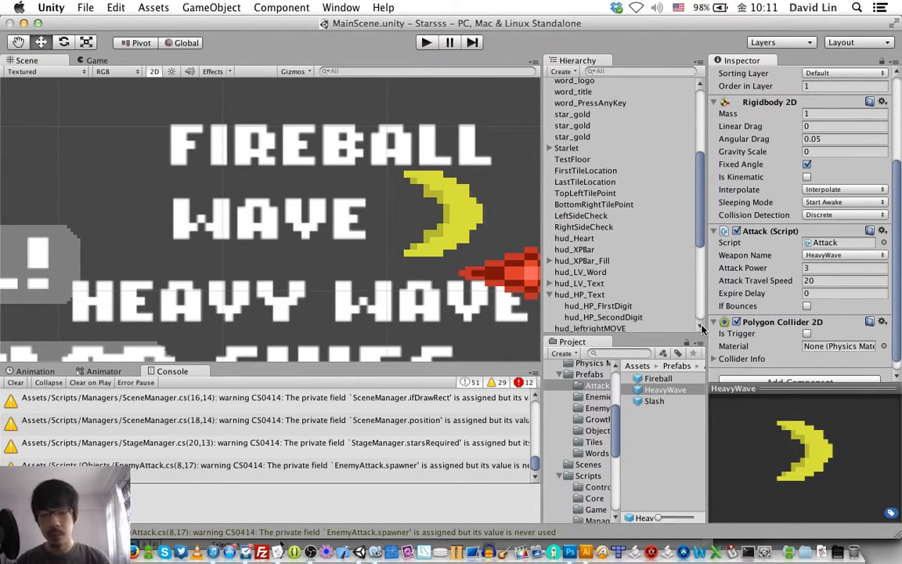
# - Compare the Attack script settings of the Slash, Fireball and HeavyWave prefabs
pyautogui.click(656, 402)
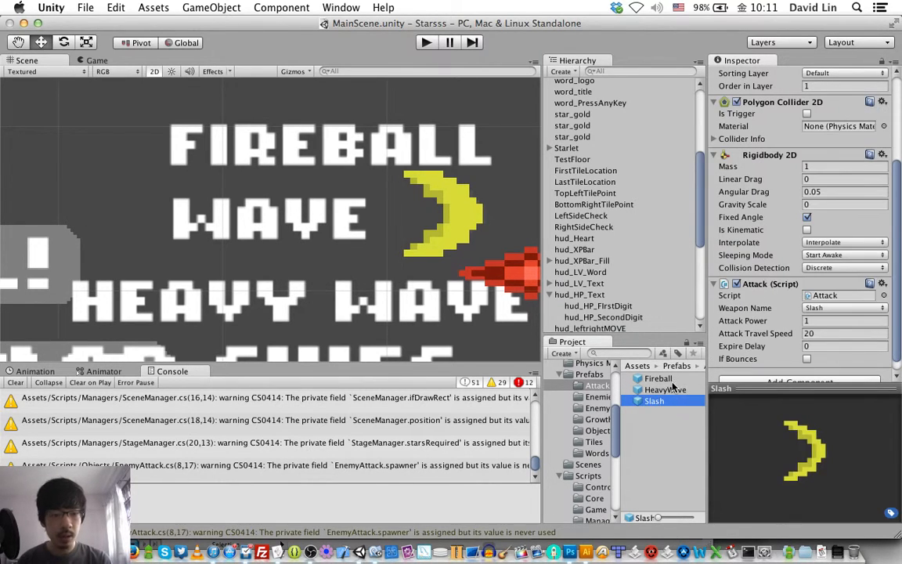
pyautogui.click(674, 379)
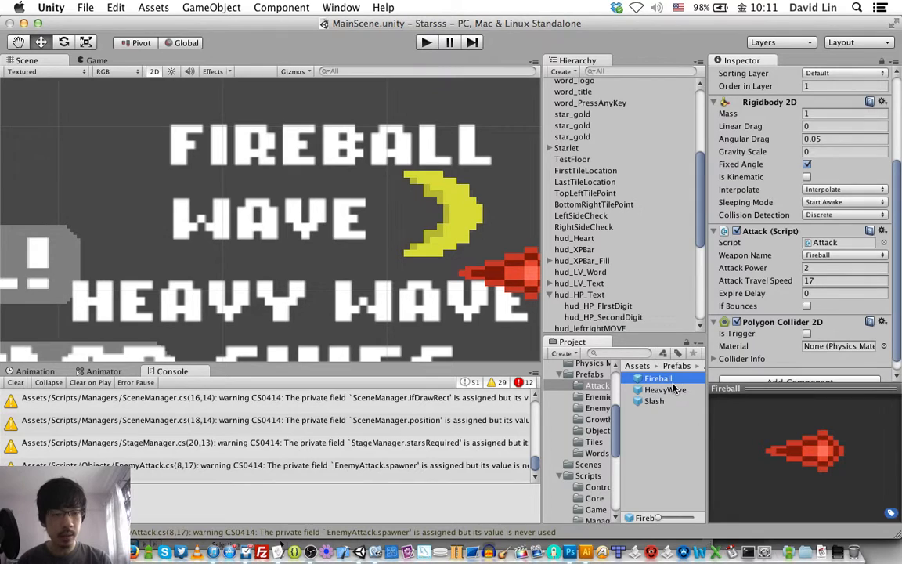
pyautogui.click(668, 391)
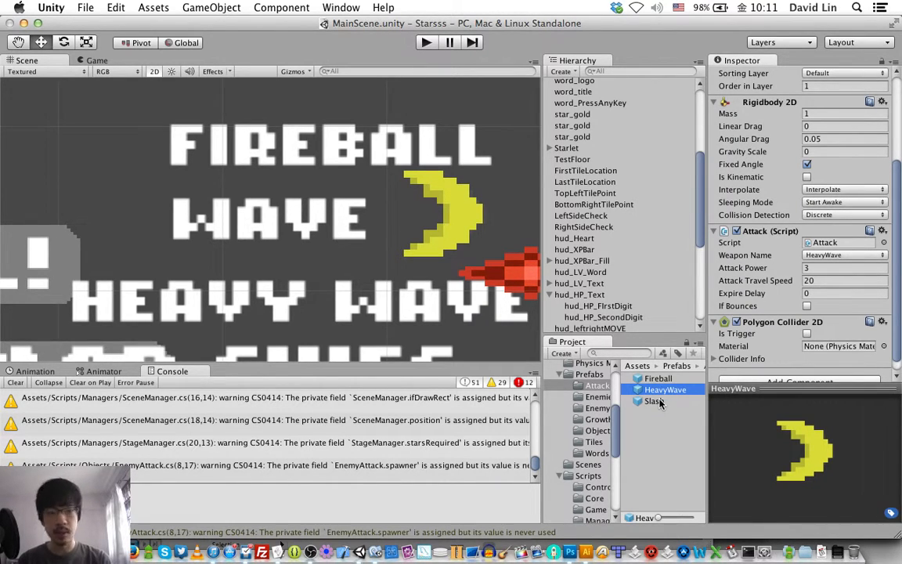
pyautogui.click(825, 293)
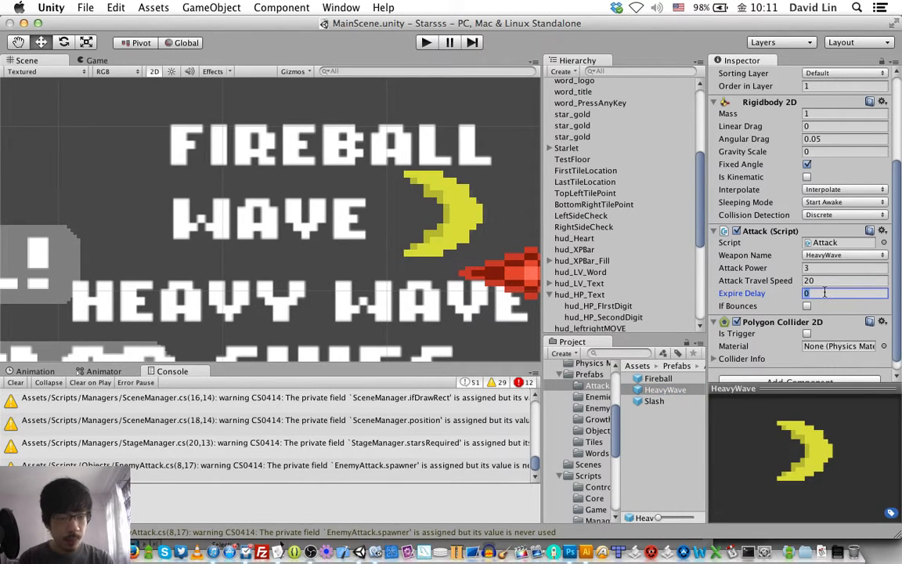
# - Set the Attack script's Expire Delay to -1 on both the Fireball and Slash prefabs
pyautogui.click(673, 380)
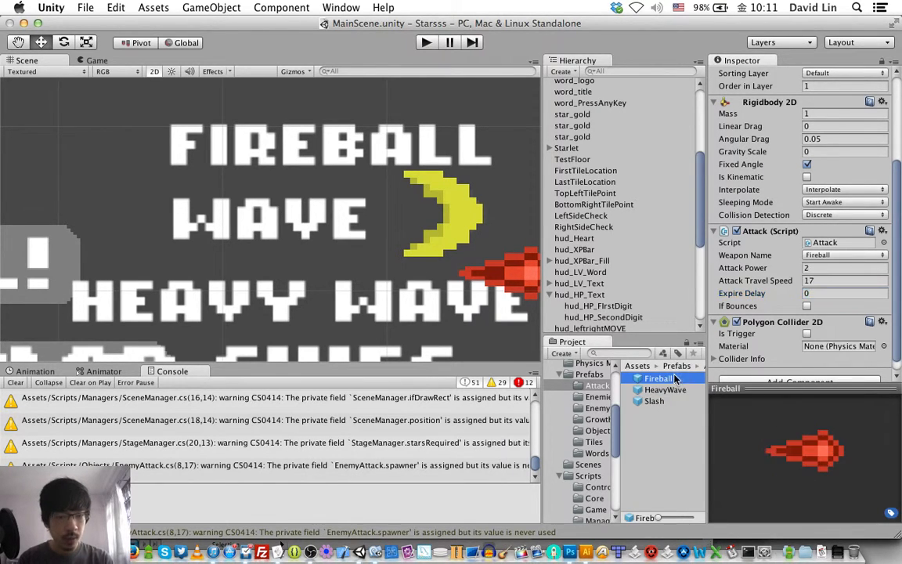
pyautogui.click(829, 294)
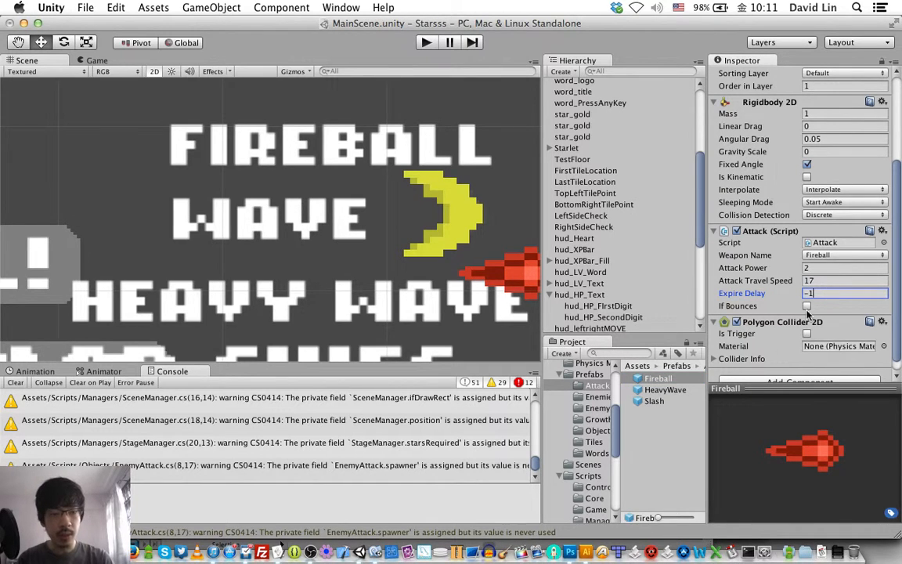
pyautogui.click(654, 401)
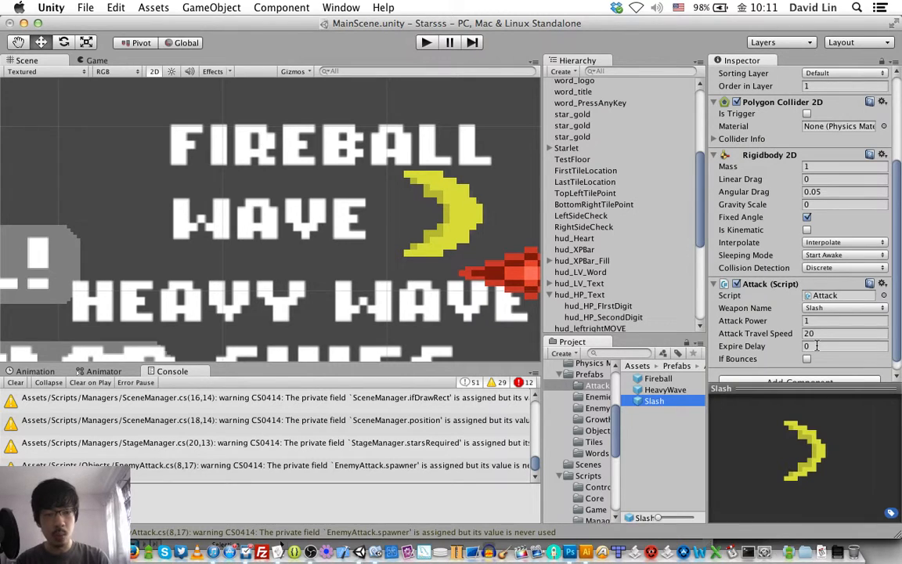
pyautogui.click(817, 345)
pyautogui.write('-1')
# - Set the Expire Delay of the HeavyWave prefab to 50 and save the project
pyautogui.click(665, 389)
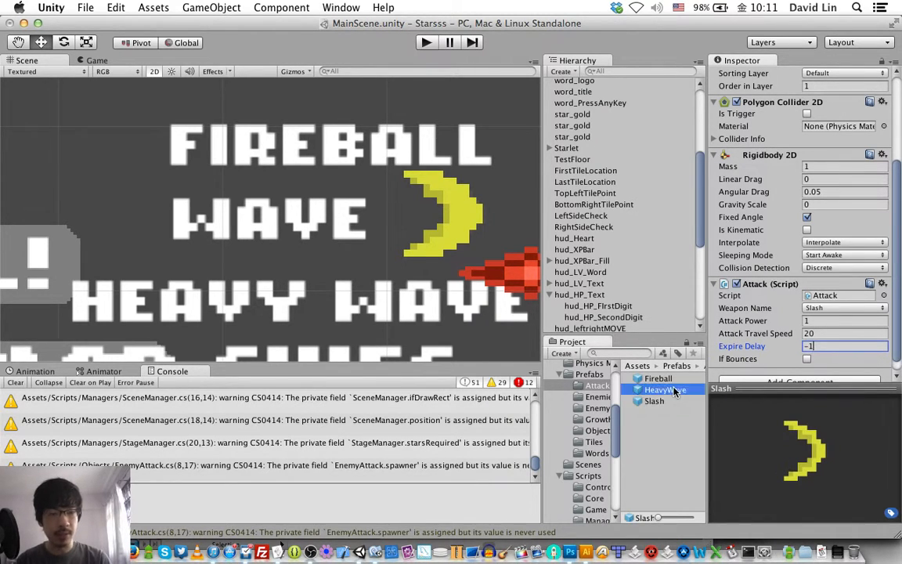
pyautogui.click(816, 292)
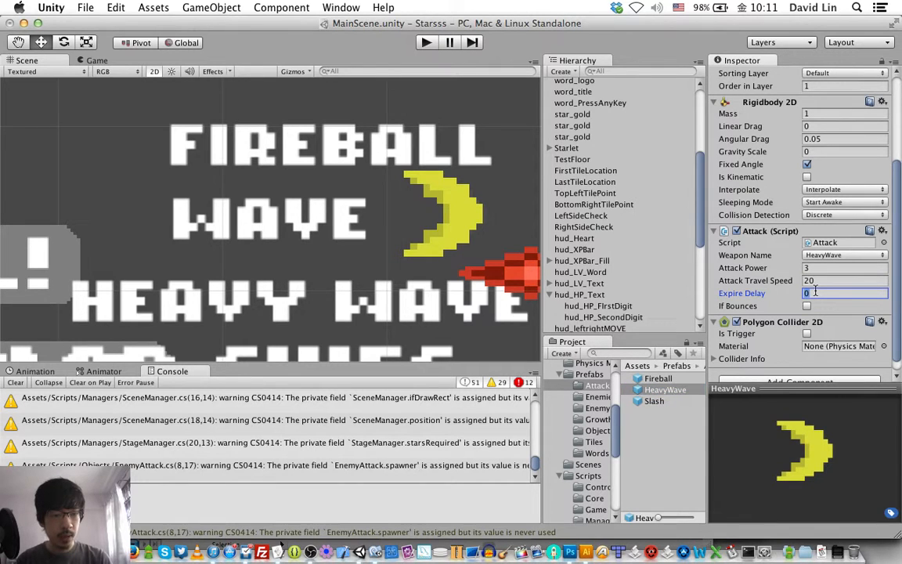
pyautogui.write('10')
pyautogui.press('BackSpace')
pyautogui.press('BackSpace')
pyautogui.write('2')
pyautogui.press('BackSpace')
pyautogui.write('50')
pyautogui.press('Tab')
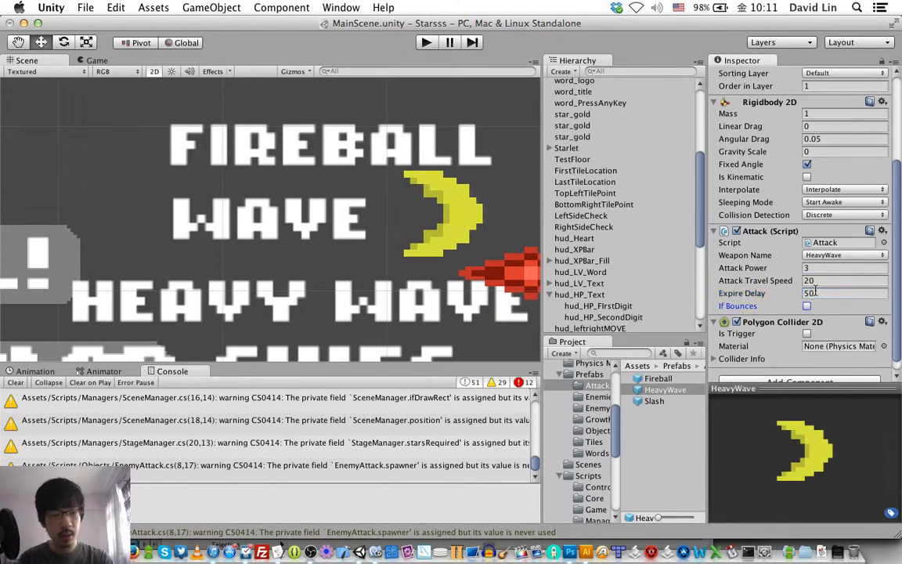
pyautogui.press('super+s')
# - Switch to Attack.cs in MonoDevelop, add an empty "if (expireDelay != -1.0f) { }" block after the spawner assignment in Start(), and save
pyautogui.press('super+Tab')
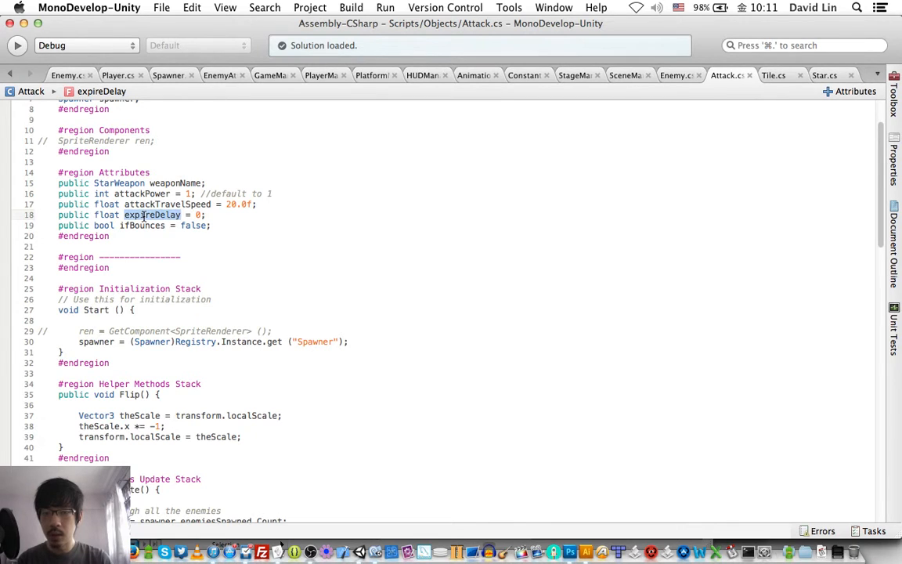
pyautogui.click(228, 264)
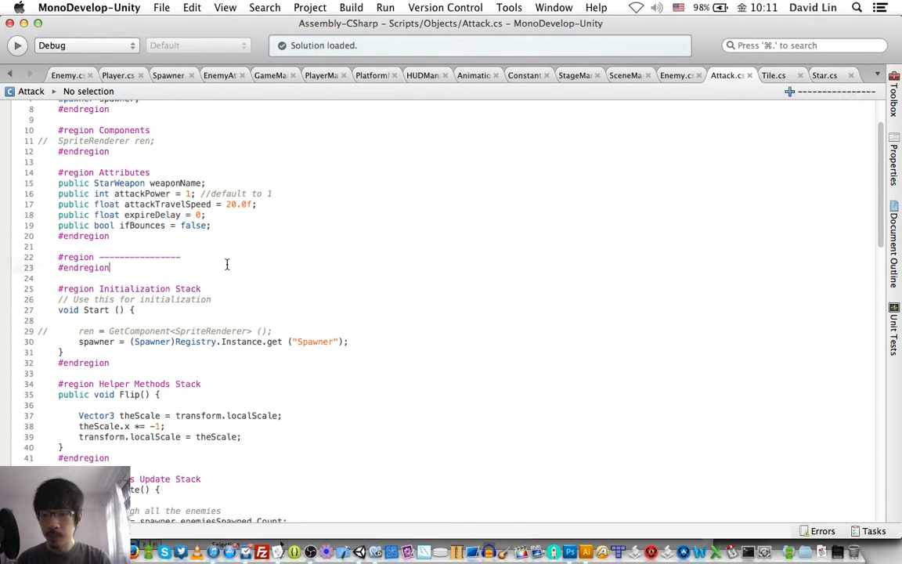
pyautogui.scroll(-2, 227, 265)
pyautogui.click(367, 300)
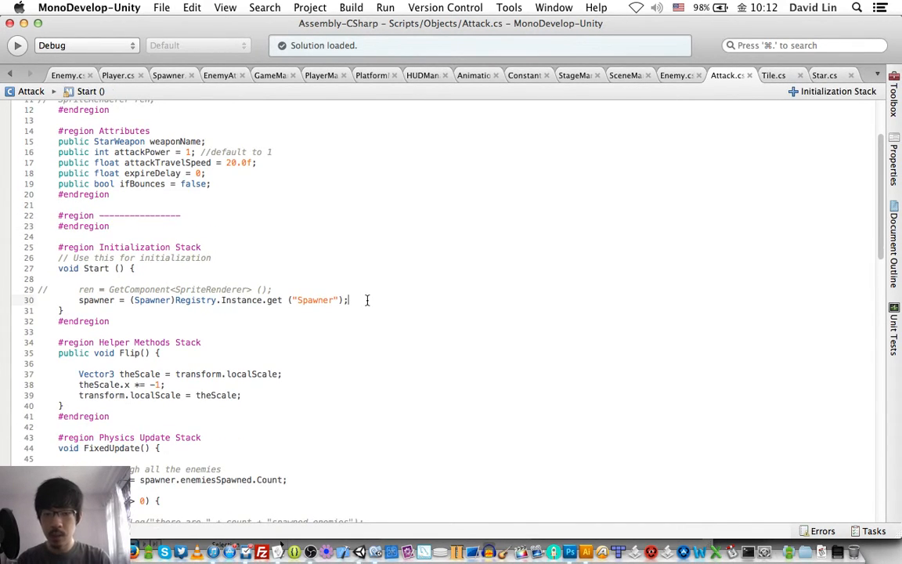
pyautogui.press('Return')
pyautogui.press('Return')
pyautogui.write('if (expire')
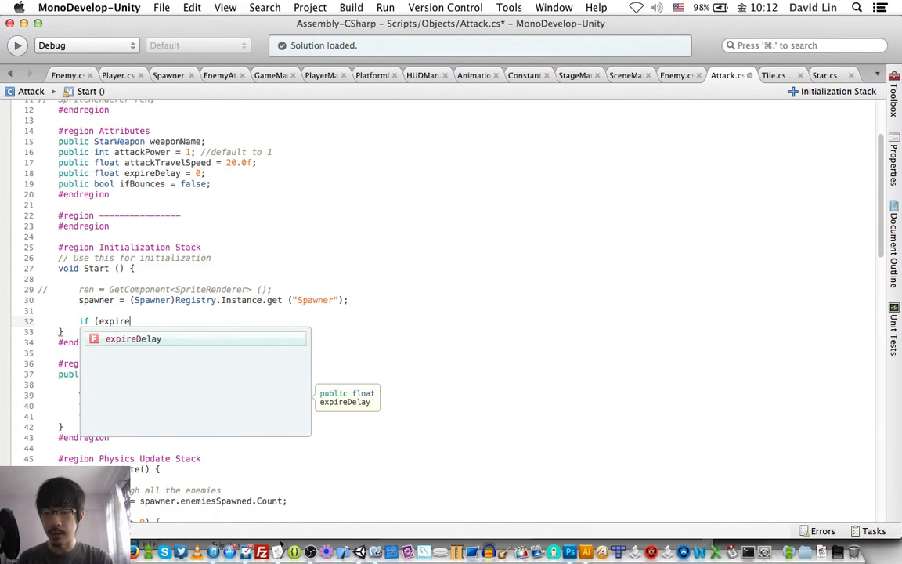
pyautogui.press('Return')
pyautogui.write('!= -1.0f) {')
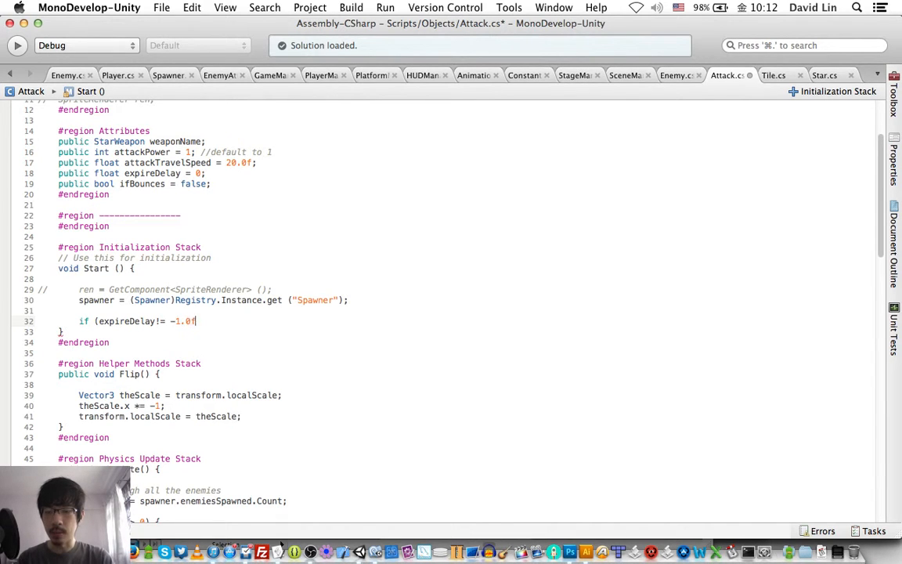
pyautogui.press('Return')
pyautogui.press('Return')
pyautogui.write('}')
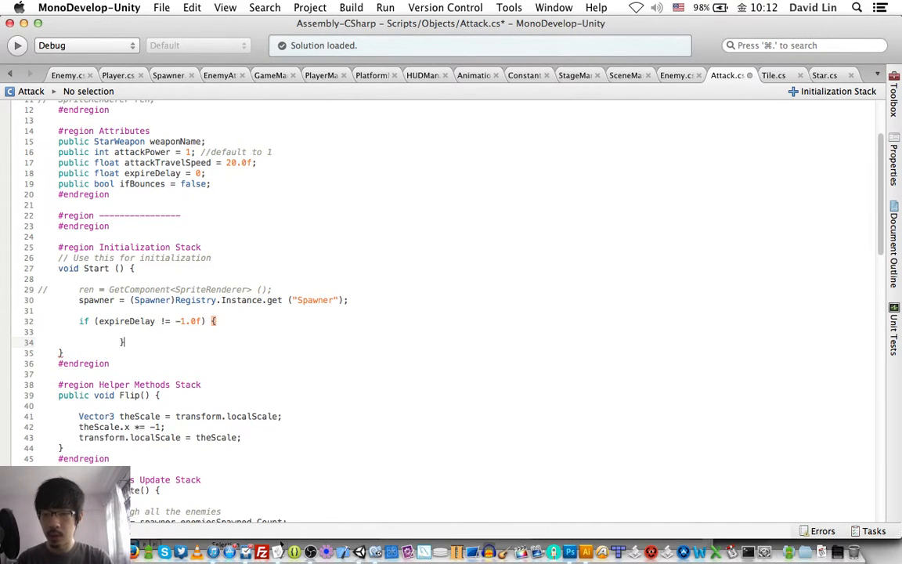
pyautogui.press('Up')
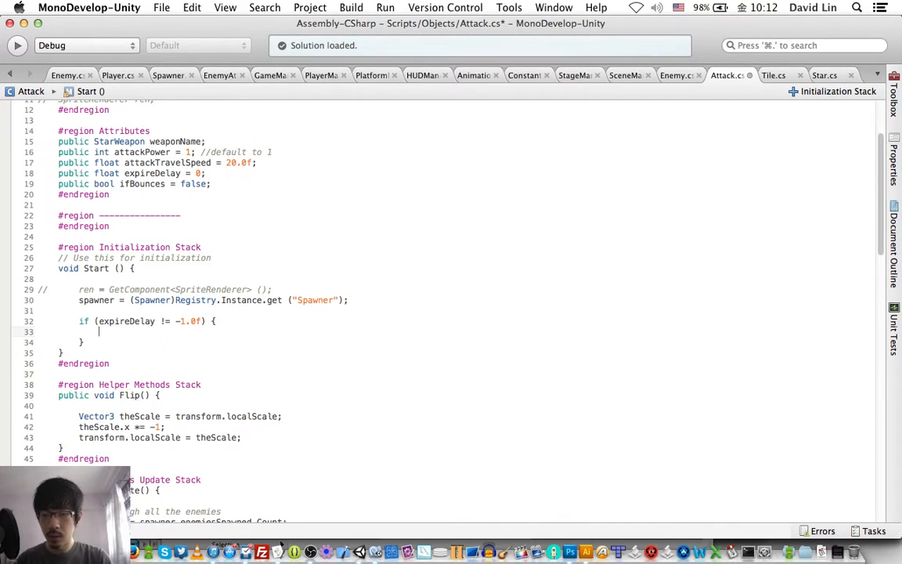
pyautogui.press('Return')
pyautogui.press('super+s')
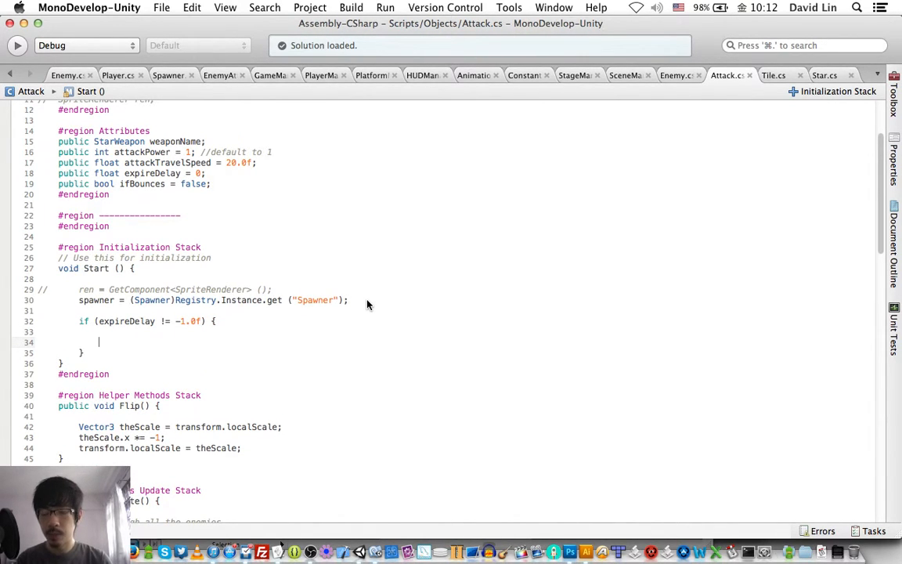
# - Start a new "#region Coroutines Stack" below the Collision Stack region in Attack.cs
pyautogui.scroll(-20, 299, 336)
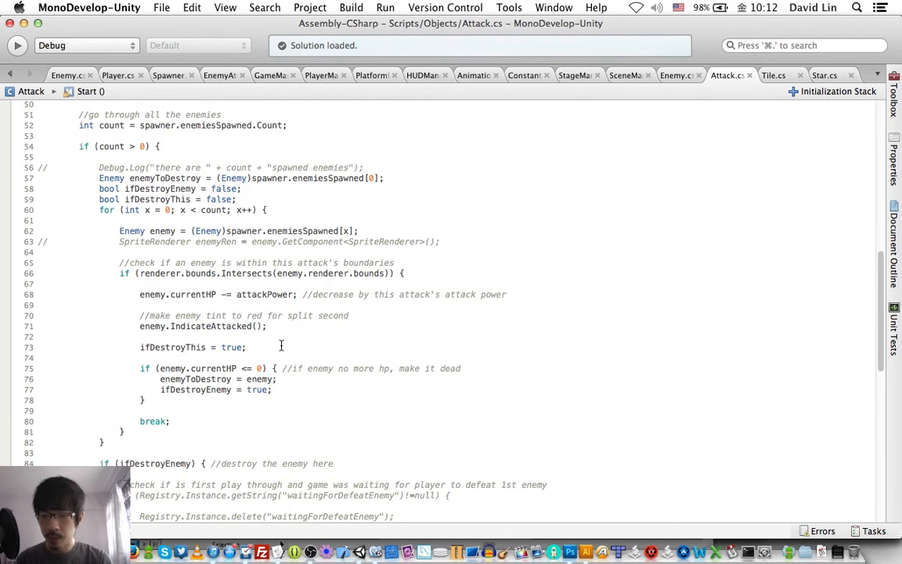
pyautogui.click(120, 442)
pyautogui.press('Return')
pyautogui.press('Return')
pyautogui.write('#region ')
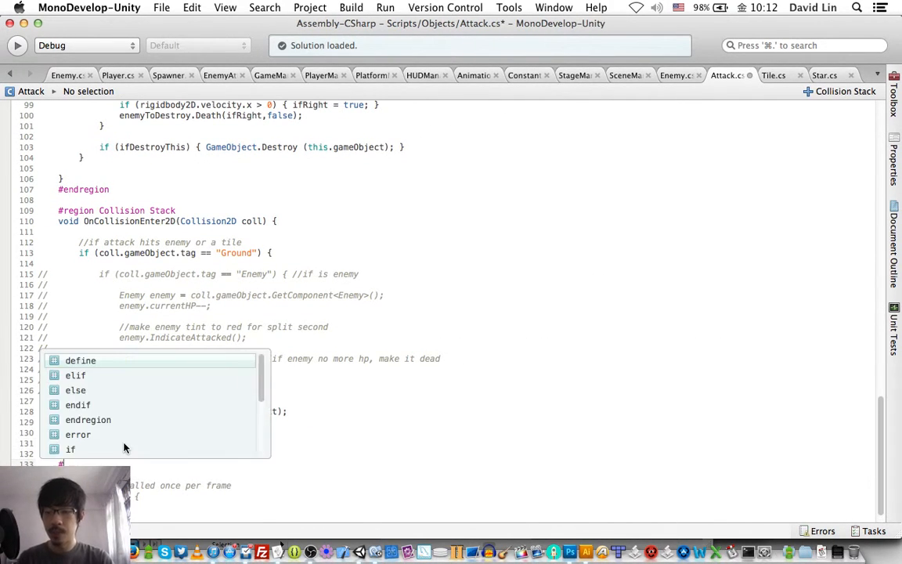
pyautogui.write('Corou')
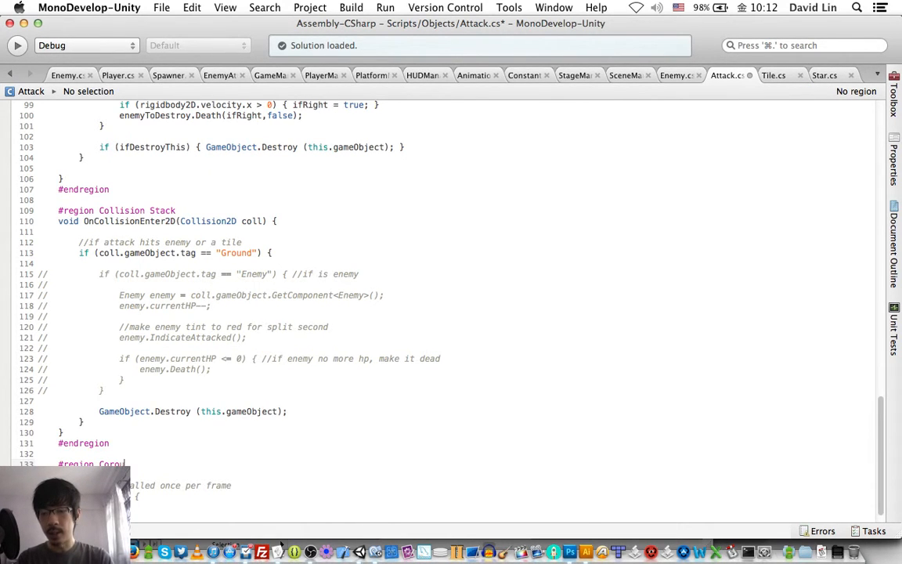
pyautogui.write('tines Stack')
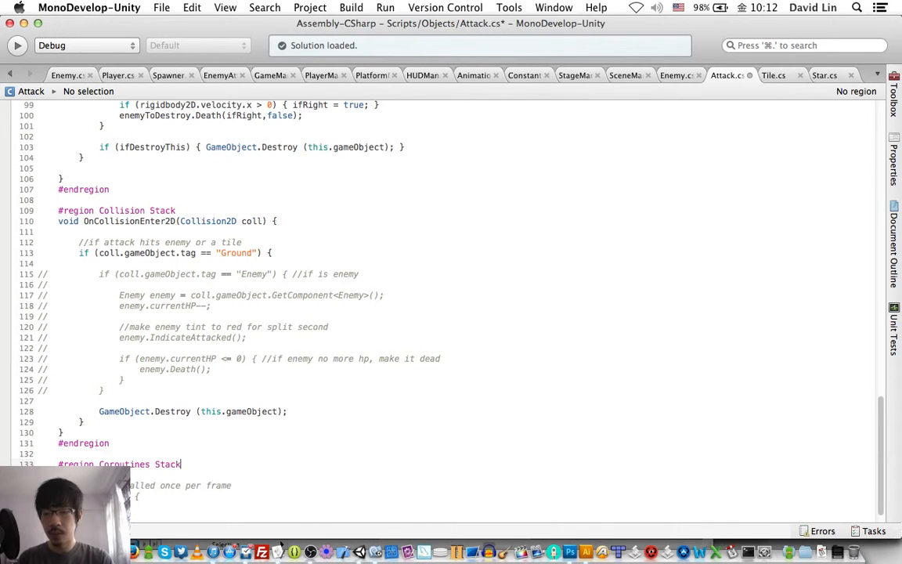
# - Declare the method "void WaitThenCheckIfExpired(float time) {" in the Coroutines Stack region and save the script
pyautogui.press('Return')
pyautogui.write('void')
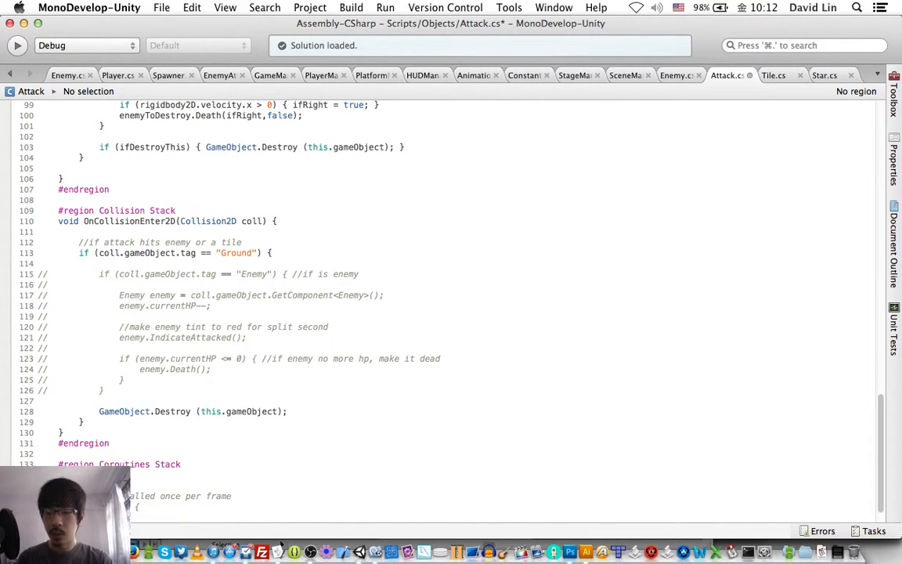
pyautogui.write('heck')
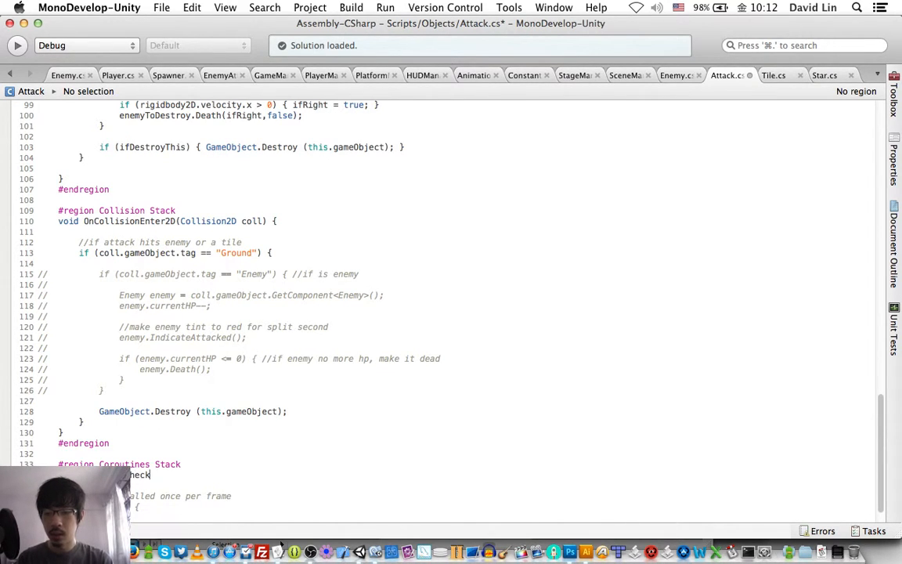
pyautogui.write('IfExpired(fl')
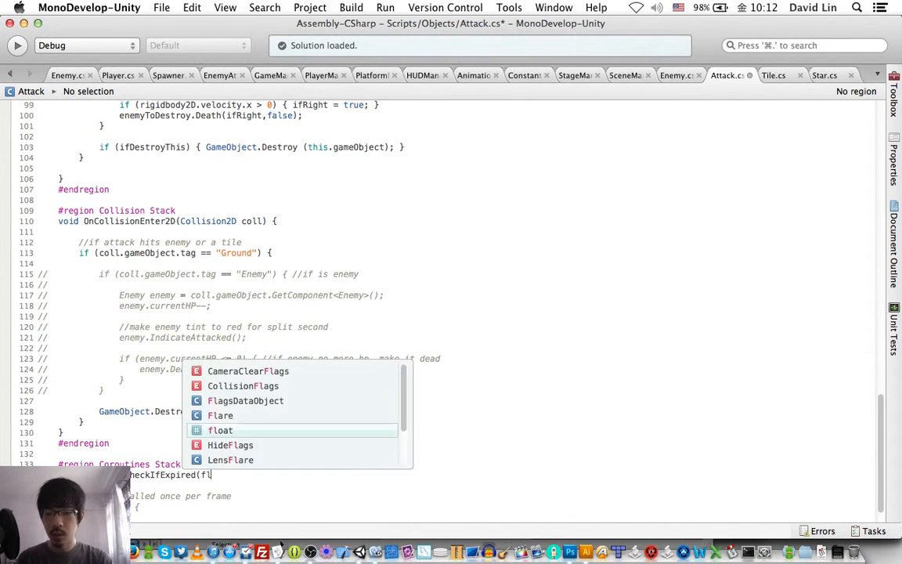
pyautogui.write('oat time) {')
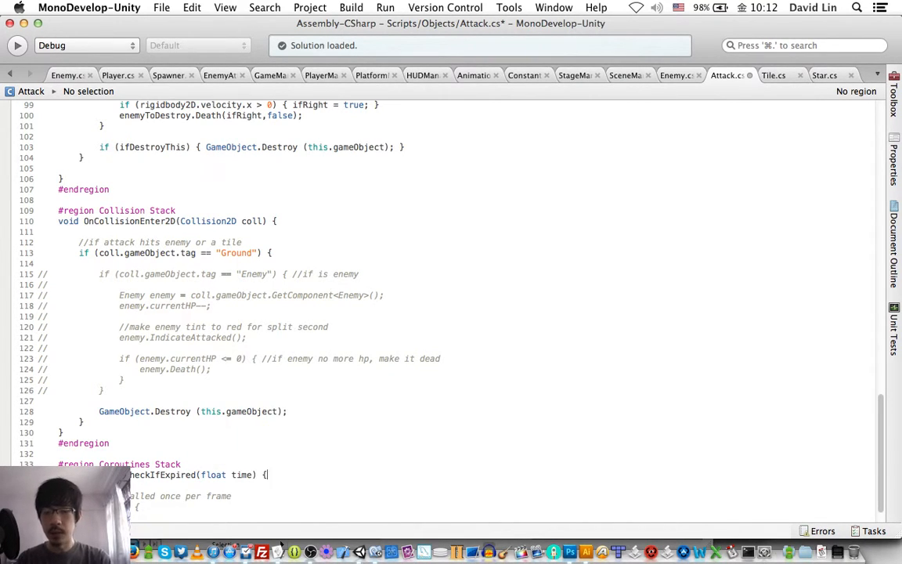
pyautogui.press('Return')
pyautogui.press('super+s')
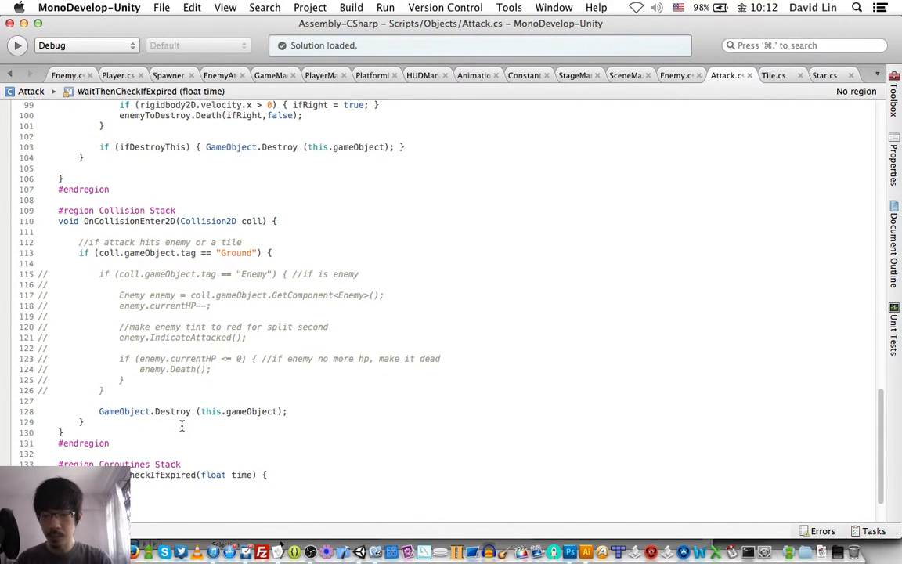
# - Add "yield return new WaitForSeconds(time);" as the first statement of WaitThenCheckIfExpired
pyautogui.write('yield ')
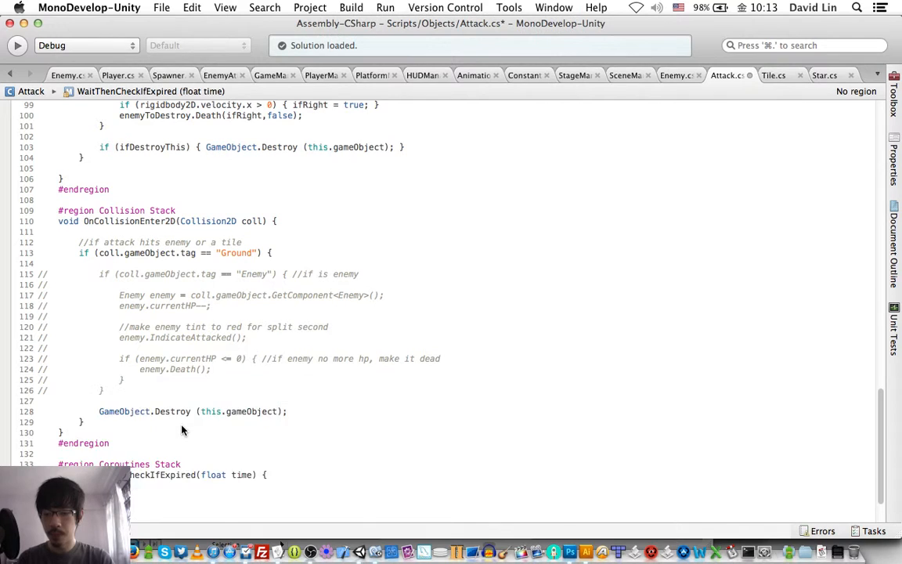
pyautogui.write('return new wa')
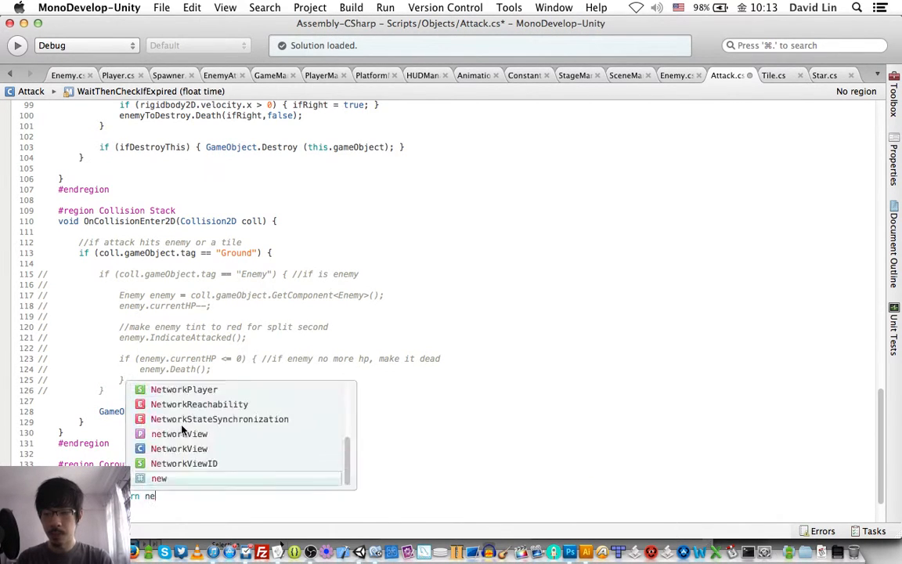
pyautogui.press('Return')
pyautogui.write('(')
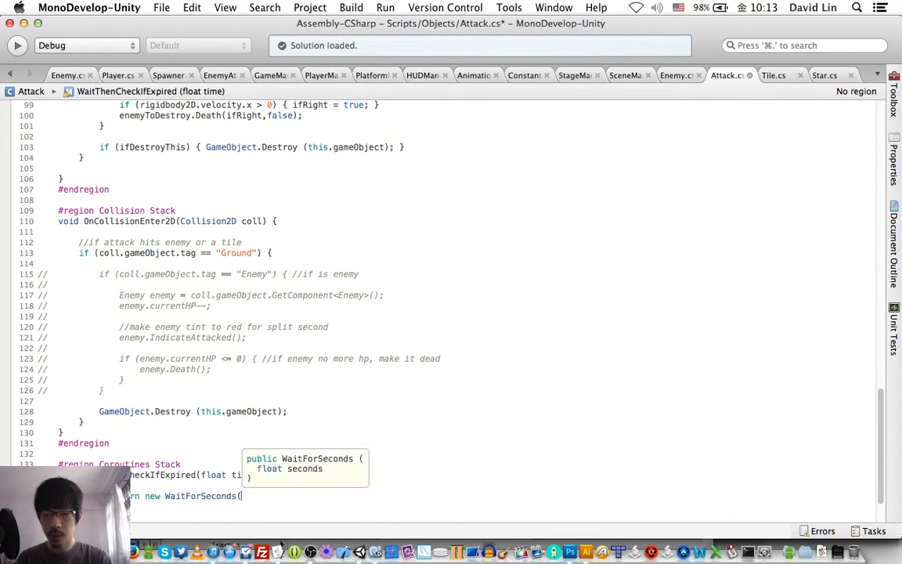
pyautogui.write('time);')
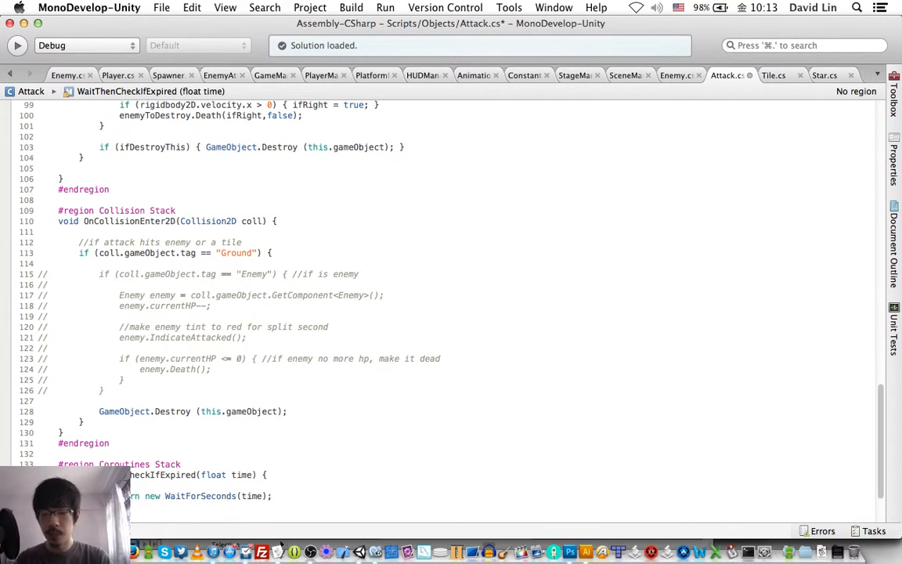
# - Start the condition "if (expireDelay <= 0)" below the yield statement in WaitThenCheckIfExpired
pyautogui.write('expireDelay')
pyautogui.press('Return')
pyautogui.write('<= 0)')
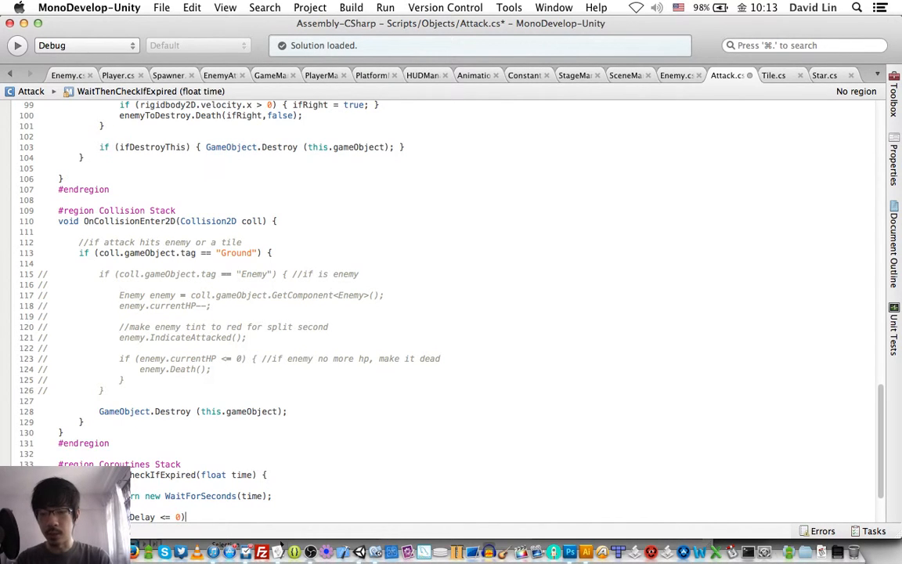
# - Insert "expireDelay--;" on its own line between the yield statement and the expireDelay condition
pyautogui.scroll(-3, 219, 376)
pyautogui.click(218, 421)
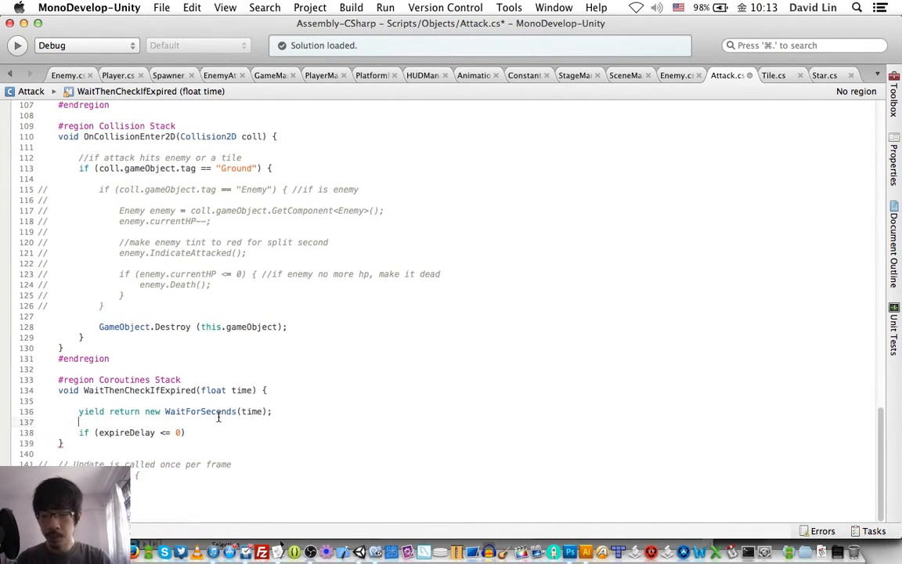
pyautogui.press('Return')
pyautogui.write('expire')
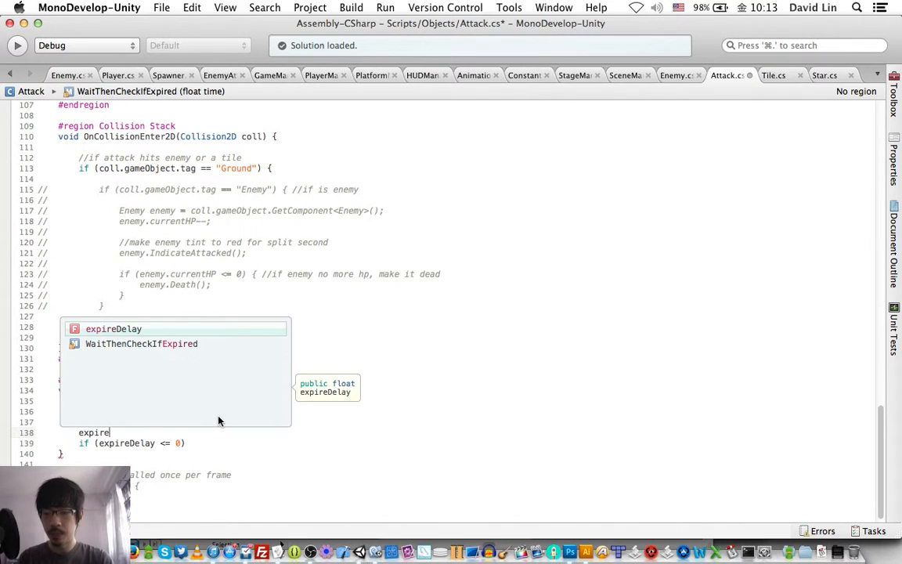
pyautogui.press('Return')
pyautogui.write('--;')
pyautogui.press('Return')
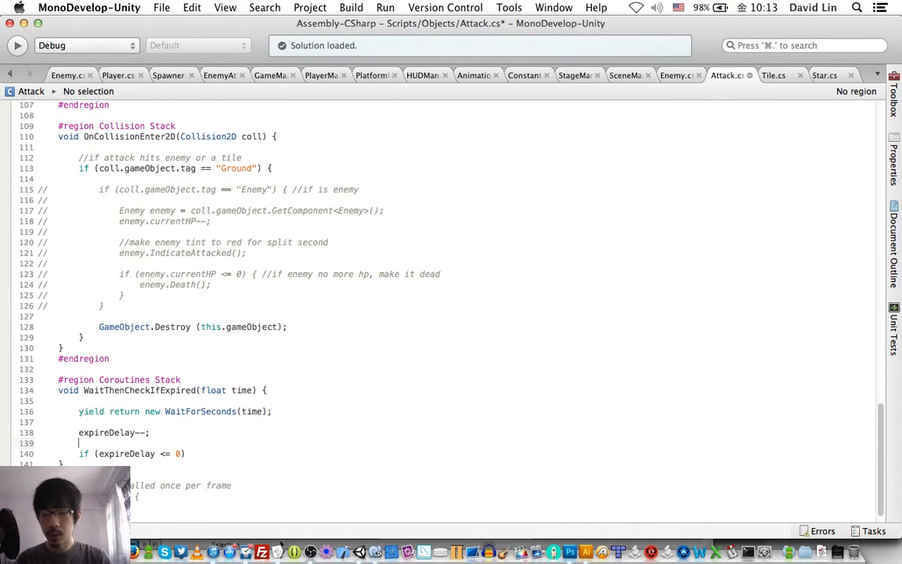
# - Complete the "if (expireDelay <= 0)" condition with the body "{ GameObject.Destroy(this.gameObject); }"
pyautogui.click(160, 434)
pyautogui.click(206, 453)
pyautogui.write('{')
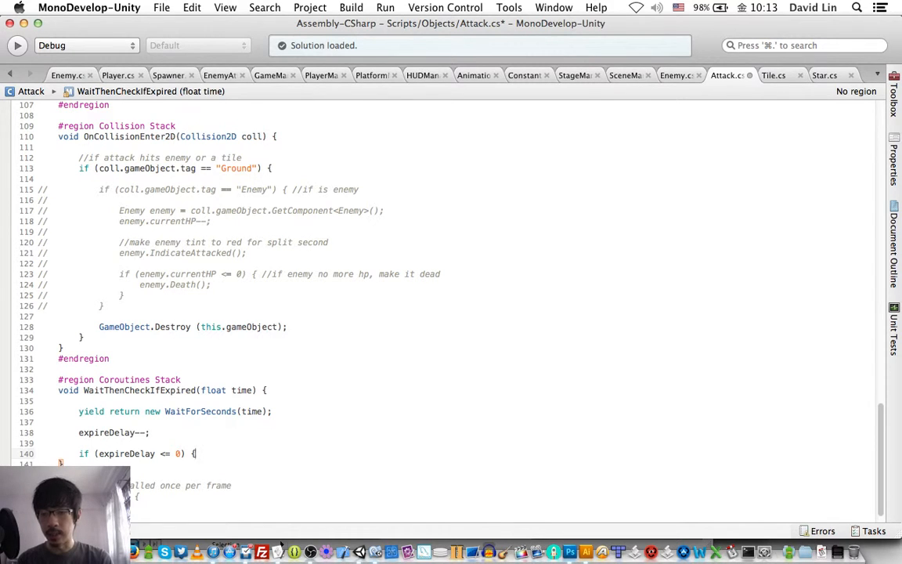
pyautogui.write(' ex')
pyautogui.press('BackSpace')
pyautogui.press('BackSpace')
pyautogui.write('GameObject')
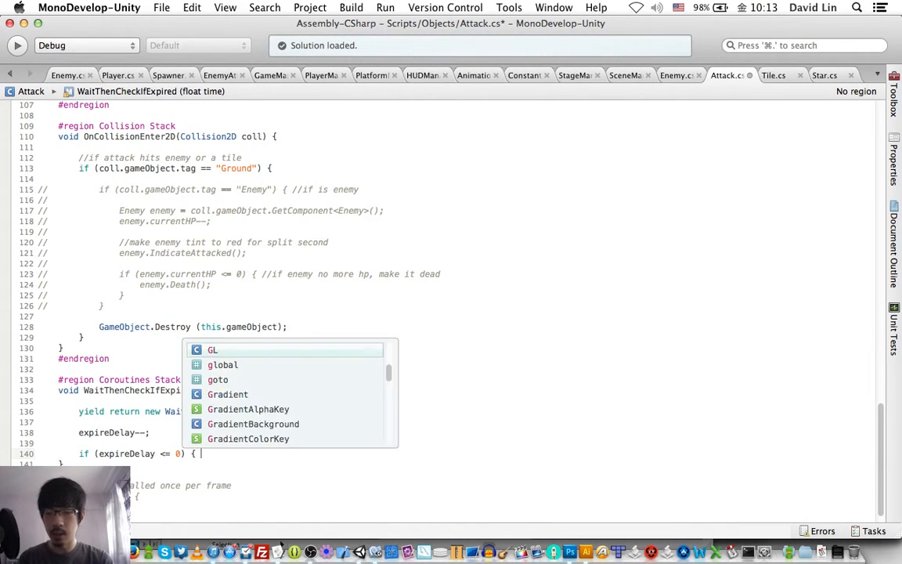
pyautogui.write('.Destroy(this')
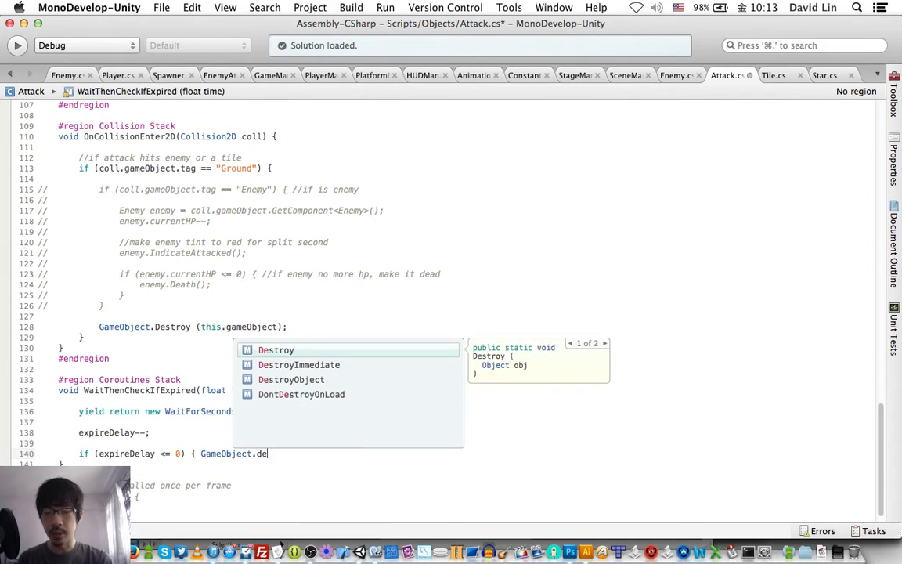
pyautogui.write('.gameObject); ')
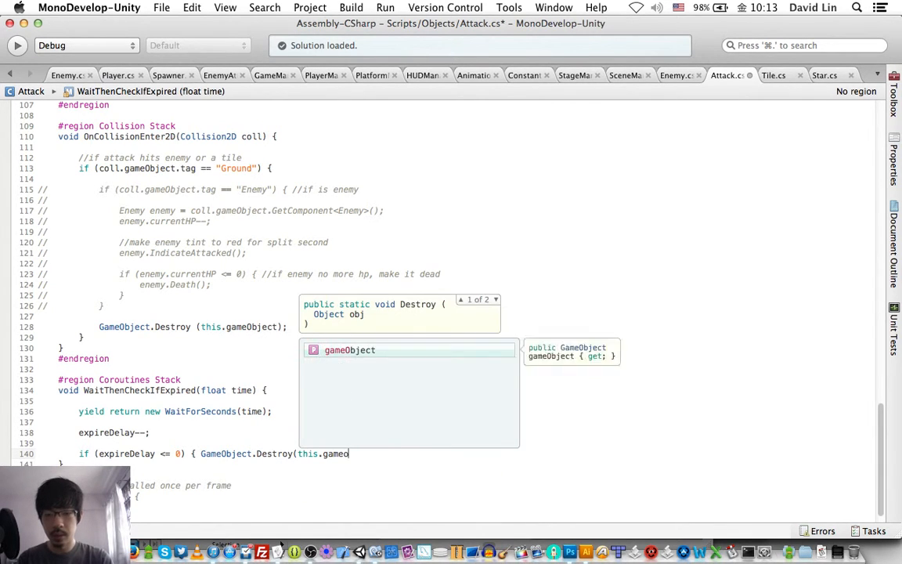
pyautogui.write('}')
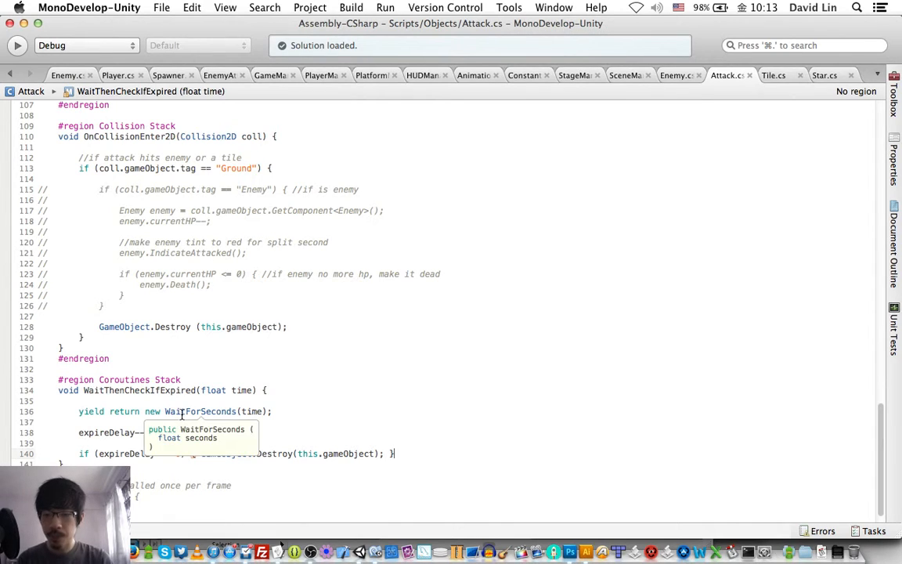
# - Append the comment "//auto destroy it if expired" to the expireDelay condition and add new lines below it
pyautogui.write(' //au')
pyautogui.write('to destroy it')
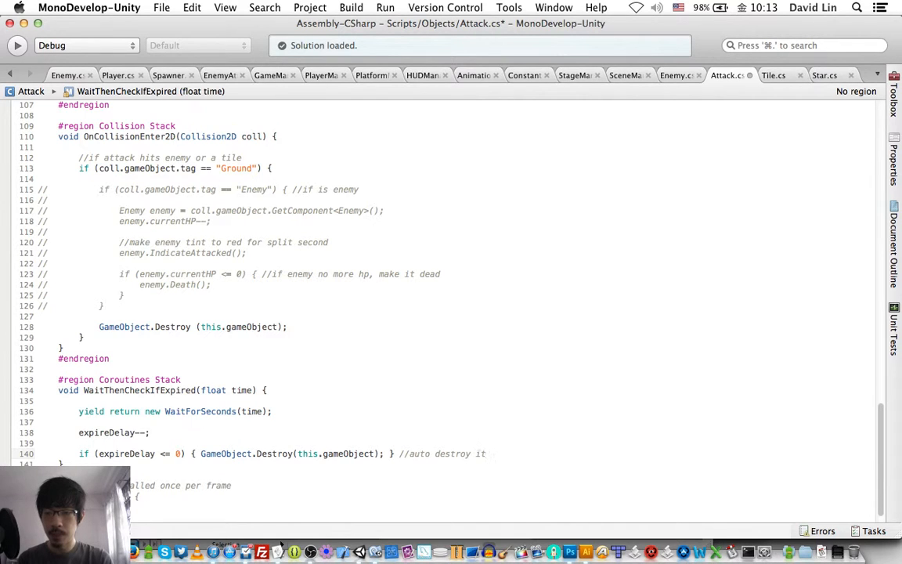
pyautogui.write(' if expired')
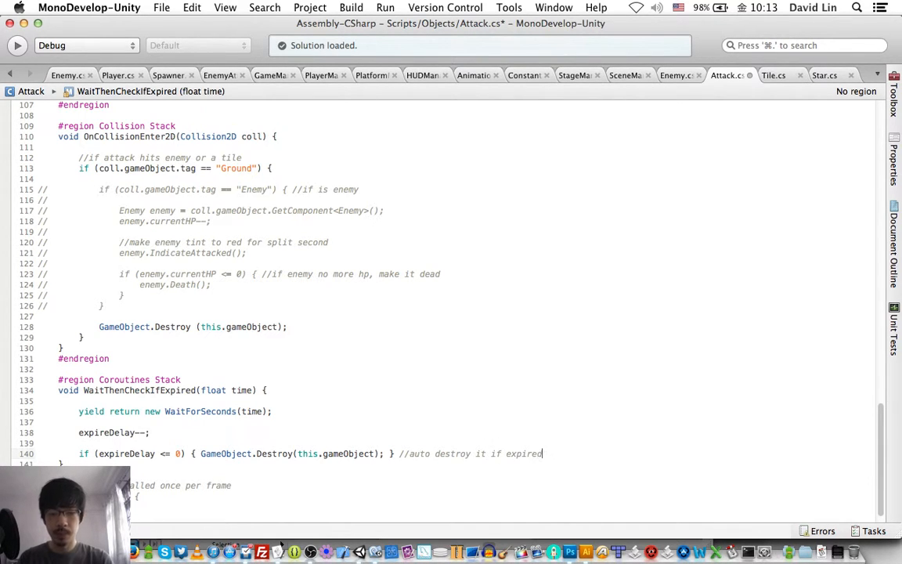
pyautogui.press('Return')
pyautogui.press('Return')
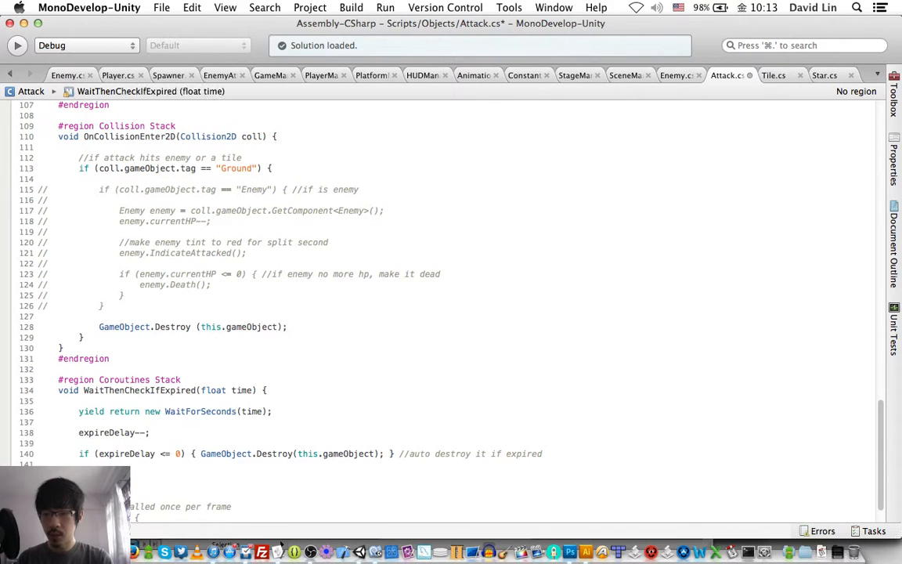
pyautogui.write('Wait')
pyautogui.press('Down')
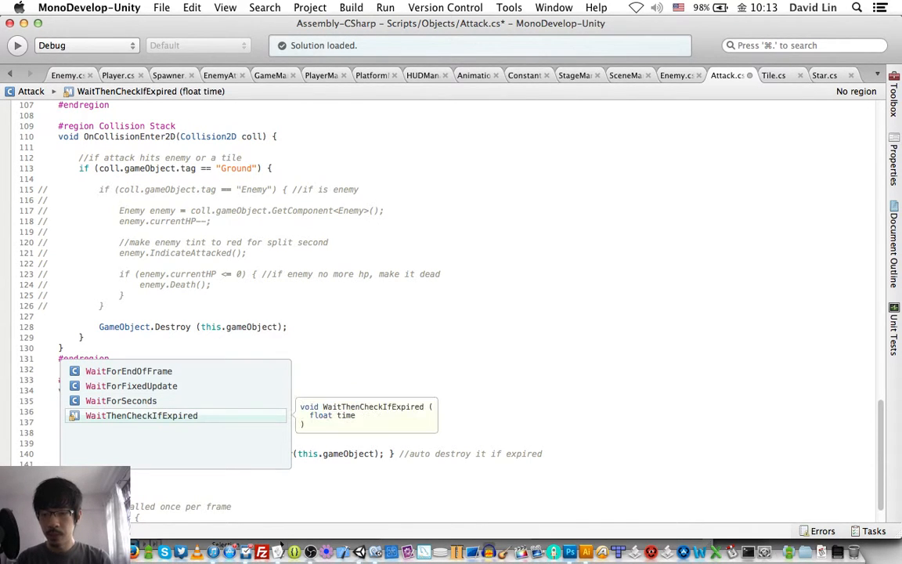
pyautogui.press('Up')
pyautogui.press('Escape')
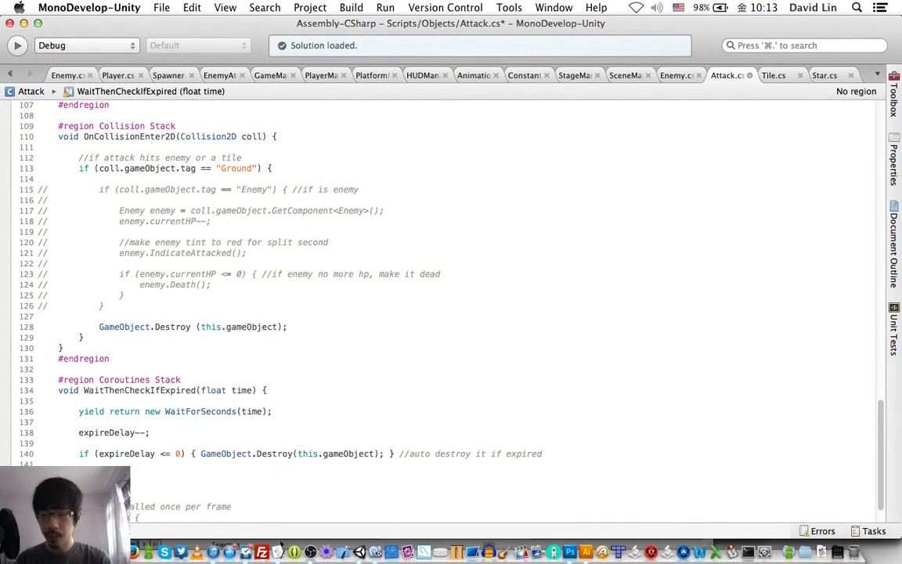
# - Add "else { StartCoroutine(WaitThenCheckIfExpired(time)); }" below the expireDelay condition and save the script
pyautogui.write('else ')
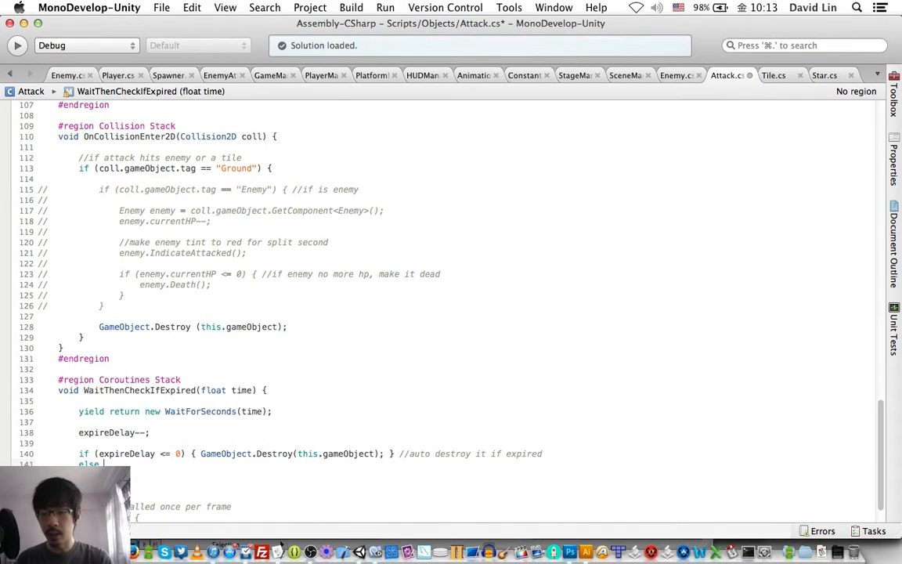
pyautogui.write('{ Startc')
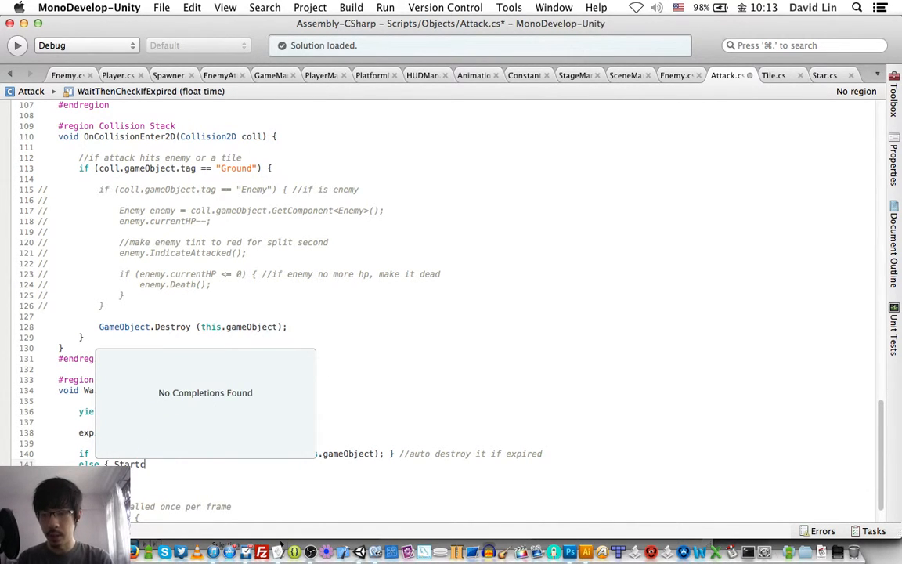
pyautogui.press('BackSpace')
pyautogui.write('Co')
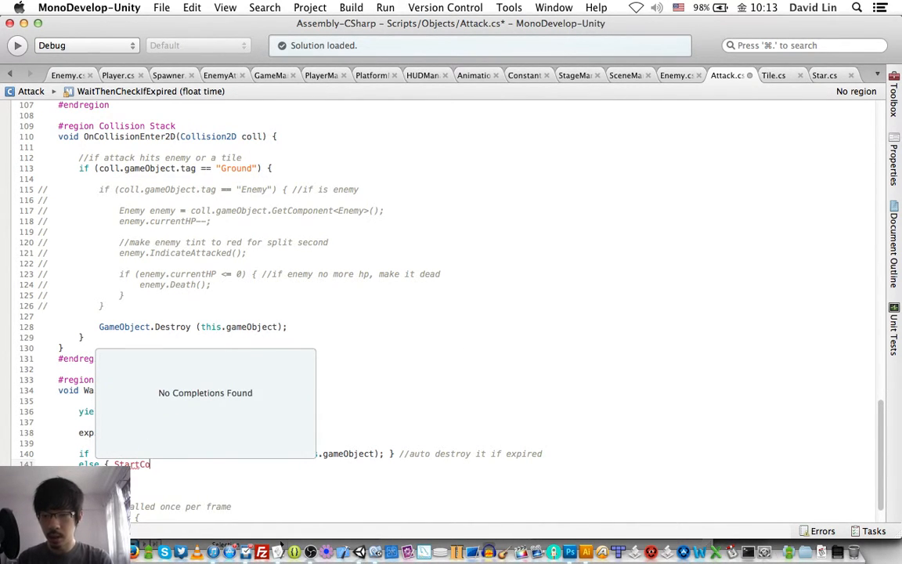
pyautogui.write('routine(')
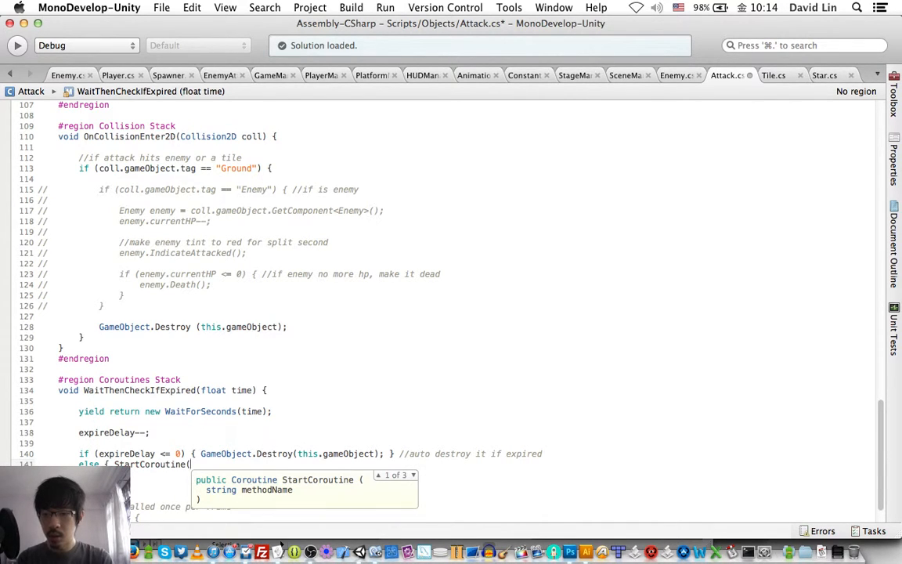
pyautogui.write('WaitThenCheckIfExpired(')
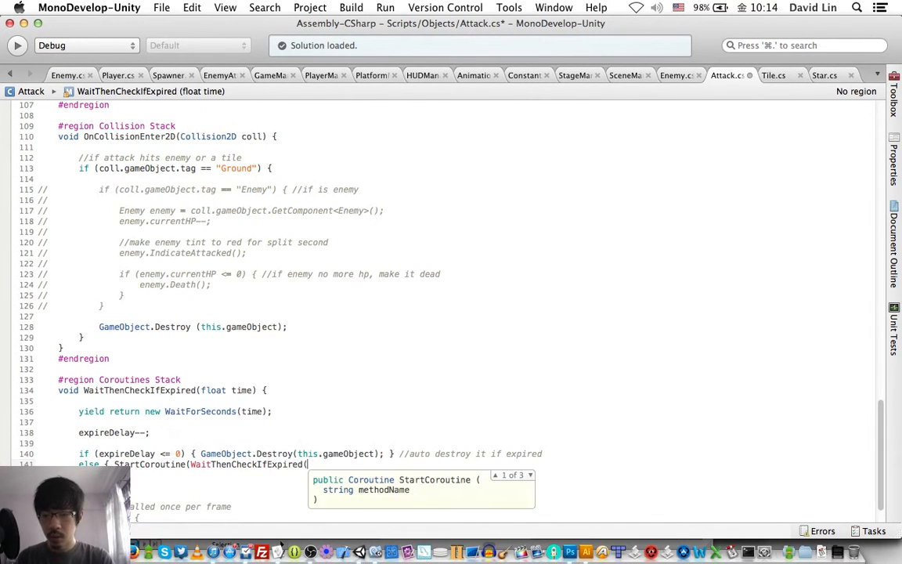
pyautogui.write('time)); }')
pyautogui.press('super+s')
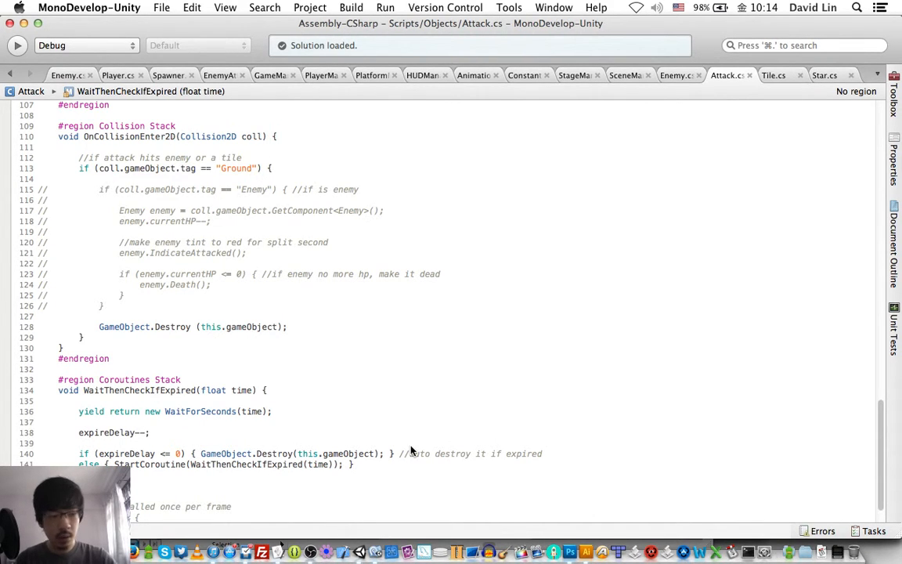
# - Copy the StartCoroutine(WaitThenCheckIfExpired(time)); call into the empty "if (expireDelay != -1.0f)" block in Start()
pyautogui.moveTo(114, 464); pyautogui.dragTo(343, 464)
pyautogui.press('super+c')
pyautogui.scroll(10, 210, 394)
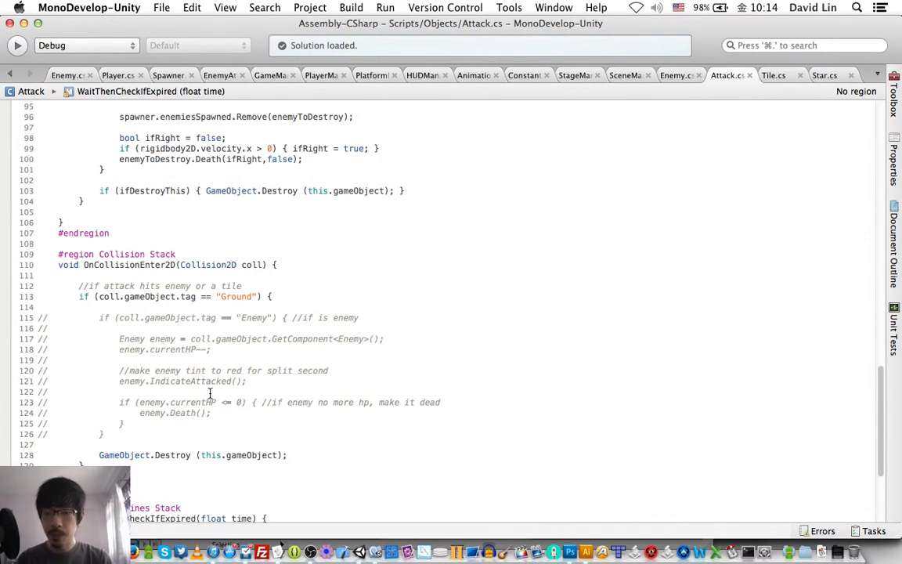
pyautogui.scroll(15, 210, 393)
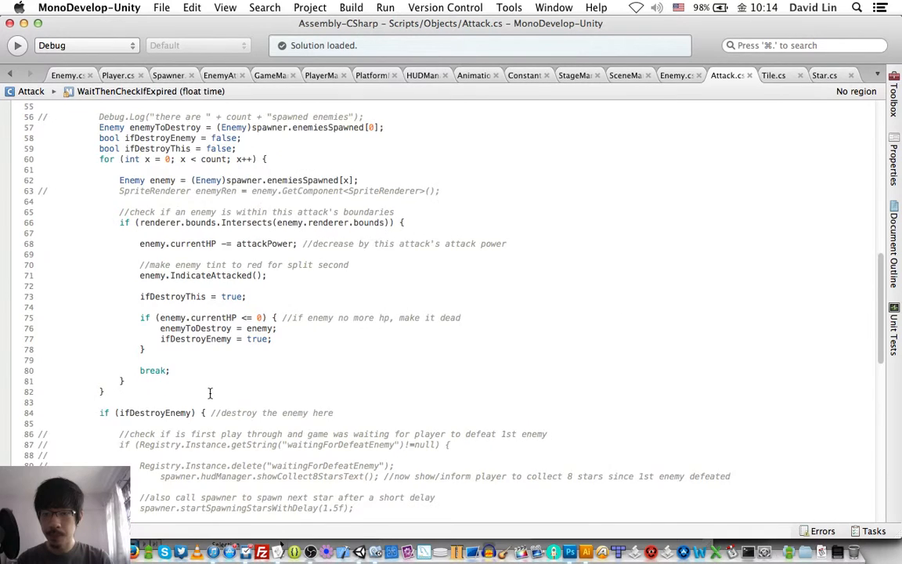
pyautogui.scroll(6, 218, 257)
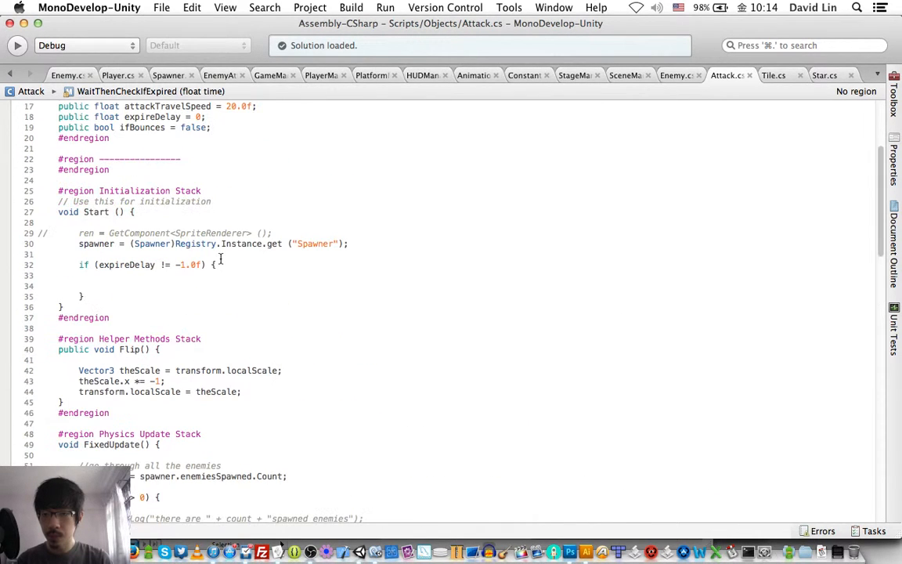
pyautogui.click(134, 284)
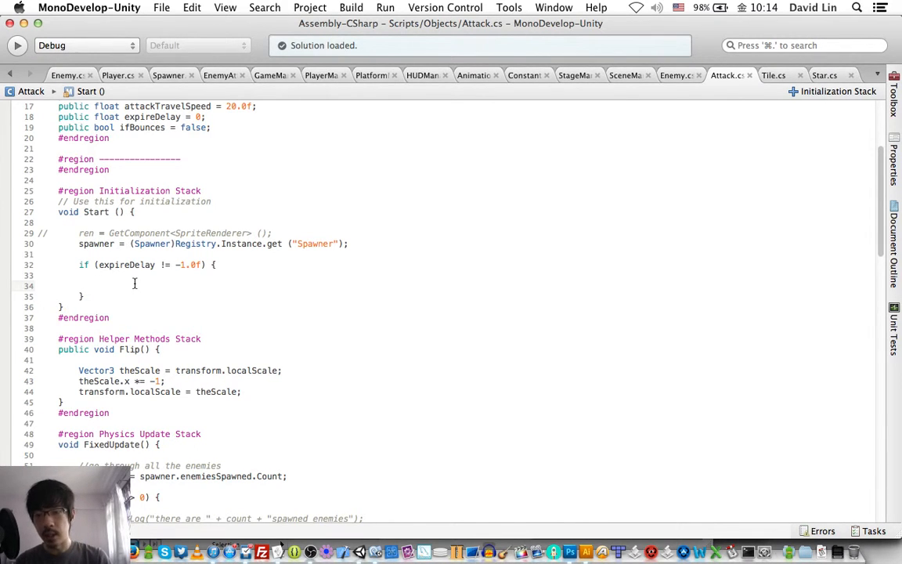
pyautogui.press('super+v')
# - Replace the time argument of the coroutine call in Start() with 0.1f and save the script
pyautogui.doubleClick(303, 286)
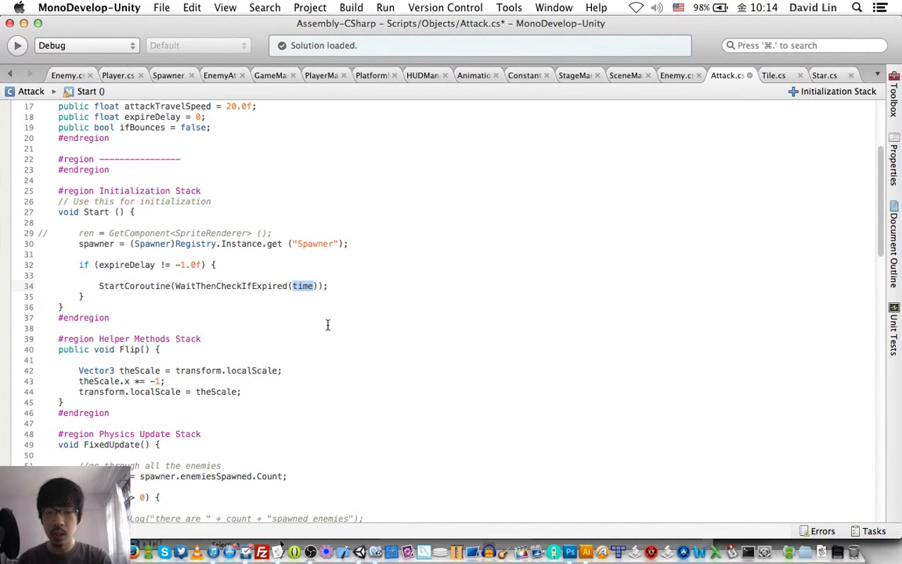
pyautogui.write('0.1f')
pyautogui.press('Up')
pyautogui.press('super+s')
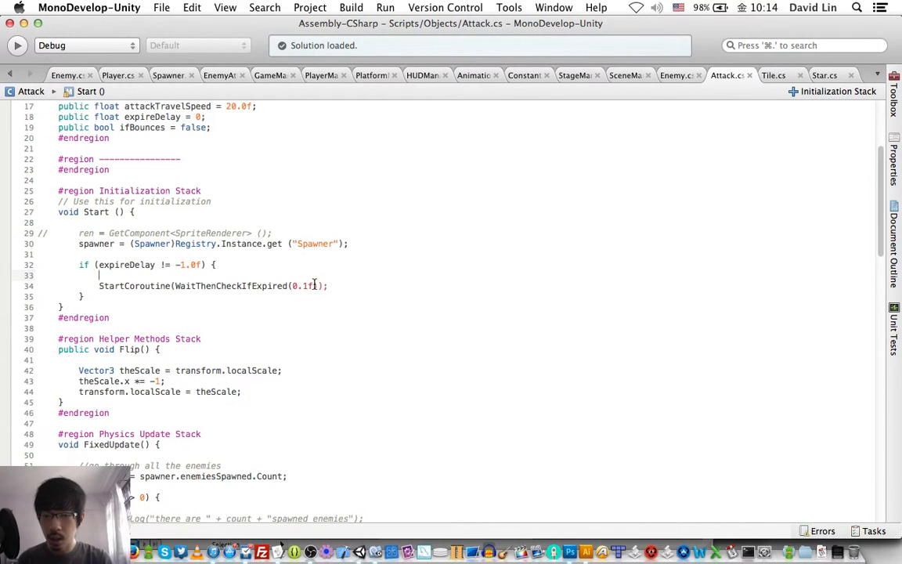
# - Check Unity's console for compile errors, add "#endregion" after the WaitThenCheckIfExpired method in Attack.cs, and save
pyautogui.press('super+Tab')
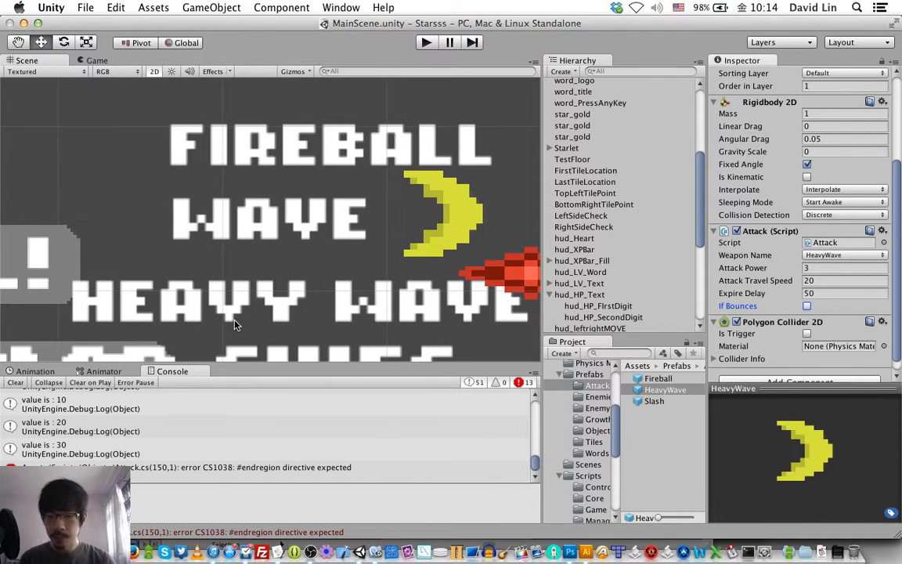
pyautogui.press('super+Tab')
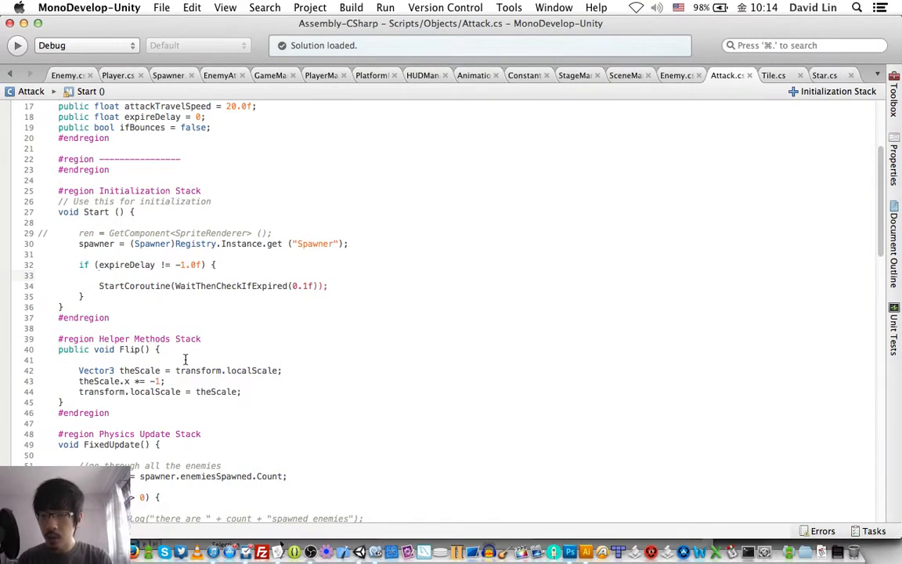
pyautogui.scroll(-15, 185, 361)
pyautogui.scroll(-9, 185, 361)
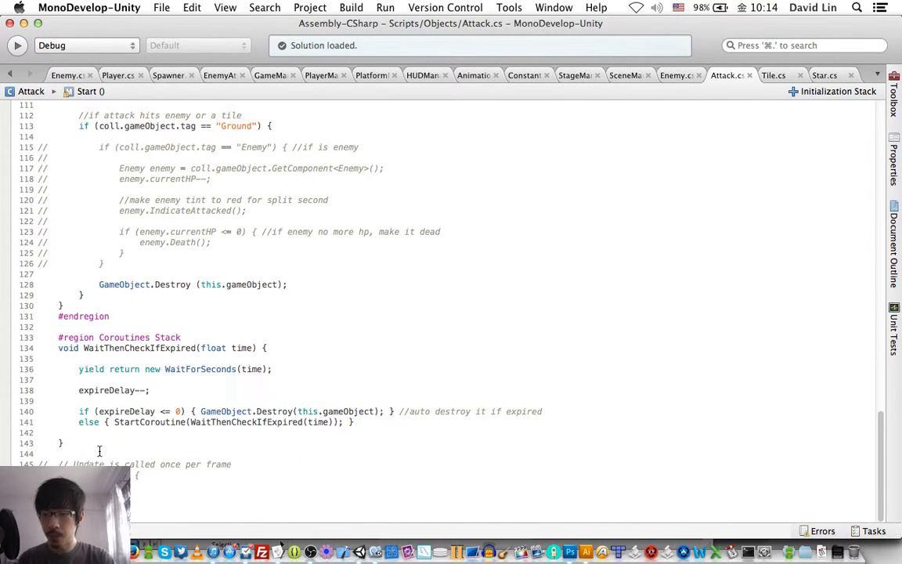
pyautogui.click(70, 454)
pyautogui.write('#endr')
pyautogui.press('Return')
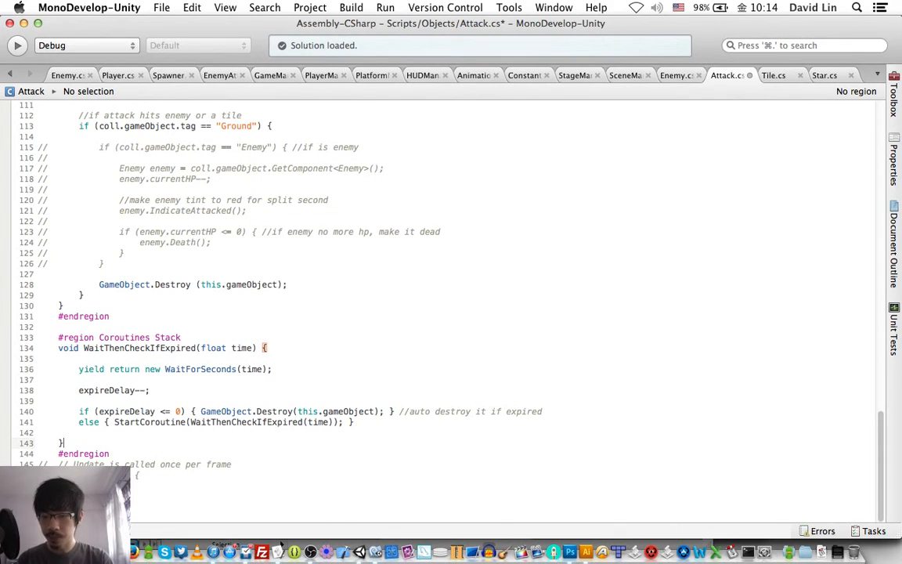
pyautogui.press('super+s')
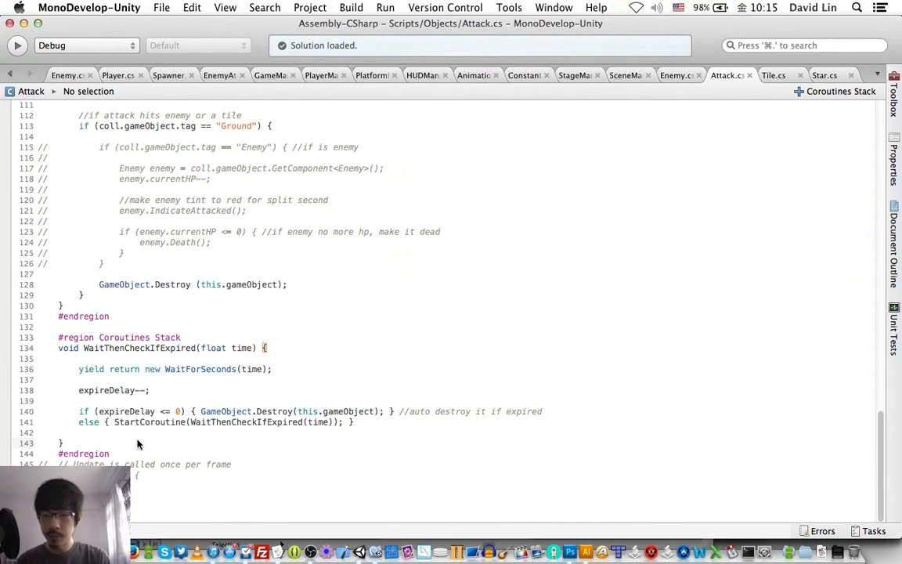
# - Switch to Unity, open the Attack.cs compile error from the console, and change WaitThenCheckIfExpired's return type to IEnumerator
pyautogui.press('super+Tab')
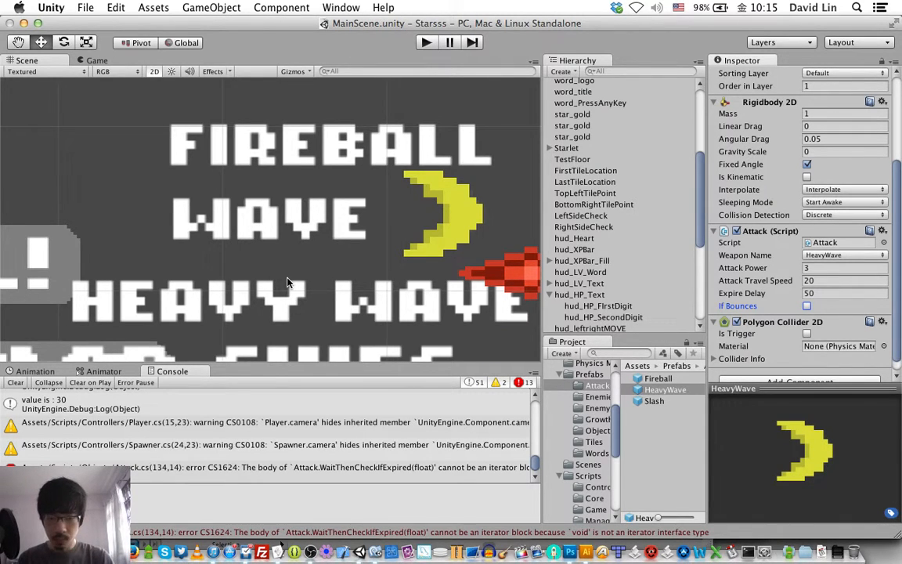
pyautogui.doubleClick(247, 480)
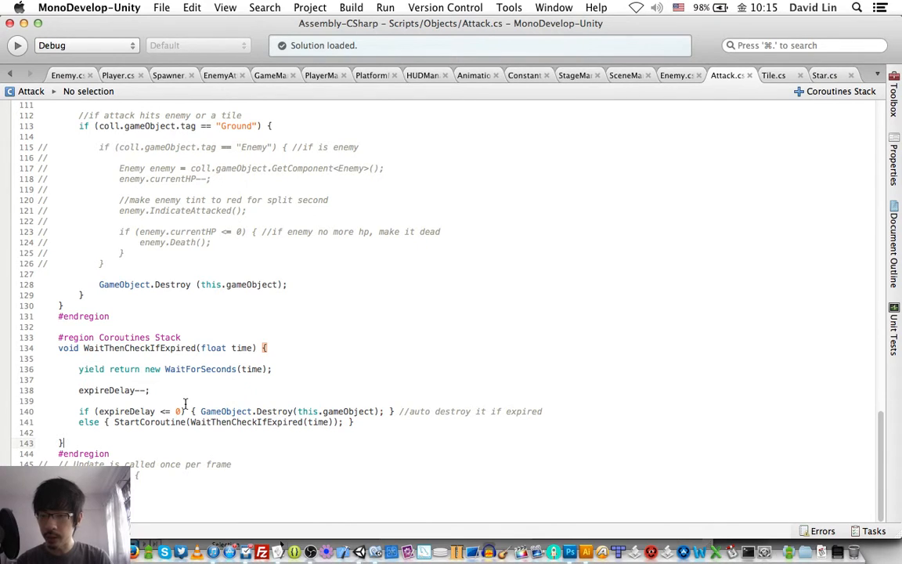
pyautogui.doubleClick(66, 348)
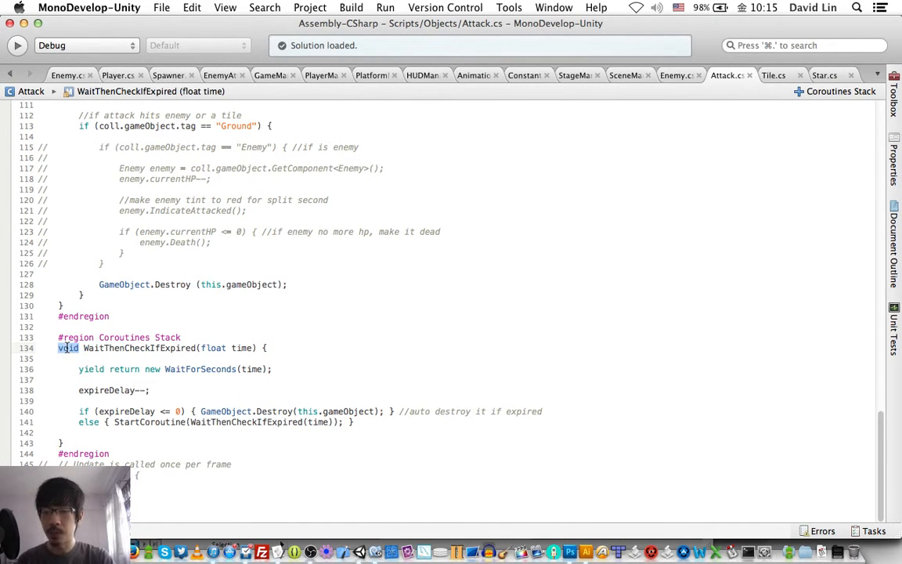
pyautogui.write('IE')
pyautogui.press('Down')
pyautogui.press('Return')
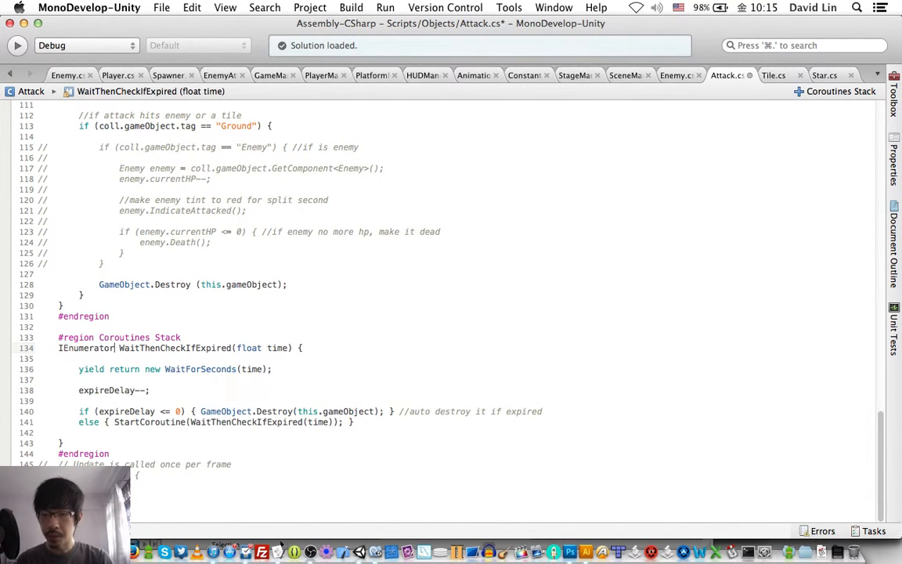
# - Save Attack.cs with the IEnumerator return type and switch to Unity to recompile the scripts
pyautogui.press('Up')
pyautogui.press('super+s')
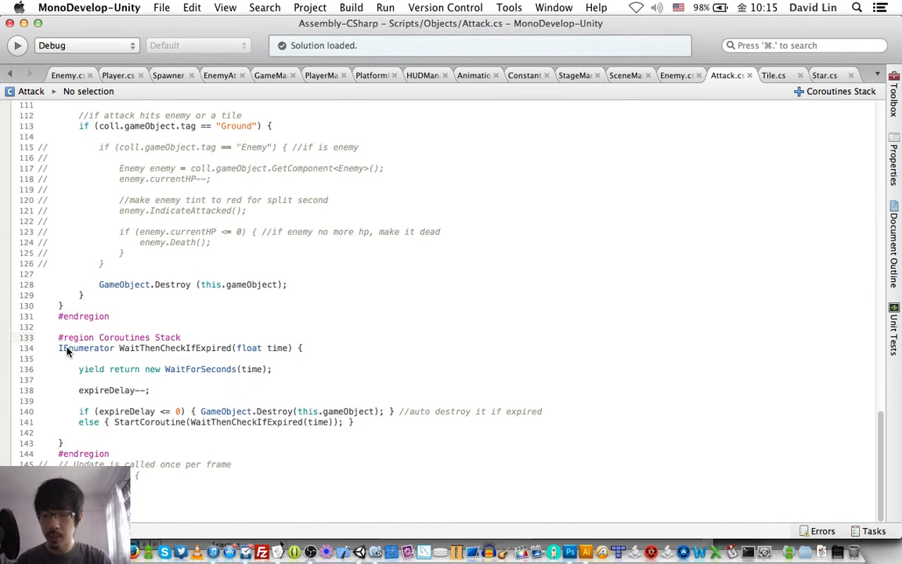
pyautogui.press('super+Tab')
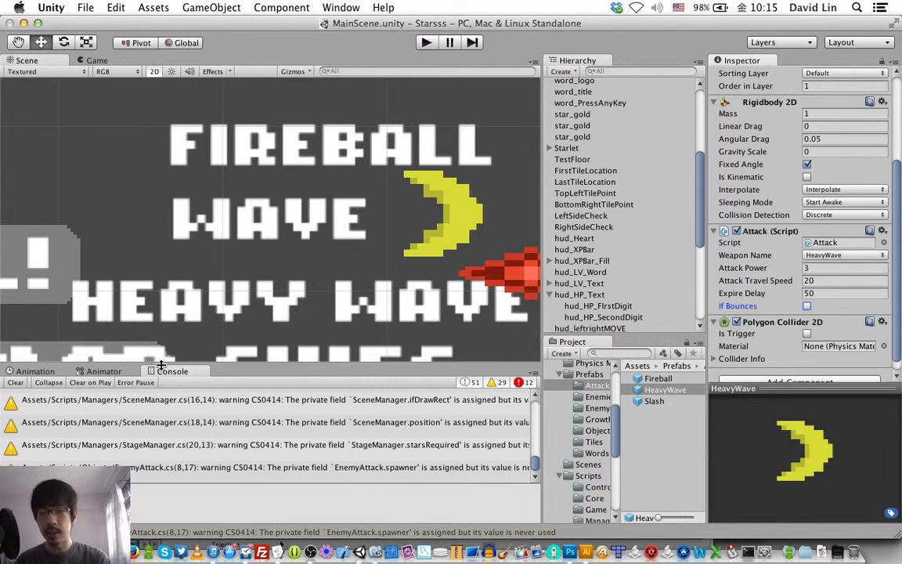
# - Run the game, collect the first star to check which weapon it gives, and stop the game
pyautogui.press('super+p')
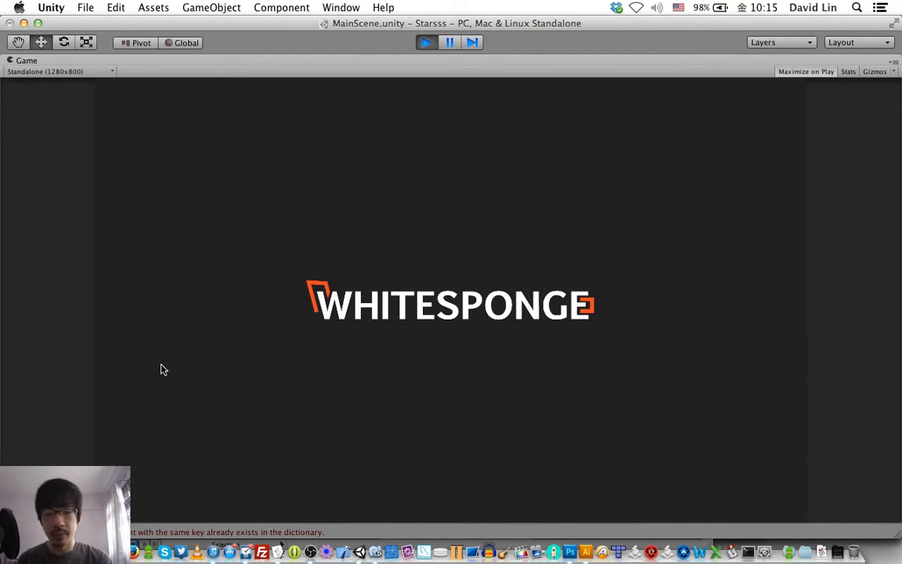
pyautogui.press('space')
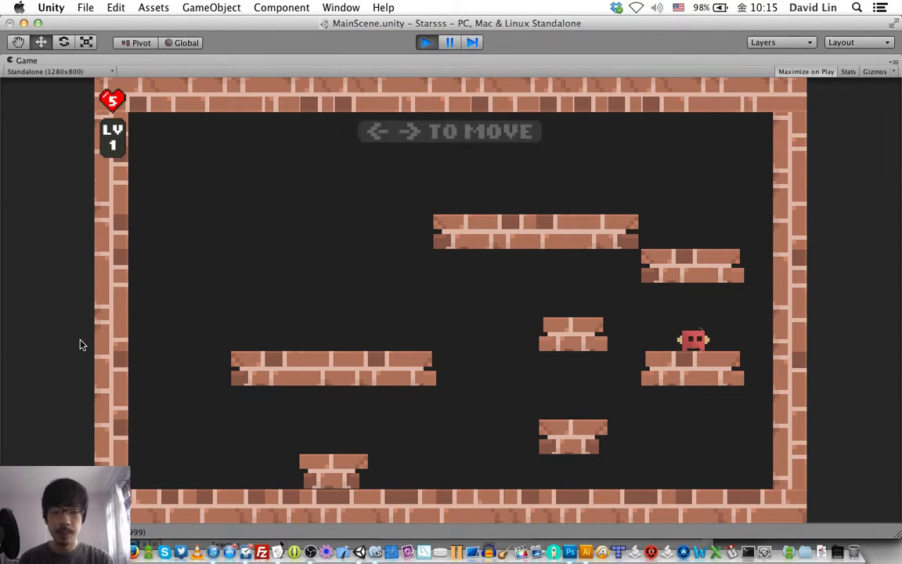
pyautogui.press('z')
pyautogui.press('Left')
pyautogui.press('Right')
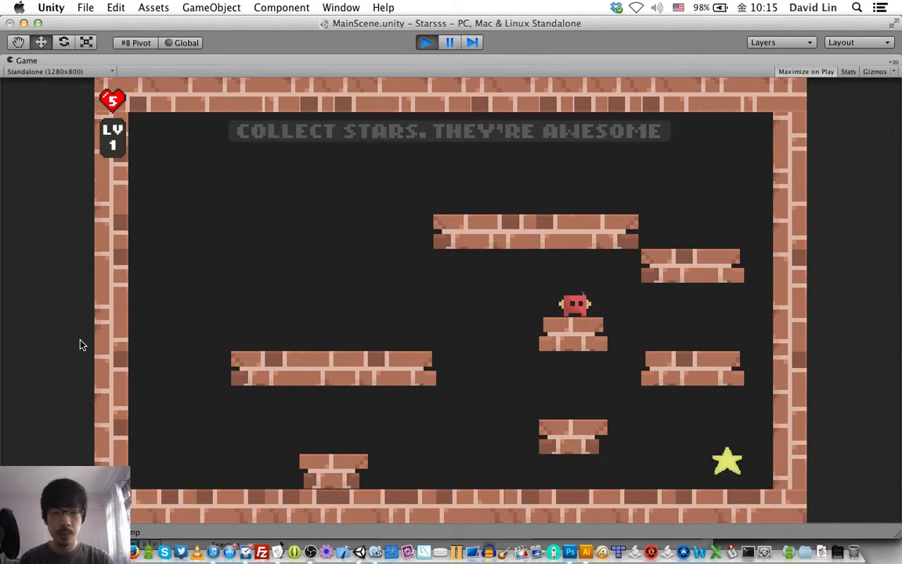
pyautogui.press('Right')
pyautogui.press('Left')
pyautogui.press('x')
pyautogui.press('super+p')
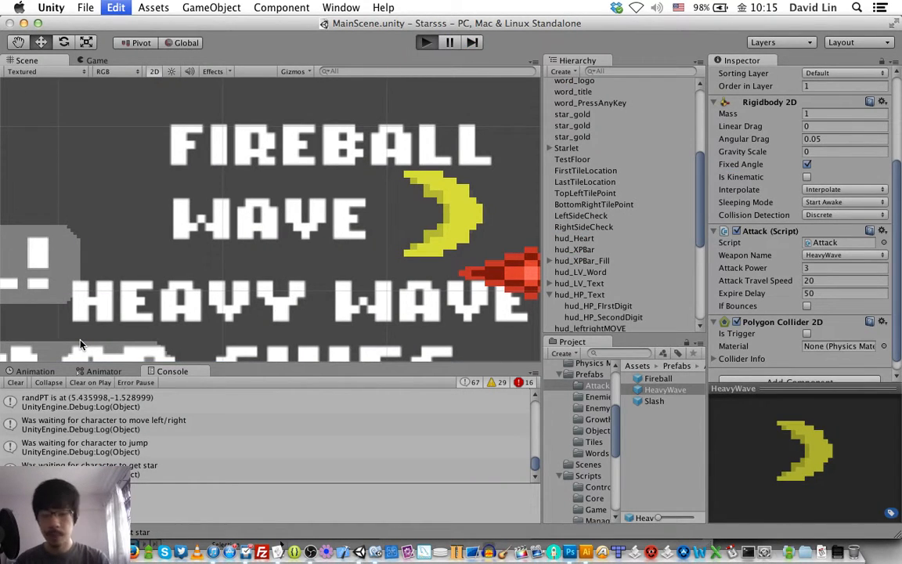
# - Run the game again, collect the first star, try its weapon, and end the playtest
pyautogui.press('super+p')
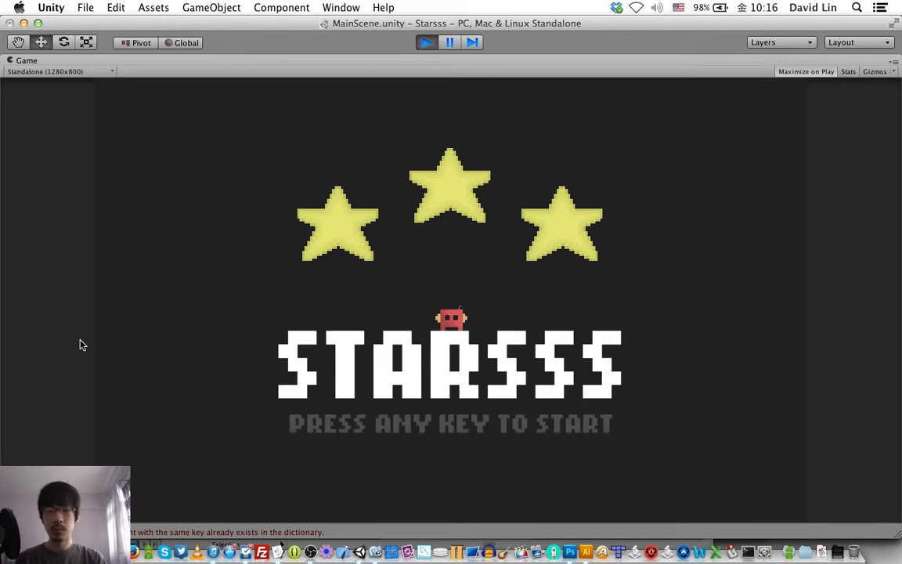
pyautogui.press('space')
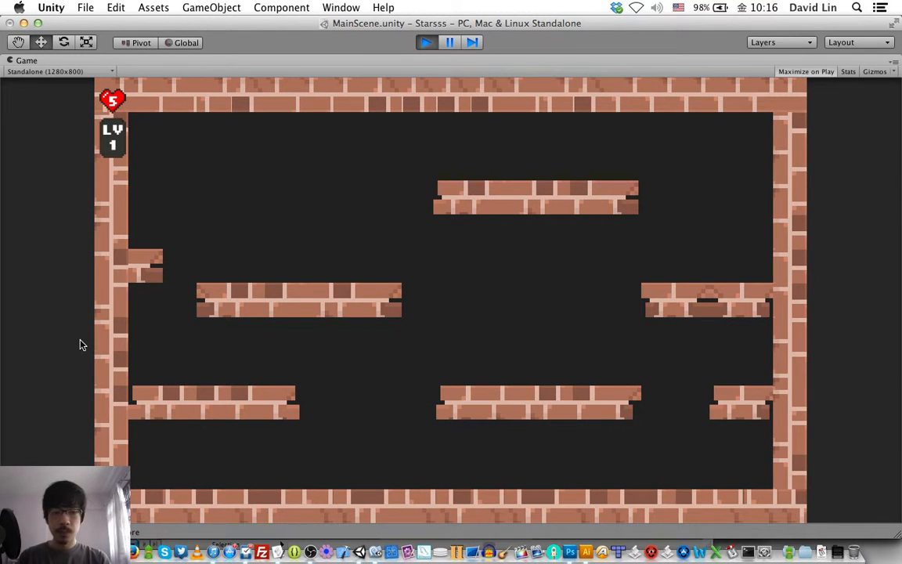
pyautogui.press('Right')
pyautogui.press('z')
pyautogui.press('Left')
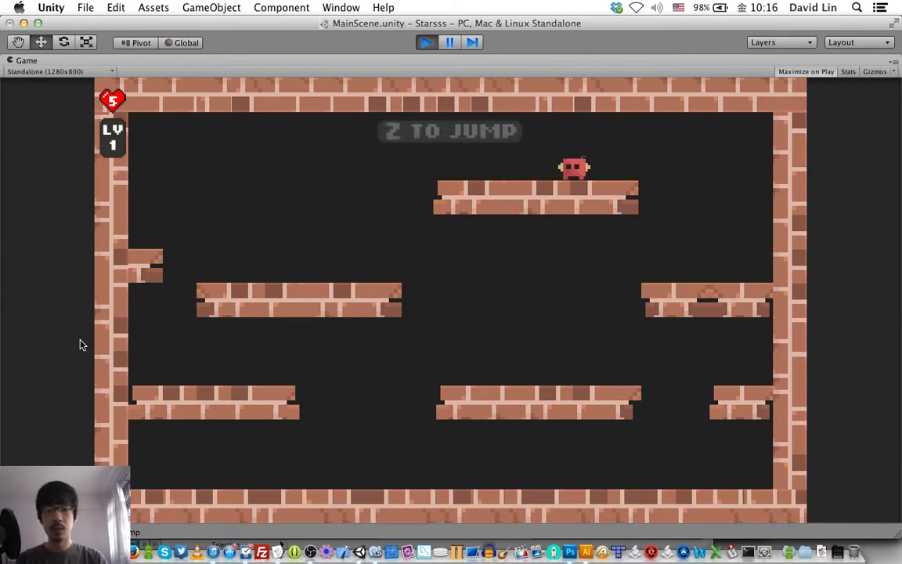
pyautogui.press('Right')
pyautogui.press('Left')
pyautogui.press('Right')
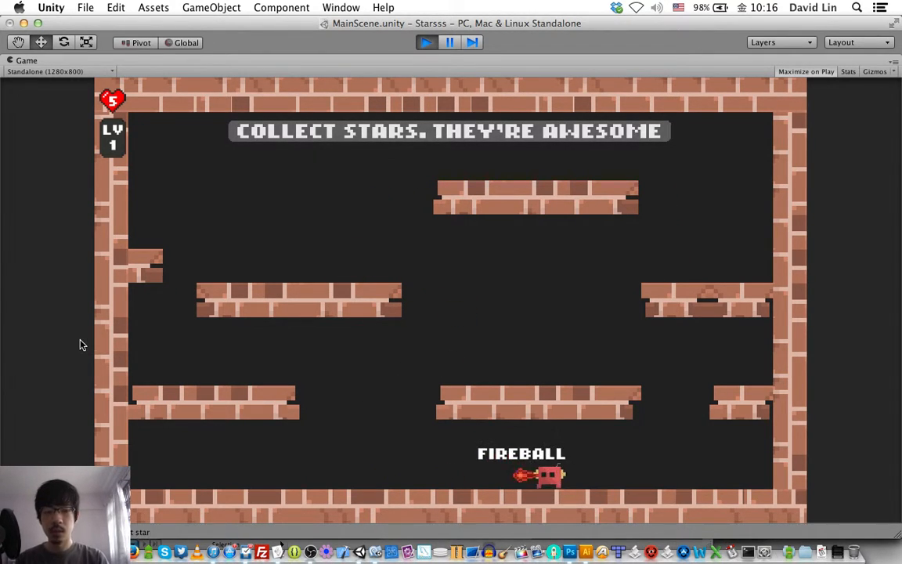
pyautogui.press('Left')
pyautogui.press('x')
pyautogui.press('super+p')
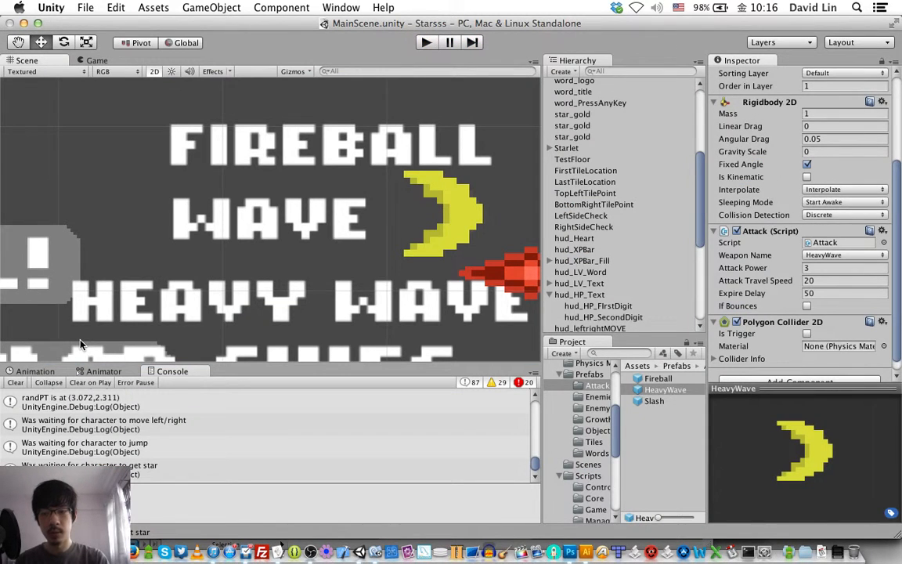
# - In MonoDevelop's Player.cs, comment out the two lines that take the first star's weapon from spawner.spawnedStar.starWeapon in the waitingForCollectStar block
pyautogui.press('super+Tab')
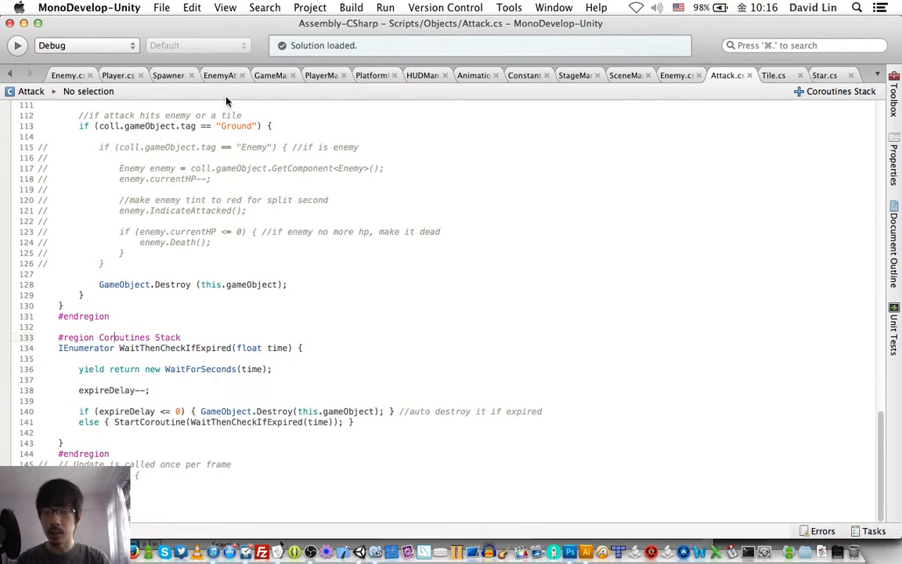
pyautogui.click(118, 75)
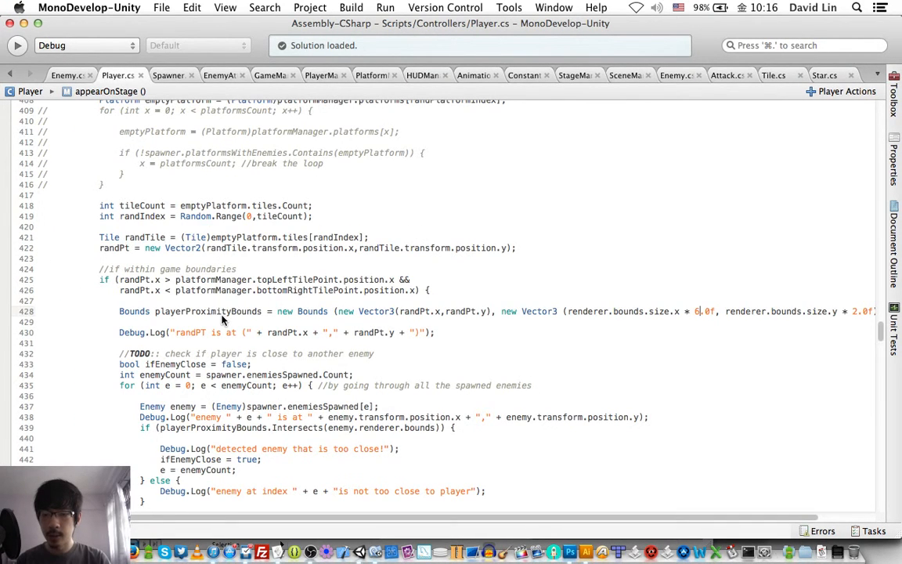
pyautogui.scroll(10, 222, 316)
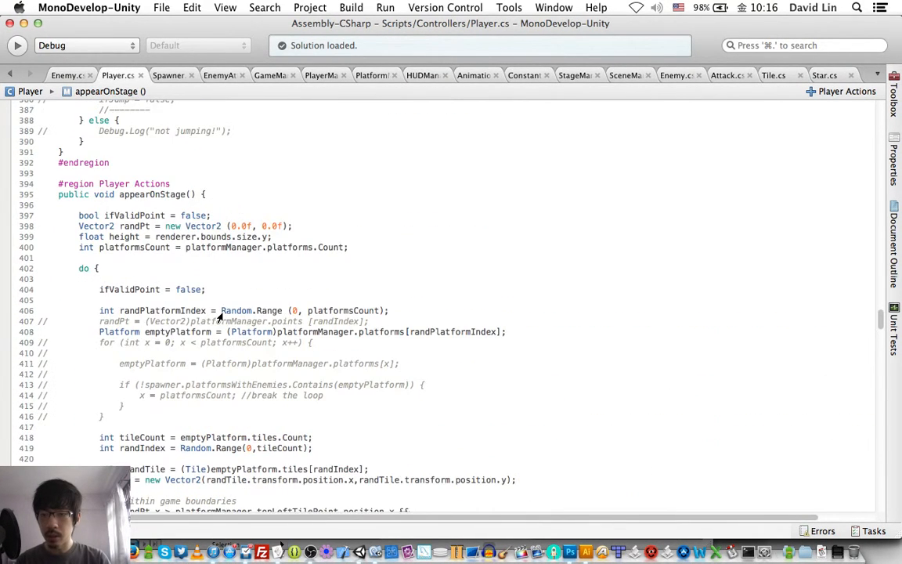
pyautogui.scroll(8, 219, 316)
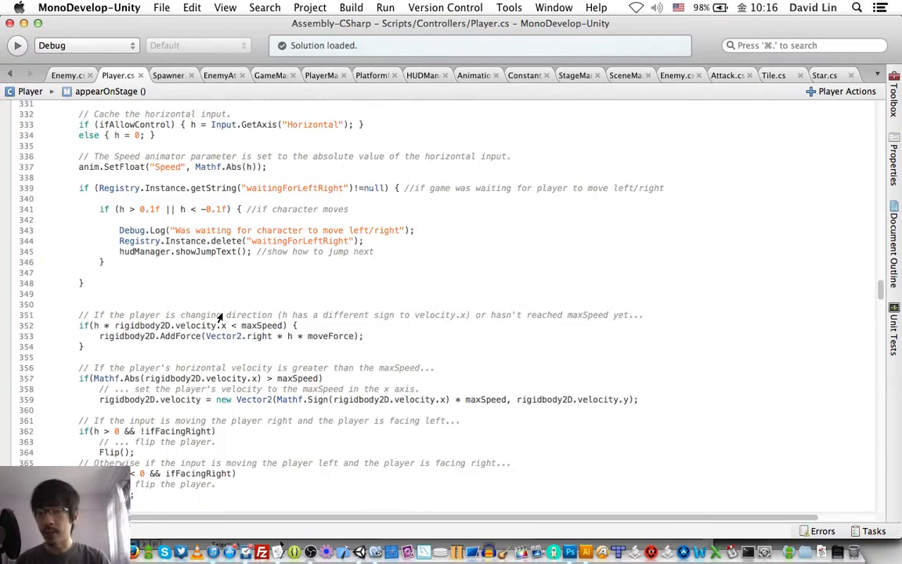
pyautogui.scroll(13, 219, 317)
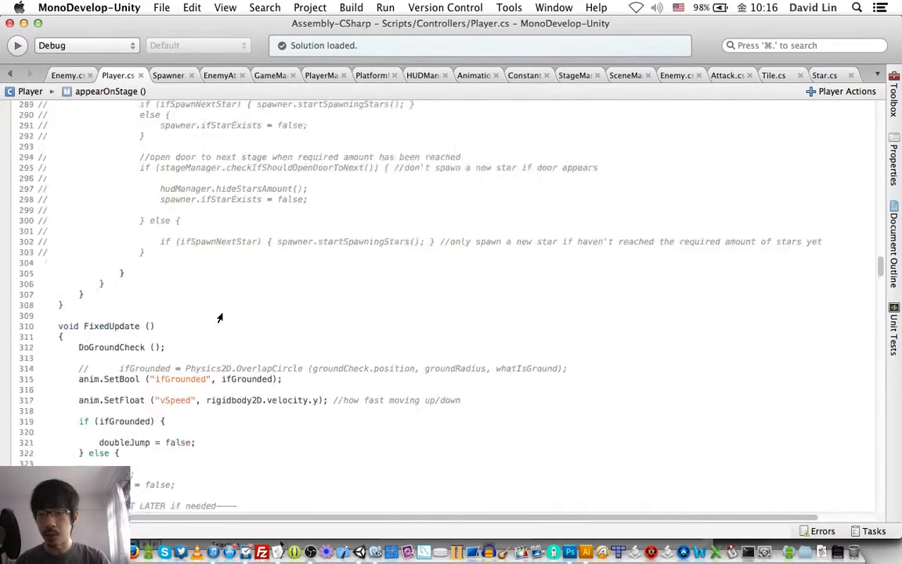
pyautogui.scroll(8, 219, 316)
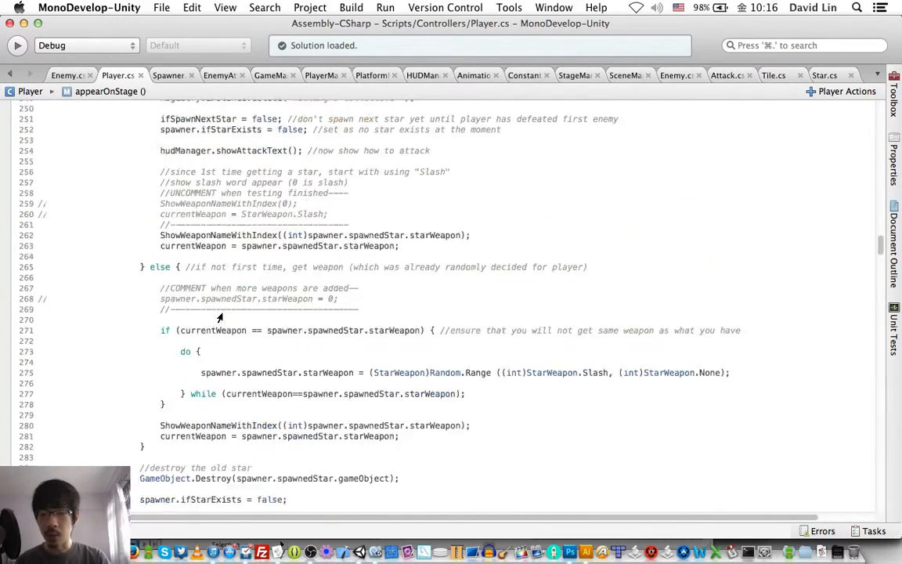
pyautogui.scroll(2, 219, 317)
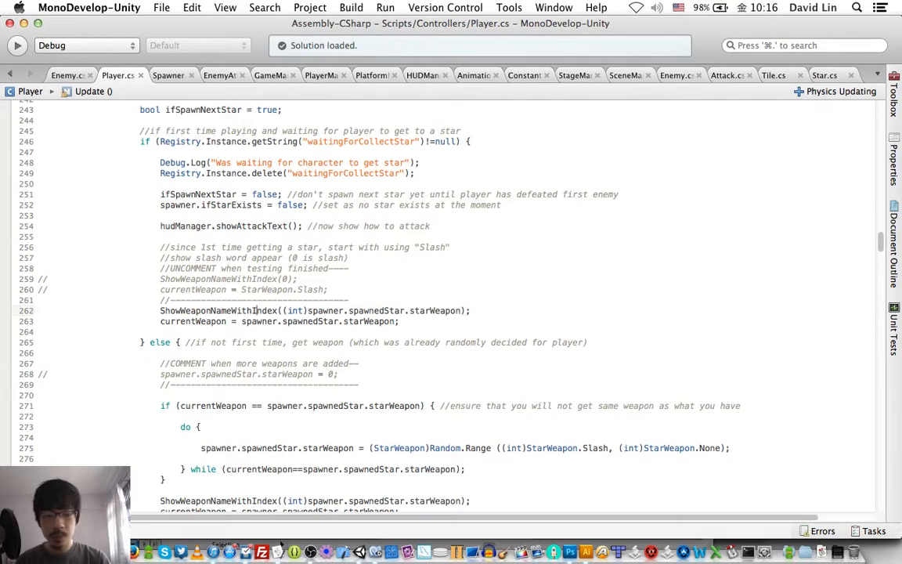
pyautogui.click(254, 310)
pyautogui.press('super+slash')
pyautogui.press('super+slash')
# - Uncomment ShowWeaponNameWithIndex(0); and currentWeapon = StarWeapon.Slash; under the "UNCOMMENT when testing finished" comment
pyautogui.press('Up')
pyautogui.press('Up')
pyautogui.press('Up')
pyautogui.press('Up')
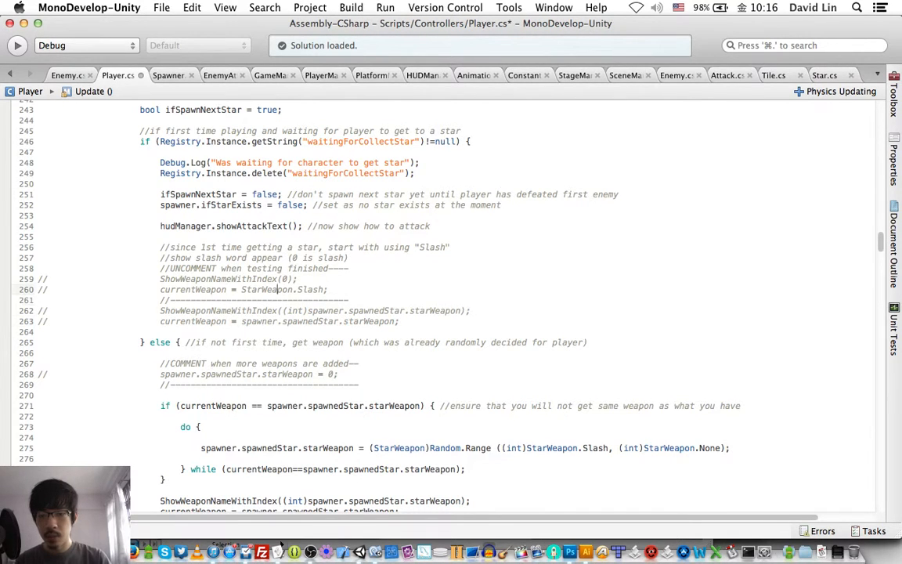
pyautogui.press('super+slash')
pyautogui.press('Down')
pyautogui.press('super+slash')
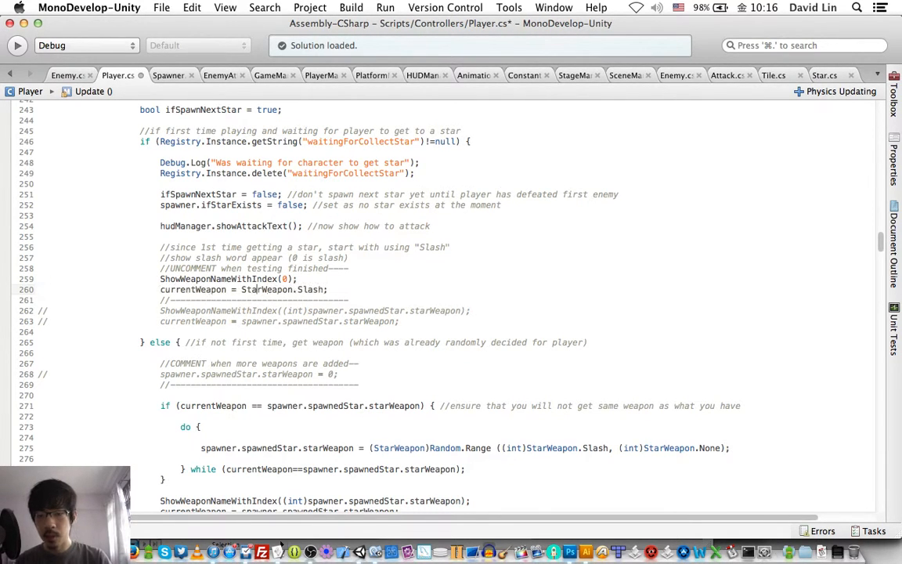
# - Change the first star's weapon to StarWeapon.HeavyWave with ShowWeaponNameWithIndex(2), and save Player.cs
pyautogui.hotkey('ctrl', 'space')
pyautogui.write('He')
pyautogui.press('Return')
pyautogui.press('Up')
pyautogui.press('Left')
pyautogui.press('Left')
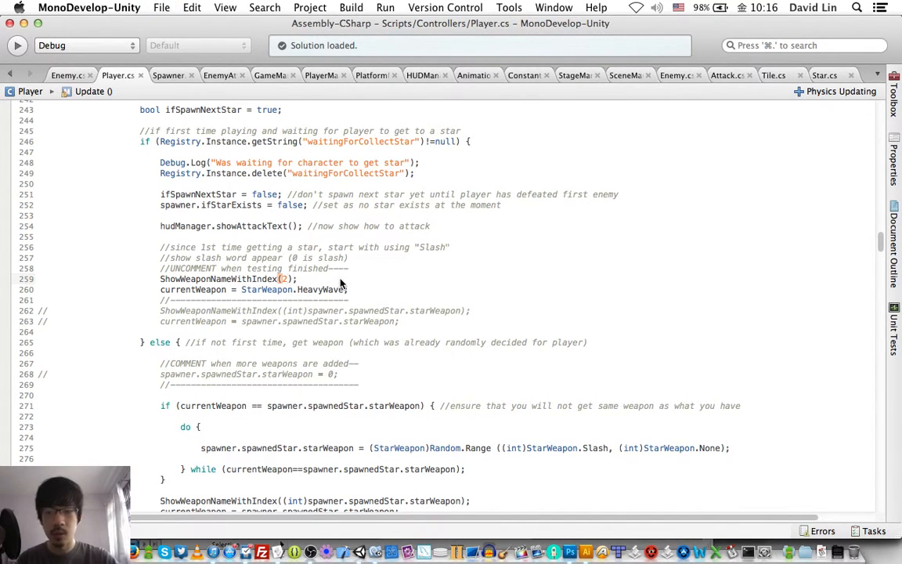
# - Switch to Unity, run the game, and collect the first star to obtain the Heavy Wave weapon
pyautogui.press('super+Tab')
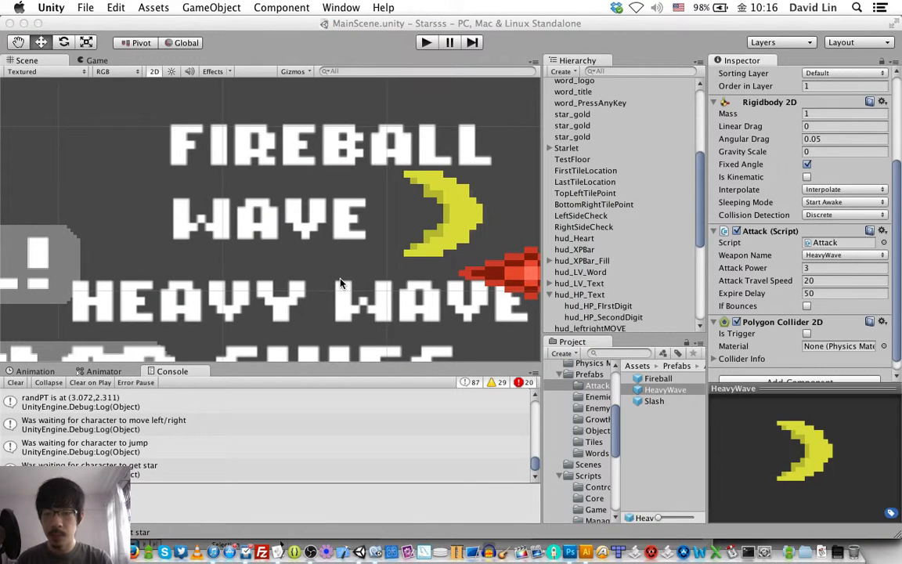
pyautogui.press('super+p')
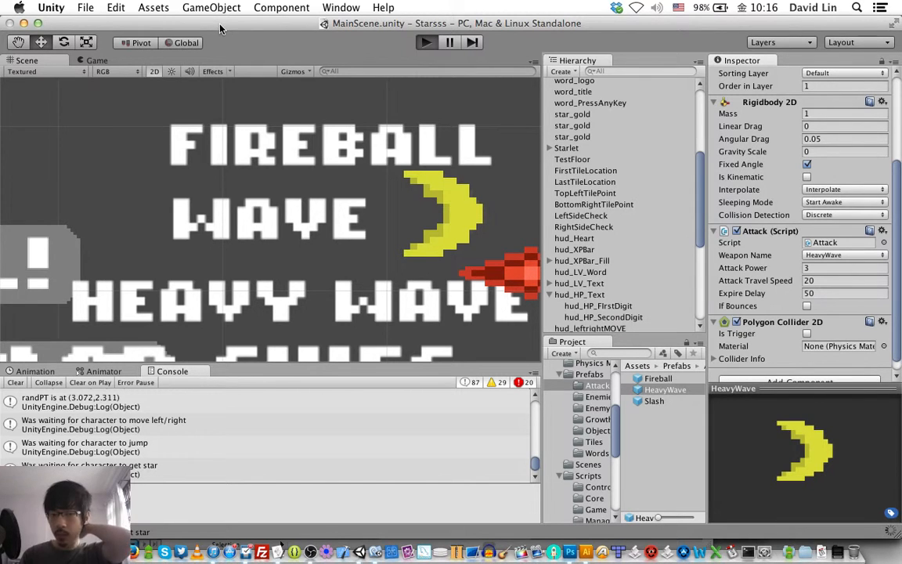
pyautogui.press('super+p')
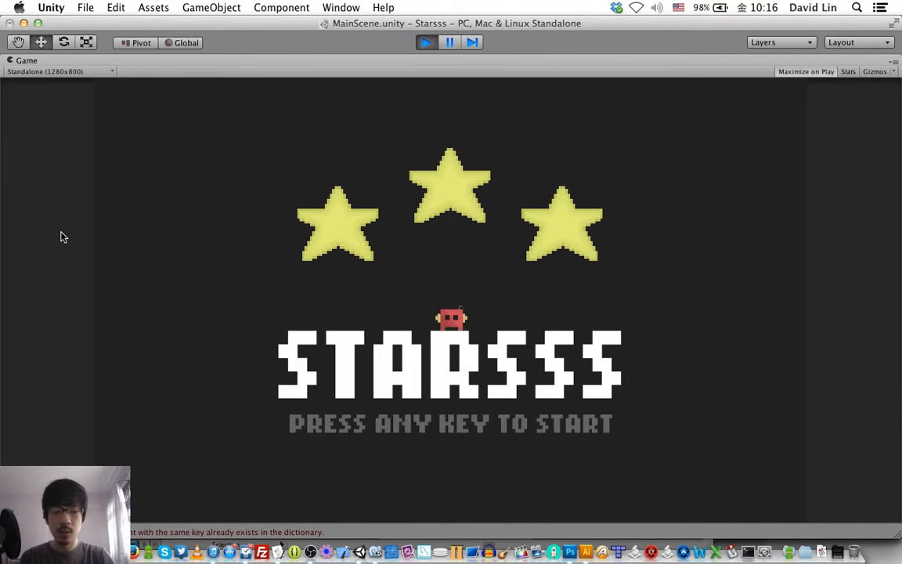
pyautogui.press('space')
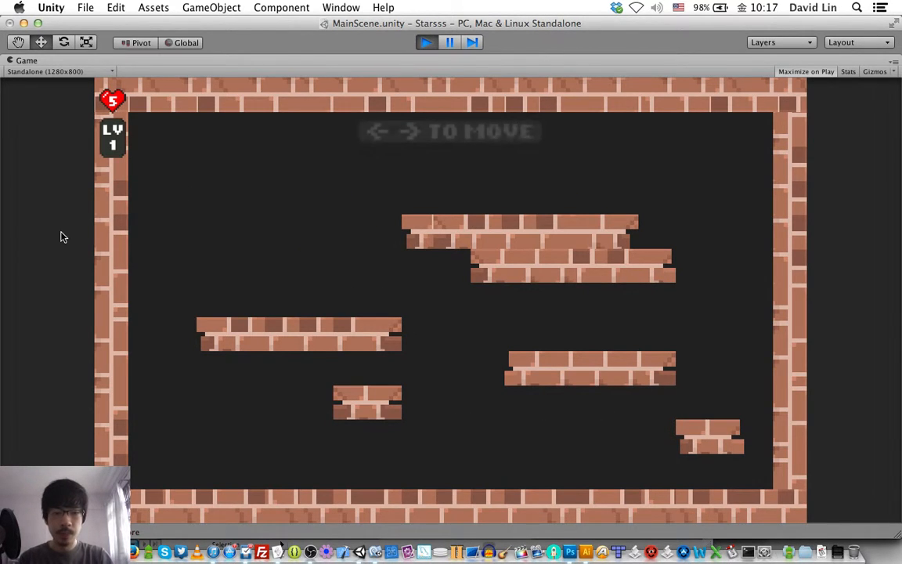
pyautogui.press('Right')
pyautogui.press('z')
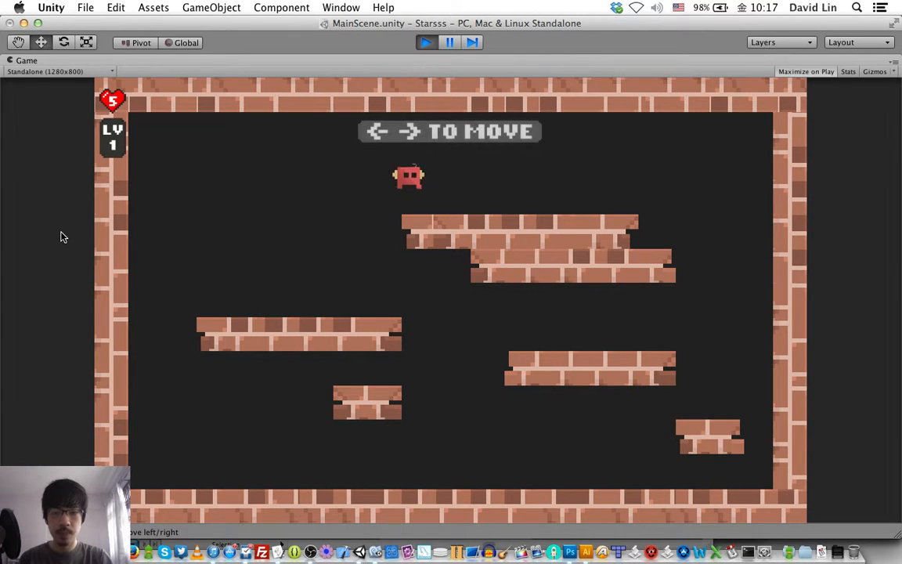
pyautogui.press('Left')
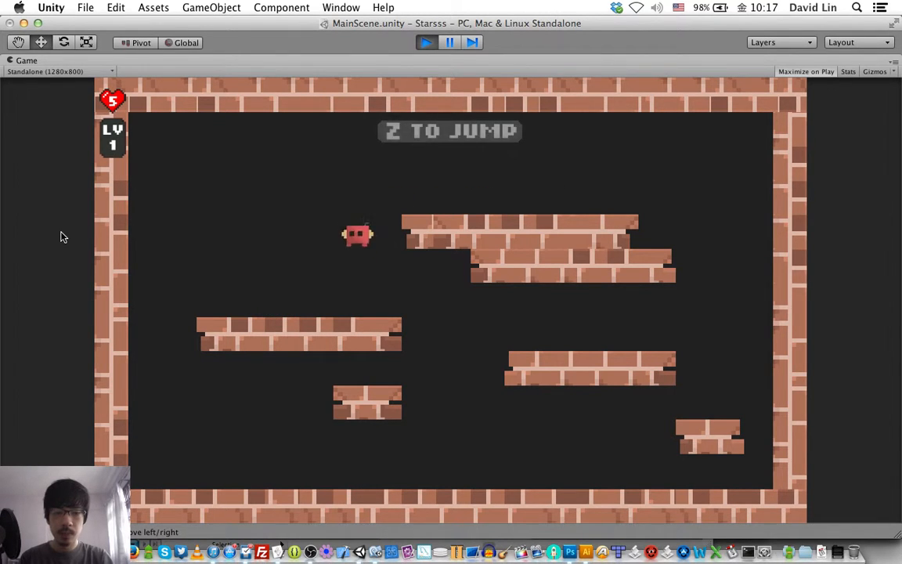
pyautogui.press('Right')
pyautogui.press('z')
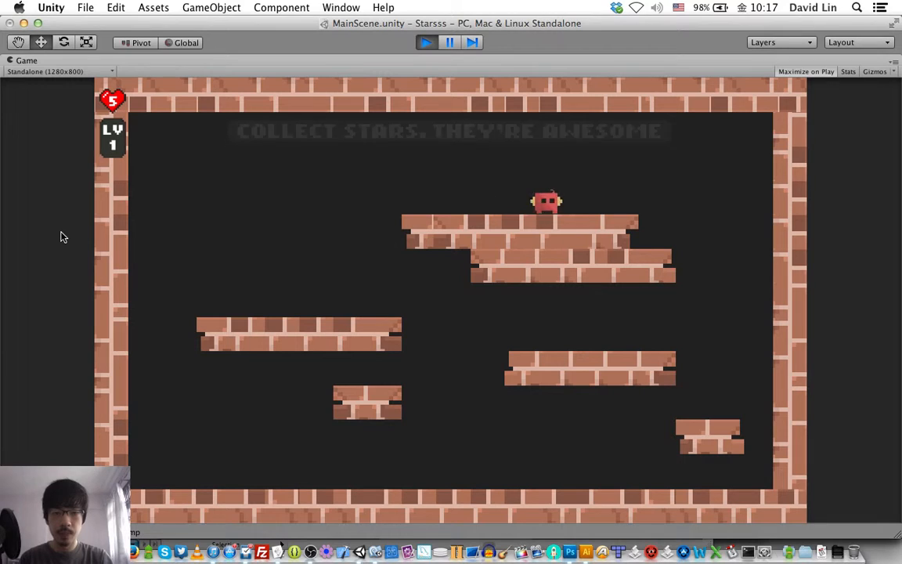
pyautogui.press('Left')
pyautogui.press('Right')
pyautogui.press('Right')
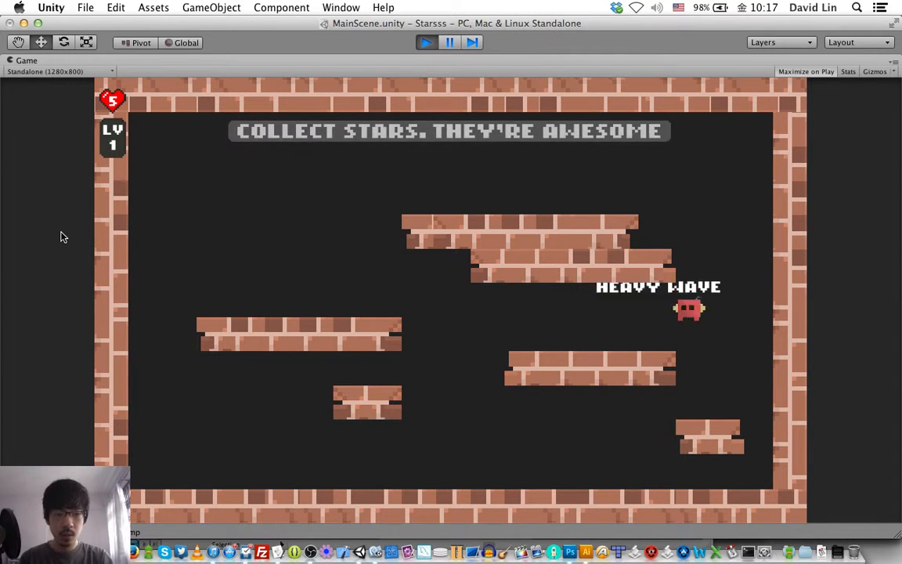
# - Playtest the Heavy Wave by moving down to the floor and firing it across the level, and stop the game
pyautogui.press('Left')
pyautogui.press('Right')
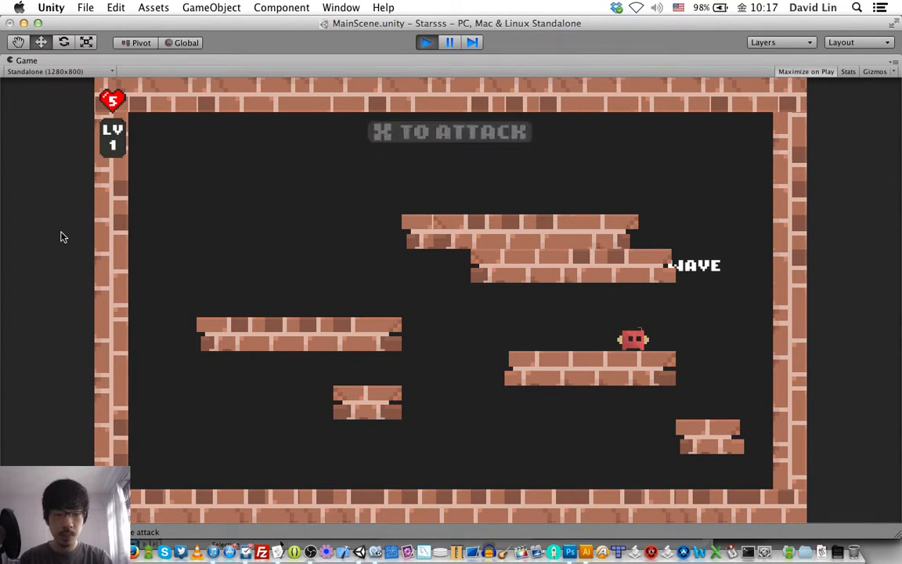
pyautogui.press('Left')
pyautogui.press('Left')
pyautogui.press('Right')
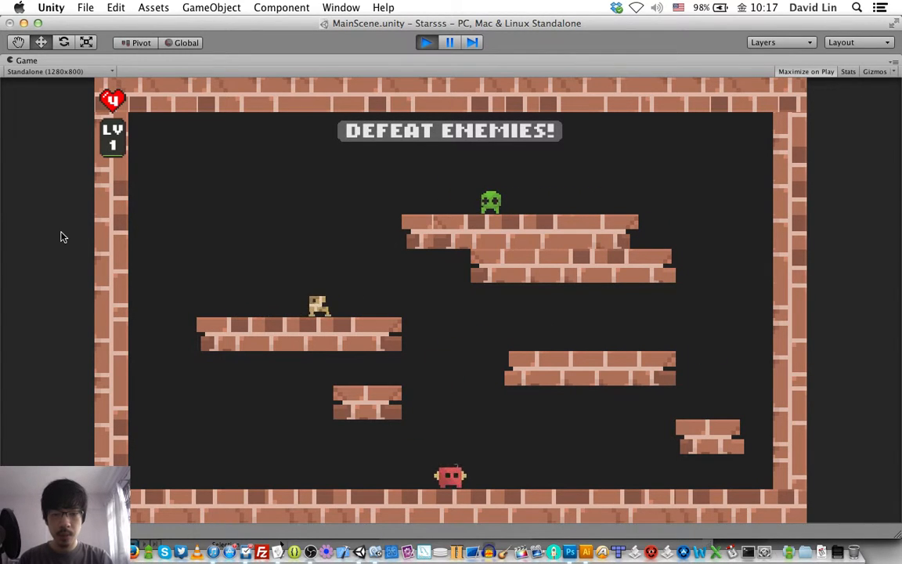
pyautogui.press('Left')
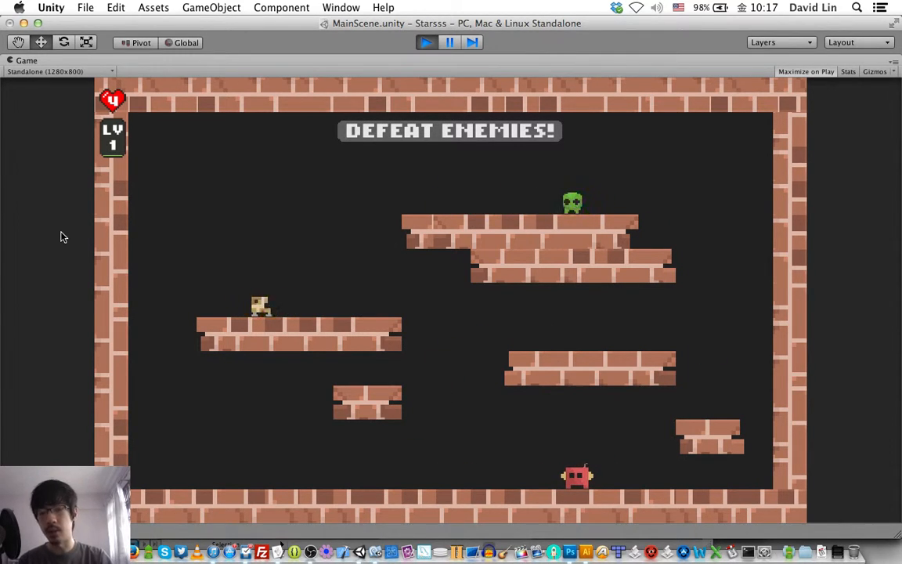
pyautogui.press('Right')
pyautogui.press('Left')
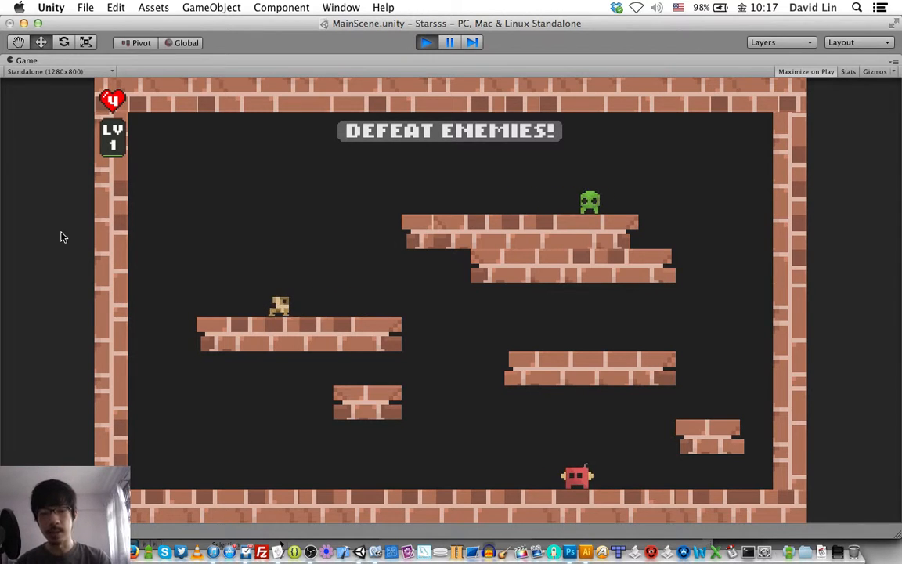
pyautogui.press('Right')
pyautogui.press('Left')
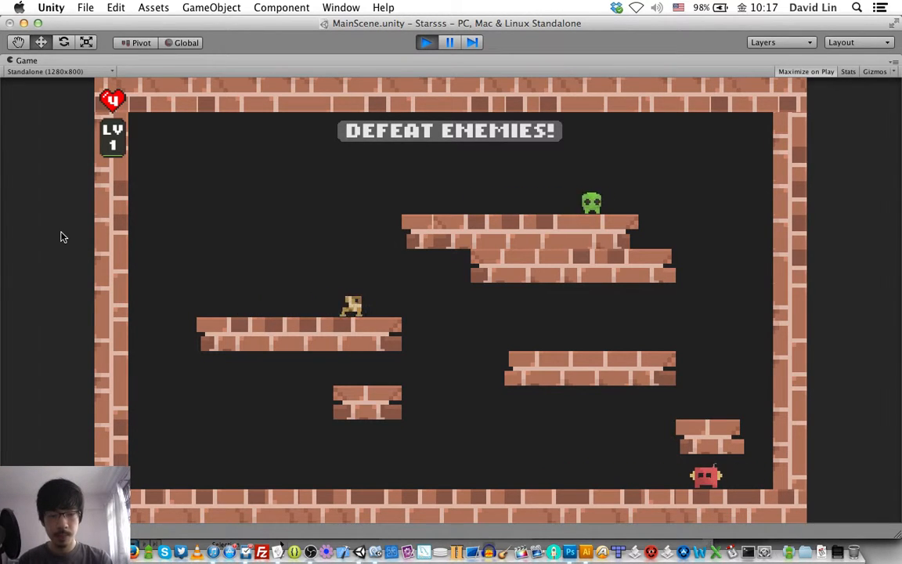
pyautogui.press('Right')
pyautogui.press('Left')
pyautogui.press('Right')
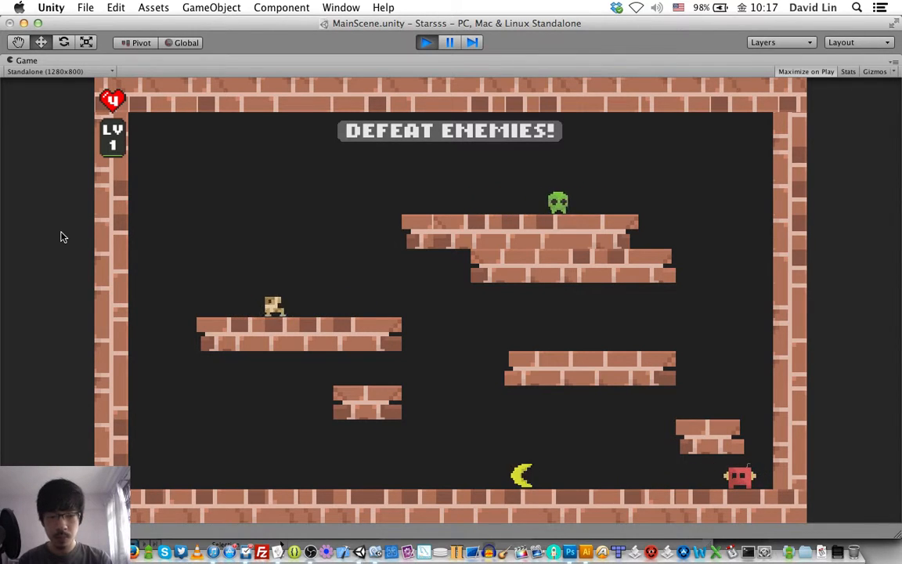
pyautogui.press('Left')
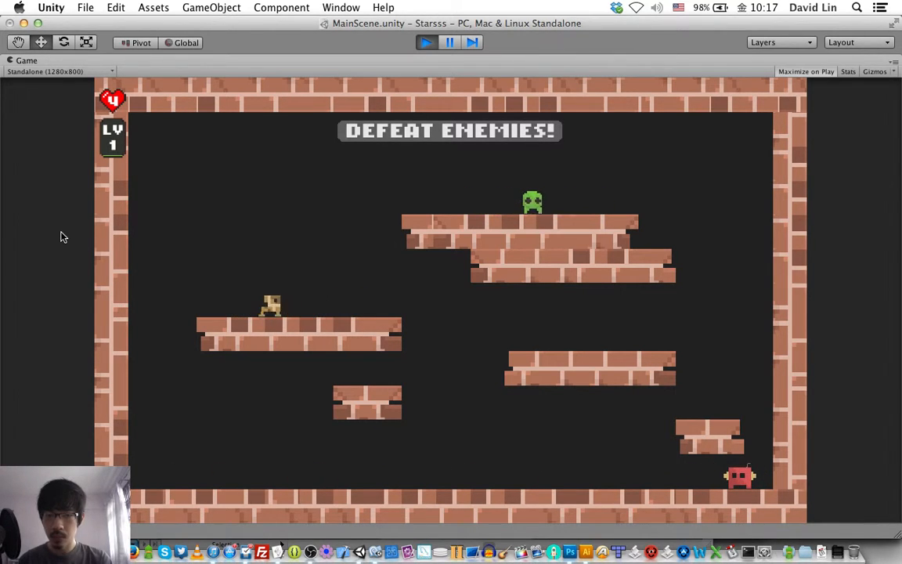
pyautogui.press('Right')
pyautogui.press('super+p')
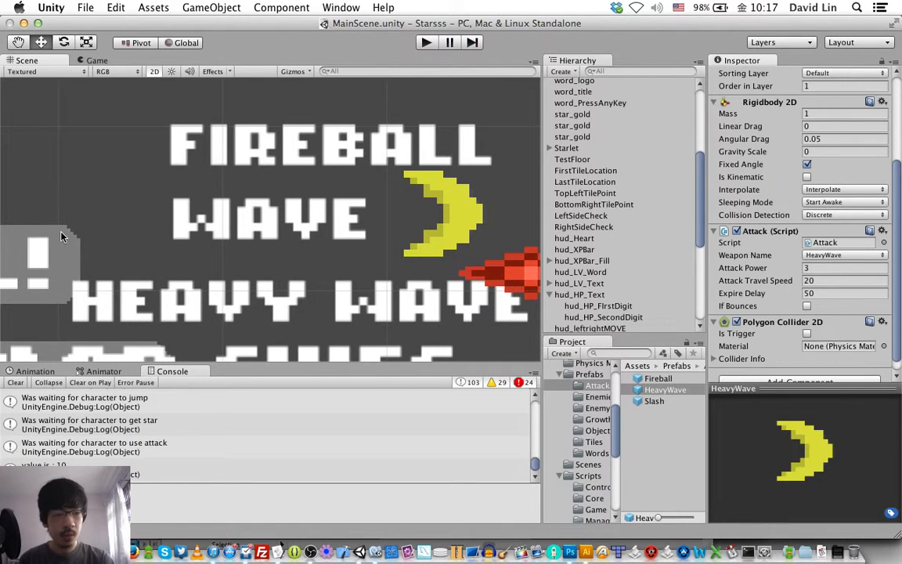
# - Set the HeavyWave prefab's Expire Delay to 25 and Attack Travel Speed to 25, and save the scene
pyautogui.press('super+Tab')
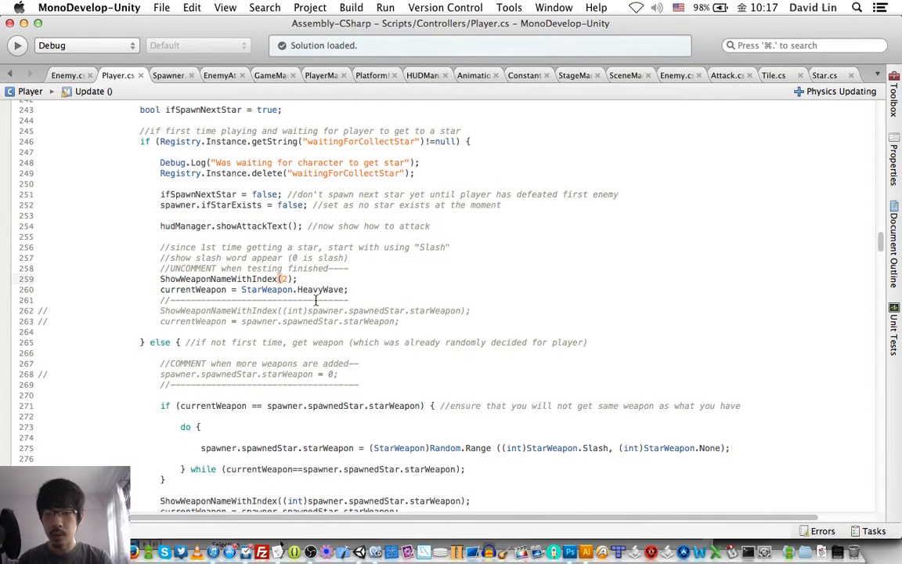
pyautogui.press('super+Tab')
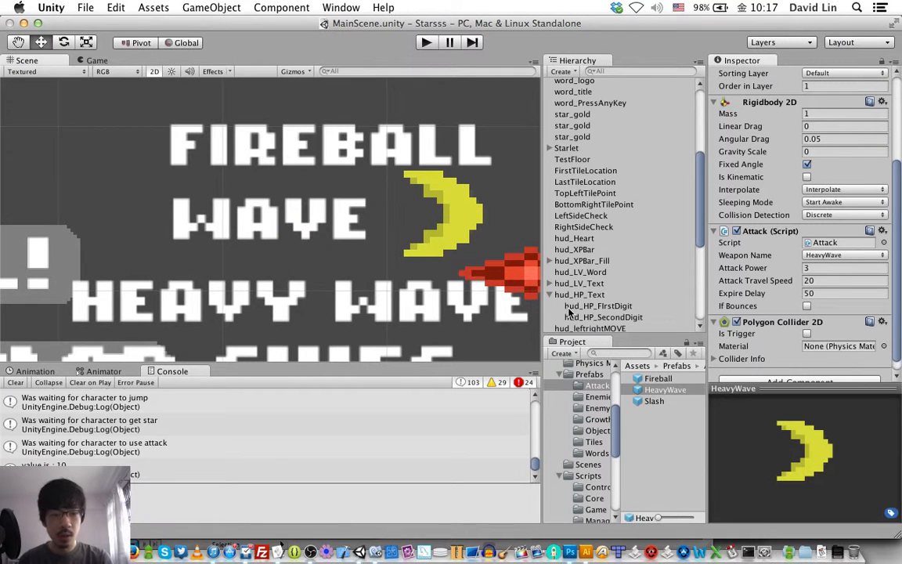
pyautogui.click(675, 379)
pyautogui.click(668, 389)
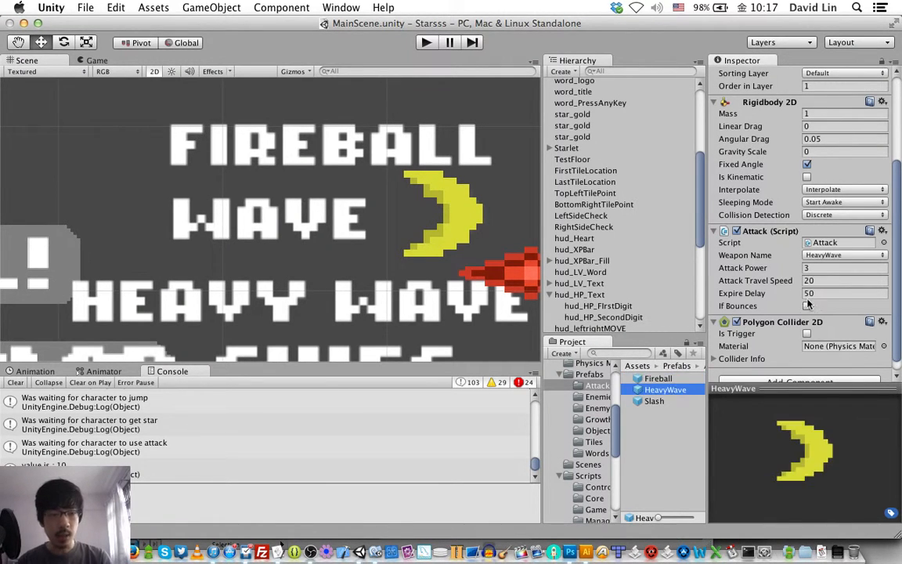
pyautogui.doubleClick(829, 293)
pyautogui.press('Tab')
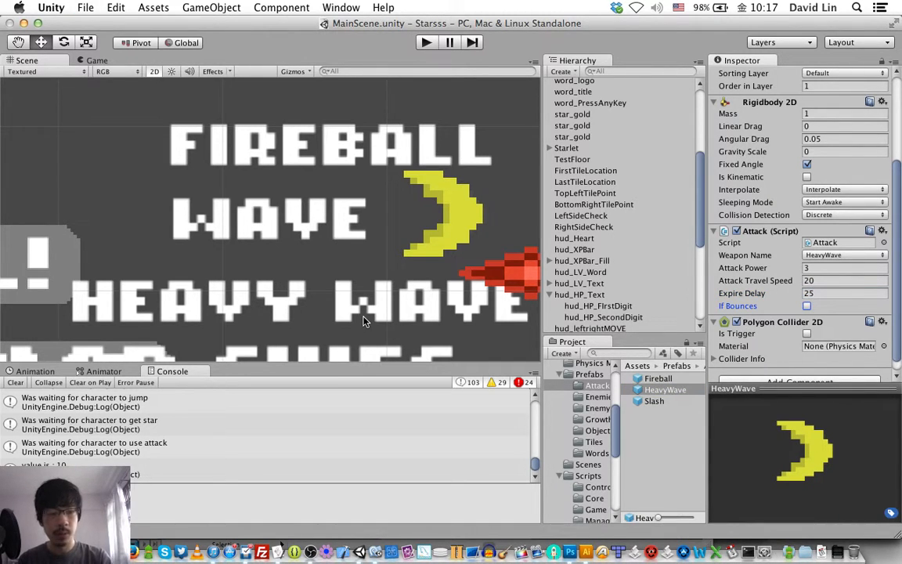
pyautogui.click(836, 281)
pyautogui.write('25')
pyautogui.press('Tab')
pyautogui.press('super+s')
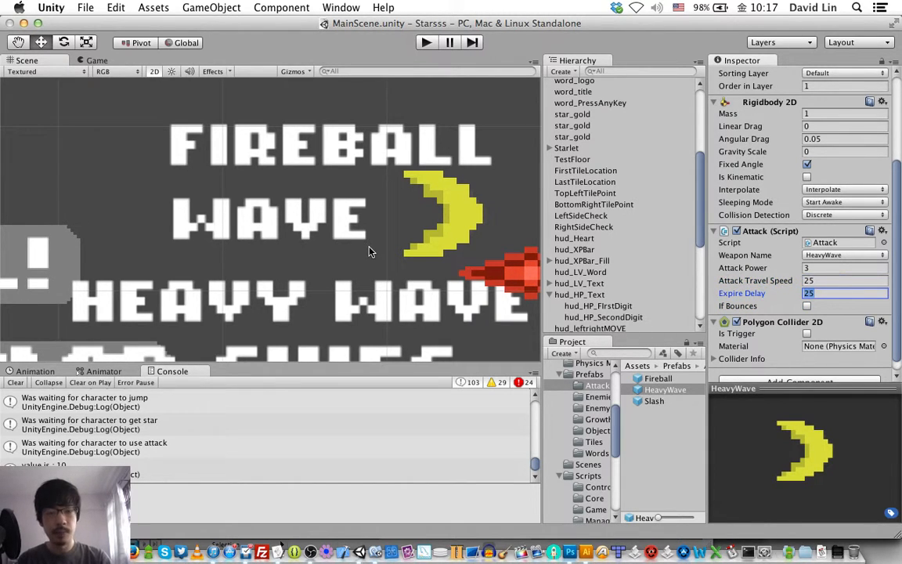
# - Run the game, start a new play session, and collect the first star to obtain the Heavy Wave weapon
pyautogui.press('super+p')
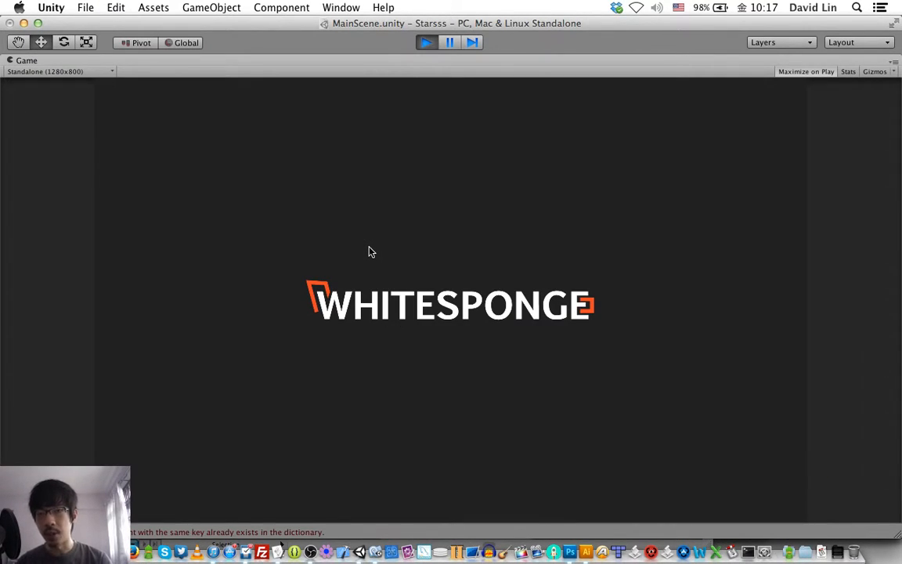
pyautogui.press('space')
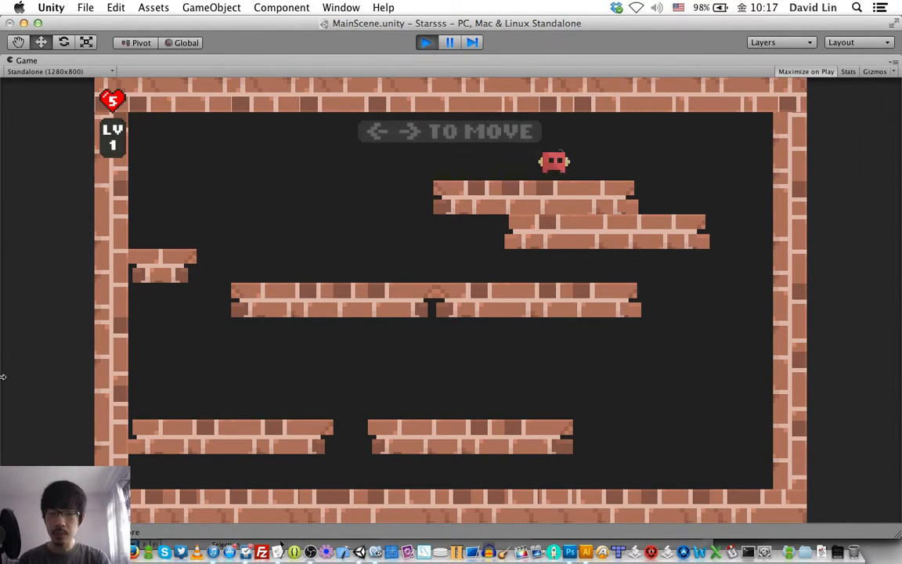
pyautogui.press('Left')
pyautogui.press('z')
pyautogui.press('z')
pyautogui.press('Right')
pyautogui.press('Left')
pyautogui.press('z')
# - Fire the Heavy Wave several times to check its travel distance, and stop the game
pyautogui.press('x')
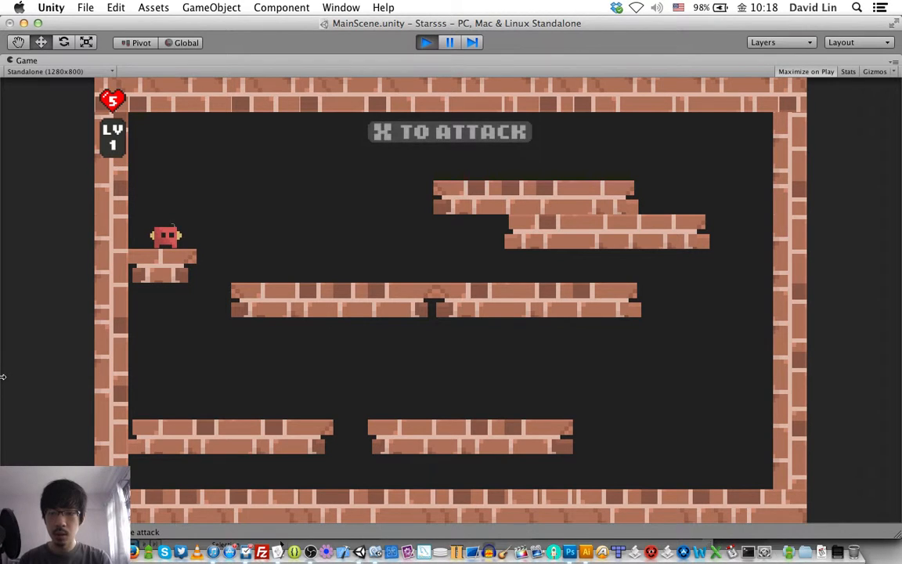
pyautogui.press('x')
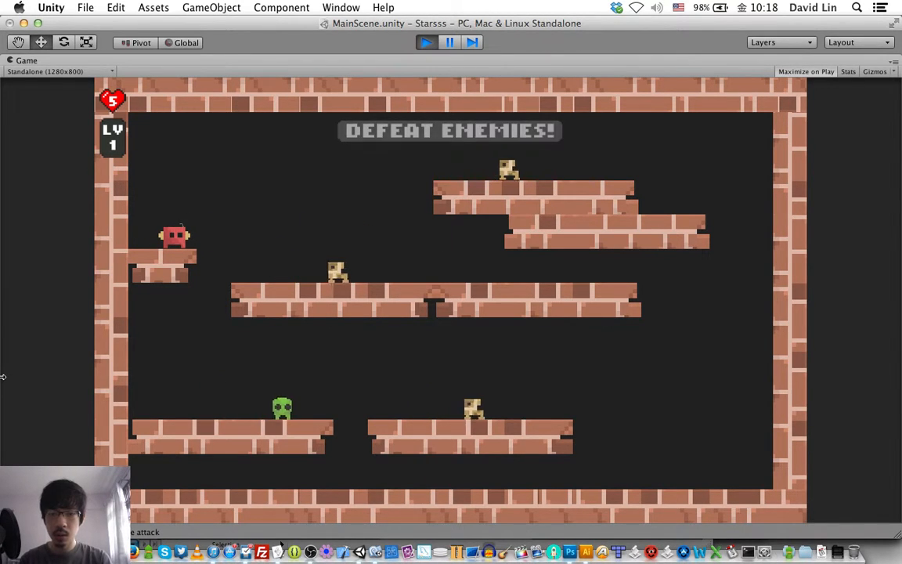
pyautogui.press('x')
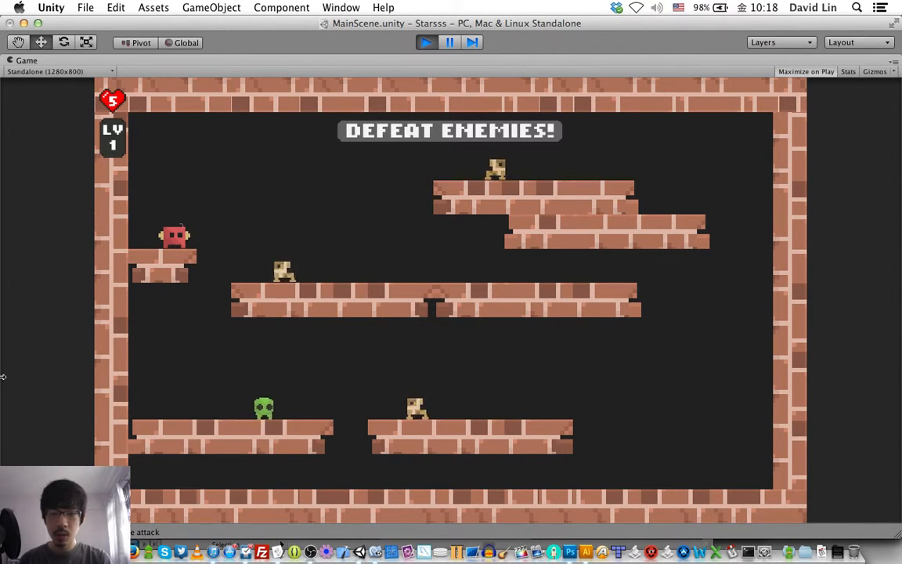
pyautogui.press('super+p')
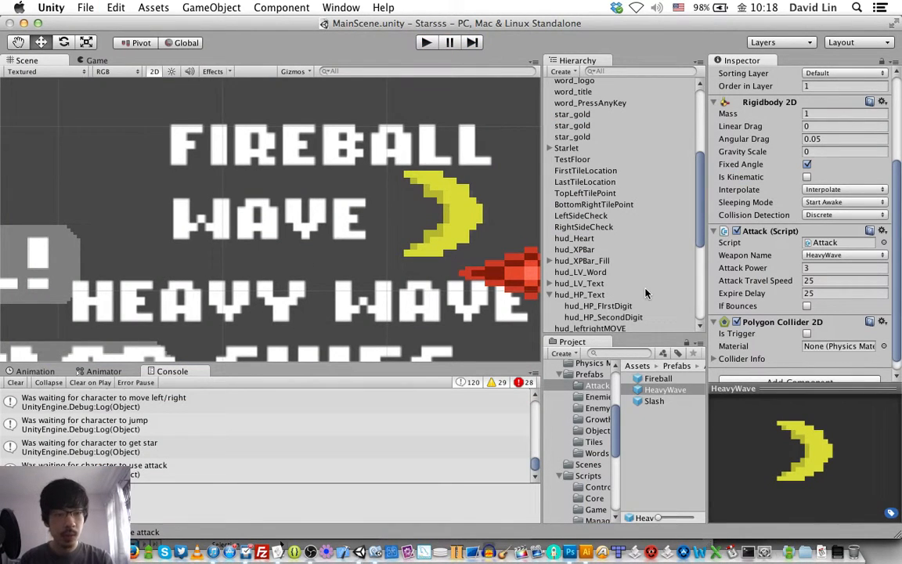
# - Reduce the HeavyWave prefab's Expire Delay to 12
pyautogui.click(814, 294)
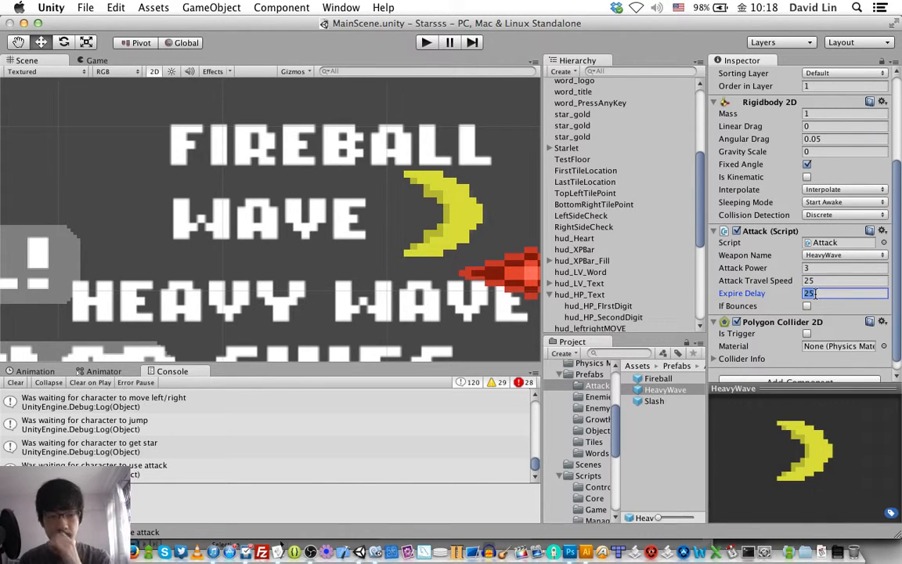
pyautogui.press('Tab')
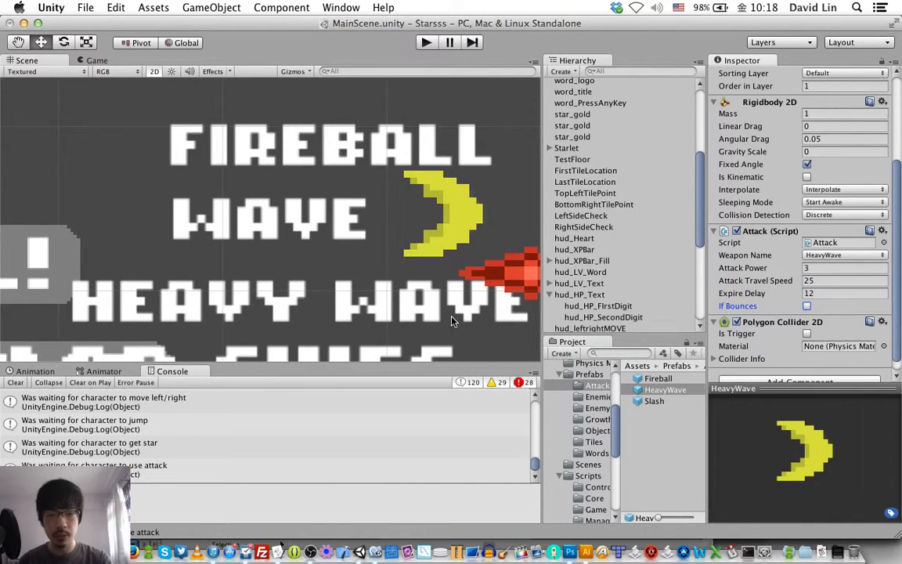
# - Set Order in Layer to 2 on the WORD_ATK_HEAVYWAVE sprite, and check the WORD_ATK_SLASH sprite's settings
pyautogui.click(244, 299)
pyautogui.click(819, 223)
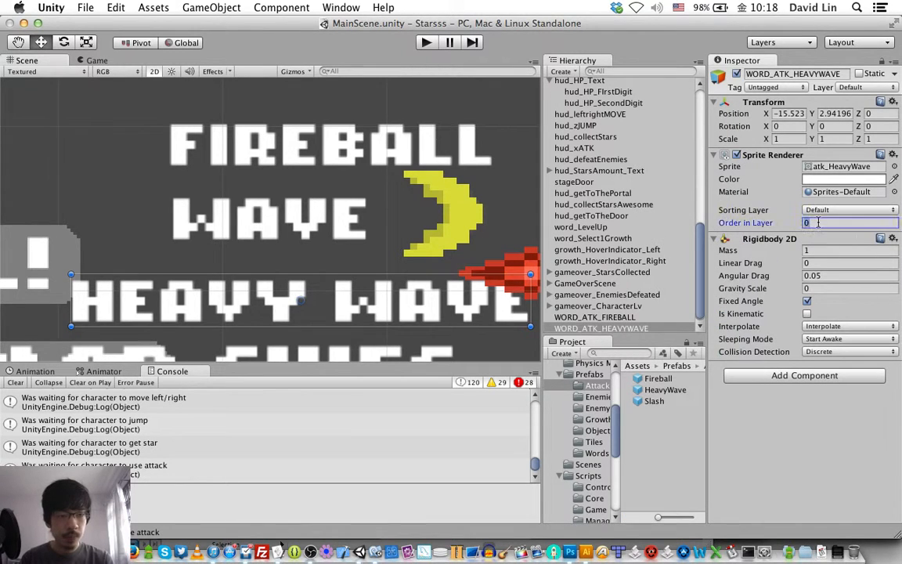
pyautogui.write('2')
pyautogui.click(337, 217)
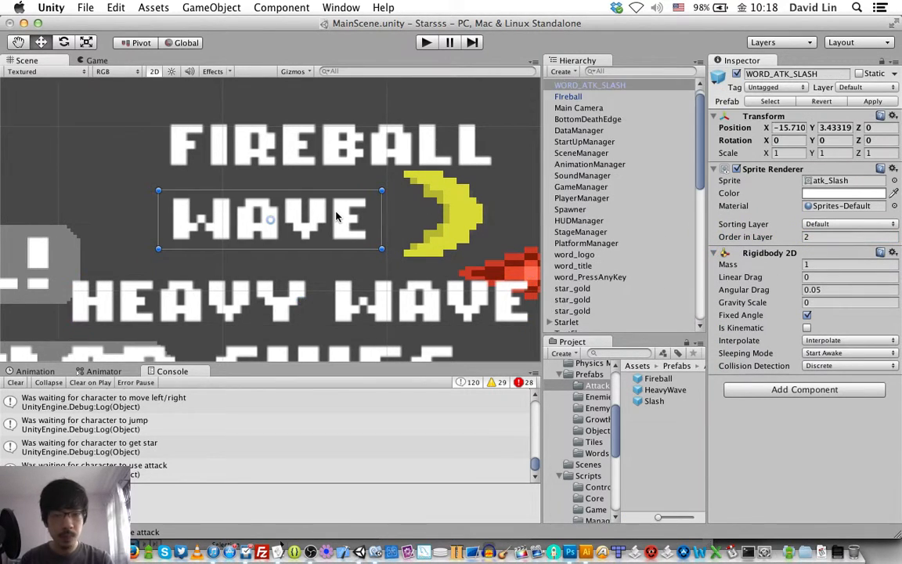
# - Run the game and start a play session to test the shortened Heavy Wave and its word's layer order
pyautogui.press('super+p')
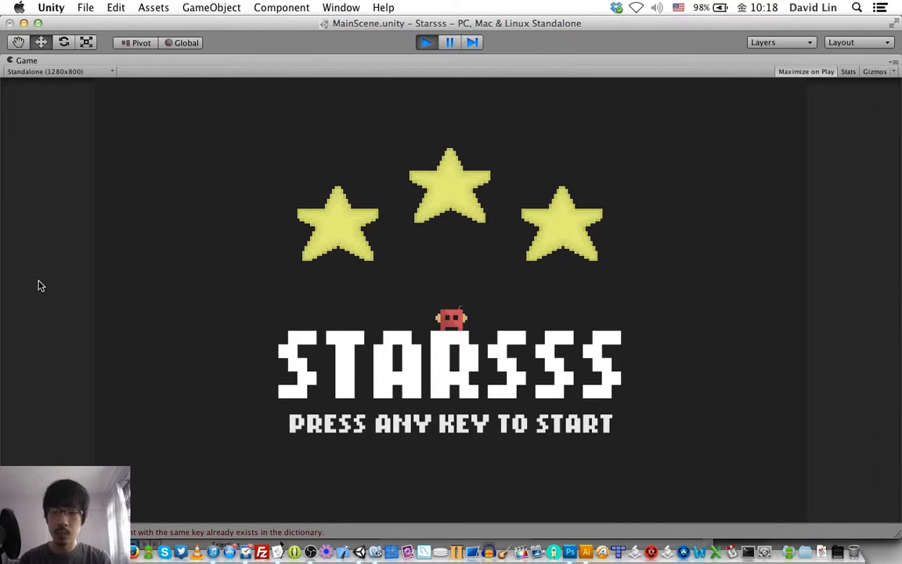
pyautogui.press('space')
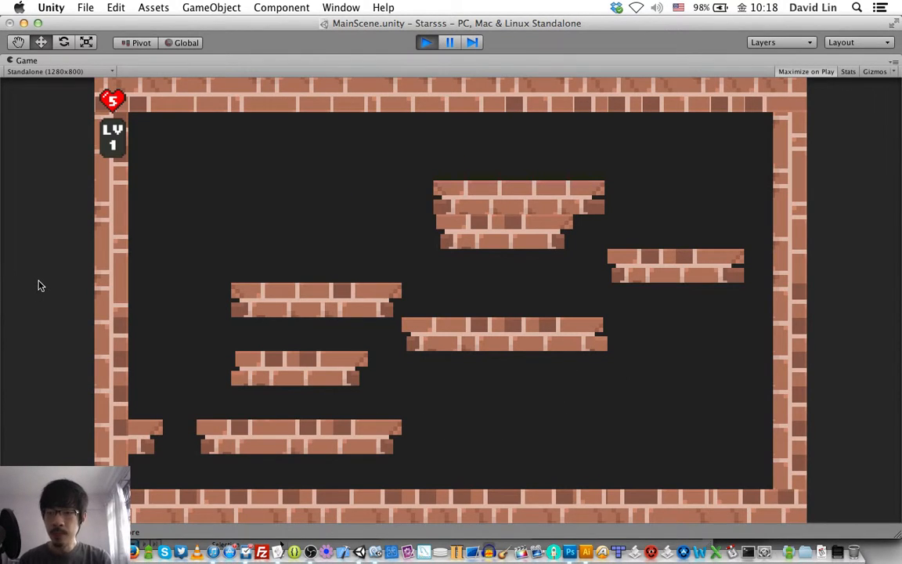